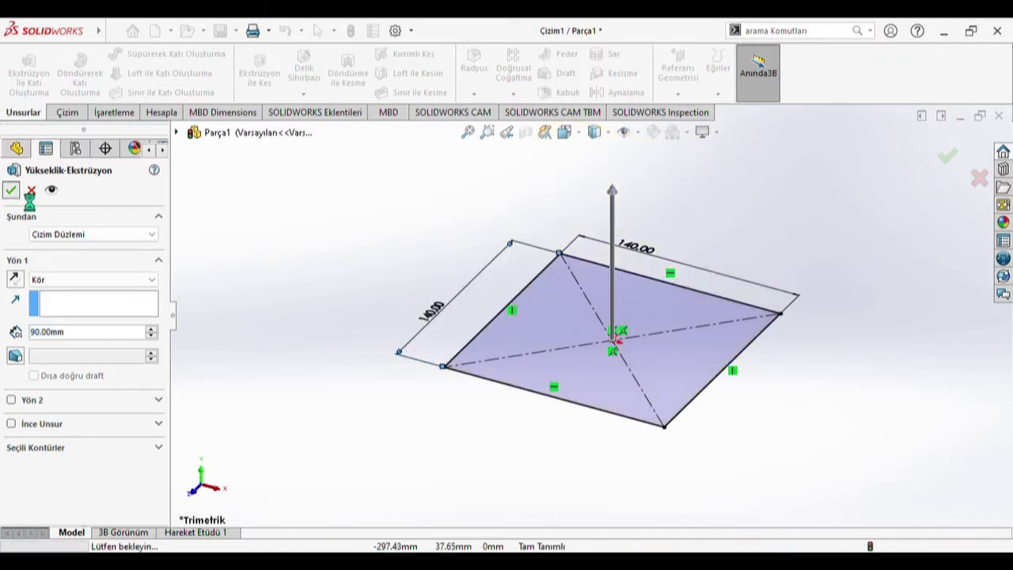
Step: Sketch an ellipse about 67 mm wide on the block's front face, centred on the midpoint of its upper edge
{"action": "left_click", "coordinate": [568, 321]}
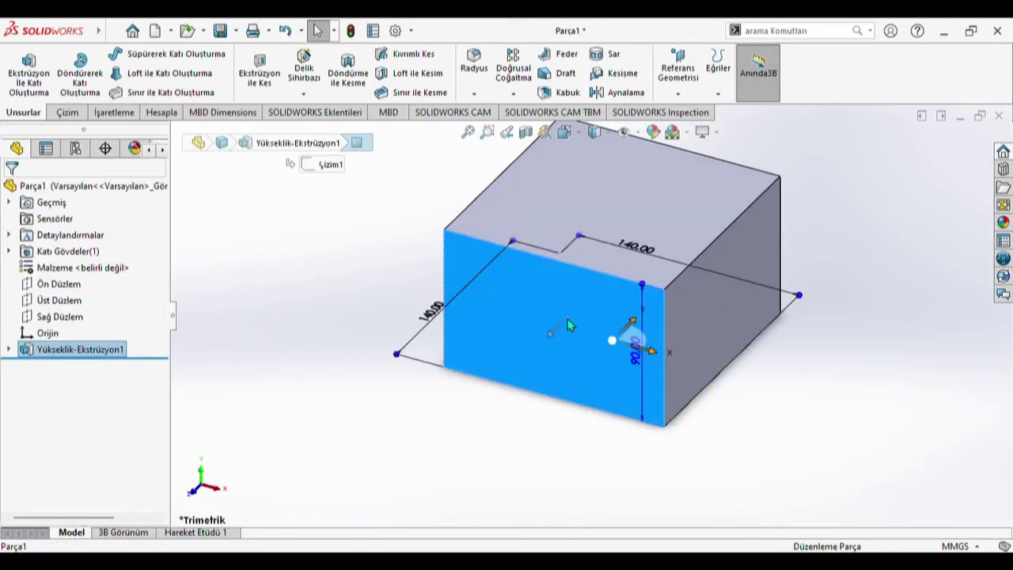
{"action": "key", "text": "ctrl+8"}
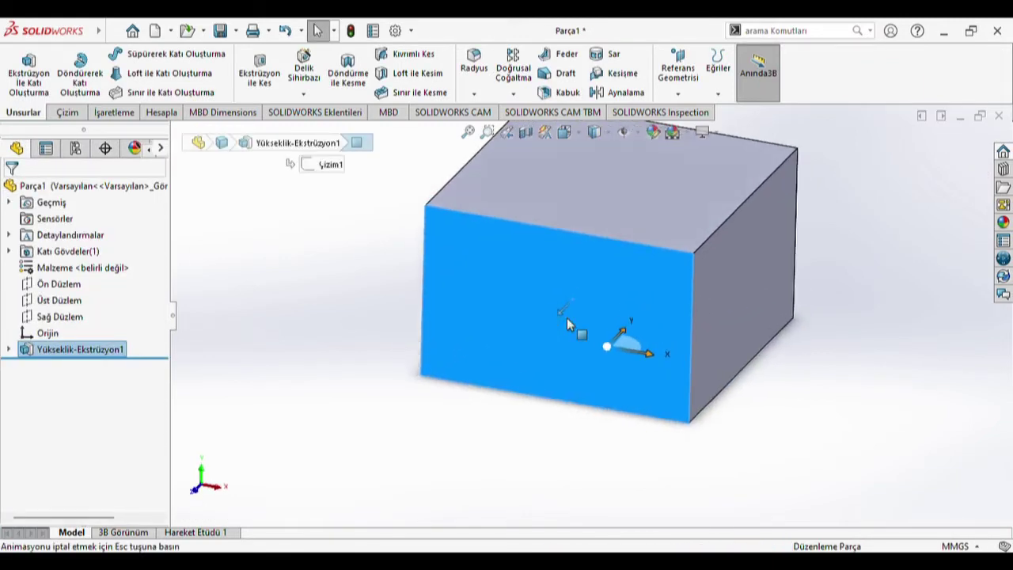
{"action": "left_click", "coordinate": [67, 113]}
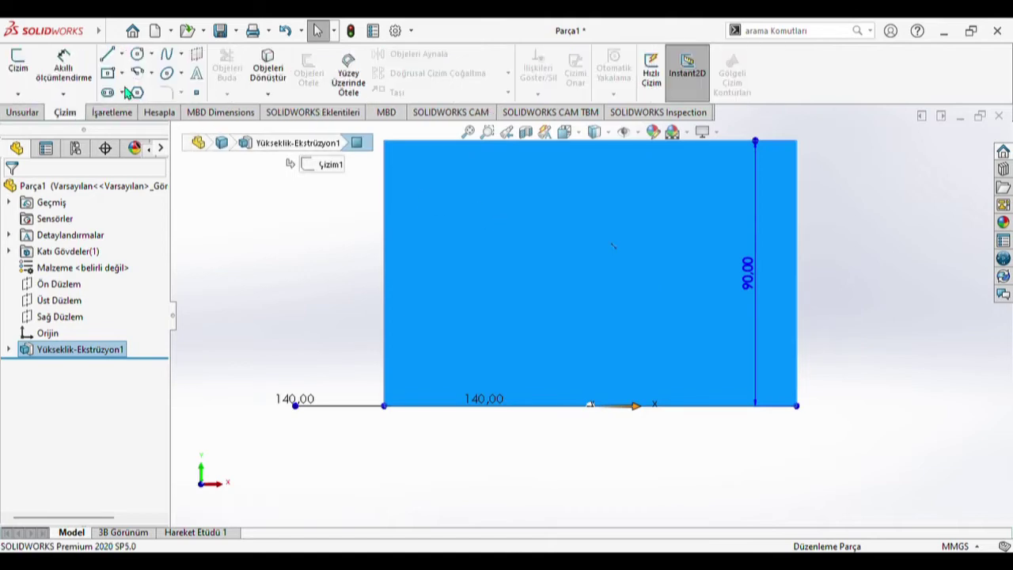
{"action": "left_click", "coordinate": [167, 73]}
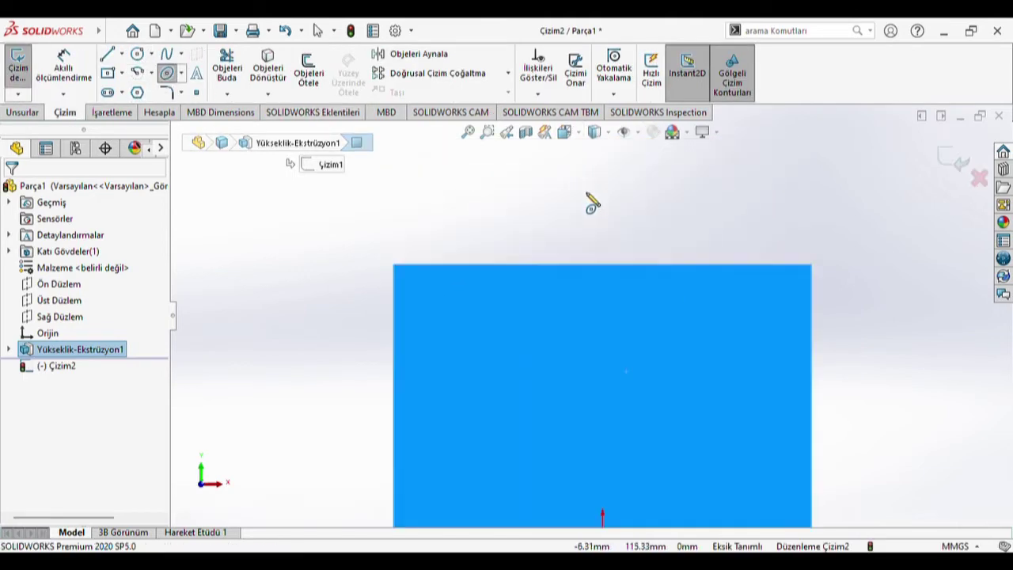
{"action": "left_click", "coordinate": [601, 263]}
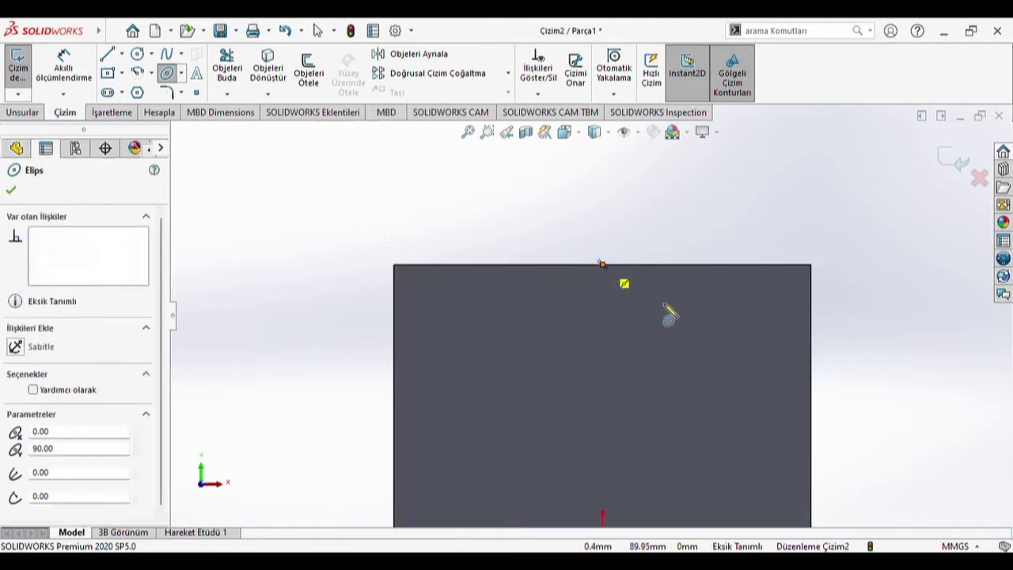
{"action": "left_click", "coordinate": [700, 263]}
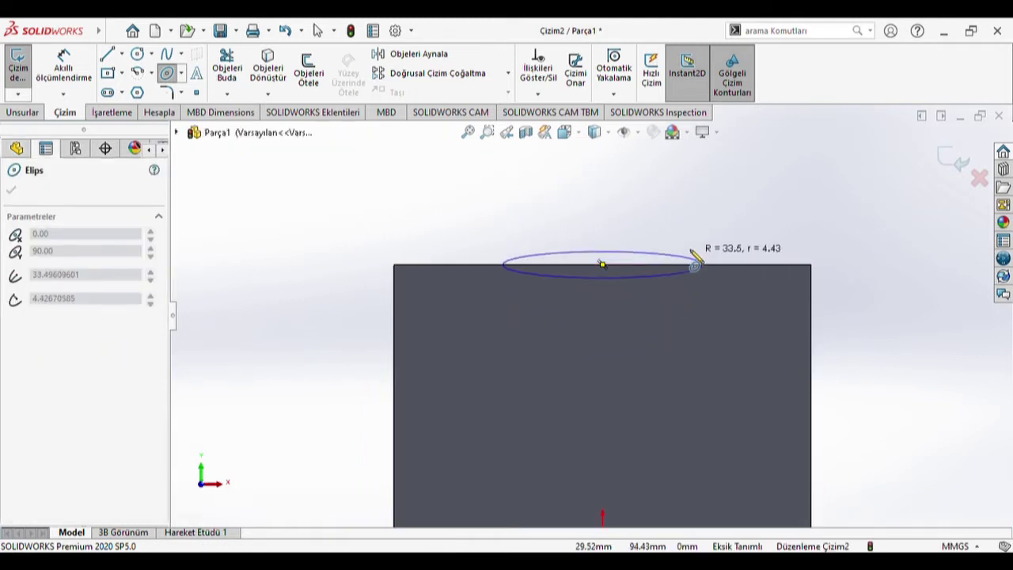
{"action": "left_click", "coordinate": [676, 219]}
{"action": "key", "text": "Escape"}
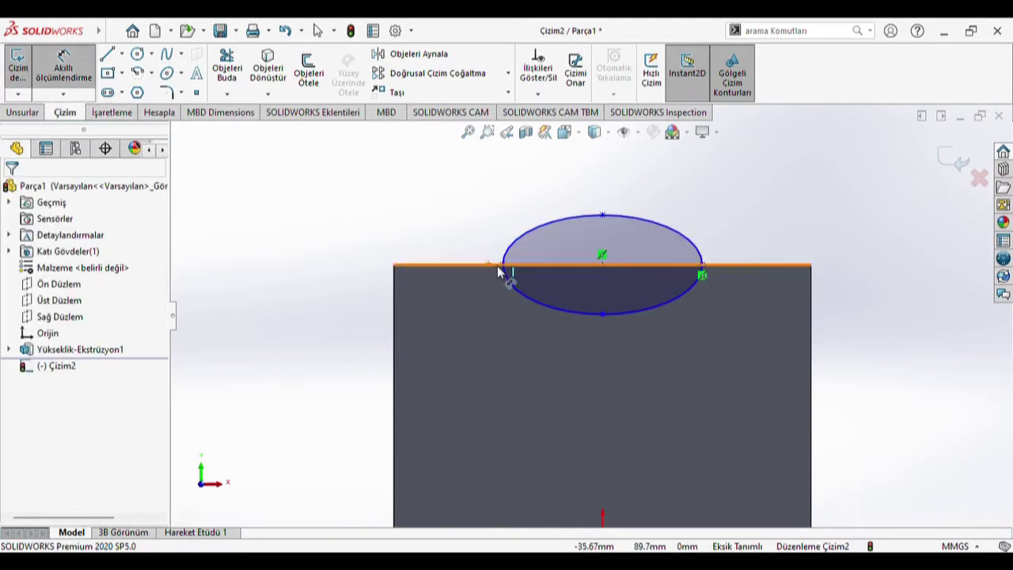
Step: Dimension the ellipse 70 mm wide and 35 mm high
{"action": "left_click", "coordinate": [504, 265]}
{"action": "left_click", "coordinate": [702, 268]}
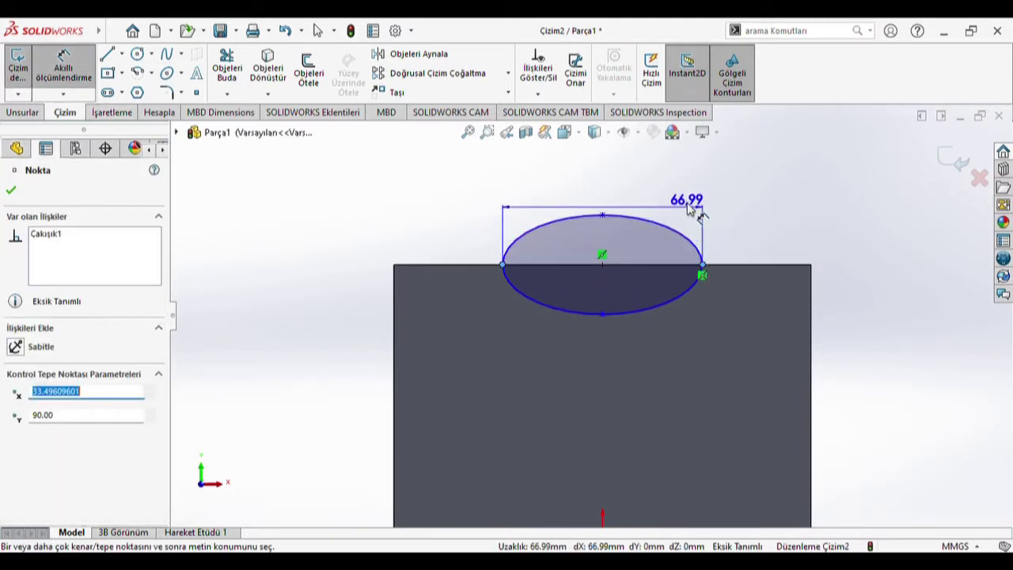
{"action": "left_click", "coordinate": [695, 200]}
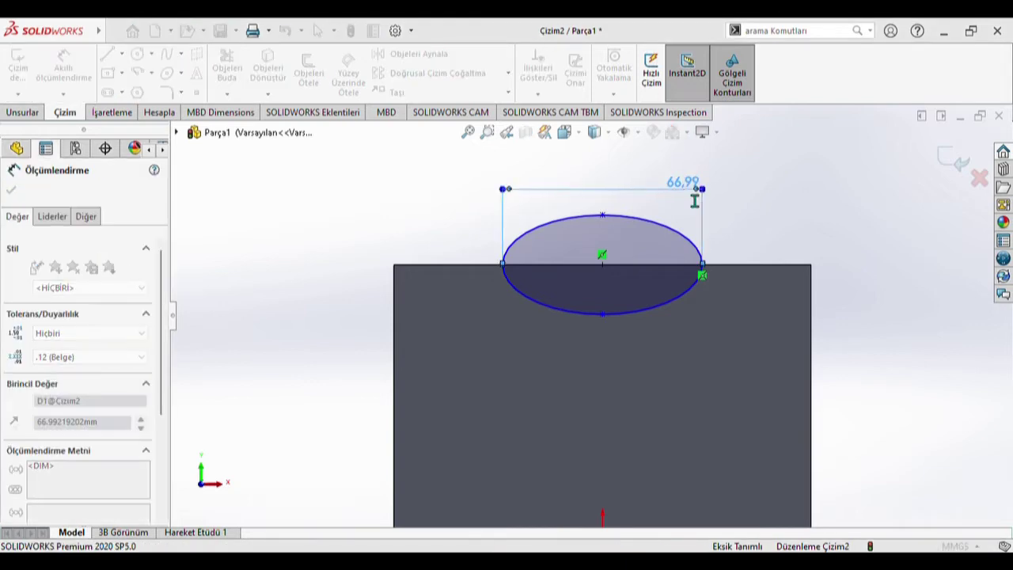
{"action": "type", "text": "70"}
{"action": "key", "text": "Return"}
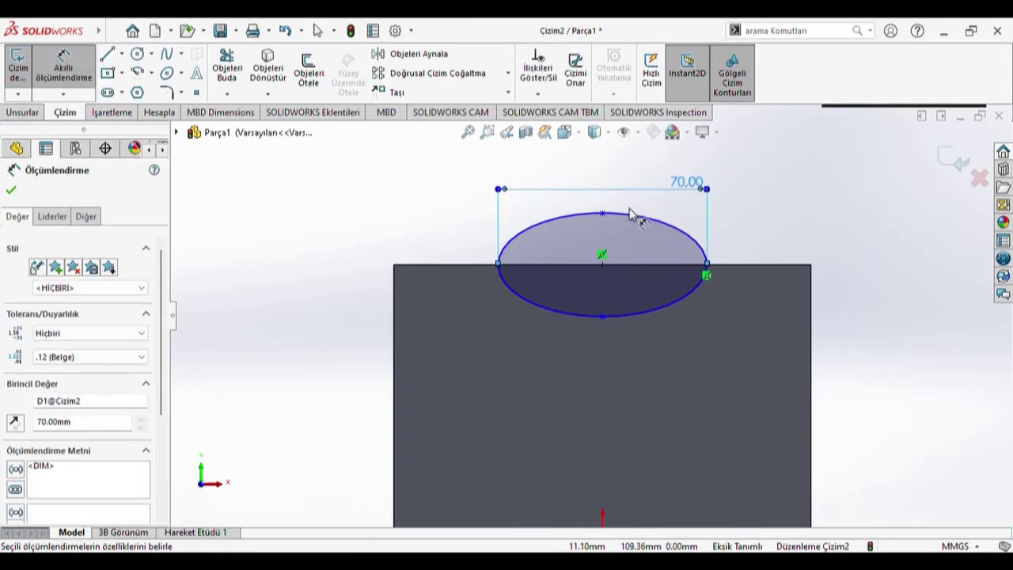
{"action": "left_click", "coordinate": [602, 213]}
{"action": "left_click", "coordinate": [603, 316]}
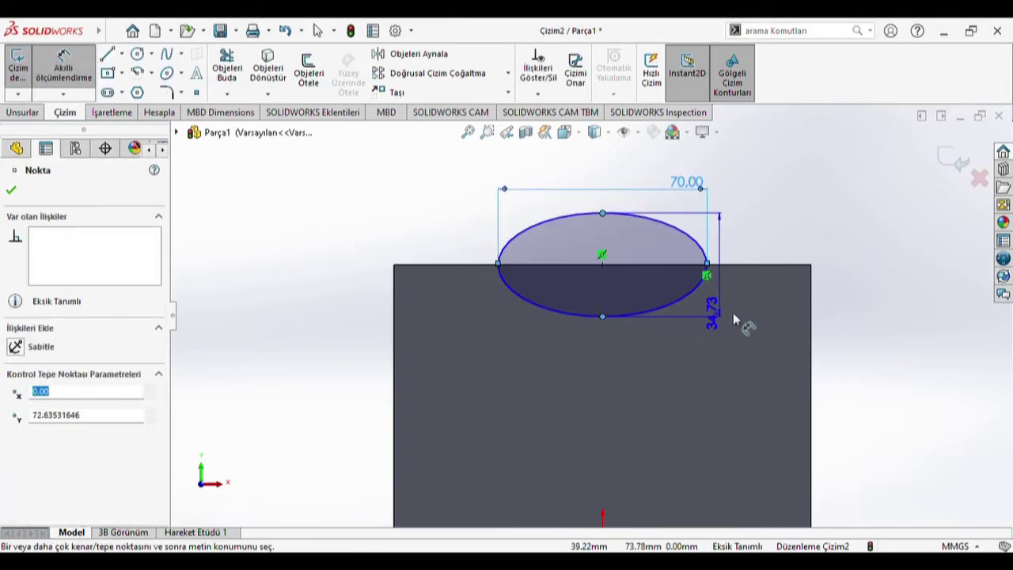
{"action": "left_click", "coordinate": [764, 315]}
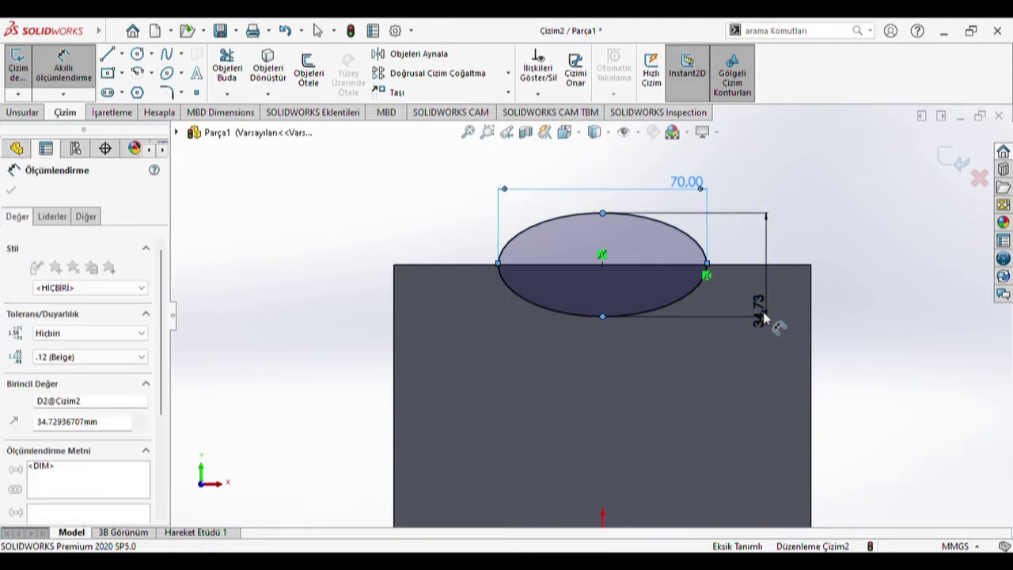
{"action": "type", "text": "35"}
{"action": "key", "text": "Return"}
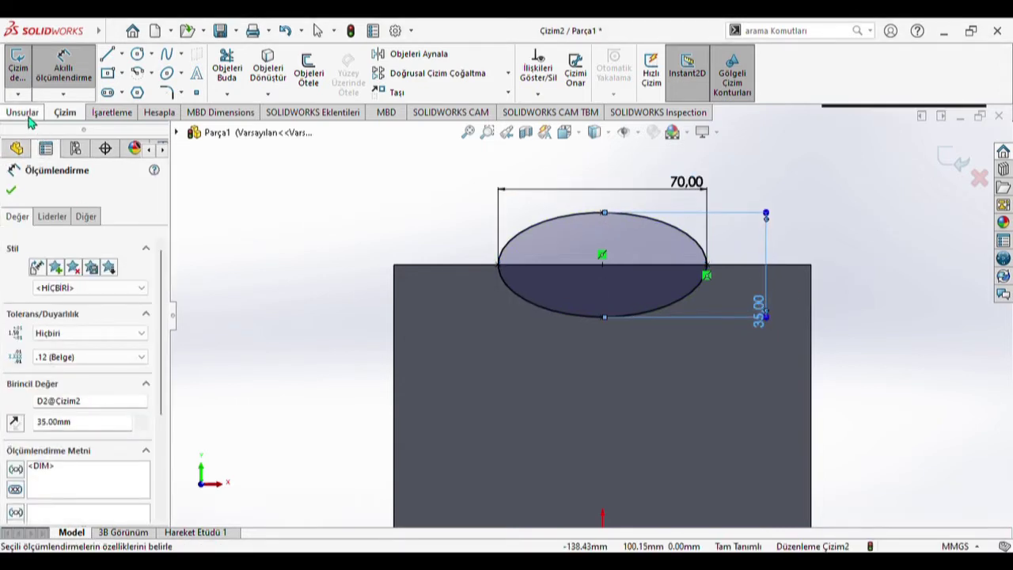
Step: Draw a horizontal line across the ellipse's major axis and trim away the half above the block
{"action": "left_click", "coordinate": [22, 111]}
{"action": "left_click", "coordinate": [67, 112]}
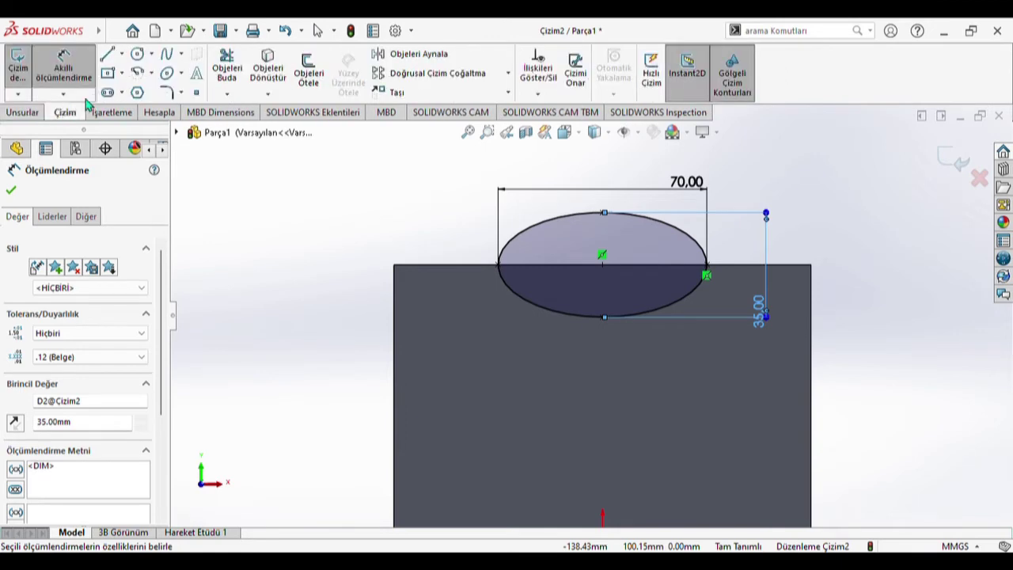
{"action": "left_click", "coordinate": [109, 63]}
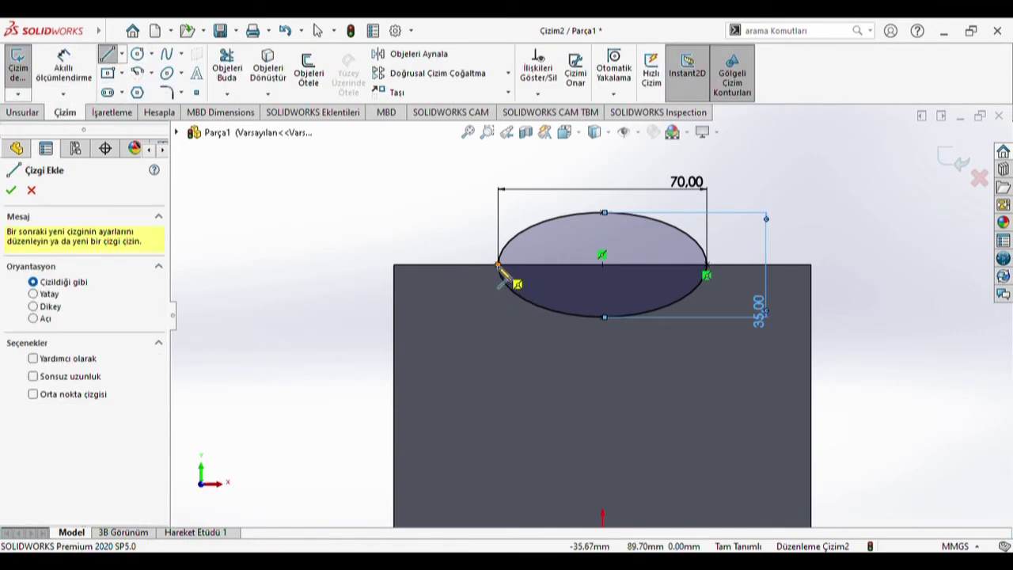
{"action": "left_click", "coordinate": [498, 265]}
{"action": "left_click", "coordinate": [707, 267]}
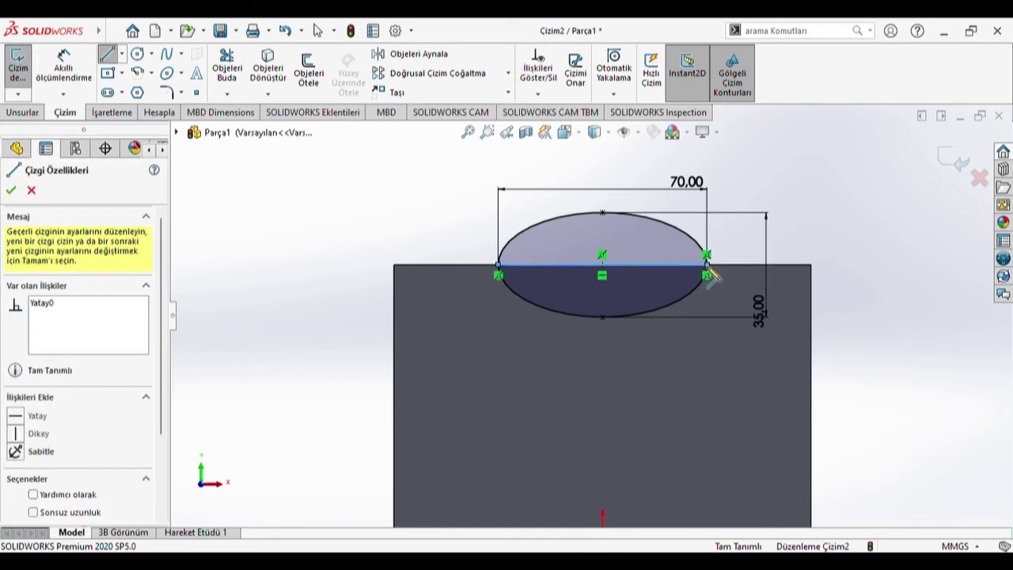
{"action": "left_click", "coordinate": [238, 75]}
{"action": "left_click_drag", "start_coordinate": [538, 202], "coordinate": [595, 244]}
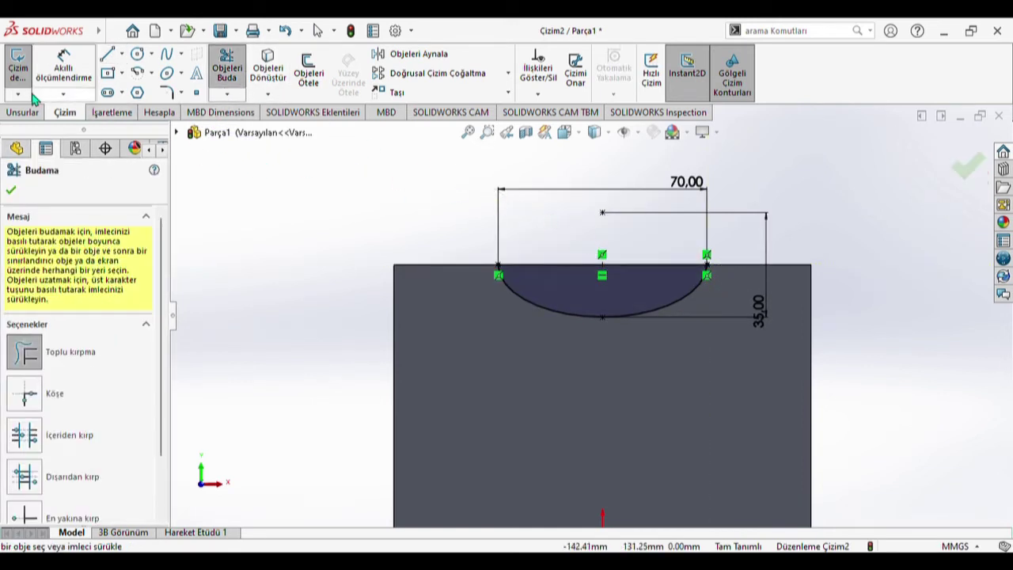
Step: Try an extruded cut of the half-ellipse profile 152 mm deep through the block
{"action": "left_click", "coordinate": [23, 112]}
{"action": "left_click", "coordinate": [260, 72]}
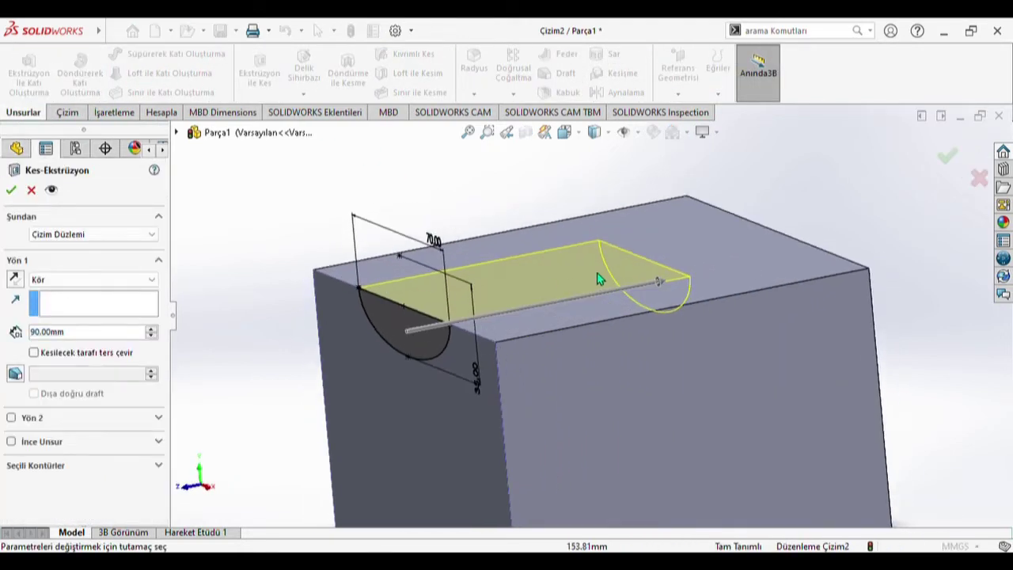
{"action": "left_click_drag", "start_coordinate": [661, 280], "coordinate": [825, 248]}
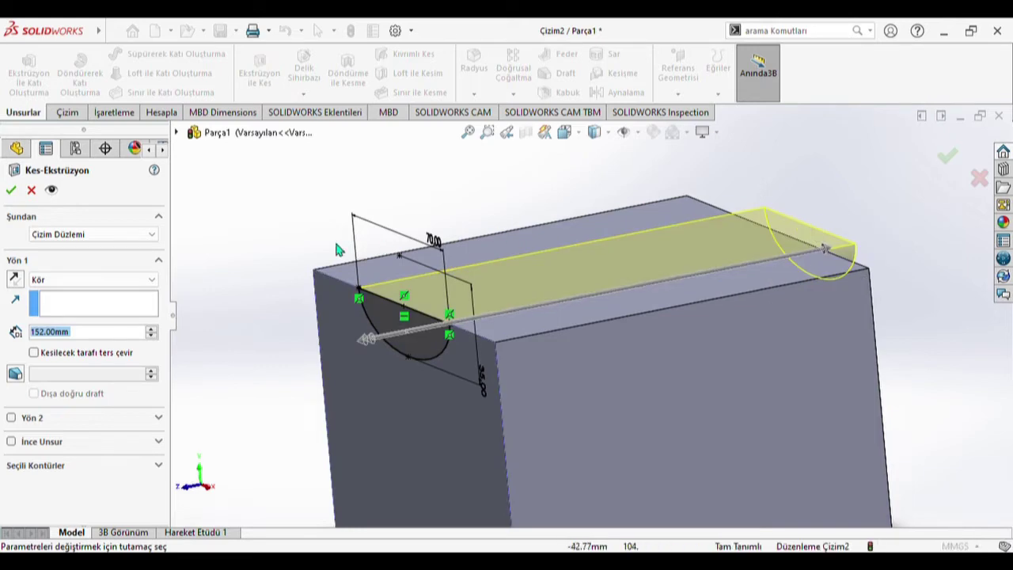
{"action": "left_click", "coordinate": [10, 190]}
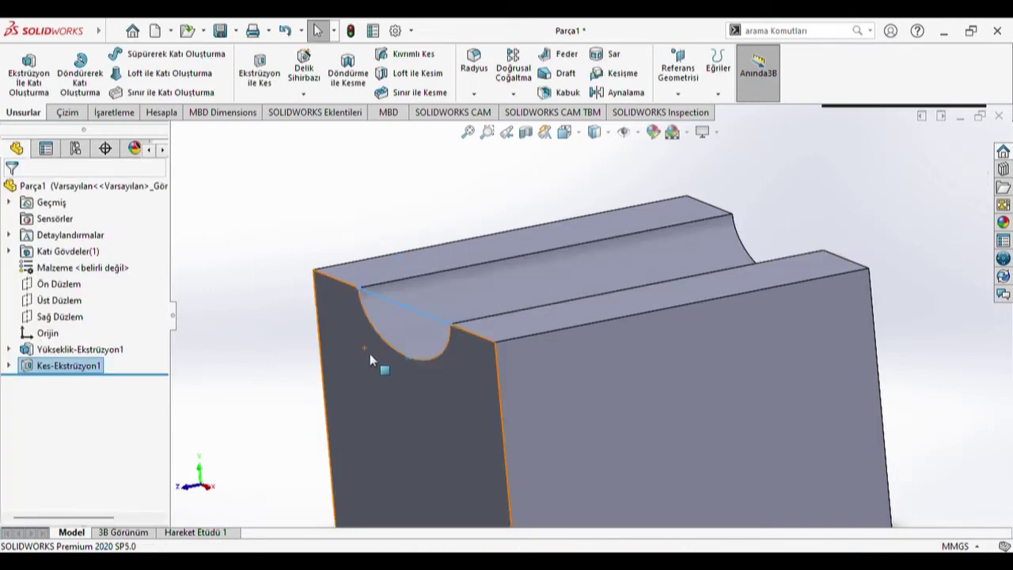
{"action": "middle_click_drag", "start_coordinate": [419, 354], "coordinate": [471, 356]}
{"action": "left_click", "coordinate": [472, 357]}
{"action": "left_click", "coordinate": [467, 304]}
{"action": "middle_click_drag", "start_coordinate": [469, 304], "coordinate": [449, 342]}
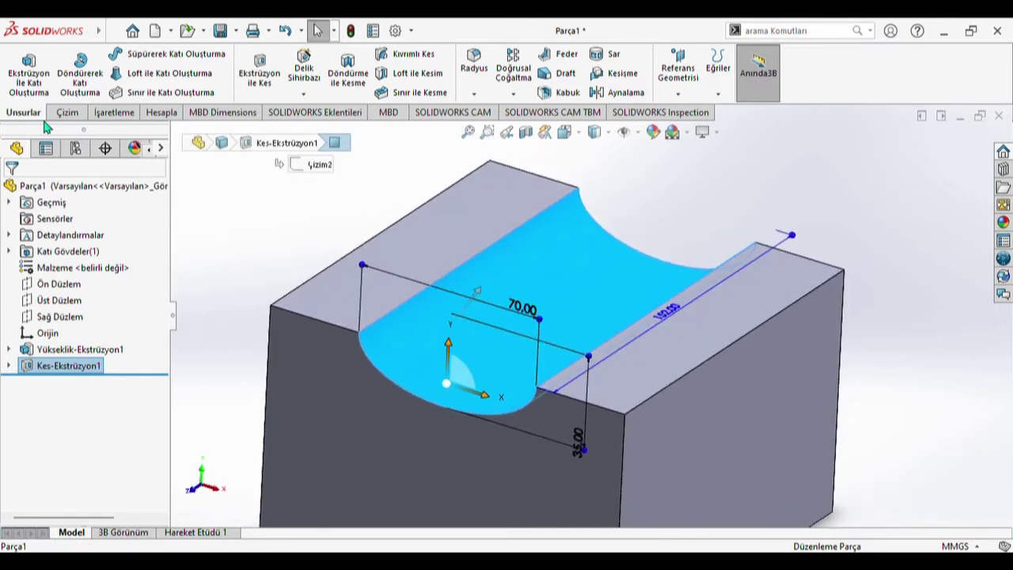
{"action": "left_click", "coordinate": [285, 30]}
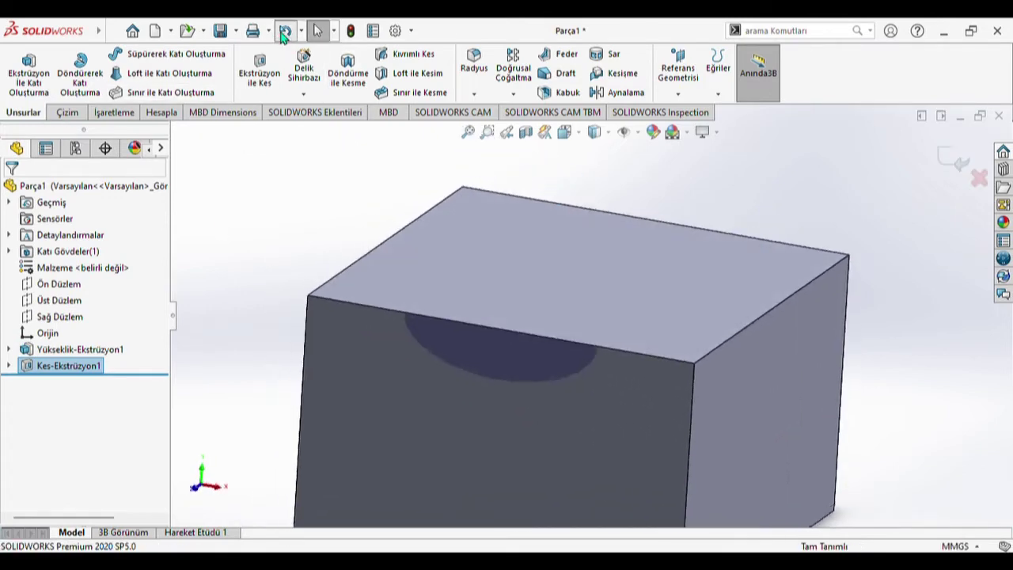
Step: Extrude the half-ellipse profile outward 10 mm from the block's front face as a merged boss
{"action": "left_click", "coordinate": [28, 111]}
{"action": "left_click", "coordinate": [46, 83]}
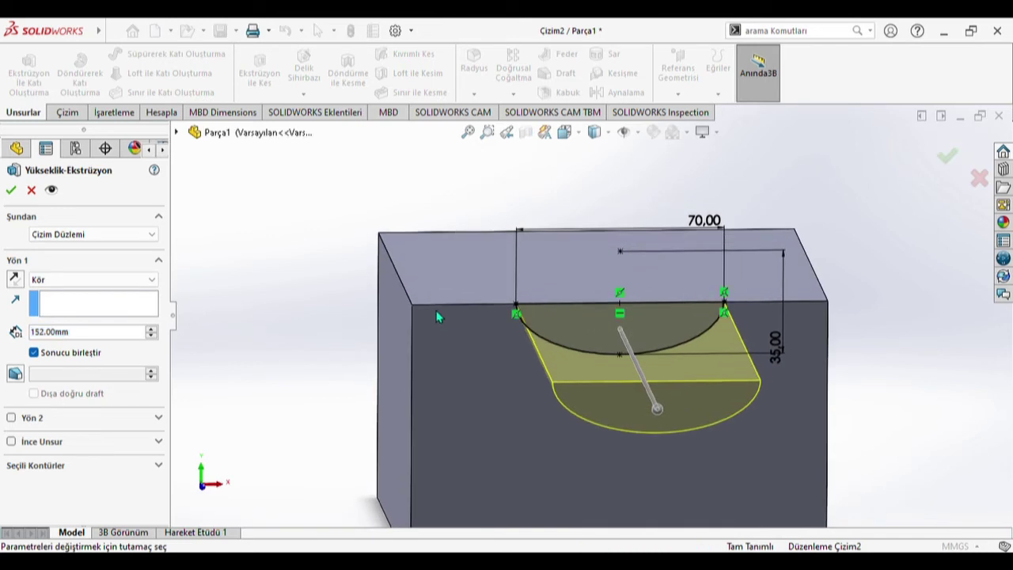
{"action": "left_click", "coordinate": [95, 338]}
{"action": "type", "text": "10"}
{"action": "key", "text": "Return"}
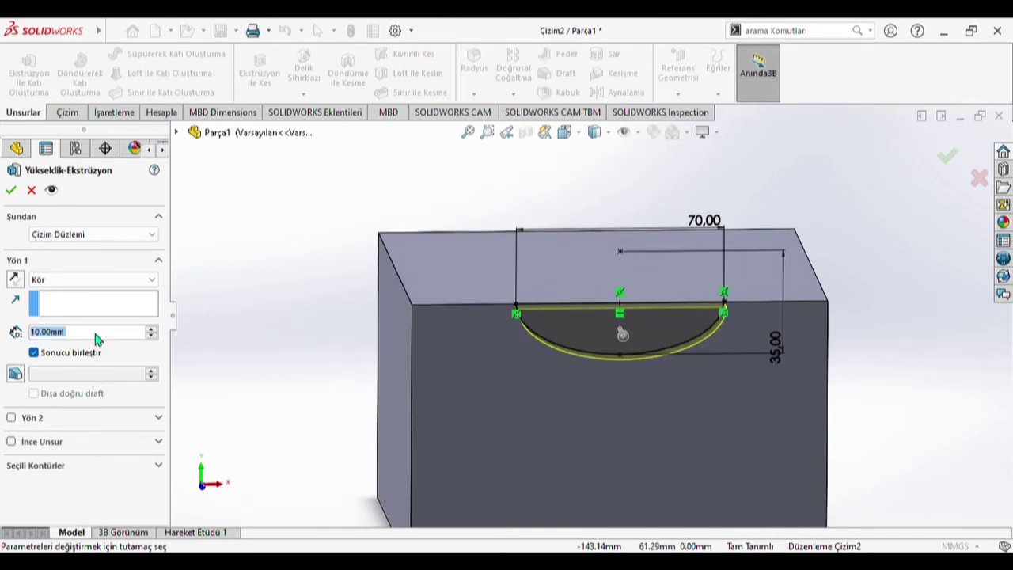
{"action": "left_click", "coordinate": [11, 191]}
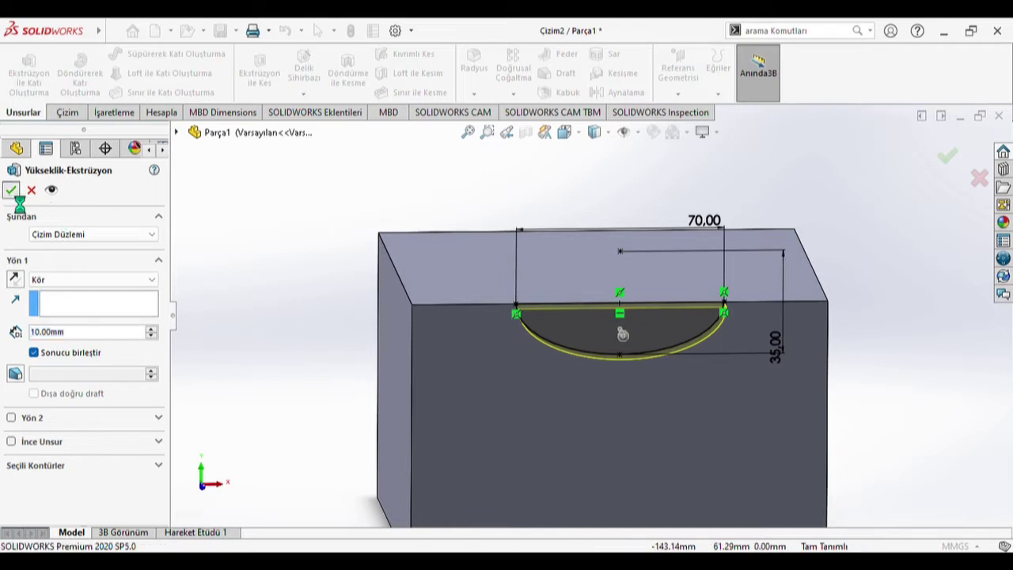
{"action": "middle_click_drag", "start_coordinate": [431, 329], "coordinate": [554, 434]}
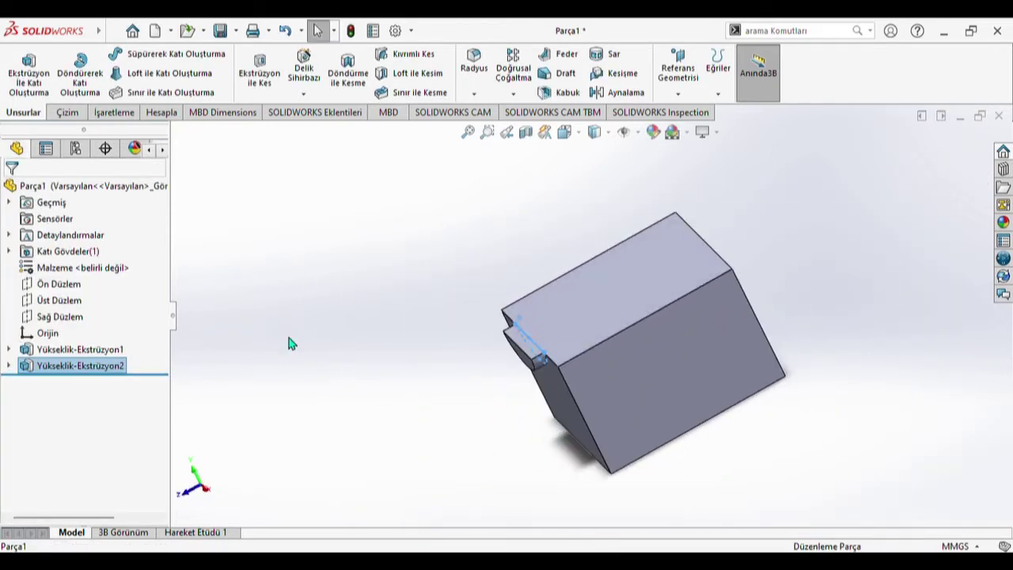
{"action": "left_click", "coordinate": [334, 169]}
{"action": "left_click", "coordinate": [514, 95]}
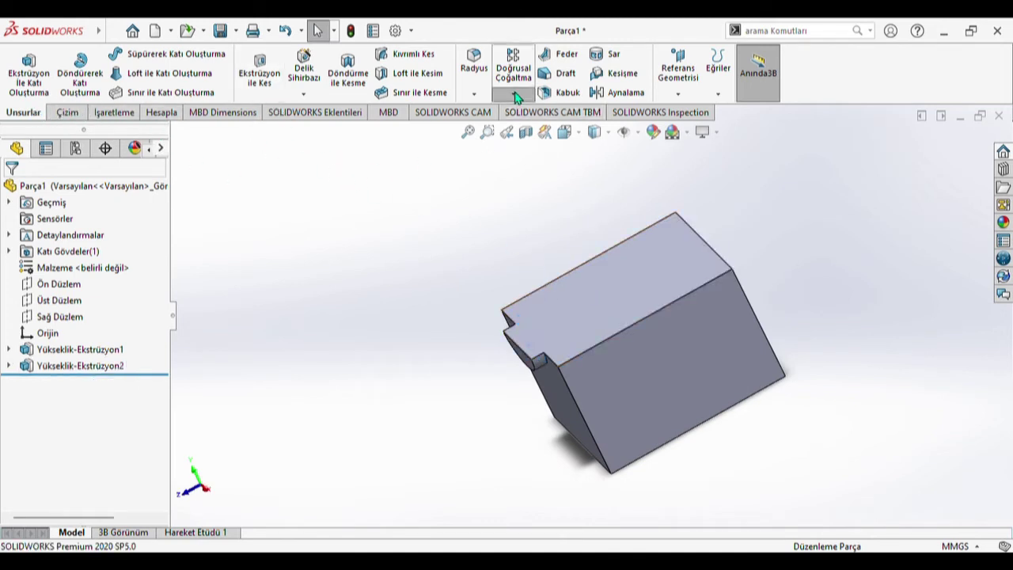
{"action": "left_click", "coordinate": [525, 145]}
{"action": "middle_click_drag", "start_coordinate": [671, 374], "coordinate": [560, 336]}
{"action": "left_click", "coordinate": [733, 315]}
{"action": "left_click", "coordinate": [560, 337]}
{"action": "middle_click_drag", "start_coordinate": [645, 335], "coordinate": [626, 442]}
{"action": "left_click", "coordinate": [32, 190]}
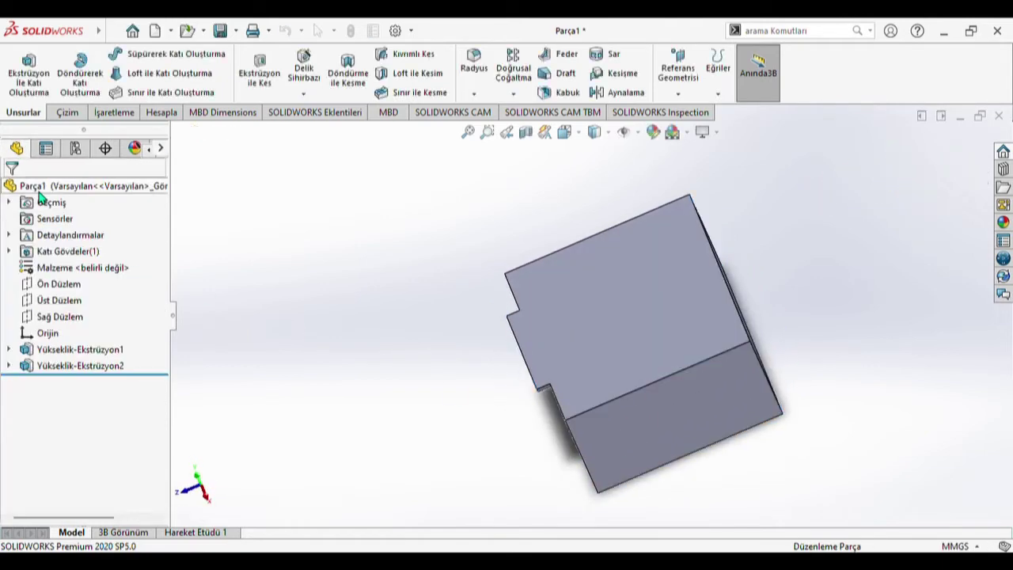
Step: Edit the block's base extrusion to start at the sketch plane and use the Mid Plane end condition
{"action": "left_click", "coordinate": [77, 353]}
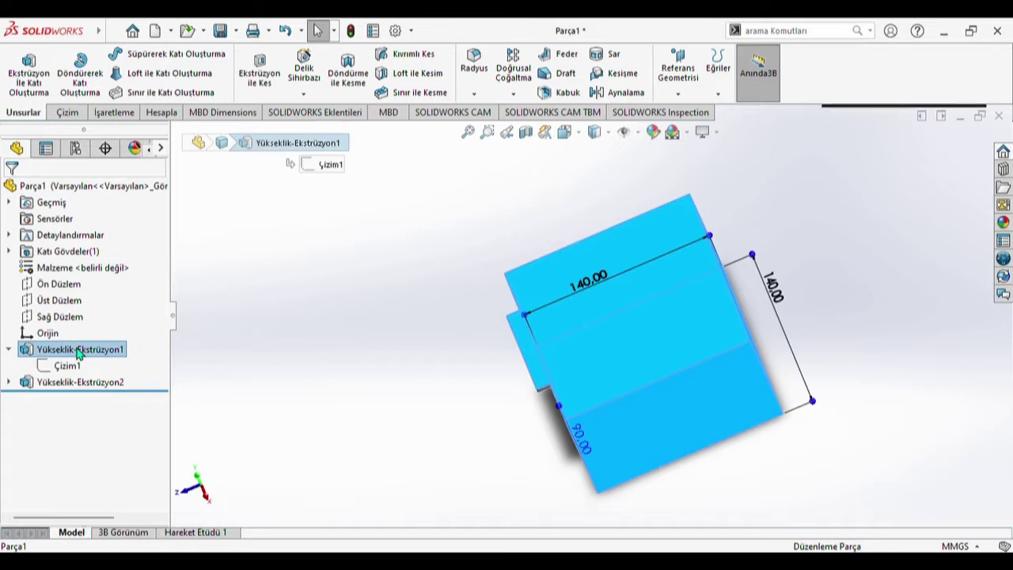
{"action": "right_click", "coordinate": [77, 352]}
{"action": "left_click", "coordinate": [91, 226]}
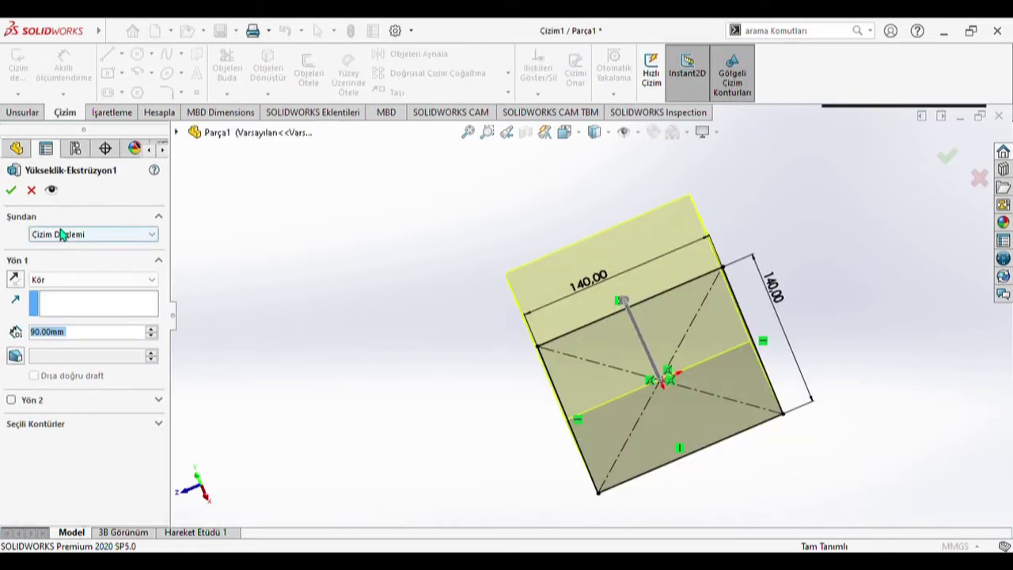
{"action": "left_click", "coordinate": [62, 234]}
{"action": "left_click", "coordinate": [75, 283]}
{"action": "left_click", "coordinate": [76, 236]}
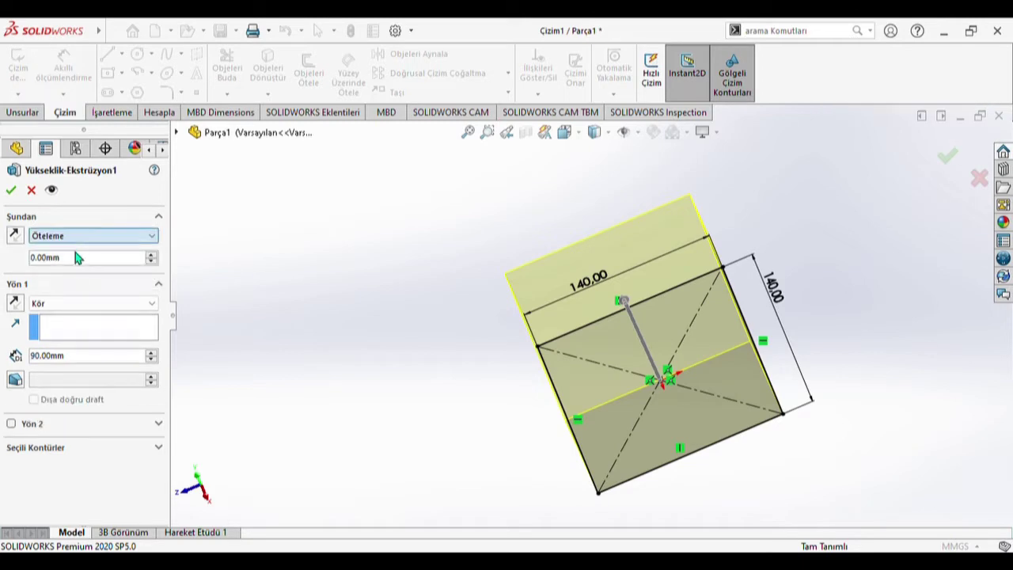
{"action": "left_click", "coordinate": [77, 250]}
{"action": "left_click", "coordinate": [77, 280]}
{"action": "left_click", "coordinate": [83, 347]}
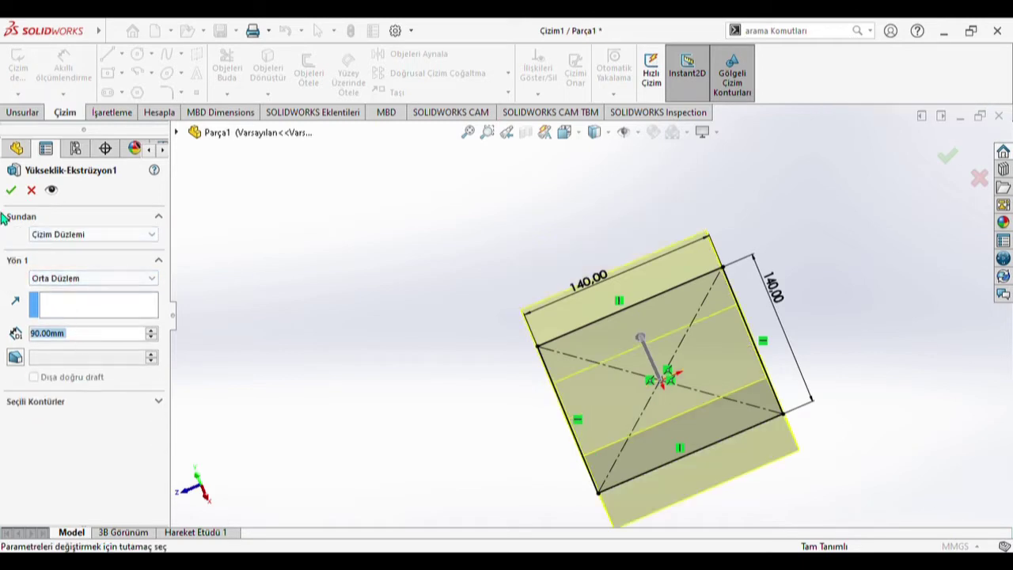
{"action": "left_click", "coordinate": [11, 190]}
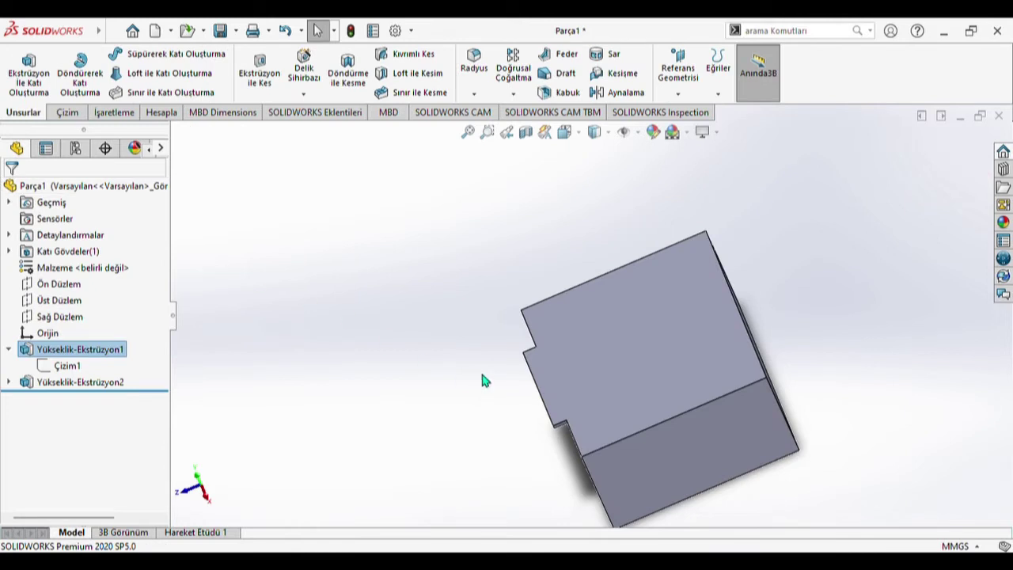
{"action": "middle_click_drag", "start_coordinate": [638, 380], "coordinate": [710, 296]}
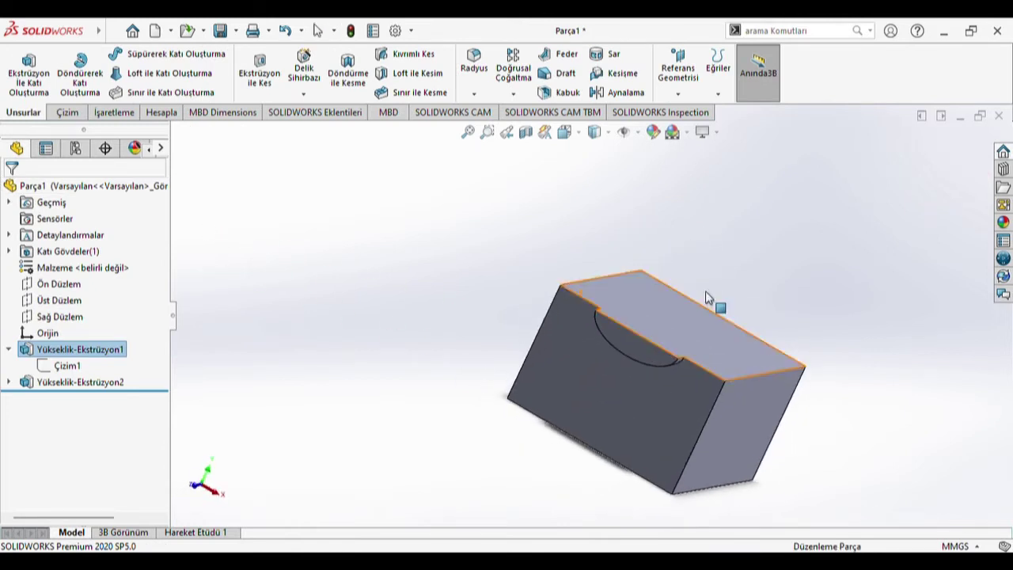
{"action": "left_click", "coordinate": [70, 365]}
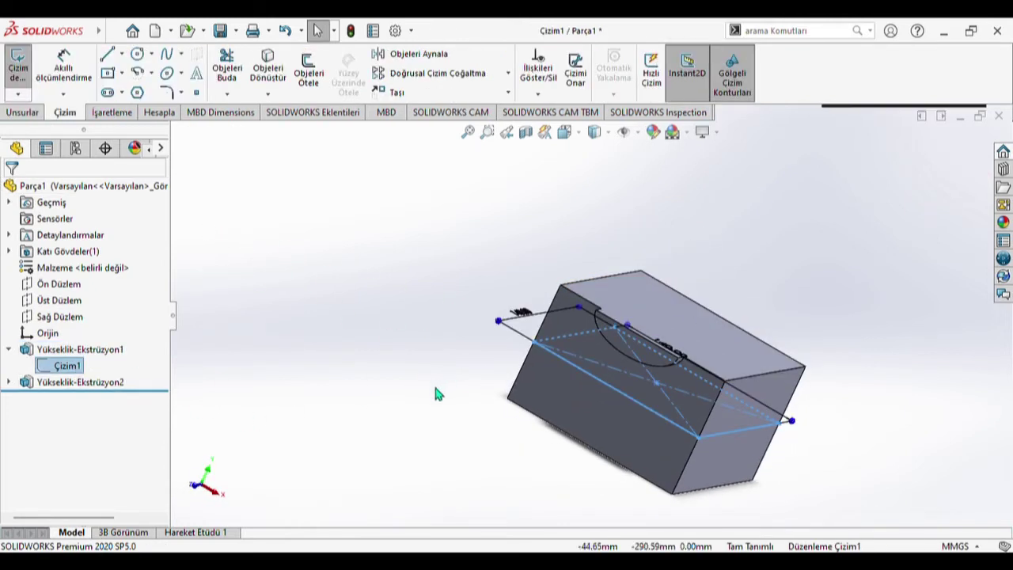
{"action": "left_click", "coordinate": [943, 158]}
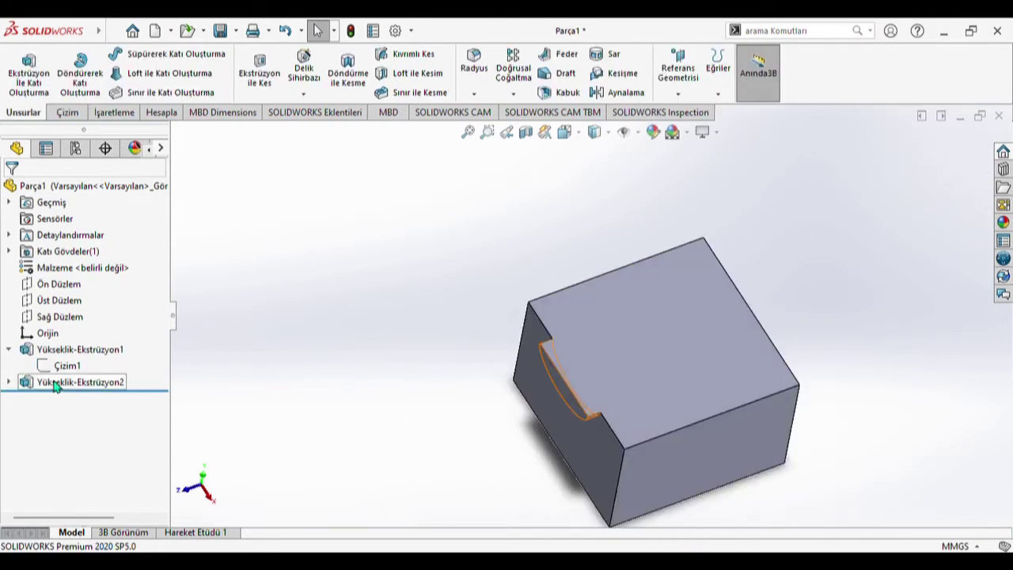
{"action": "left_click", "coordinate": [56, 387]}
{"action": "left_click", "coordinate": [375, 153]}
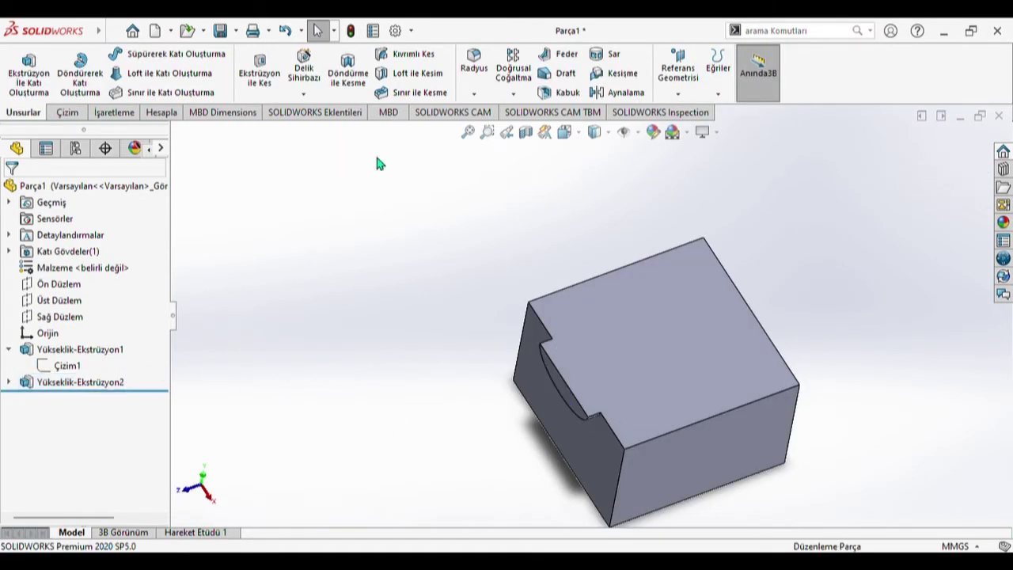
Step: Mirror the half-ellipse boss about the Front Plane (Ön Düzlem) onto the block's opposite face
{"action": "left_click", "coordinate": [513, 94]}
{"action": "left_click", "coordinate": [517, 143]}
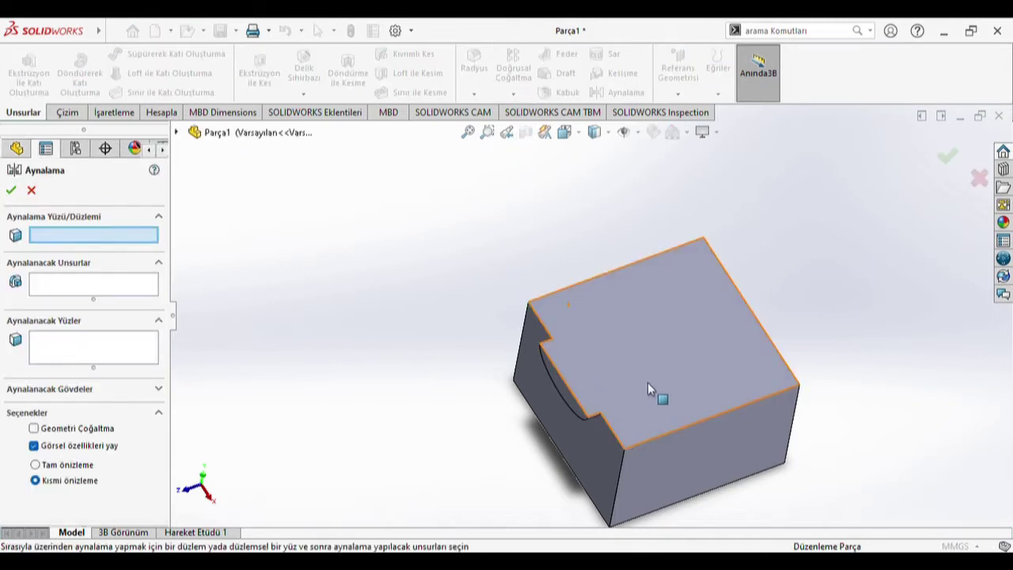
{"action": "left_click", "coordinate": [196, 132]}
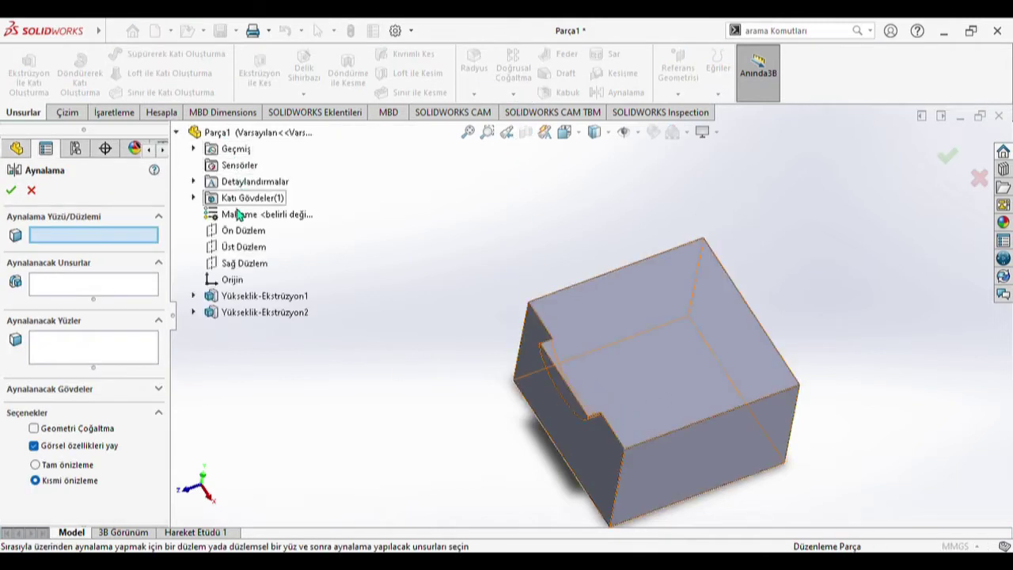
{"action": "left_click", "coordinate": [240, 237]}
{"action": "left_click", "coordinate": [558, 385]}
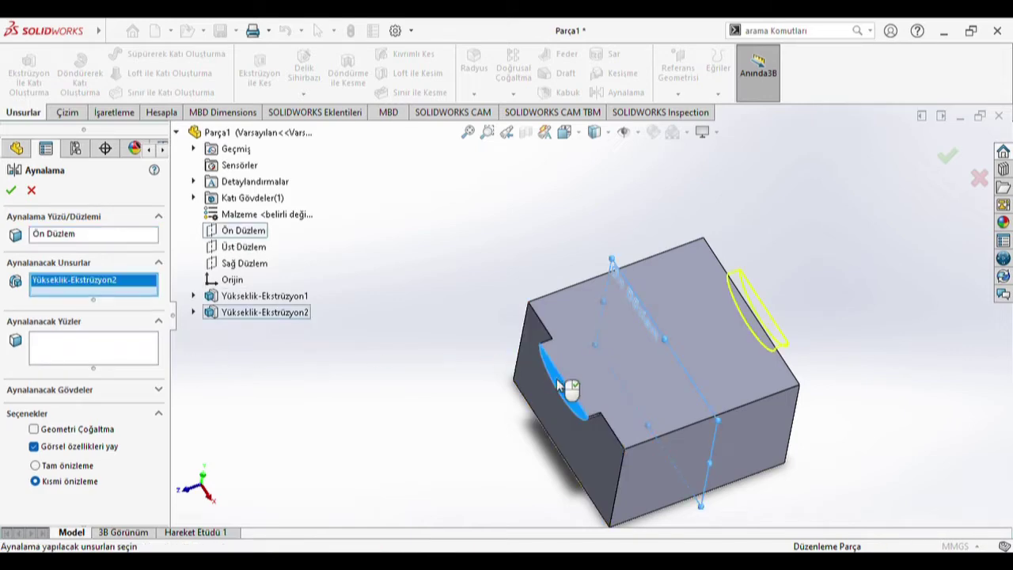
{"action": "left_click", "coordinate": [11, 190]}
{"action": "middle_click_drag", "start_coordinate": [617, 329], "coordinate": [462, 322]}
{"action": "middle_click_drag", "start_coordinate": [550, 335], "coordinate": [690, 232]}
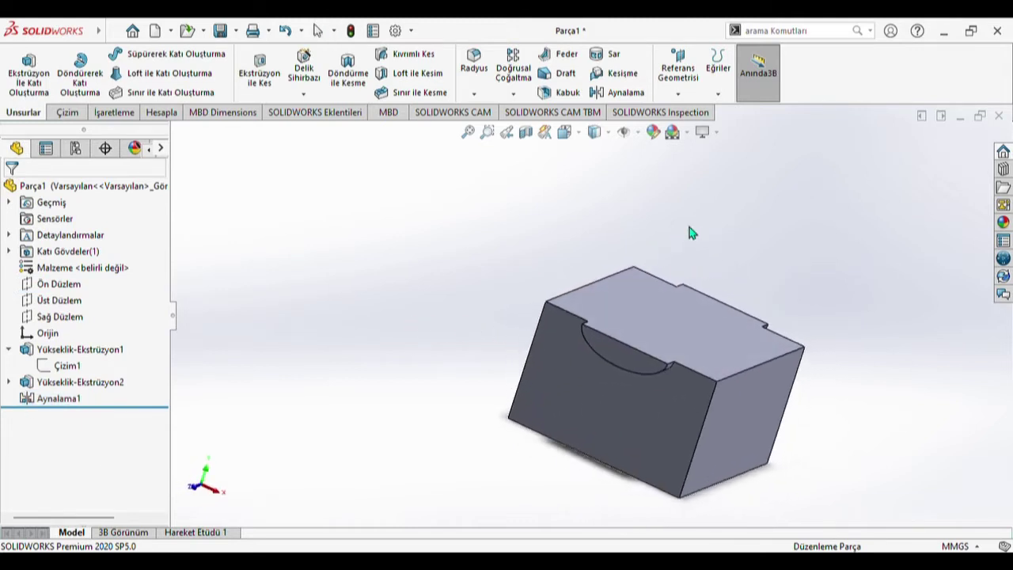
{"action": "left_click", "coordinate": [686, 332]}
{"action": "middle_click_drag", "start_coordinate": [551, 277], "coordinate": [507, 348]}
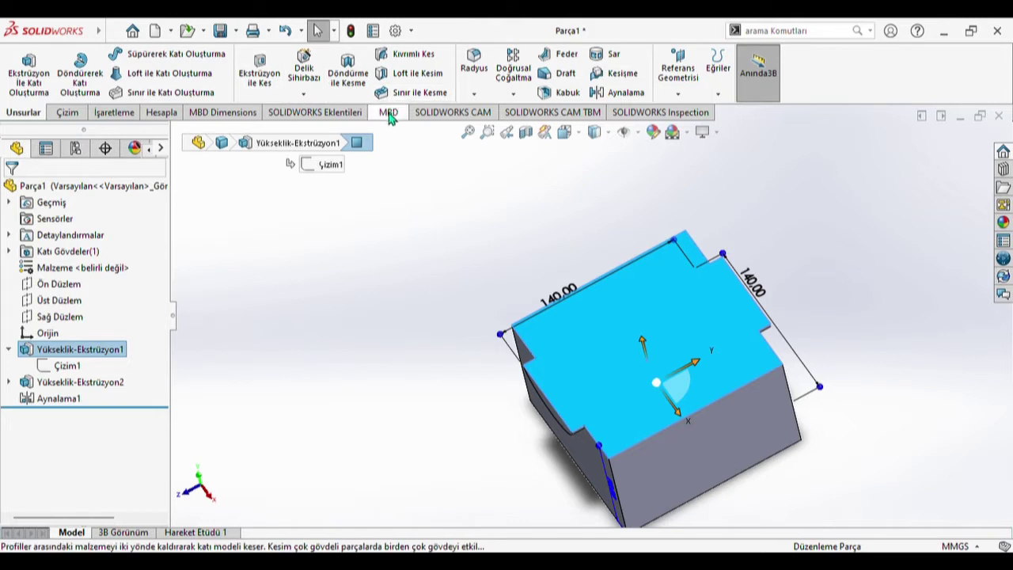
{"action": "left_click", "coordinate": [422, 323]}
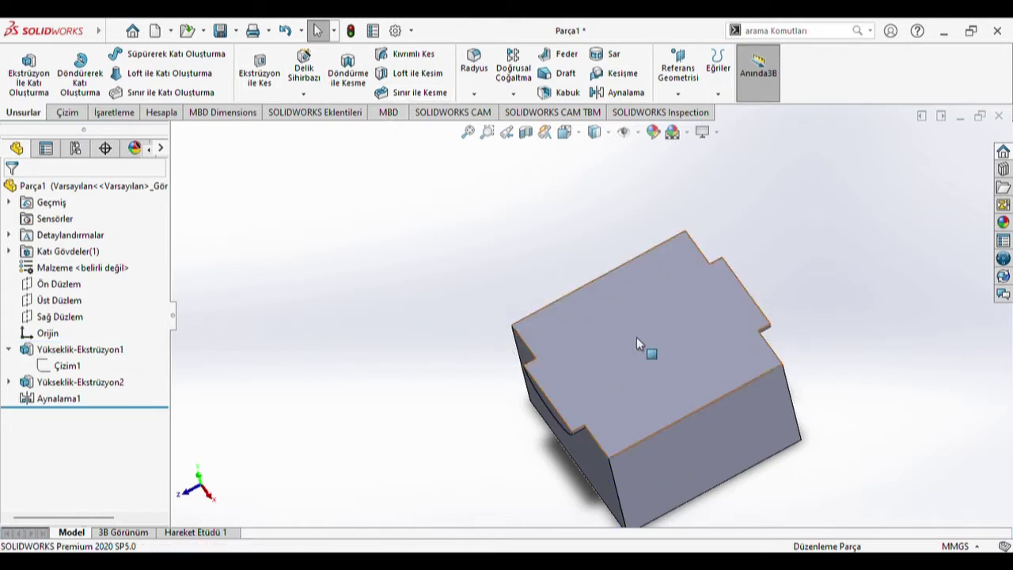
{"action": "middle_click_drag", "start_coordinate": [612, 333], "coordinate": [650, 222]}
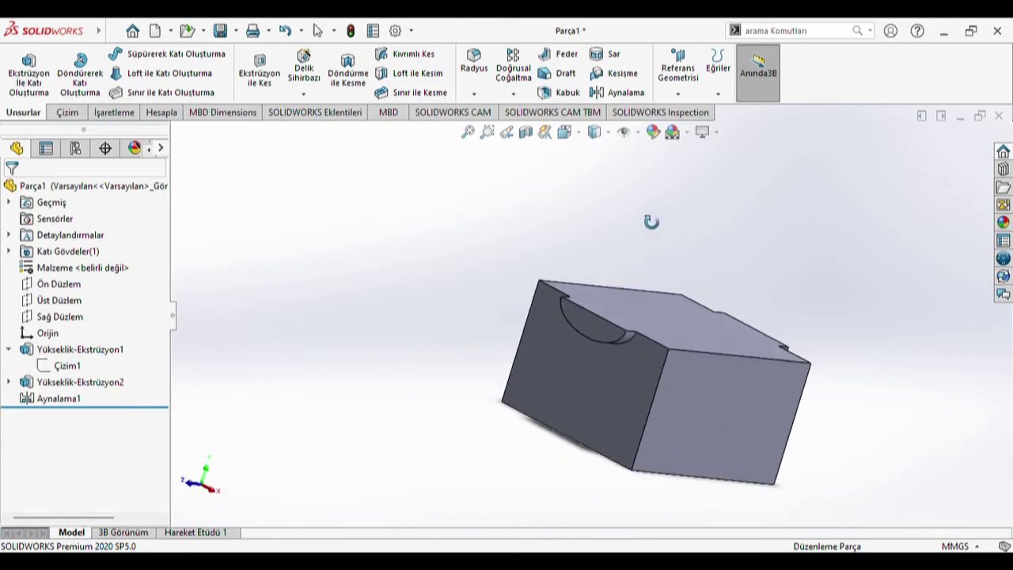
{"action": "left_click", "coordinate": [579, 373]}
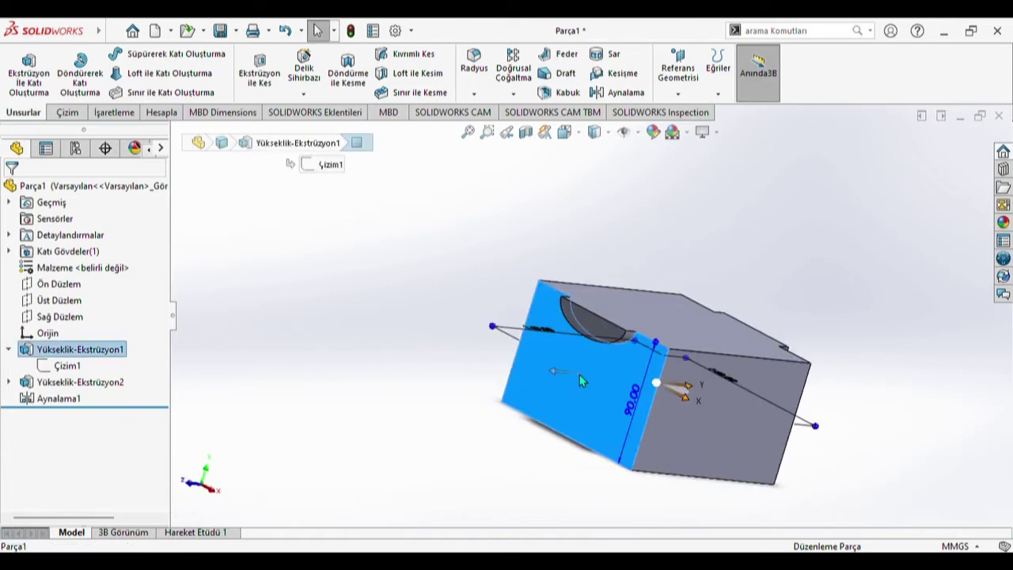
{"action": "key", "text": "ctrl+8"}
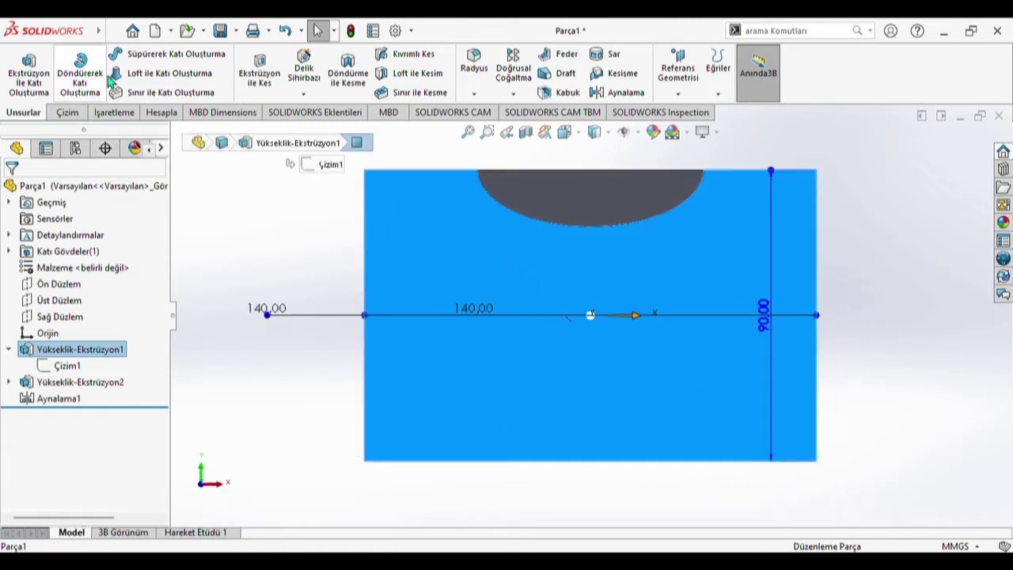
{"action": "left_click", "coordinate": [73, 114]}
{"action": "left_click", "coordinate": [137, 54]}
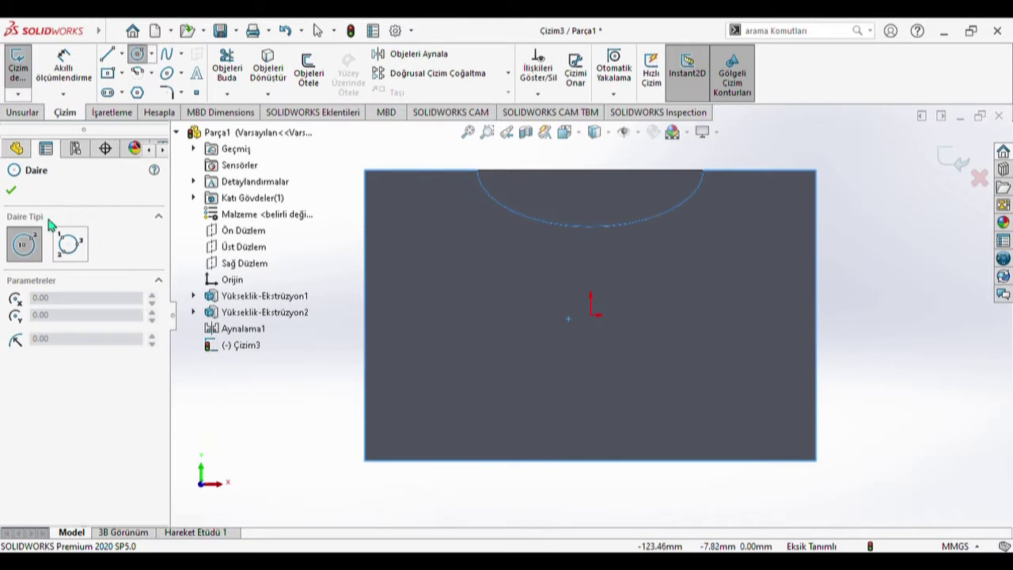
{"action": "left_click", "coordinate": [12, 191]}
{"action": "middle_click_drag", "start_coordinate": [425, 366], "coordinate": [552, 391]}
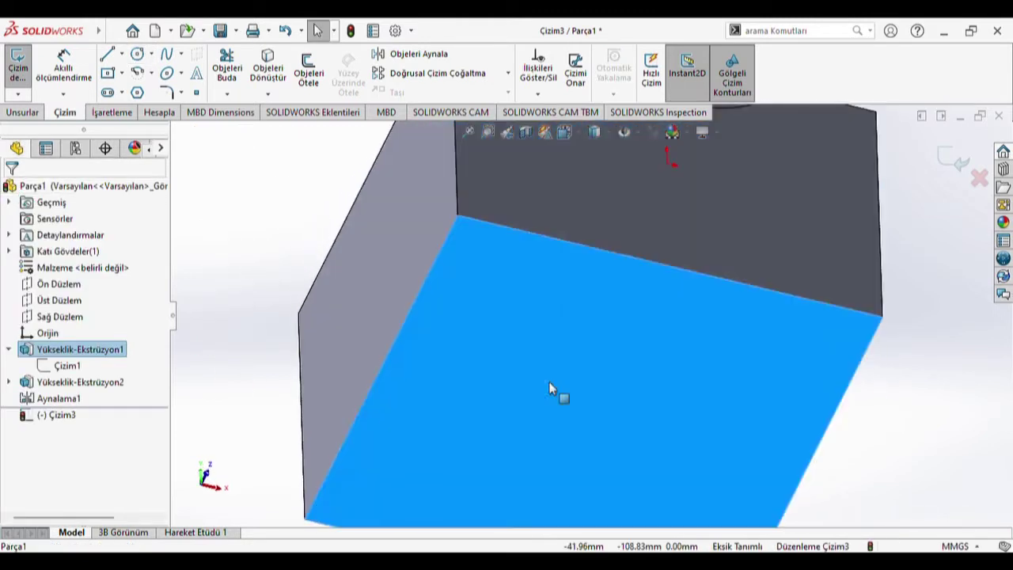
{"action": "left_click", "coordinate": [551, 378]}
{"action": "key", "text": "ctrl+8"}
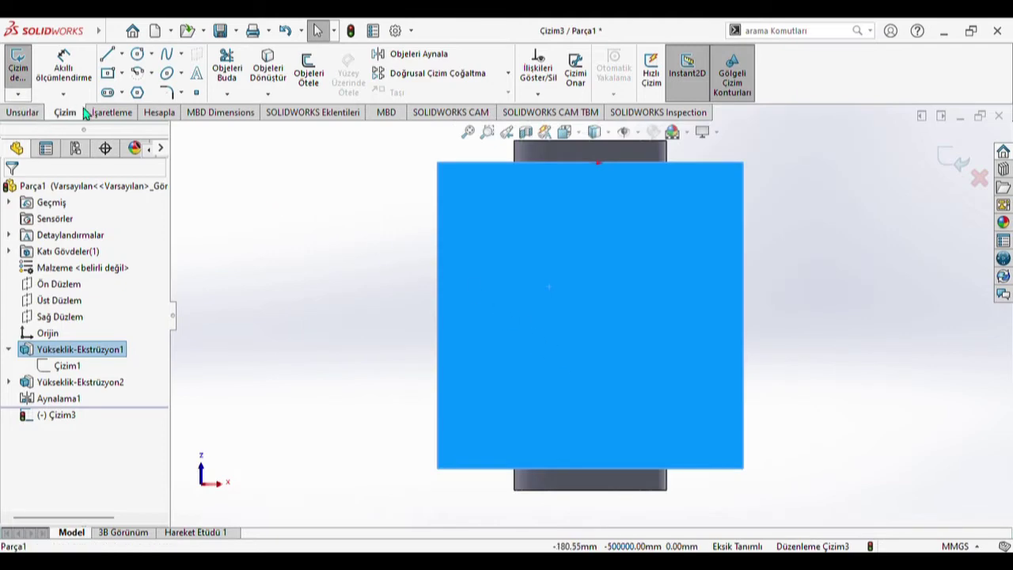
{"action": "left_click", "coordinate": [137, 54]}
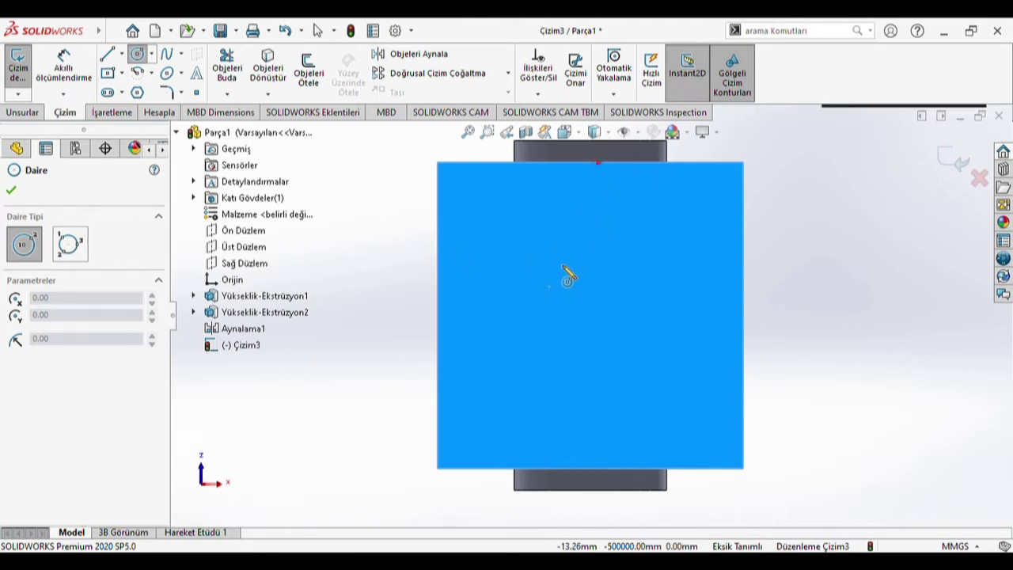
{"action": "left_click", "coordinate": [137, 53]}
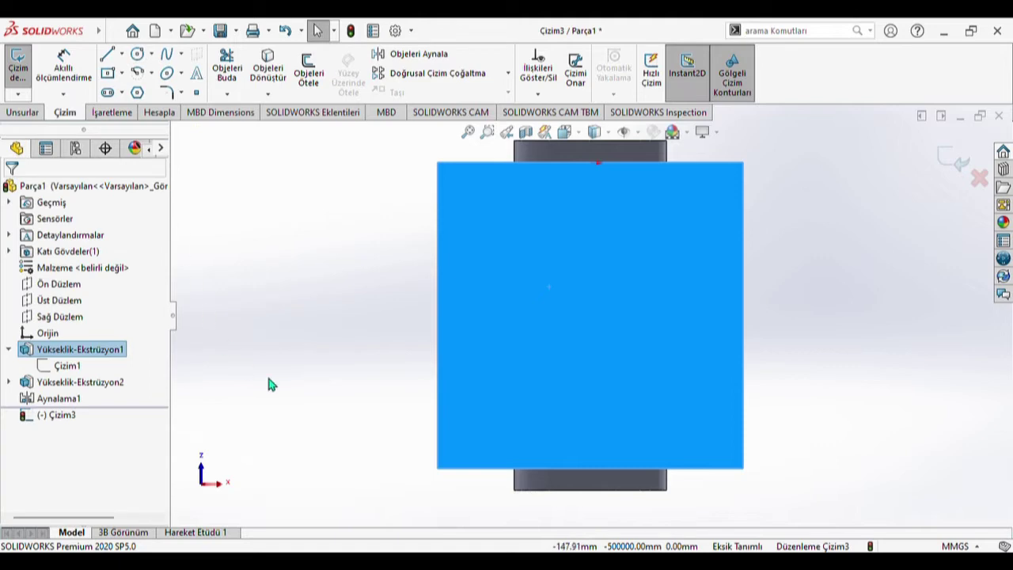
{"action": "double_click", "coordinate": [269, 379]}
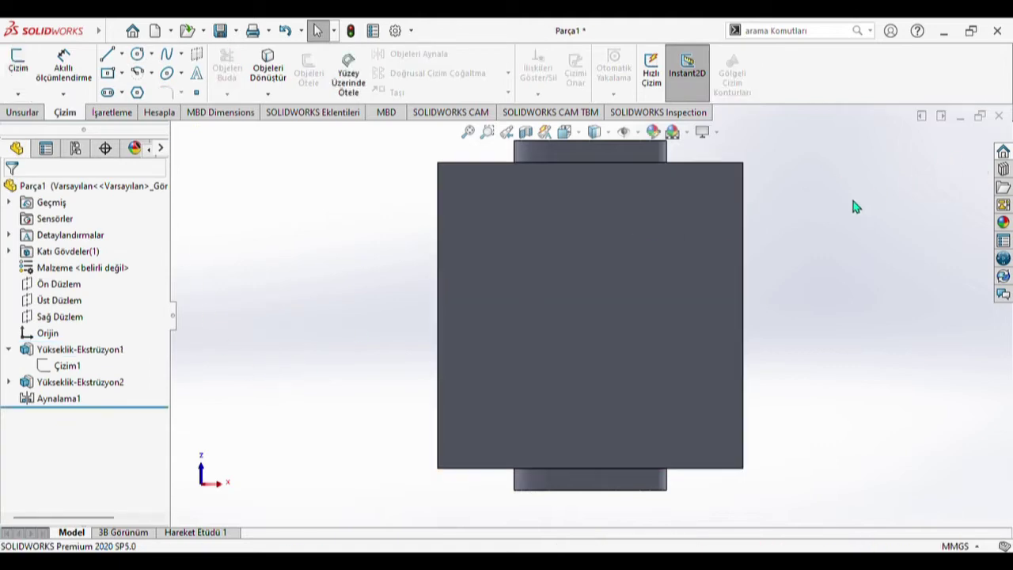
{"action": "left_click", "coordinate": [139, 60]}
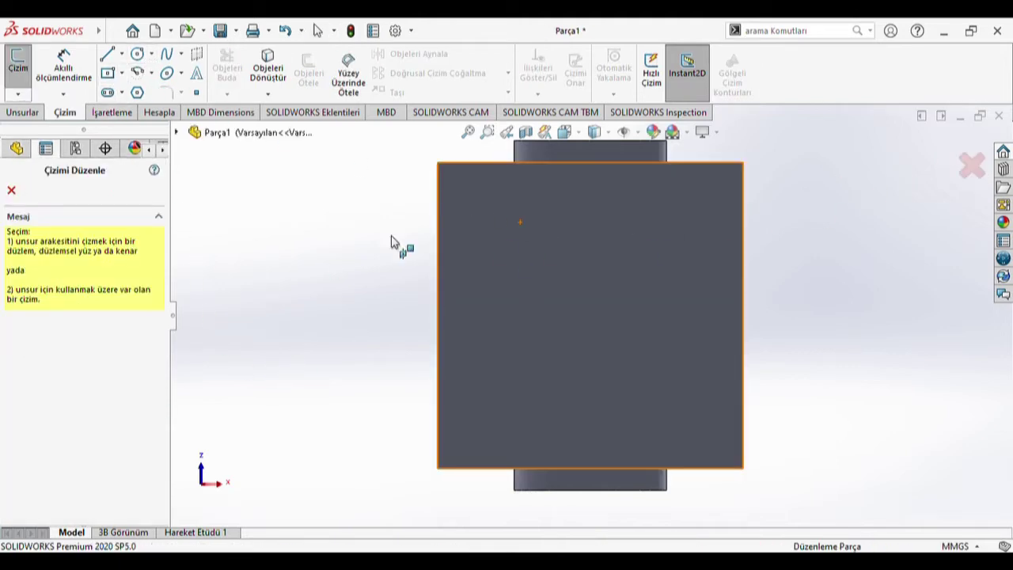
{"action": "left_click", "coordinate": [9, 191]}
Step: Sketch three circles on the block's bottom face: about 24 and 28 mm diameter side by side near the front edge, about 30 mm behind the origin
{"action": "left_click", "coordinate": [500, 292]}
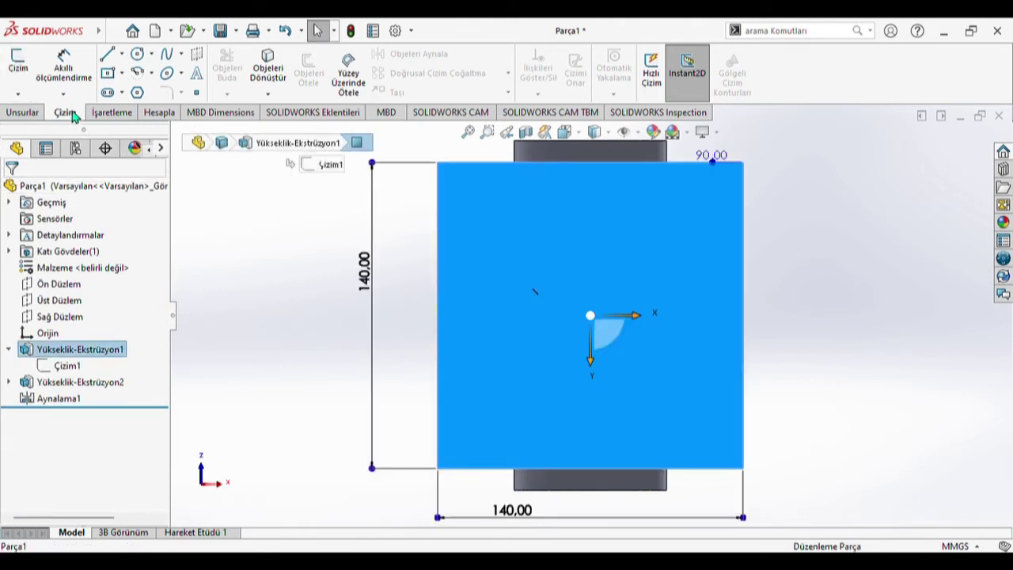
{"action": "left_click", "coordinate": [137, 53]}
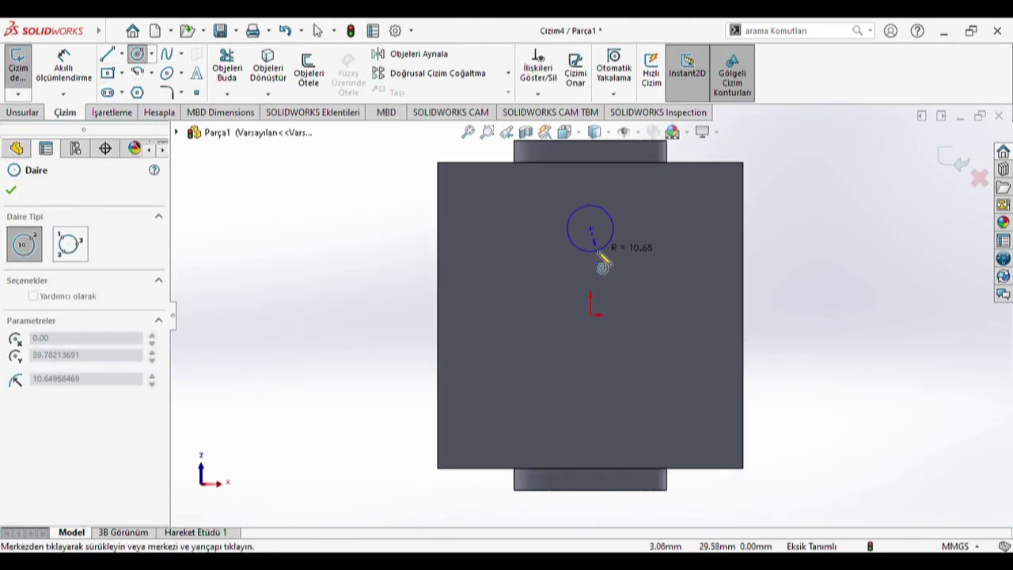
{"action": "left_click", "coordinate": [600, 251]}
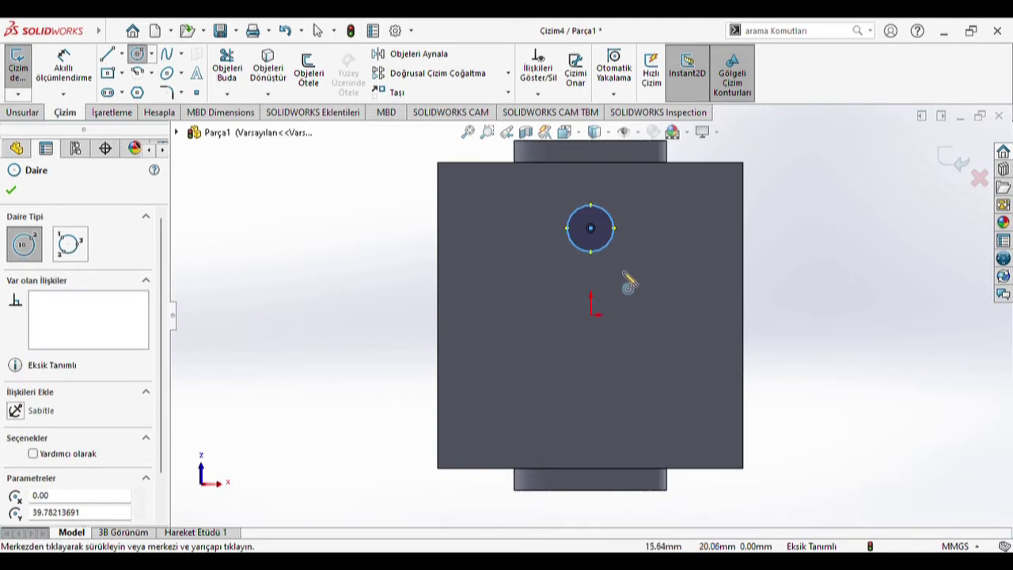
{"action": "left_click", "coordinate": [317, 30]}
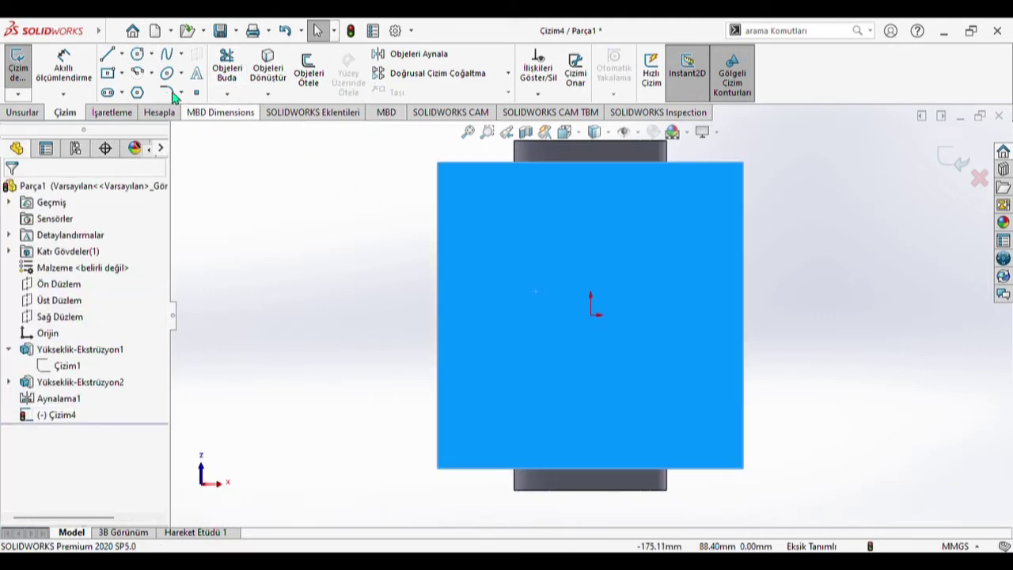
{"action": "left_click", "coordinate": [136, 55]}
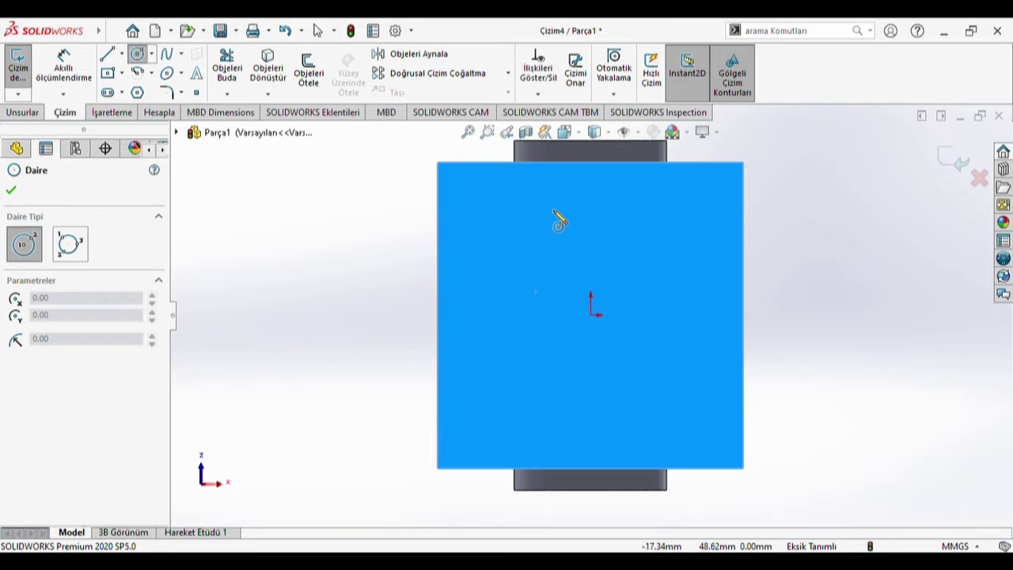
{"action": "left_click", "coordinate": [537, 205]}
{"action": "left_click", "coordinate": [559, 221]}
{"action": "left_click", "coordinate": [622, 211]}
{"action": "left_click", "coordinate": [648, 232]}
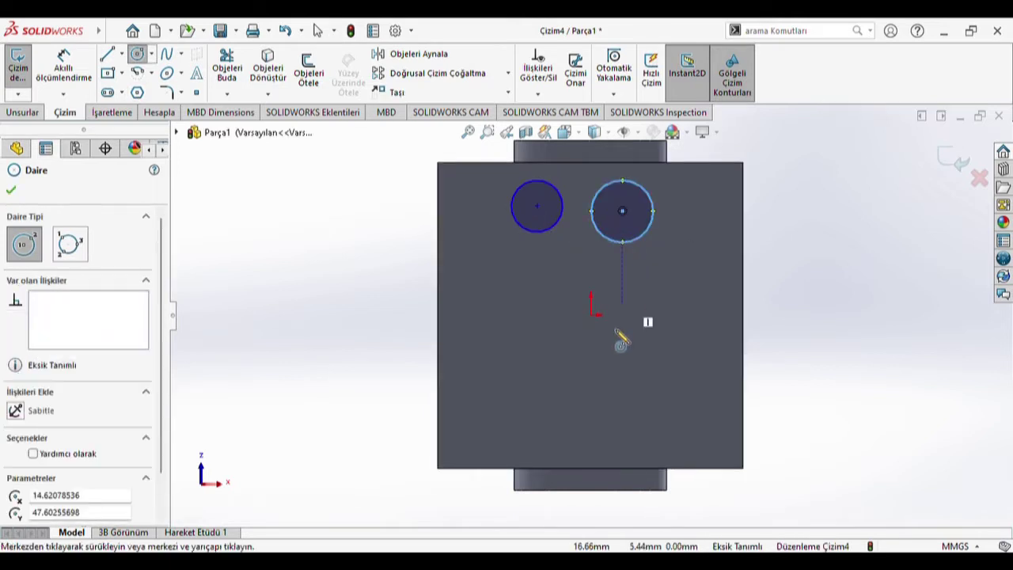
{"action": "left_click", "coordinate": [591, 365]}
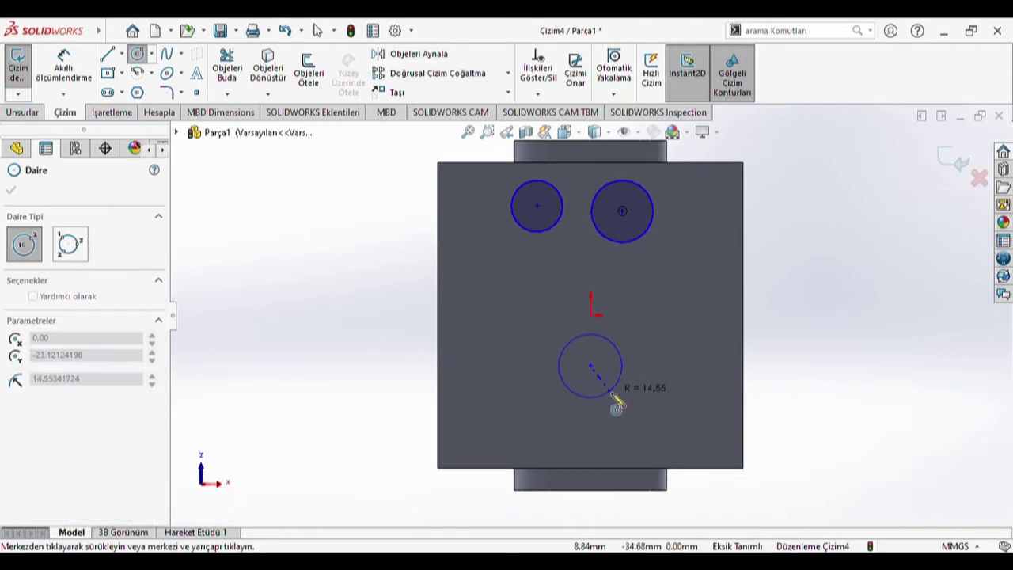
{"action": "left_click", "coordinate": [613, 389]}
Step: Dimension the single circle behind the origin to a 35 mm diameter
{"action": "left_click", "coordinate": [63, 67]}
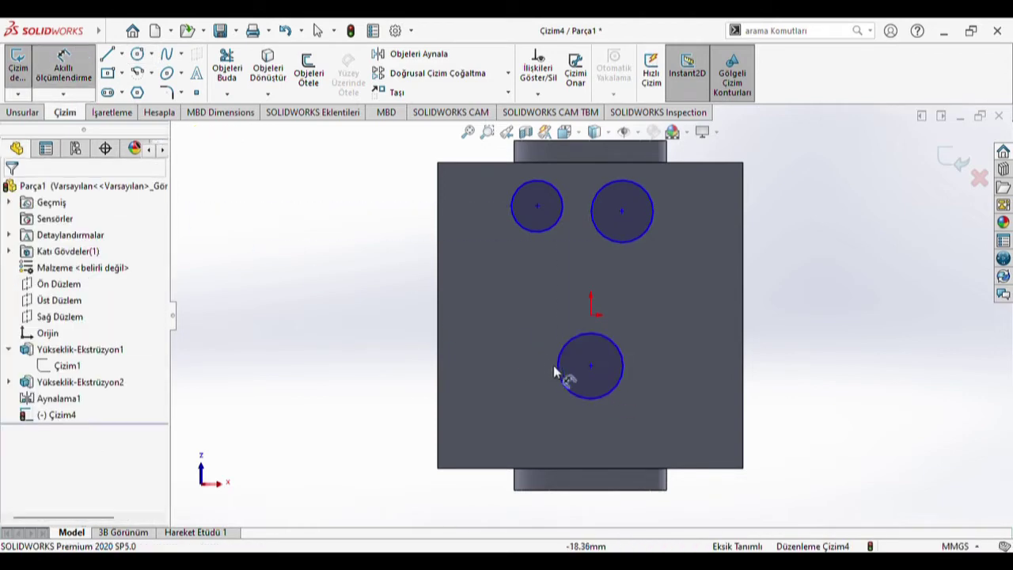
{"action": "left_click", "coordinate": [559, 367]}
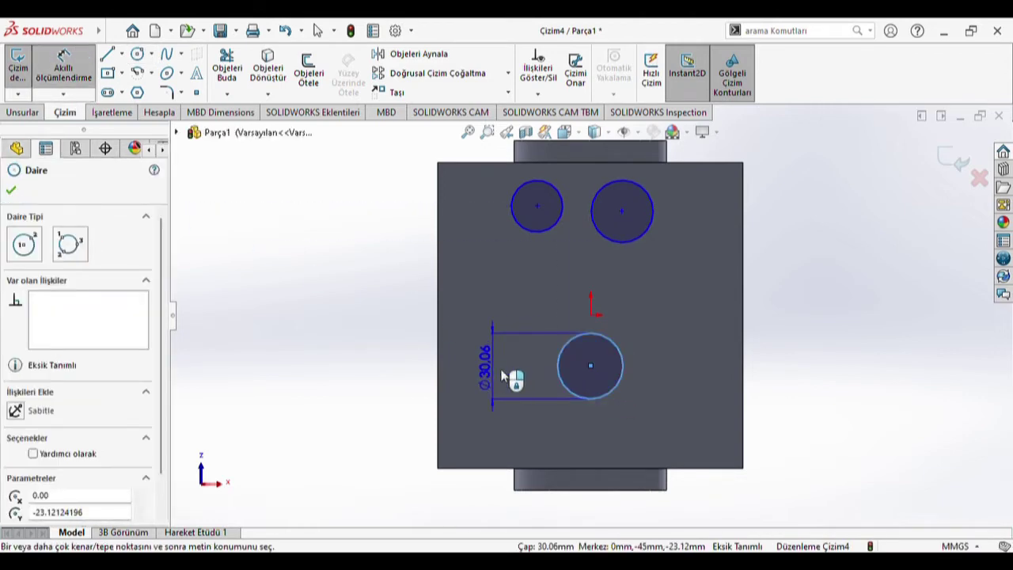
{"action": "left_click", "coordinate": [502, 369]}
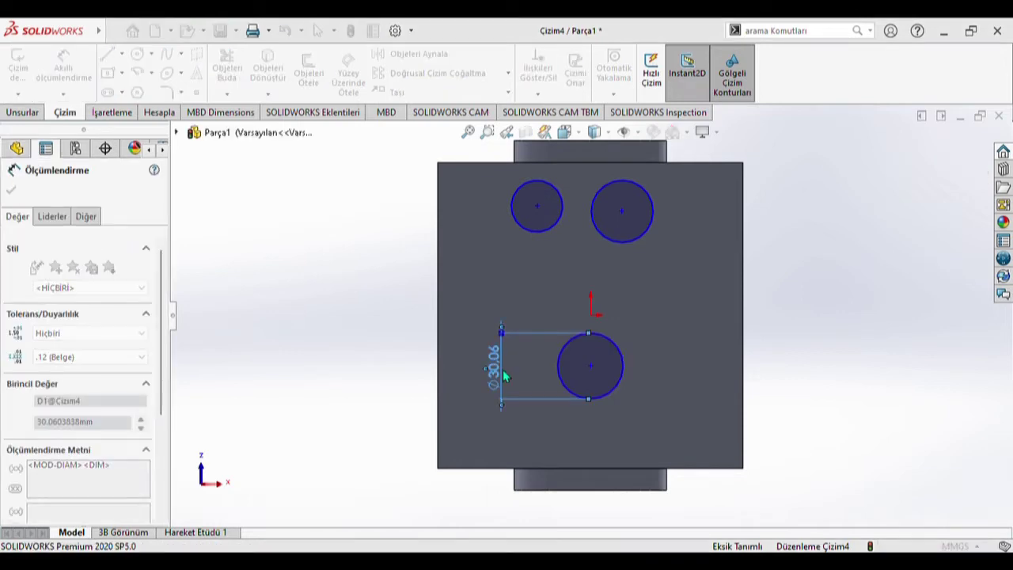
{"action": "left_click", "coordinate": [435, 350]}
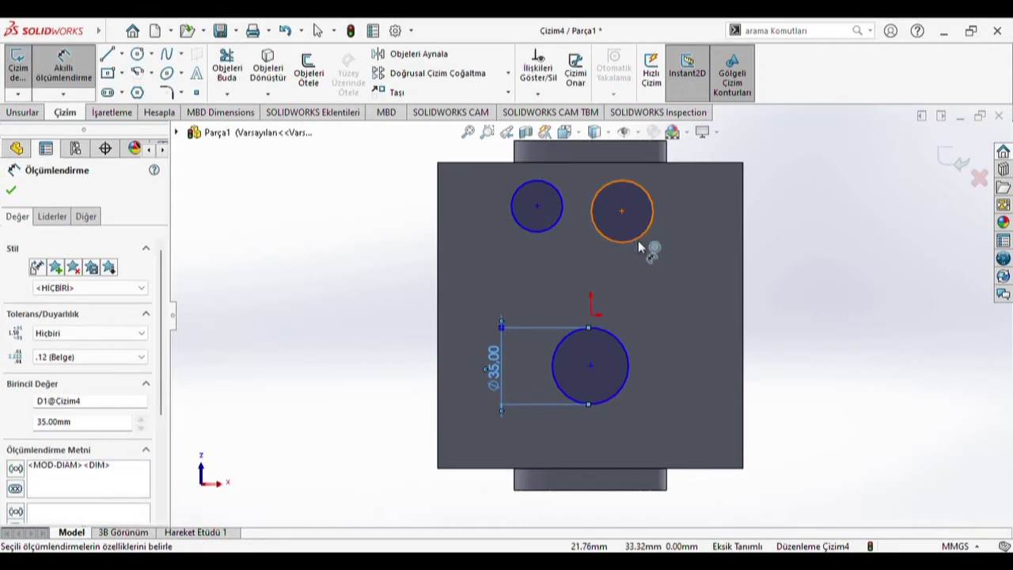
Step: Dimension the two side-by-side circles to a 25 mm diameter each
{"action": "left_click", "coordinate": [637, 237]}
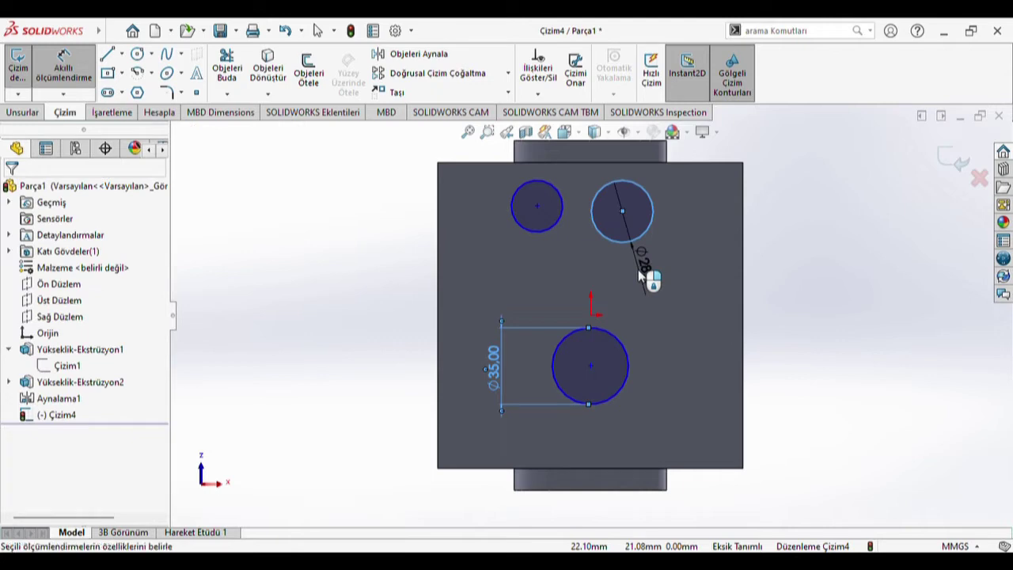
{"action": "left_click", "coordinate": [652, 275]}
{"action": "type", "text": "25"}
{"action": "key", "text": "Return"}
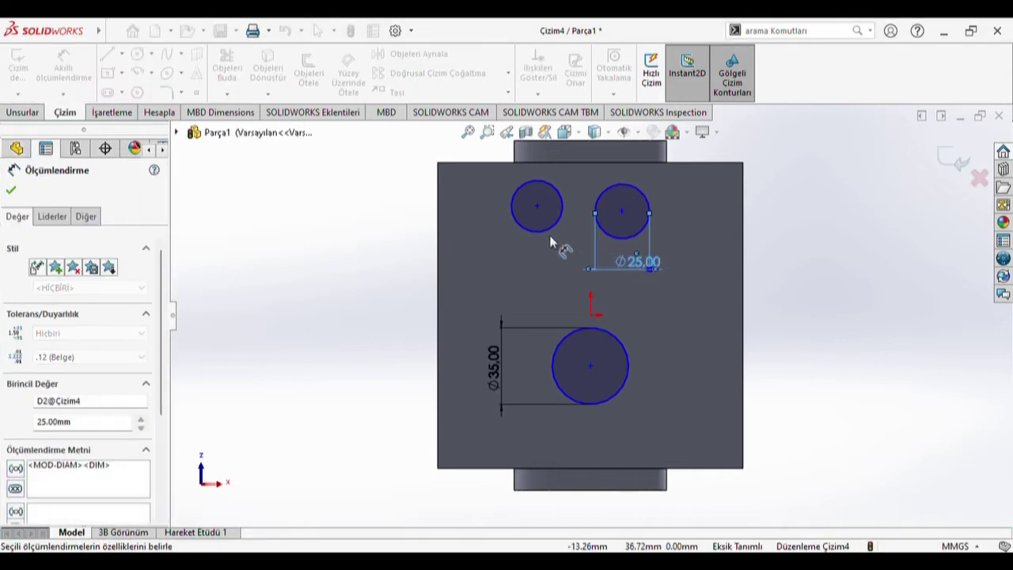
{"action": "left_click", "coordinate": [543, 238]}
{"action": "left_click", "coordinate": [541, 259]}
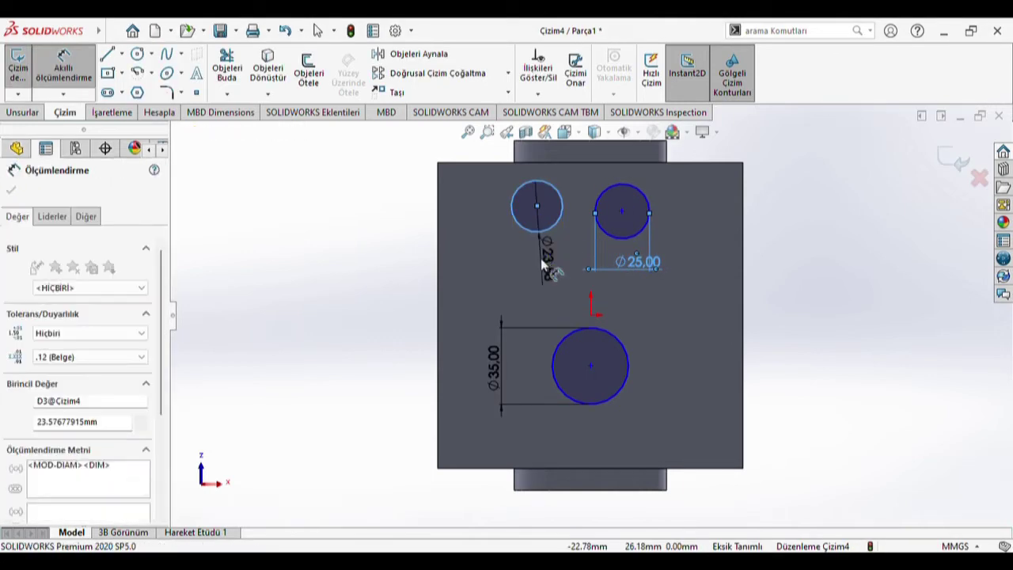
{"action": "type", "text": "25"}
{"action": "key", "text": "Return"}
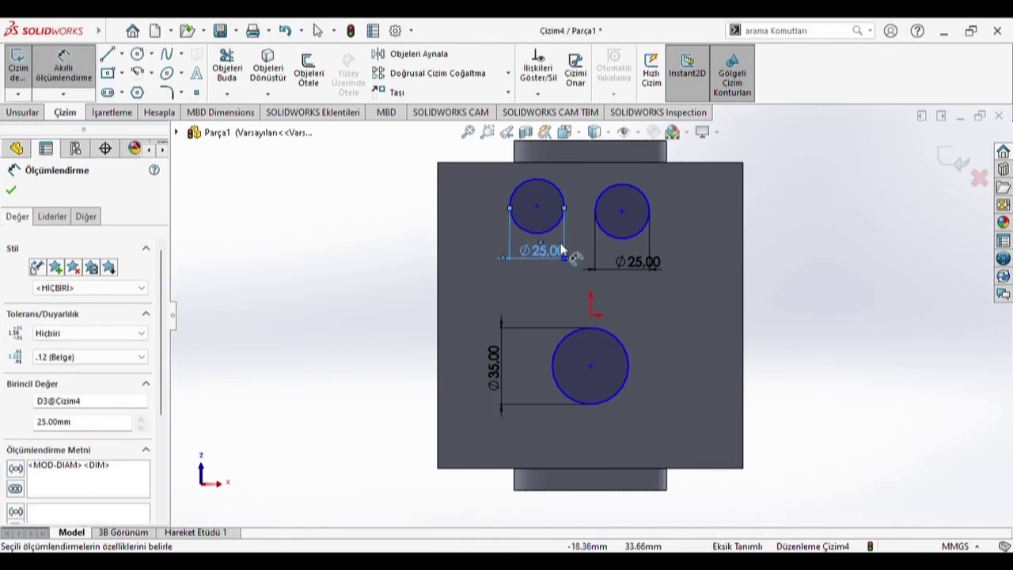
Step: Trim away the left 25 mm circle and sketch a replacement about 27 mm in diameter, level with the right circle
{"action": "left_click", "coordinate": [226, 67]}
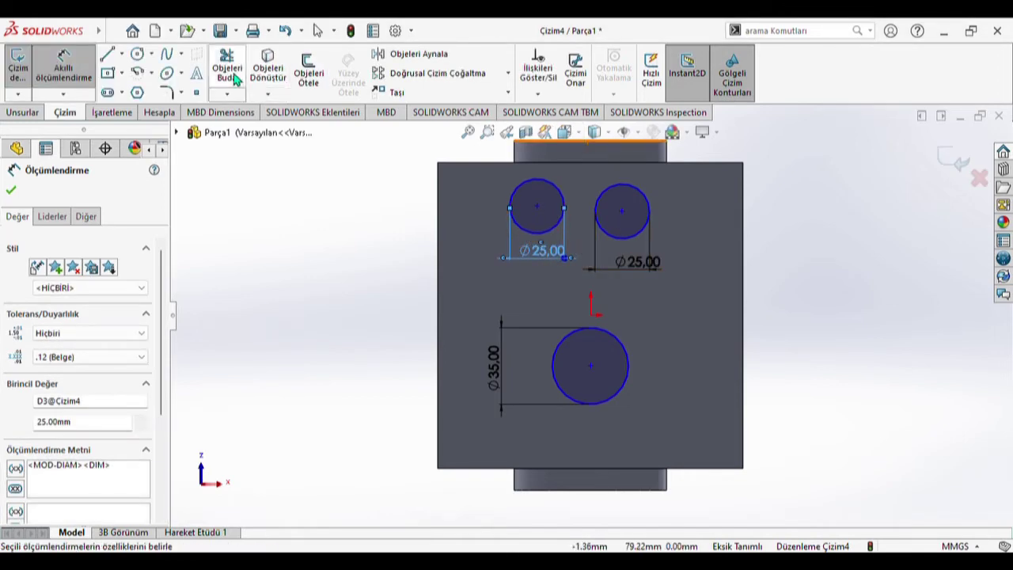
{"action": "left_click_drag", "start_coordinate": [493, 208], "coordinate": [547, 215]}
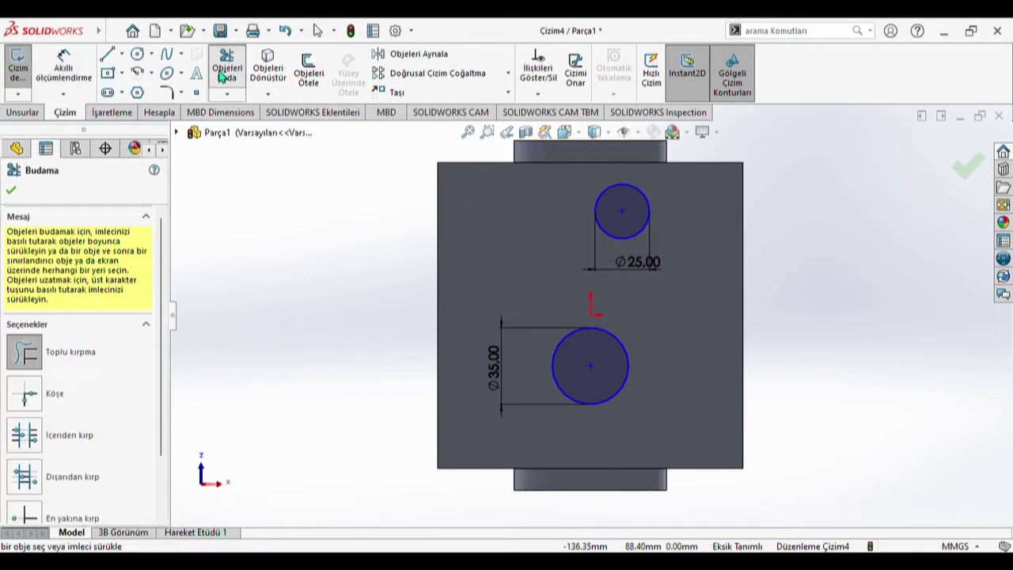
{"action": "left_click", "coordinate": [137, 54]}
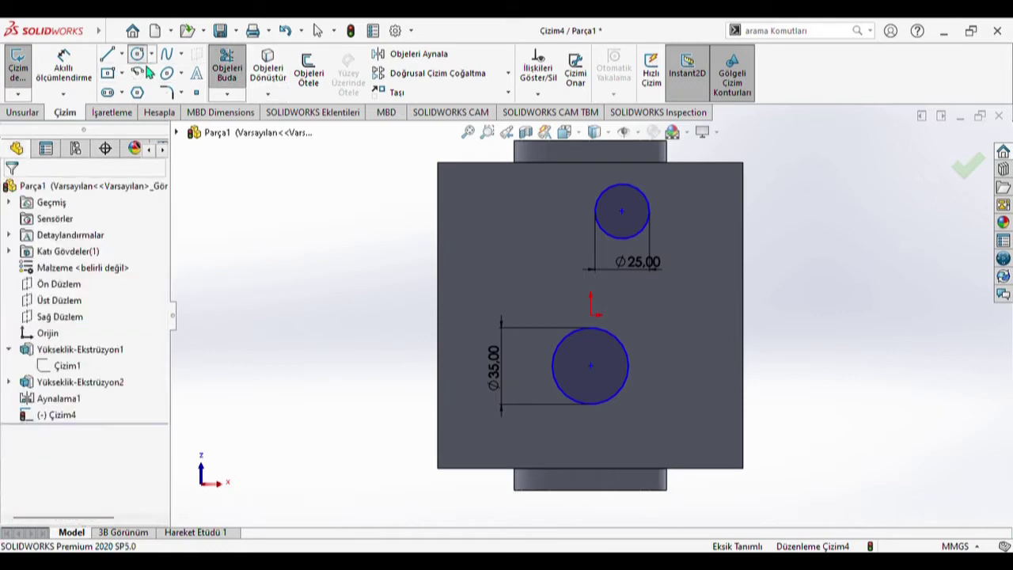
{"action": "left_click", "coordinate": [540, 210]}
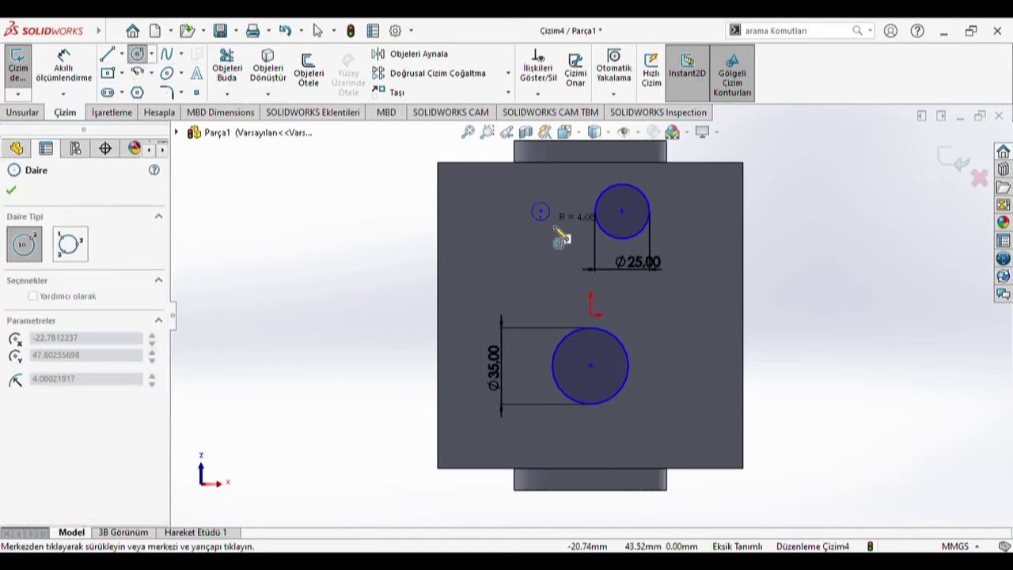
{"action": "left_click", "coordinate": [561, 231]}
Step: Dimension the newly sketched left circle to a 20 mm diameter
{"action": "left_click", "coordinate": [91, 74]}
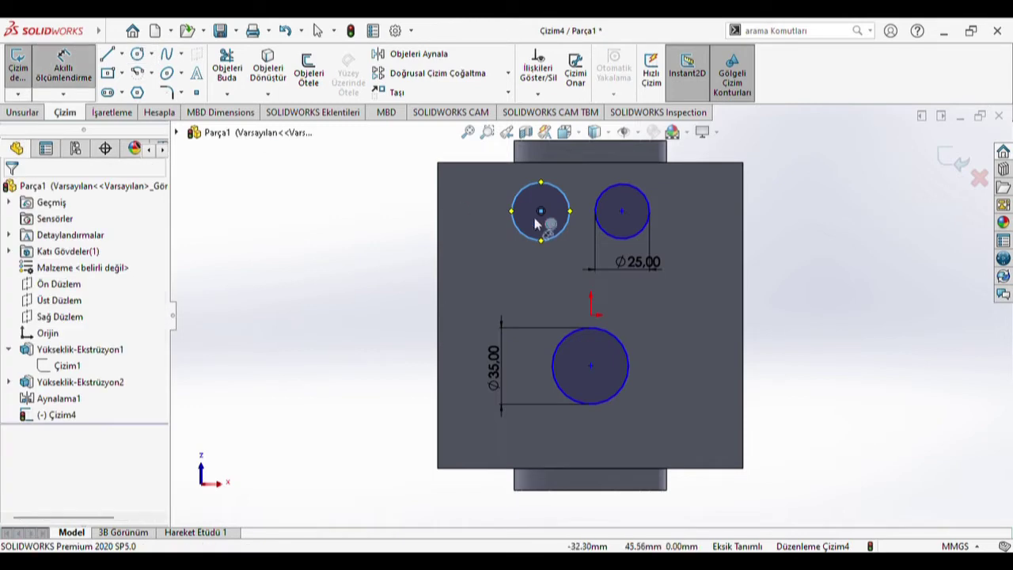
{"action": "left_click", "coordinate": [517, 231]}
{"action": "left_click", "coordinate": [492, 236]}
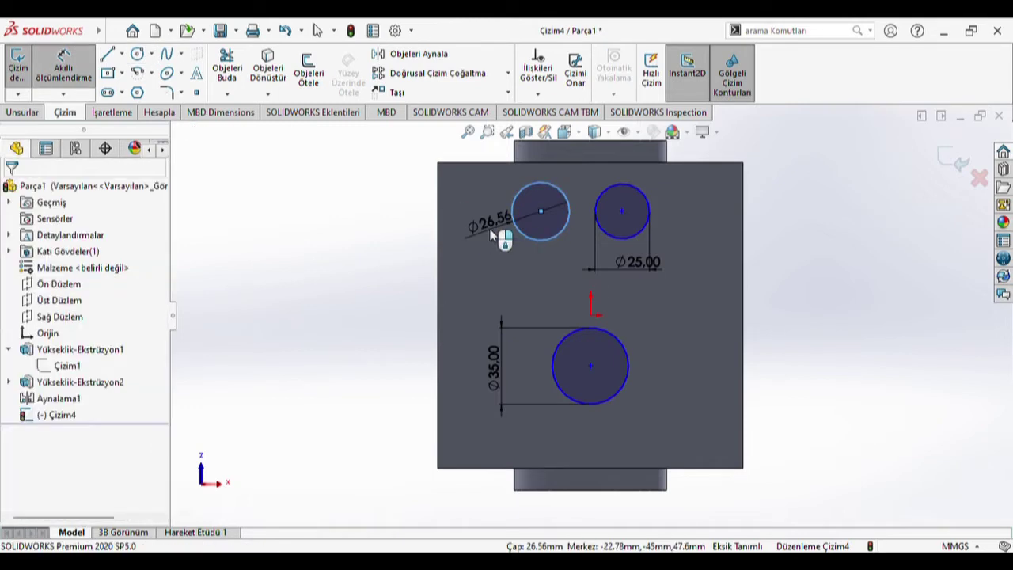
{"action": "type", "text": "20"}
{"action": "key", "text": "Return"}
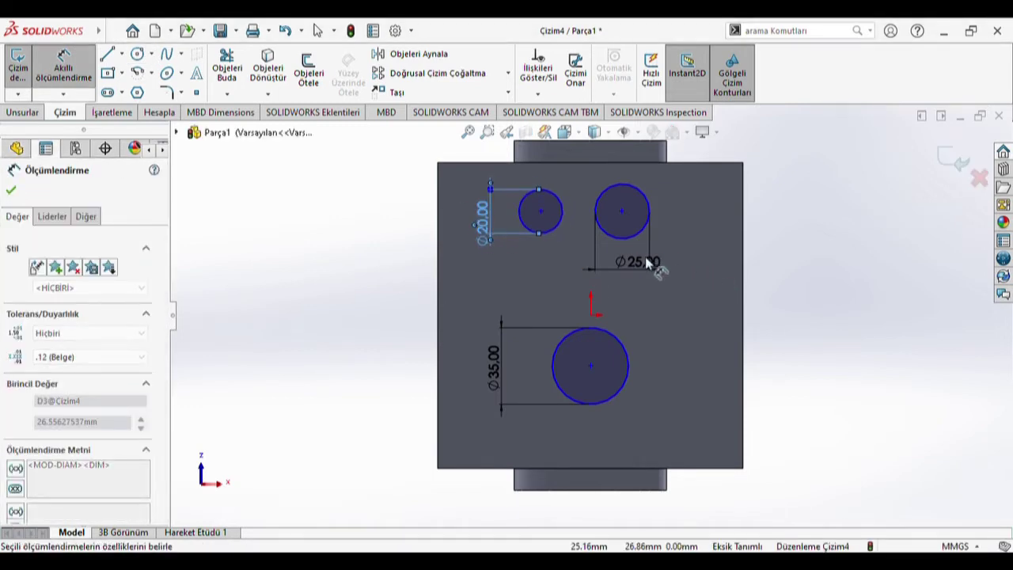
Step: Try a 20 mm diameter on the right circle near the front edge and undo the change
{"action": "double_click", "coordinate": [650, 264]}
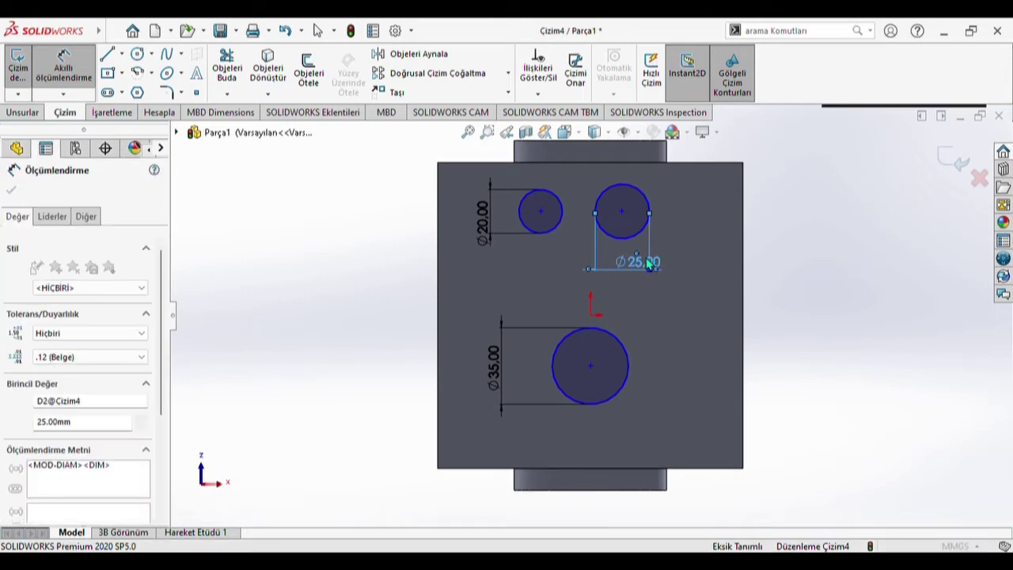
{"action": "type", "text": "20"}
{"action": "key", "text": "Return"}
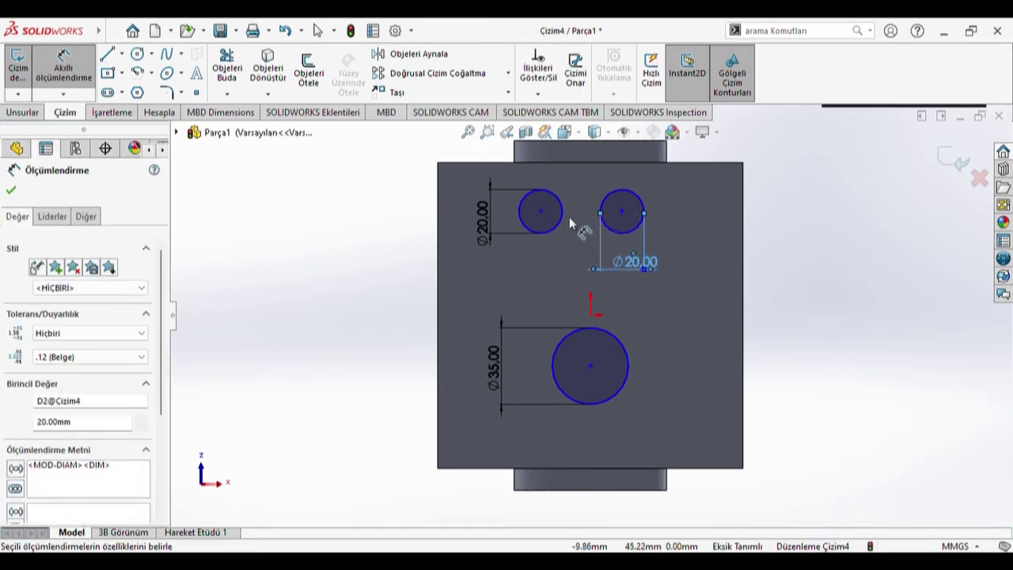
{"action": "double_click", "coordinate": [645, 268]}
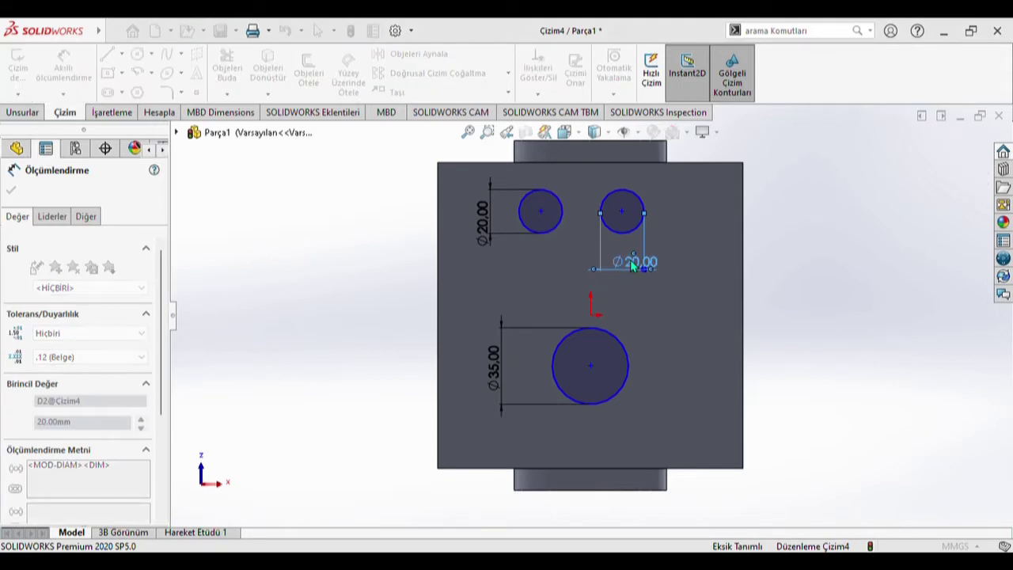
{"action": "key", "text": "ctrl+z"}
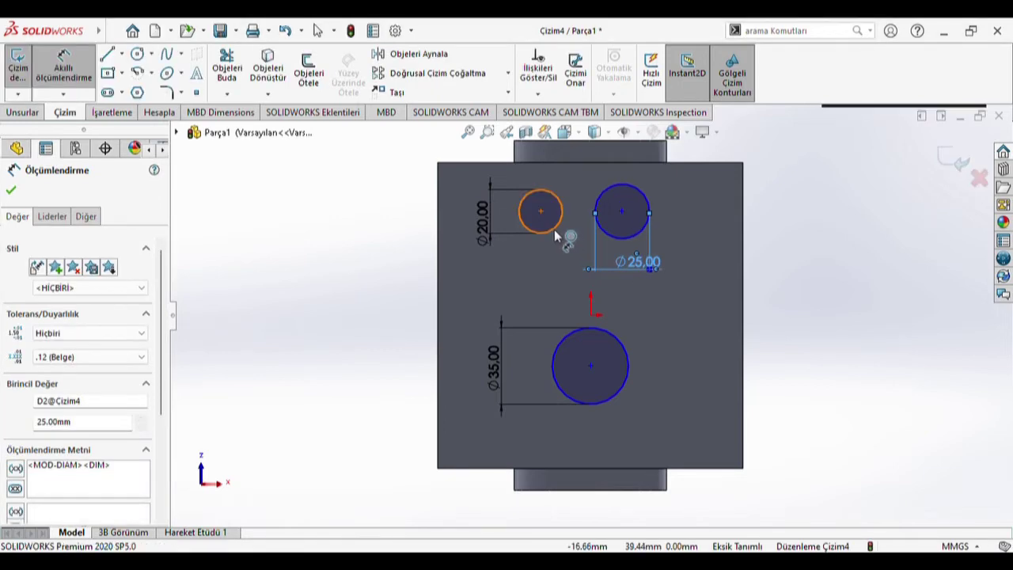
Step: Set the left circle's diameter to 25 mm
{"action": "left_click", "coordinate": [557, 227]}
{"action": "left_click", "coordinate": [483, 235]}
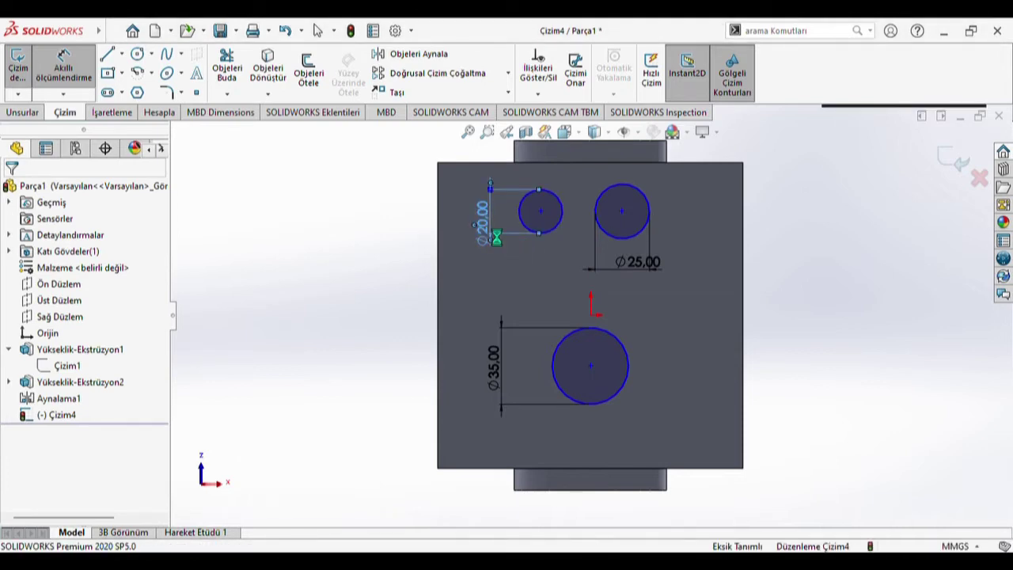
{"action": "type", "text": "25"}
{"action": "key", "text": "Return"}
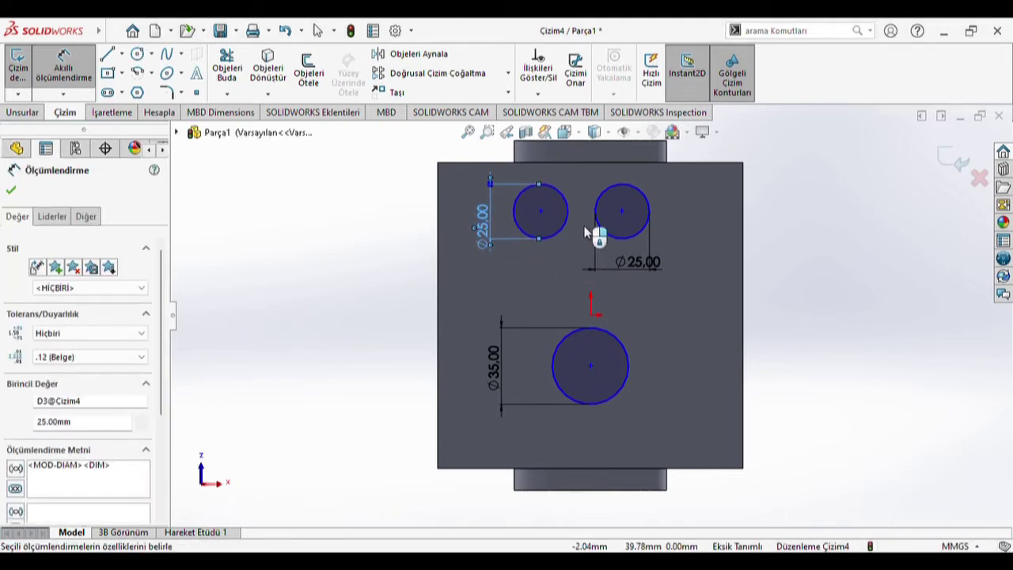
Step: Dimension the left circle's centre 50 mm from the block's left edge
{"action": "left_click", "coordinate": [530, 227]}
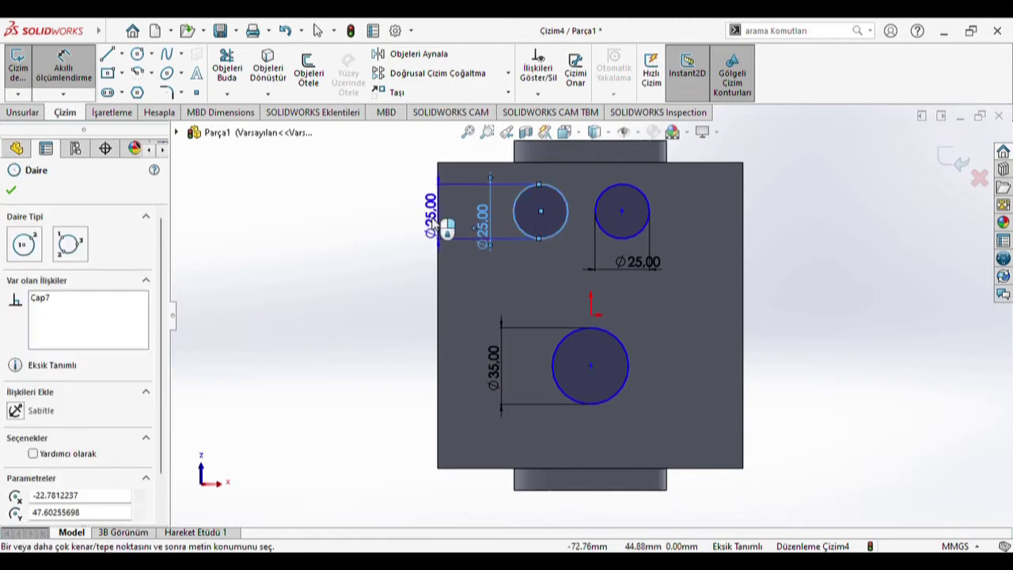
{"action": "left_click", "coordinate": [440, 224]}
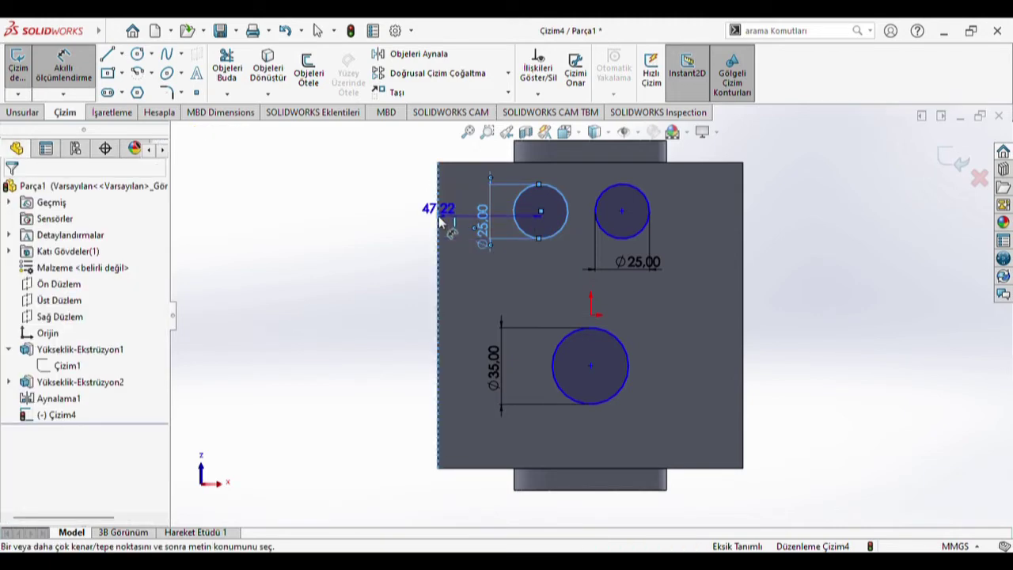
{"action": "left_click", "coordinate": [444, 158]}
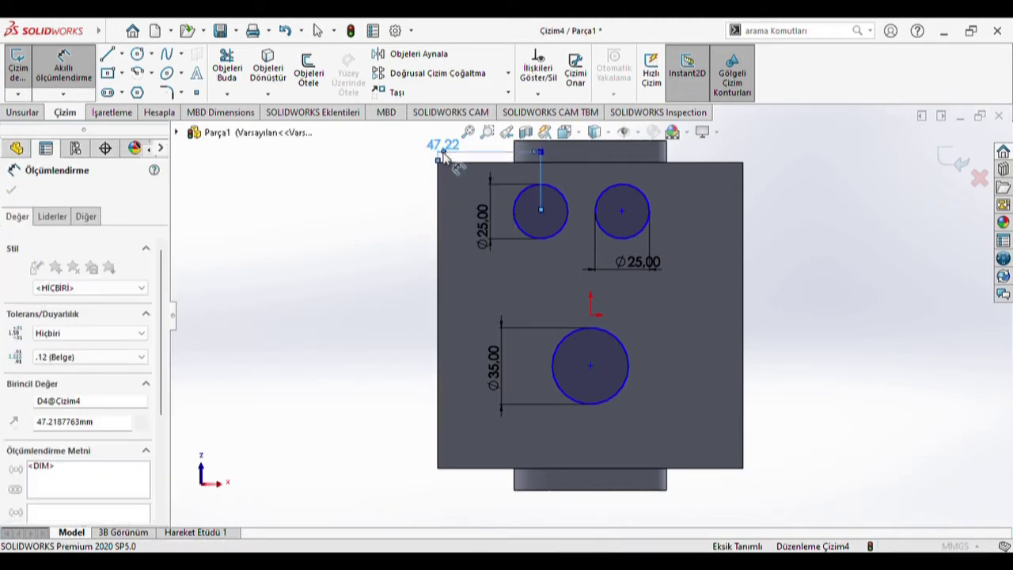
{"action": "type", "text": "5"}
{"action": "key", "text": "Return"}
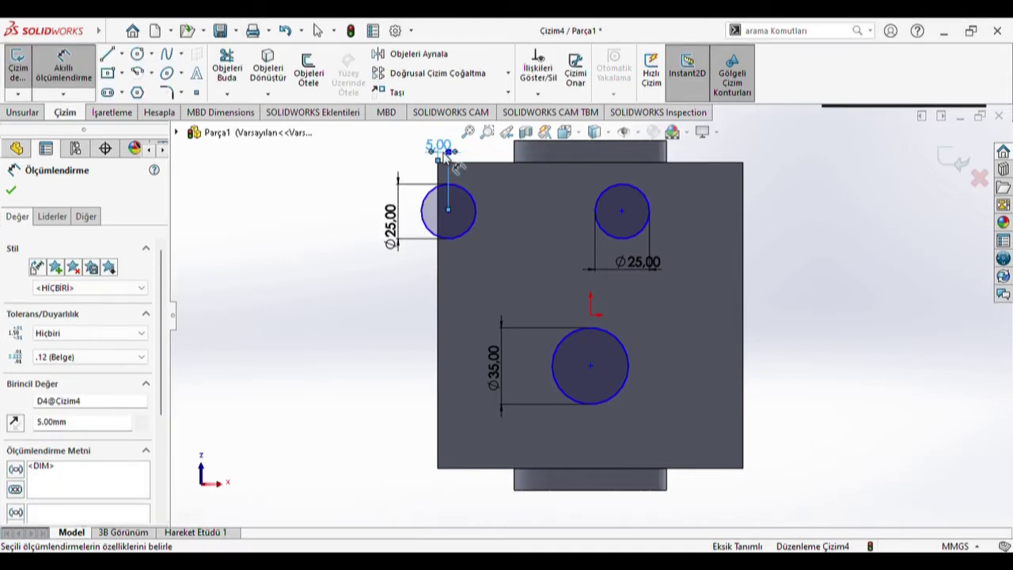
{"action": "double_click", "coordinate": [440, 147]}
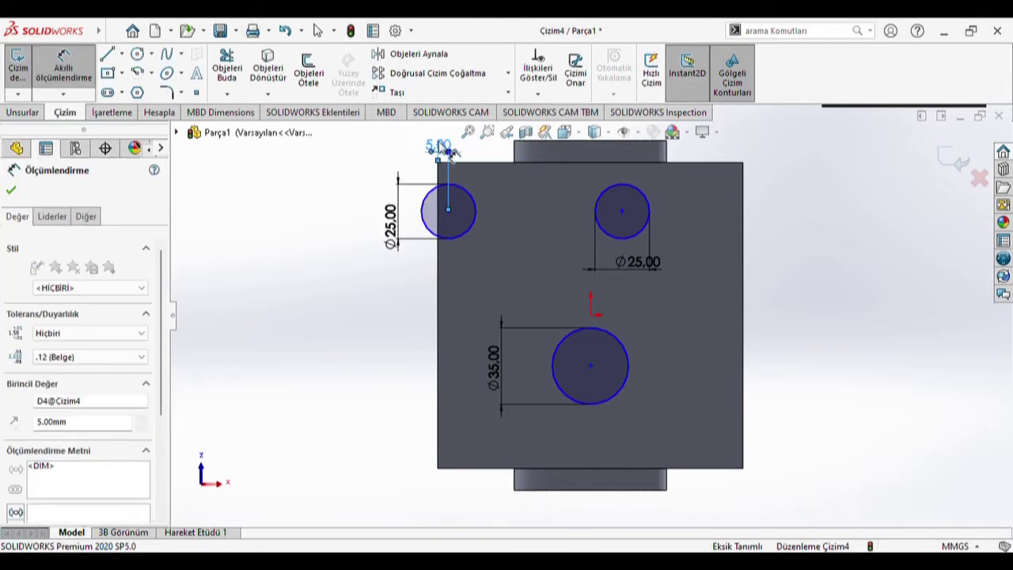
{"action": "type", "text": "50"}
{"action": "key", "text": "Return"}
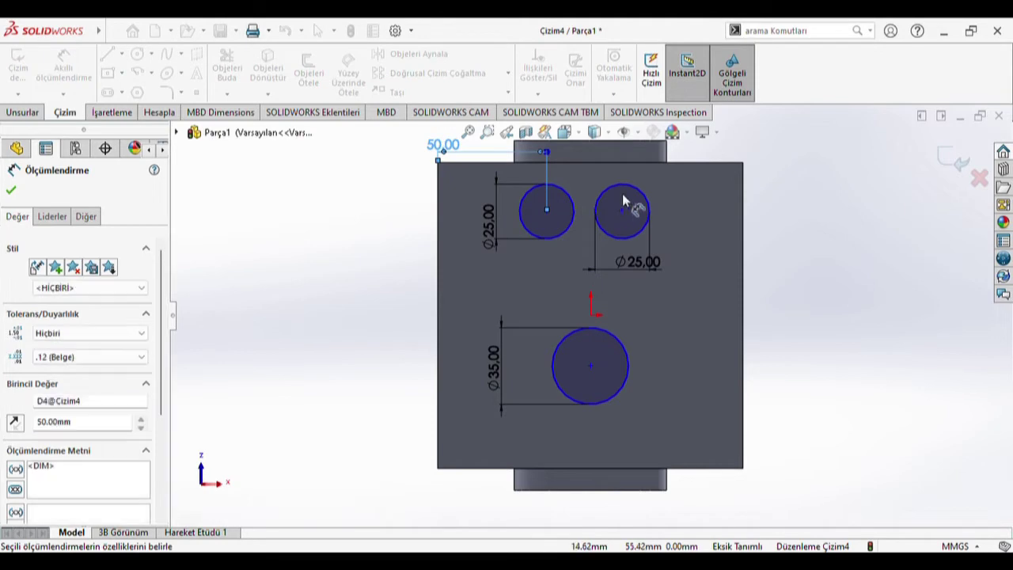
Step: Dimension the right circle's centre 55 mm from the block's right edge
{"action": "left_click", "coordinate": [645, 190]}
{"action": "left_click", "coordinate": [739, 177]}
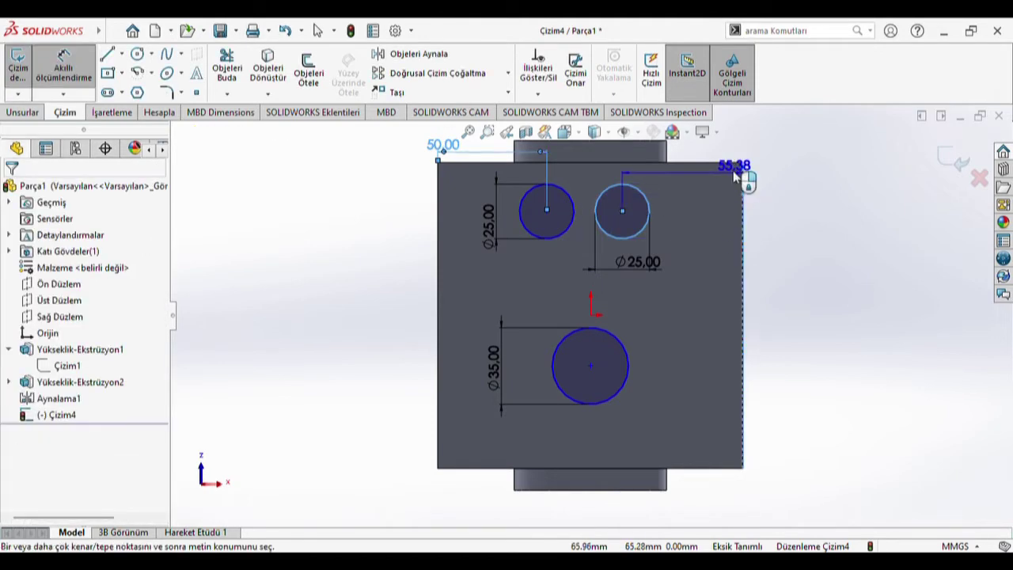
{"action": "left_click", "coordinate": [721, 151]}
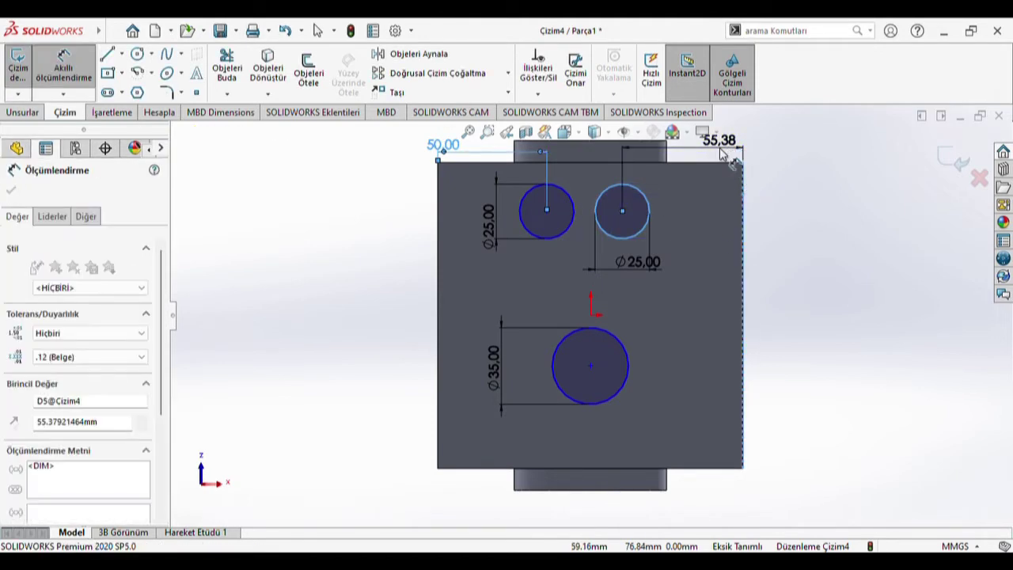
{"action": "type", "text": "55"}
{"action": "key", "text": "Return"}
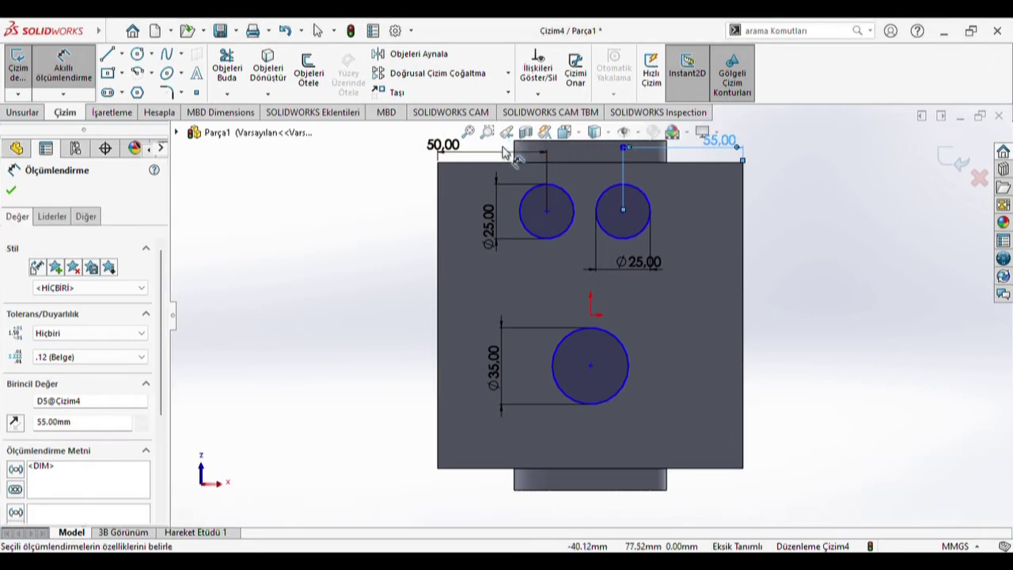
Step: Set the left circle's distance from the block's left edge to 55 mm
{"action": "left_click", "coordinate": [448, 146]}
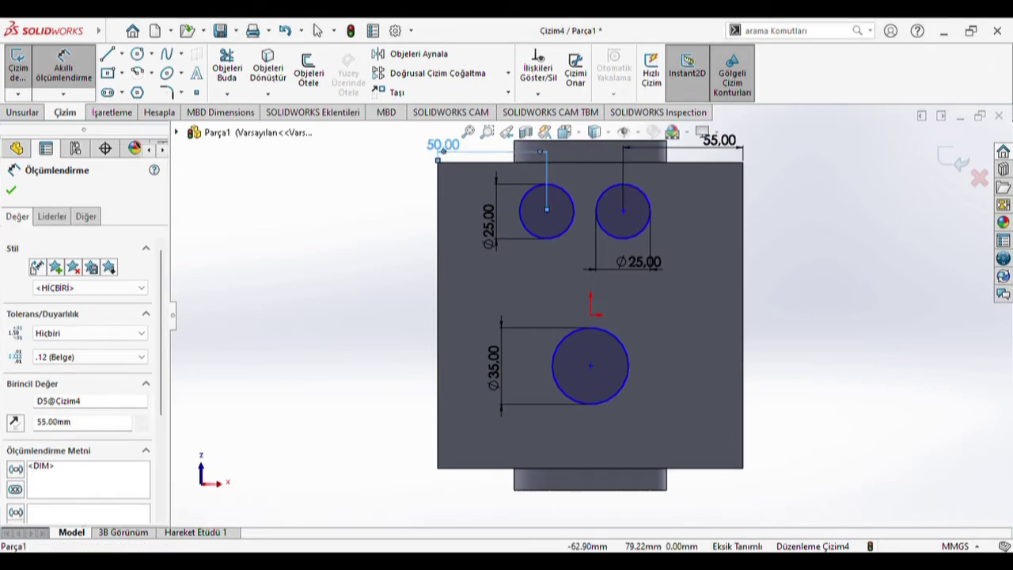
{"action": "double_click", "coordinate": [455, 148]}
{"action": "type", "text": "55"}
{"action": "key", "text": "Return"}
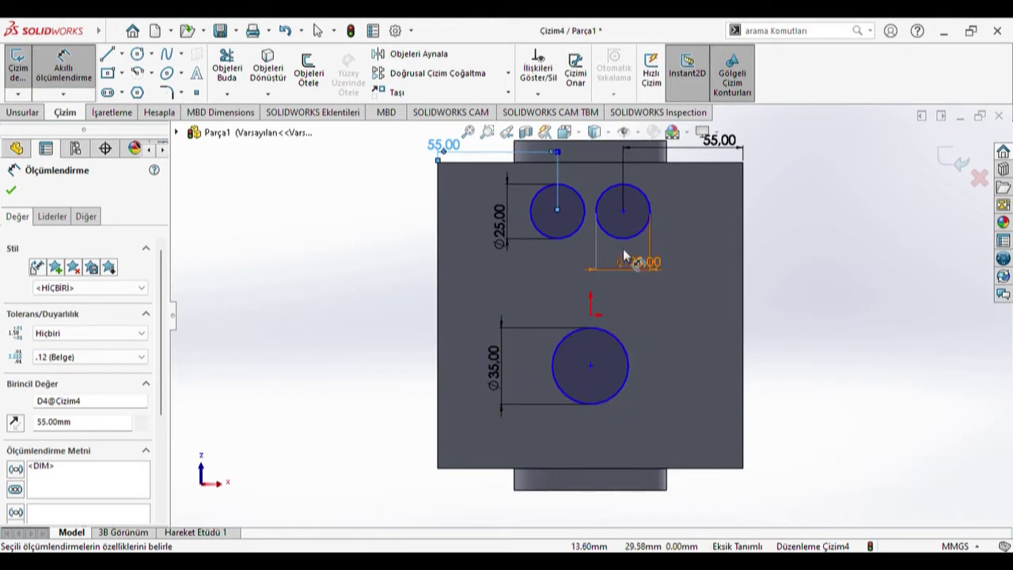
Step: Dimension the right circle's centre 25 mm from the block's front edge
{"action": "left_click", "coordinate": [649, 209]}
{"action": "left_click", "coordinate": [641, 163]}
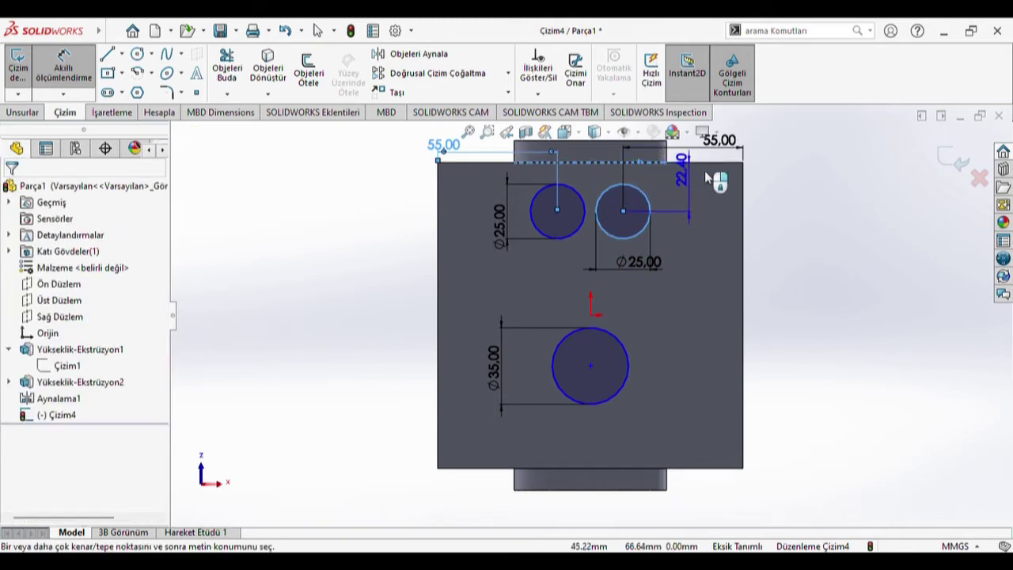
{"action": "left_click", "coordinate": [789, 189]}
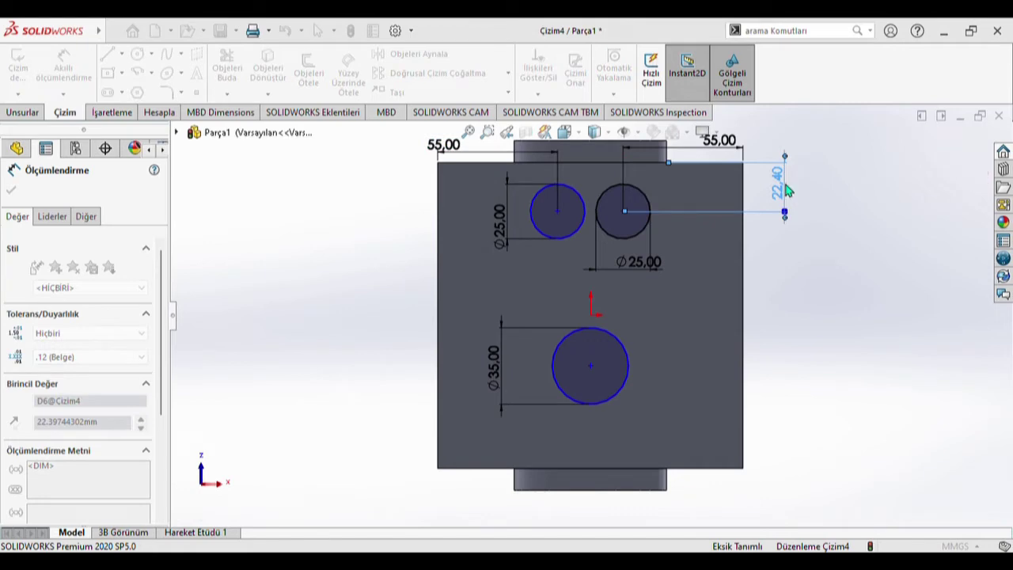
{"action": "type", "text": "25"}
{"action": "key", "text": "Return"}
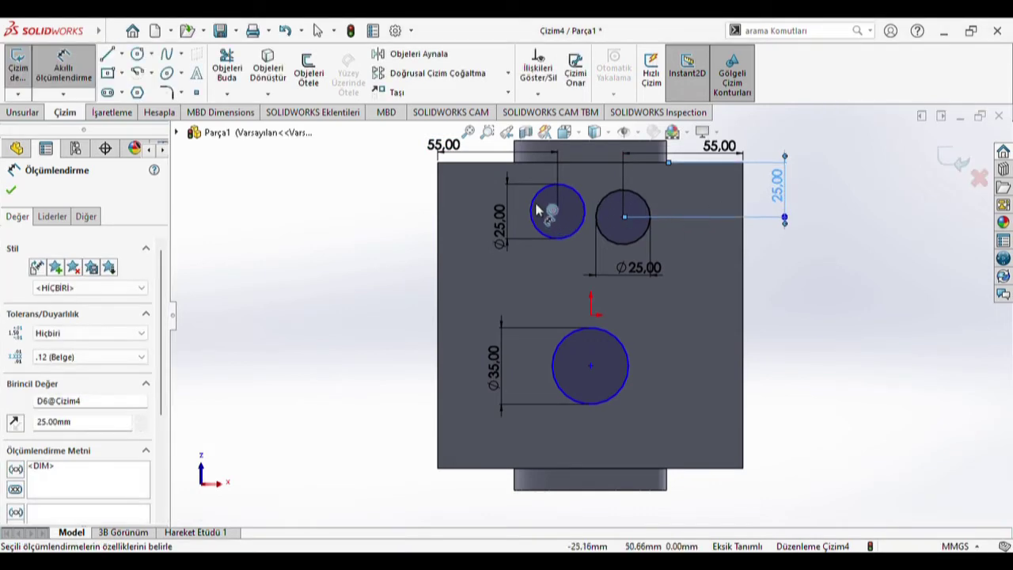
Step: Dimension the left circle's centre 25 mm from the block's front edge
{"action": "left_click", "coordinate": [552, 189]}
{"action": "left_click", "coordinate": [554, 163]}
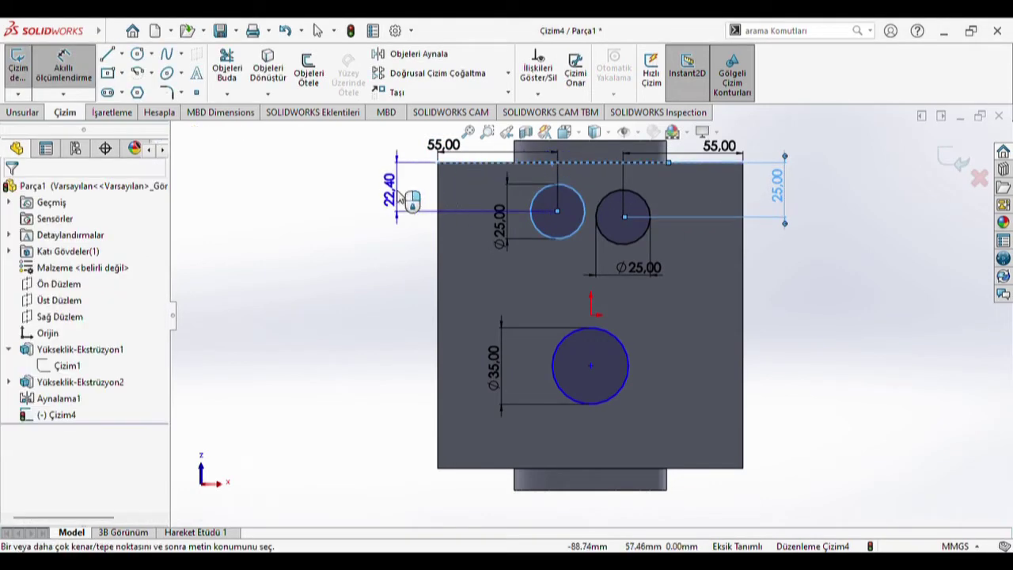
{"action": "left_click", "coordinate": [398, 197]}
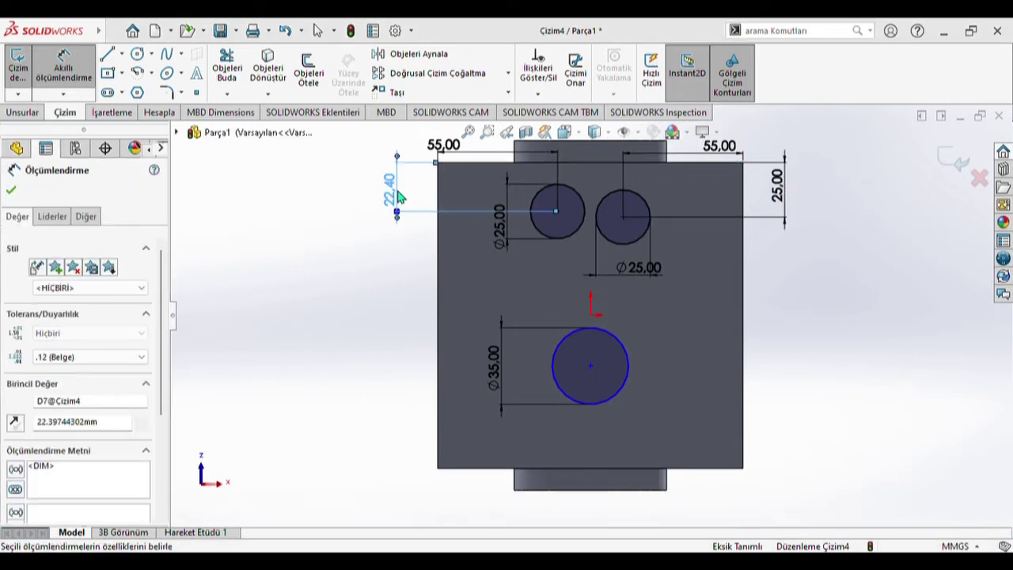
{"action": "type", "text": "25"}
{"action": "key", "text": "Return"}
Step: Dimension the 35 mm circle's centre 40 mm from the block's rear edge
{"action": "left_click", "coordinate": [591, 402]}
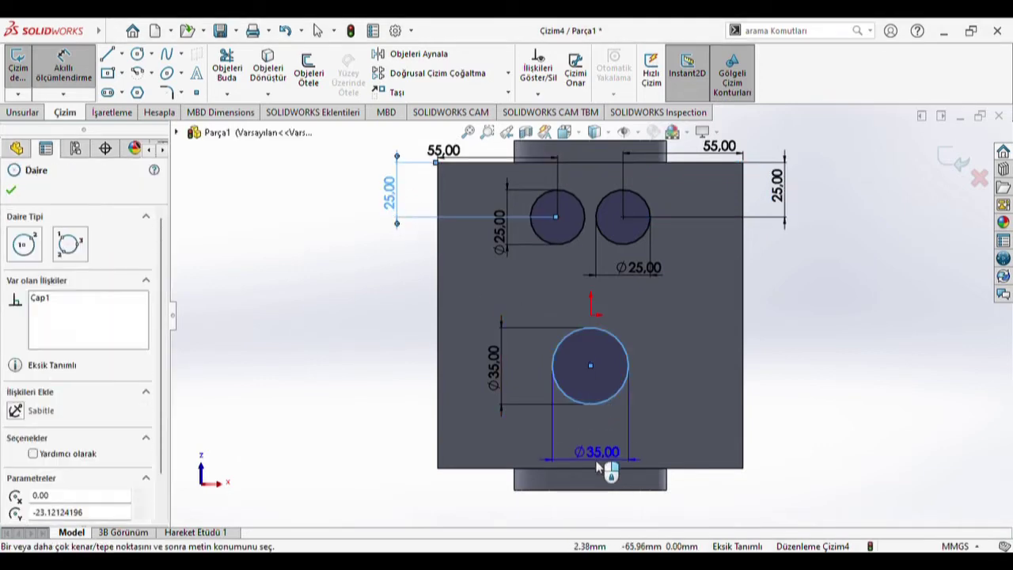
{"action": "left_click", "coordinate": [594, 468]}
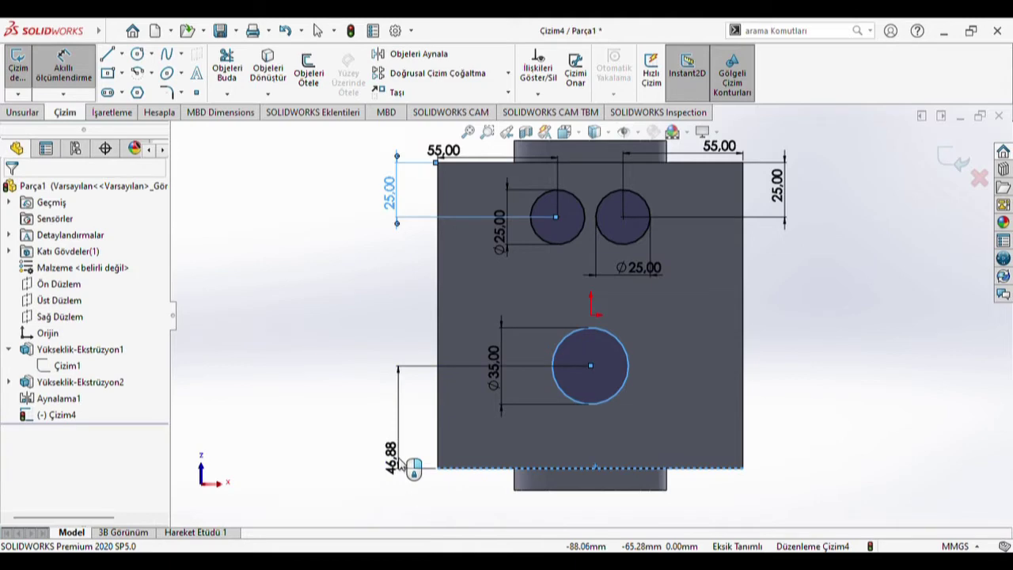
{"action": "left_click", "coordinate": [403, 464]}
{"action": "type", "text": "40"}
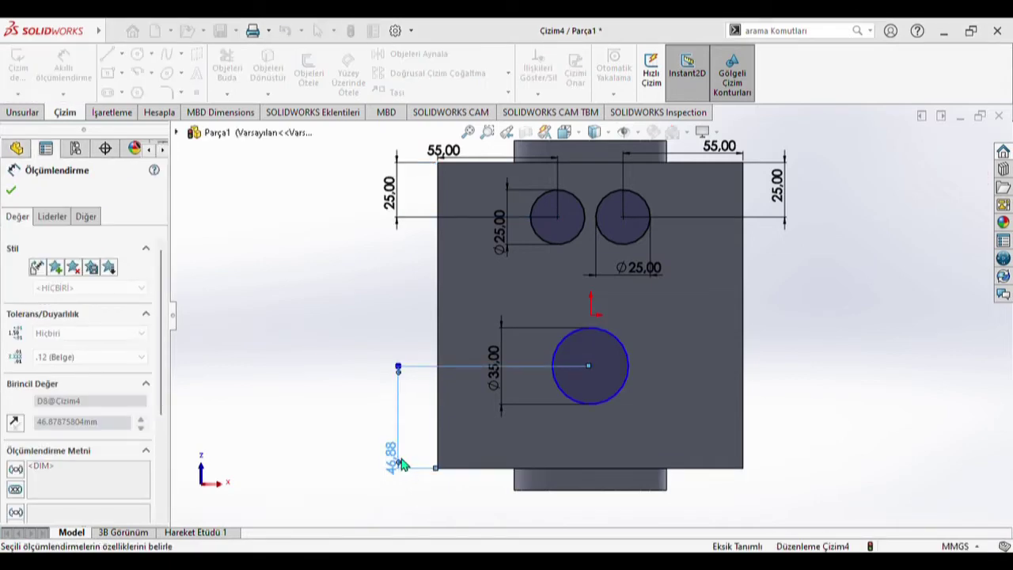
{"action": "key", "text": "Return"}
Step: Set the right circle's distance from the block's front edge to 40 mm
{"action": "left_click", "coordinate": [780, 203]}
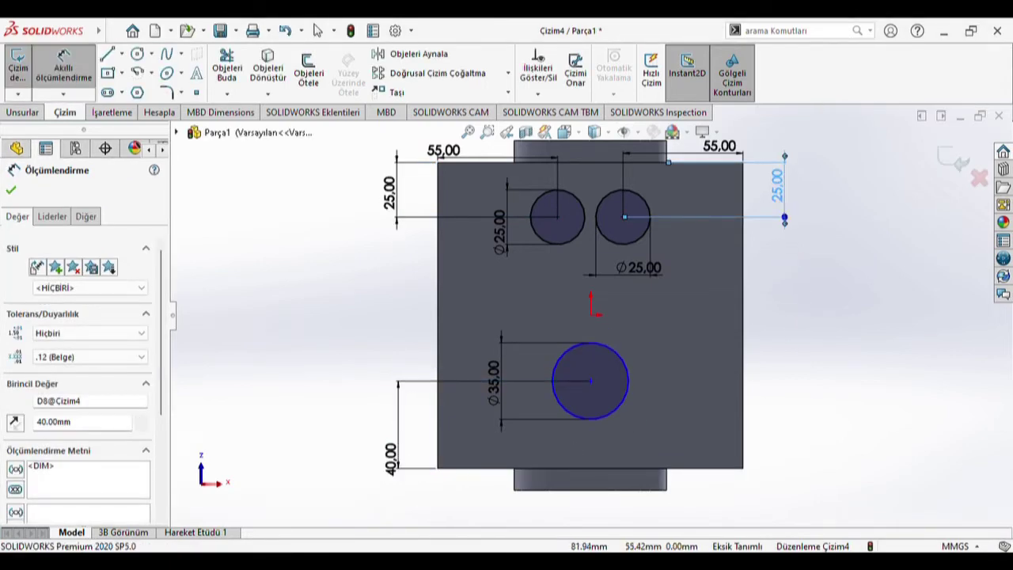
{"action": "left_click", "coordinate": [775, 198]}
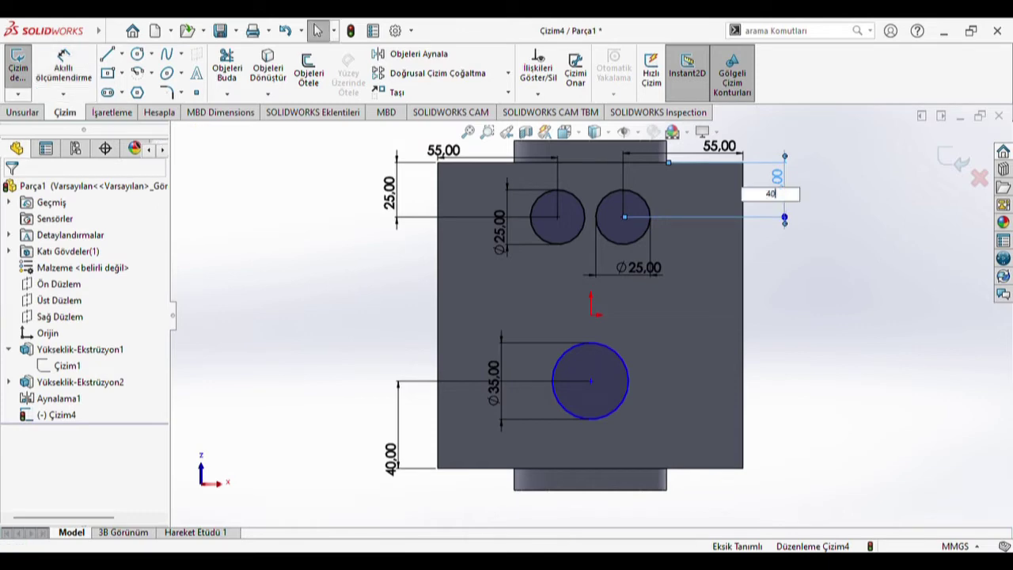
{"action": "type", "text": "40"}
{"action": "key", "text": "Return"}
Step: Set the left circle's distance from the block's front edge to 40 mm
{"action": "double_click", "coordinate": [399, 200]}
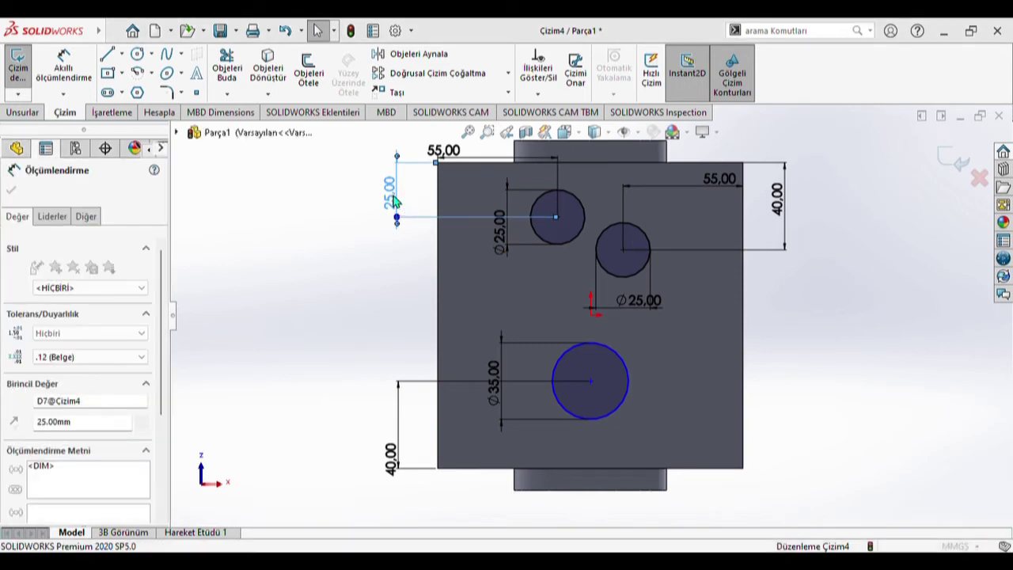
{"action": "type", "text": "40"}
{"action": "key", "text": "Return"}
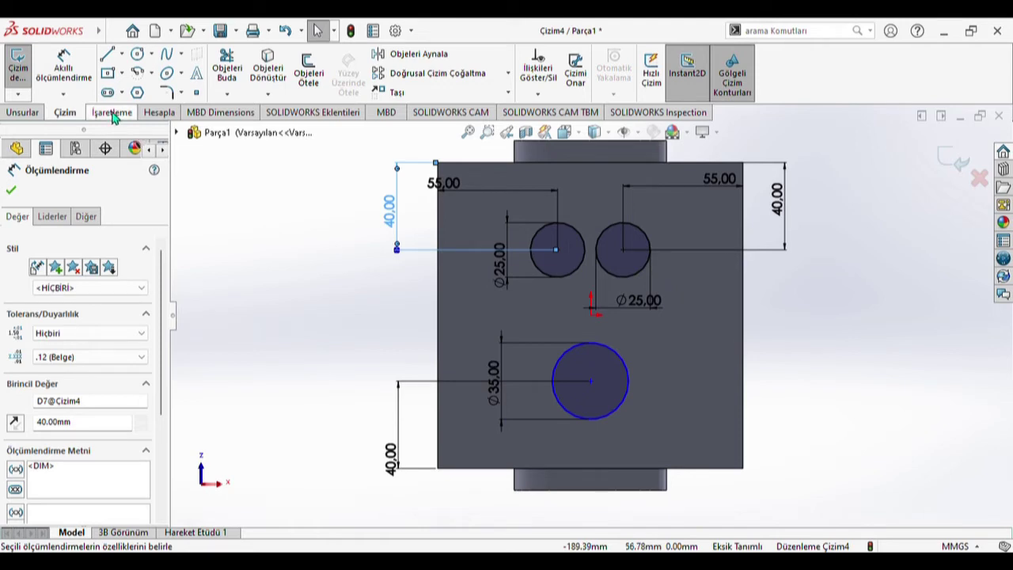
{"action": "key", "text": "Escape"}
Step: Cut-extrude the three sketched circles 4 mm deep into the block's underside
{"action": "left_click", "coordinate": [26, 116]}
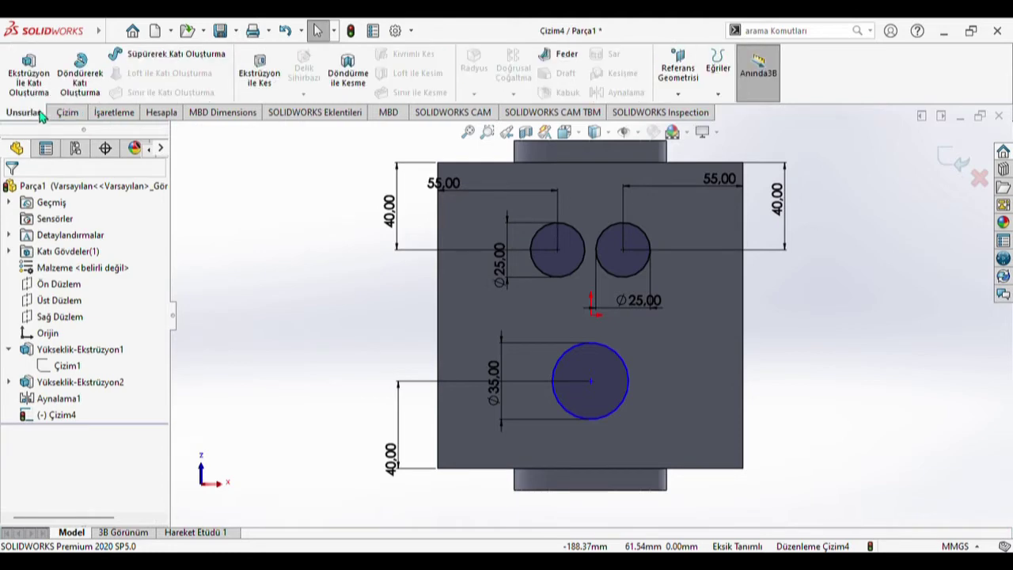
{"action": "left_click", "coordinate": [249, 75]}
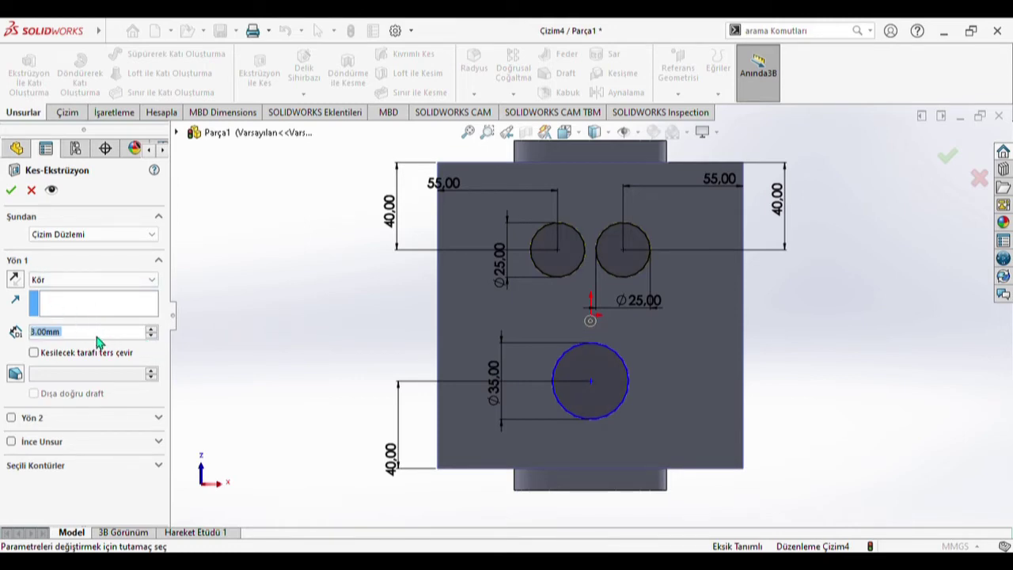
{"action": "left_click", "coordinate": [11, 191]}
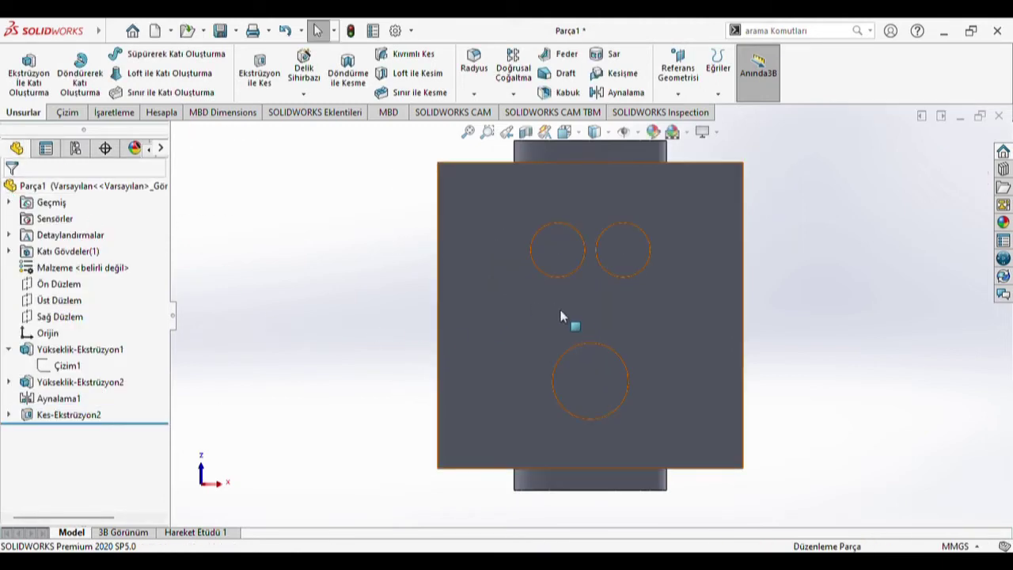
Step: Sketch a circle about 111 mm in diameter on the block's underside, centred on the origin
{"action": "left_click", "coordinate": [68, 113]}
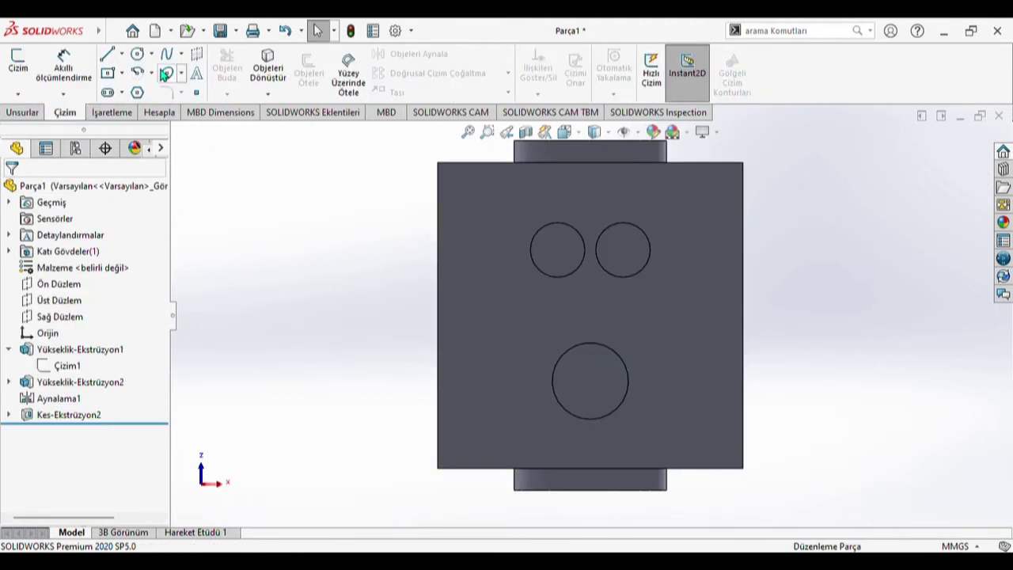
{"action": "left_click", "coordinate": [143, 62]}
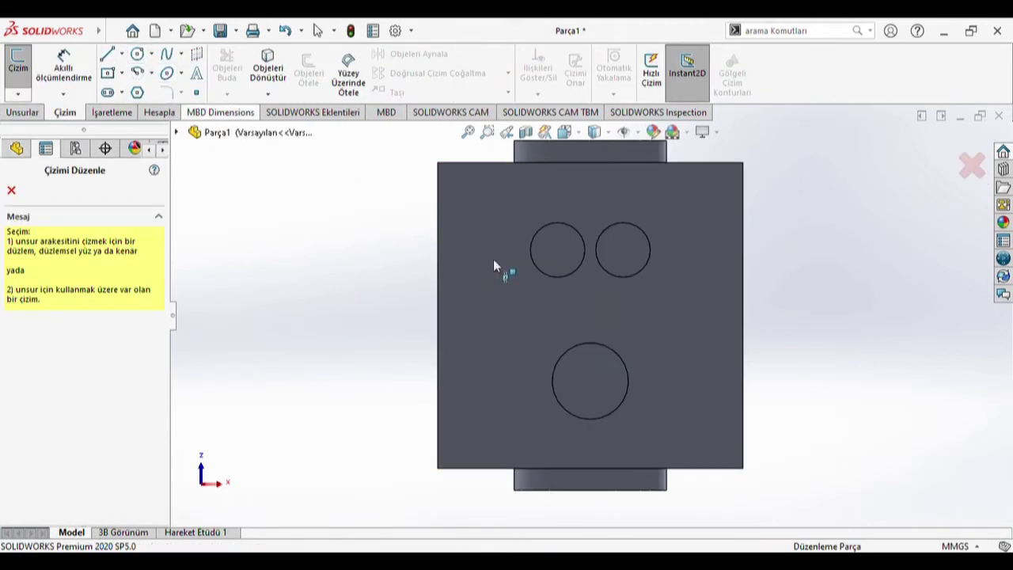
{"action": "left_click", "coordinate": [11, 190]}
{"action": "left_click", "coordinate": [582, 297]}
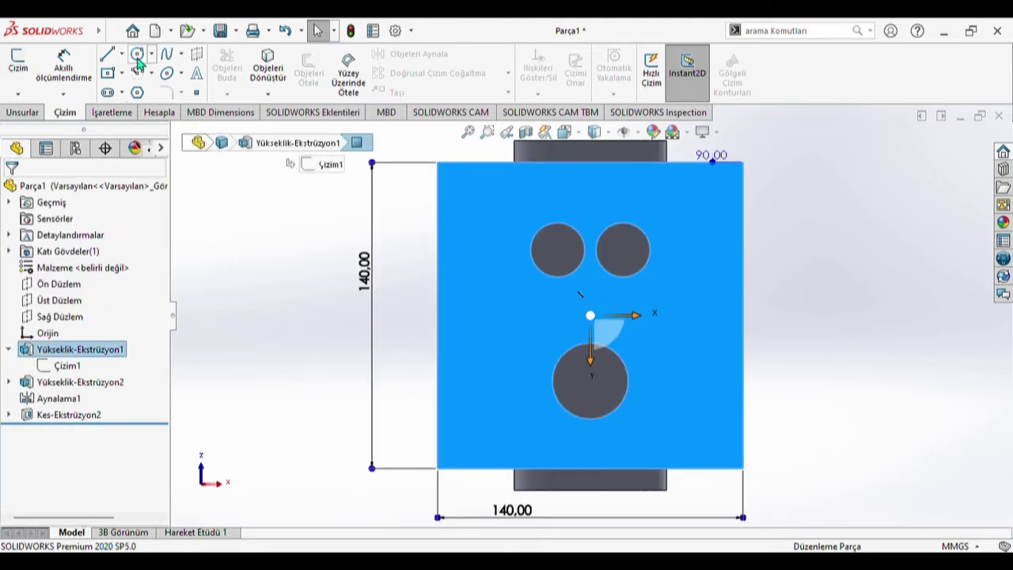
{"action": "left_click", "coordinate": [592, 313]}
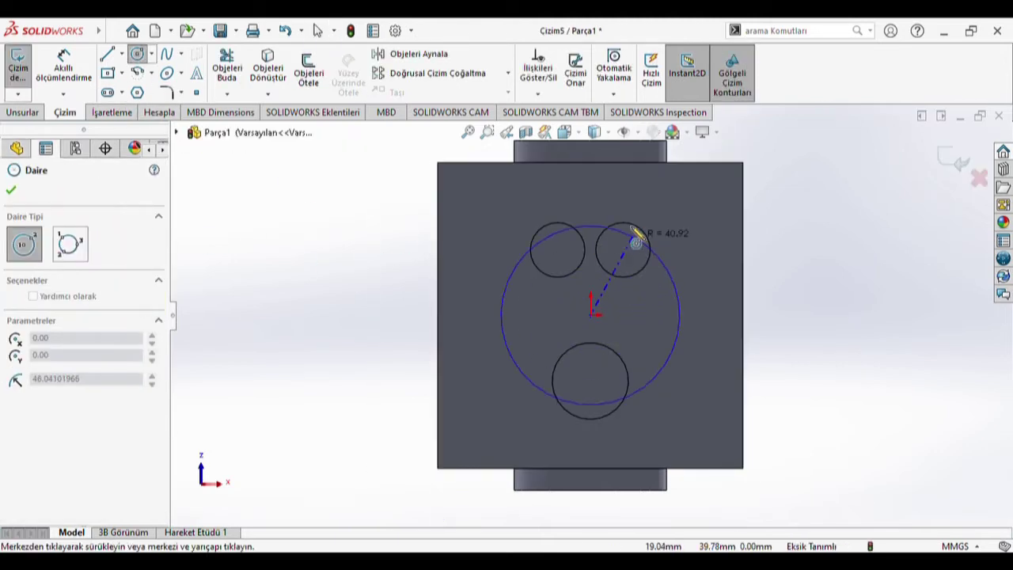
{"action": "left_click", "coordinate": [639, 207]}
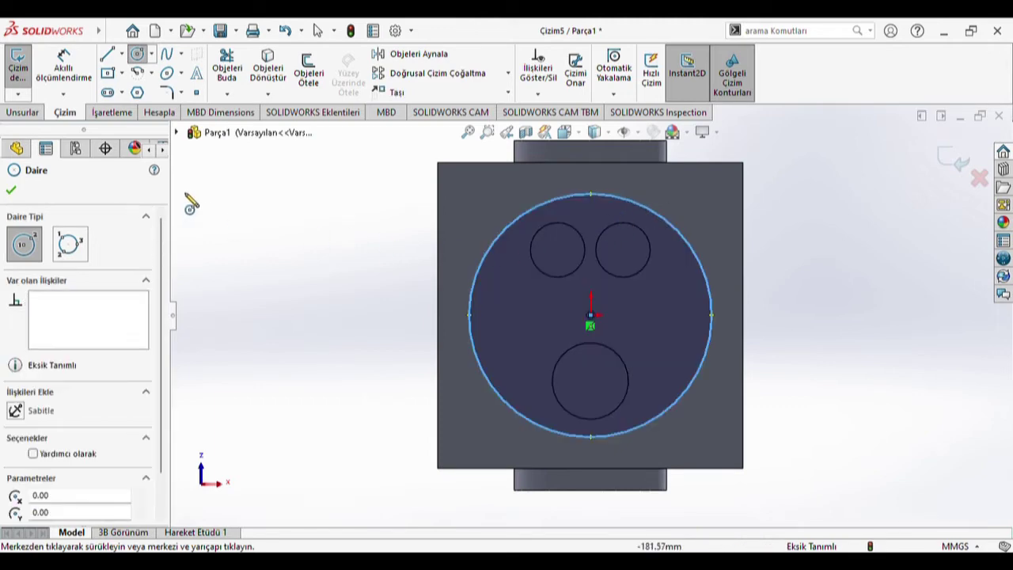
Step: Dimension the large centred circle to a diameter of 78 mm and exit the sketch
{"action": "left_click", "coordinate": [64, 68]}
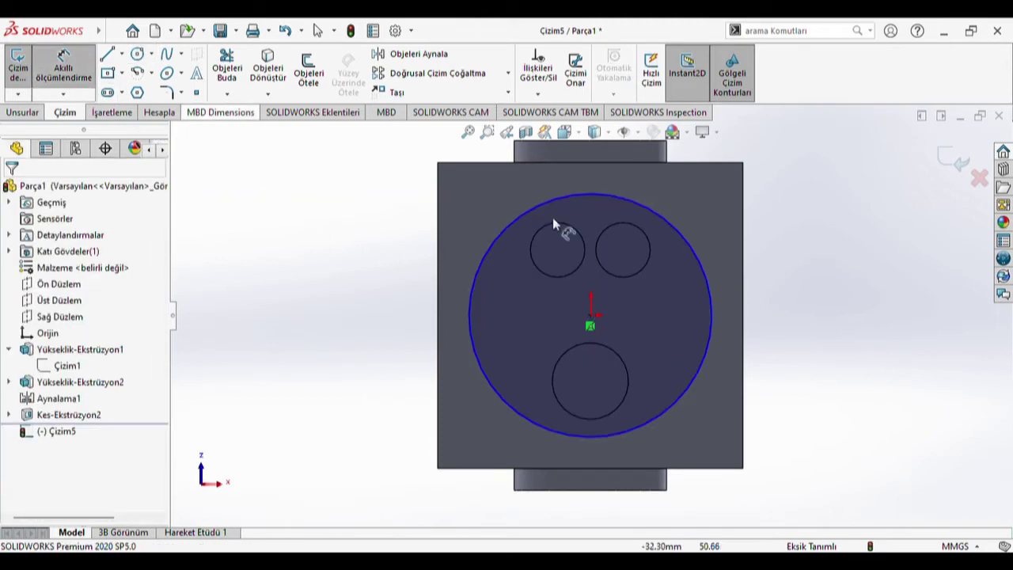
{"action": "left_click", "coordinate": [710, 316]}
{"action": "left_click", "coordinate": [822, 321]}
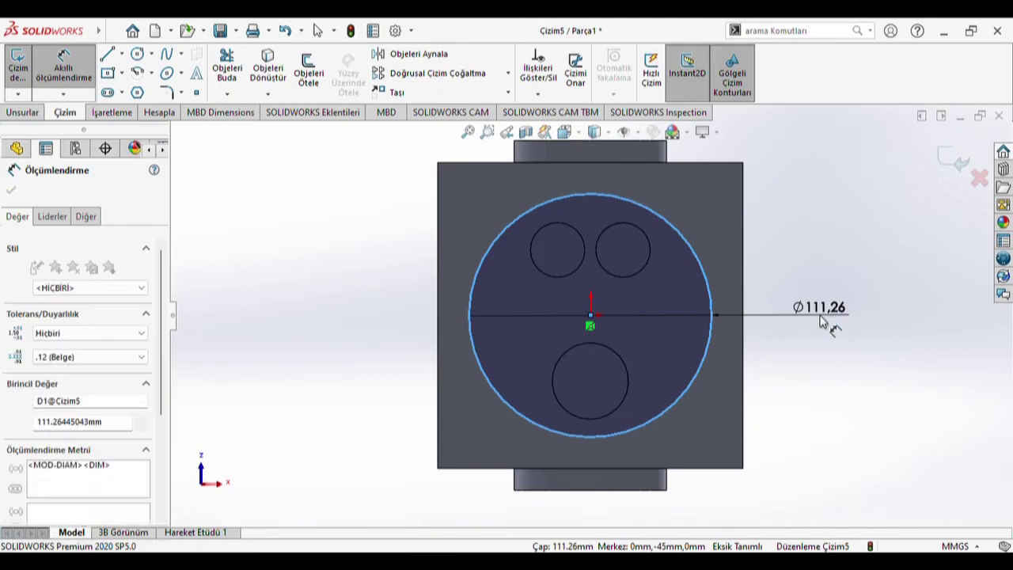
{"action": "type", "text": "78"}
{"action": "key", "text": "Return"}
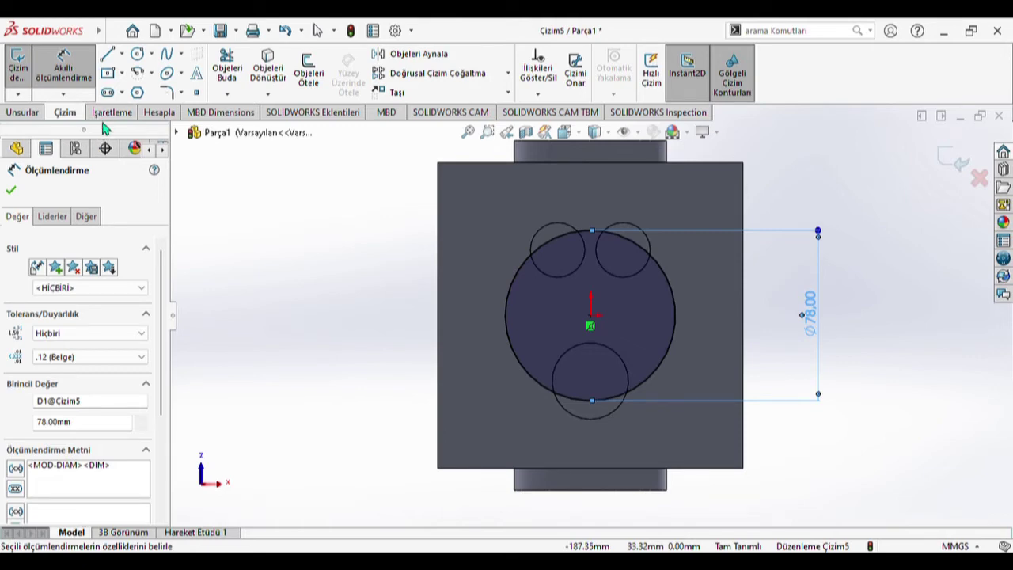
{"action": "left_click", "coordinate": [22, 113]}
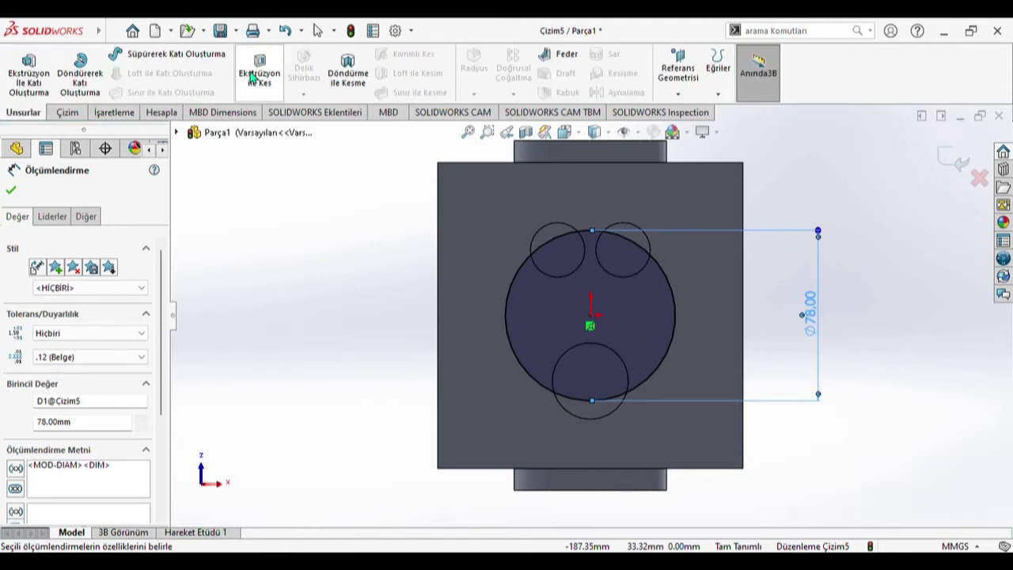
{"action": "left_click", "coordinate": [10, 192]}
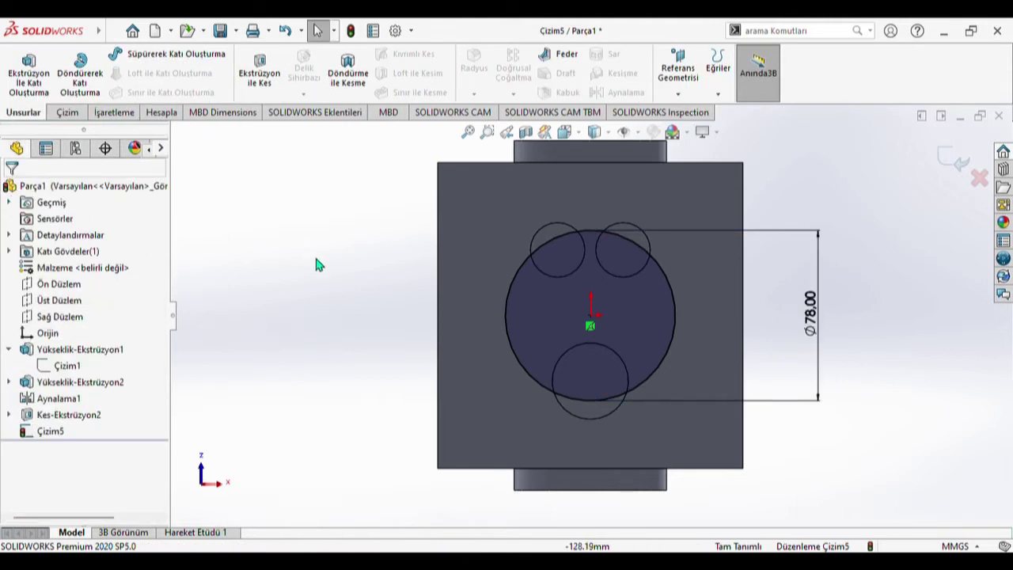
{"action": "left_click", "coordinate": [960, 163]}
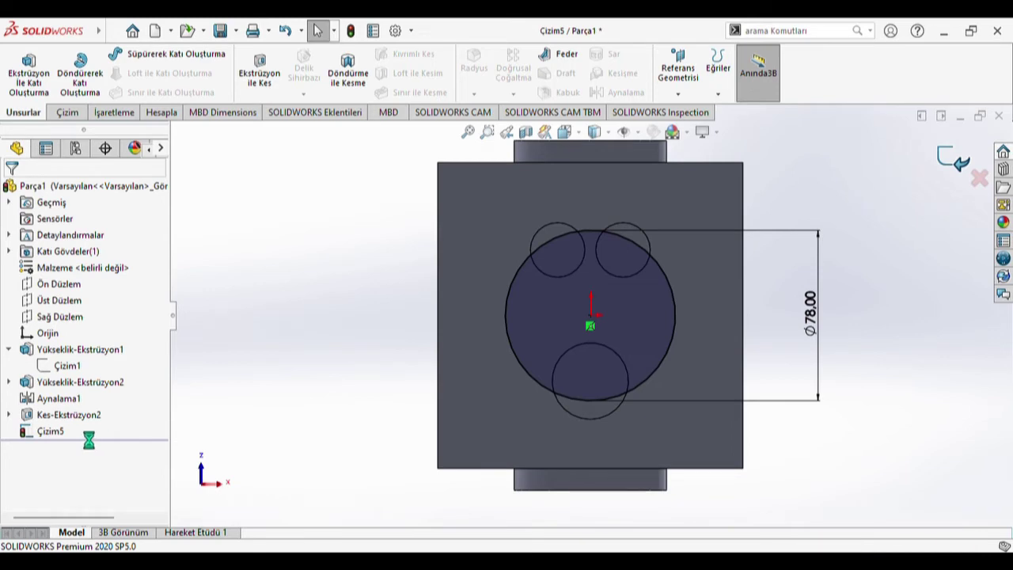
Step: Edit the three-circle cut's sketch and set both 25 mm circles' distances from the block's front edge to 50 mm
{"action": "left_click", "coordinate": [78, 418]}
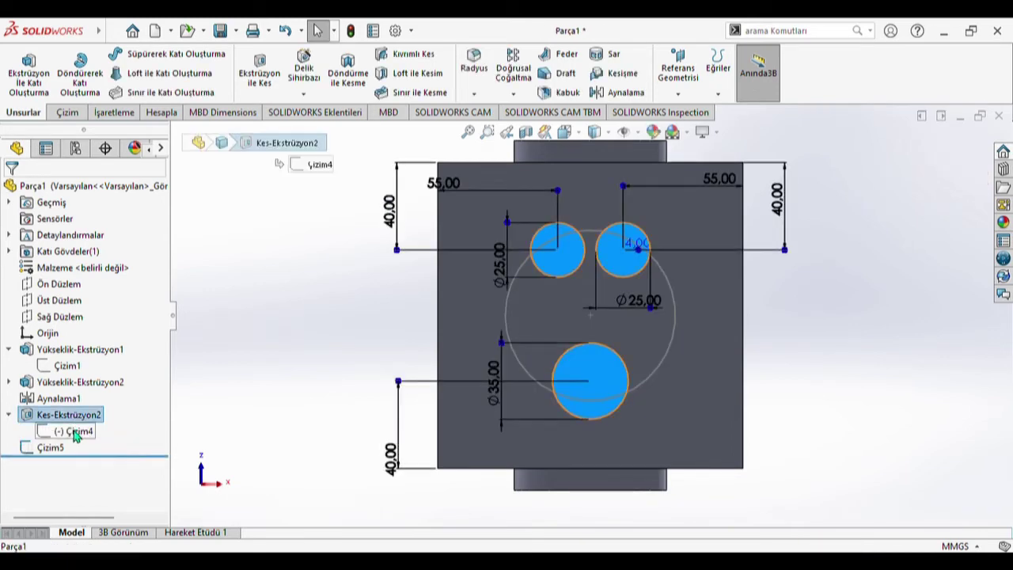
{"action": "right_click", "coordinate": [76, 432]}
{"action": "left_click", "coordinate": [98, 299]}
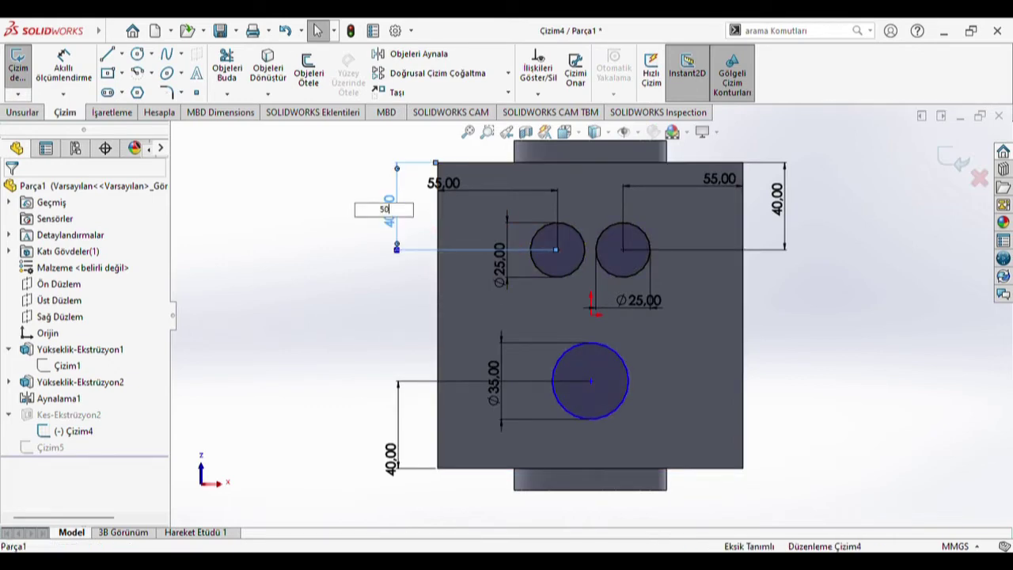
{"action": "key", "text": "Return"}
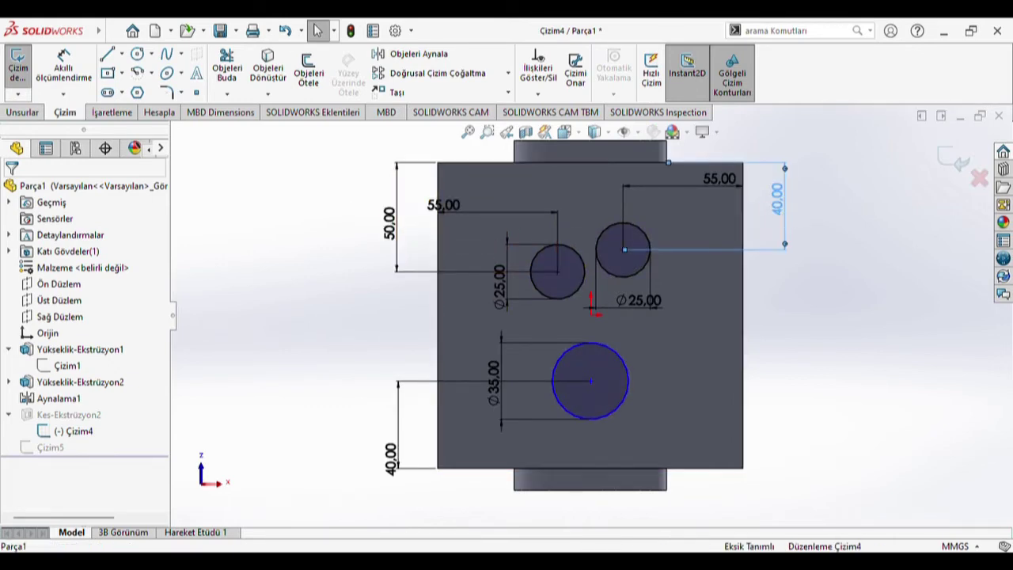
{"action": "double_click", "coordinate": [778, 201]}
{"action": "type", "text": "50"}
{"action": "key", "text": "Return"}
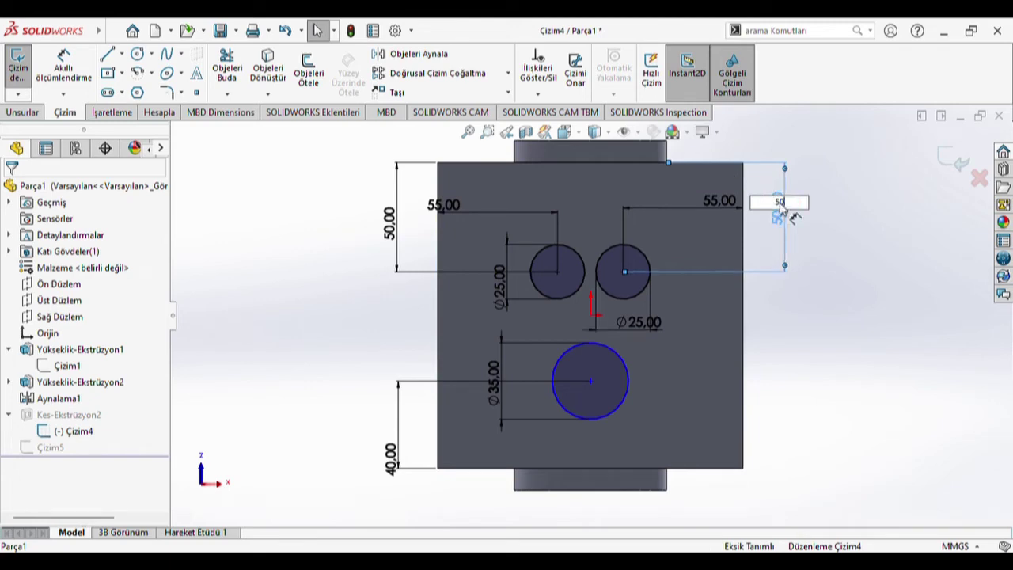
Step: Set the 35 mm circle's distance from the block's rear edge to 50 mm and exit the sketch
{"action": "double_click", "coordinate": [397, 459]}
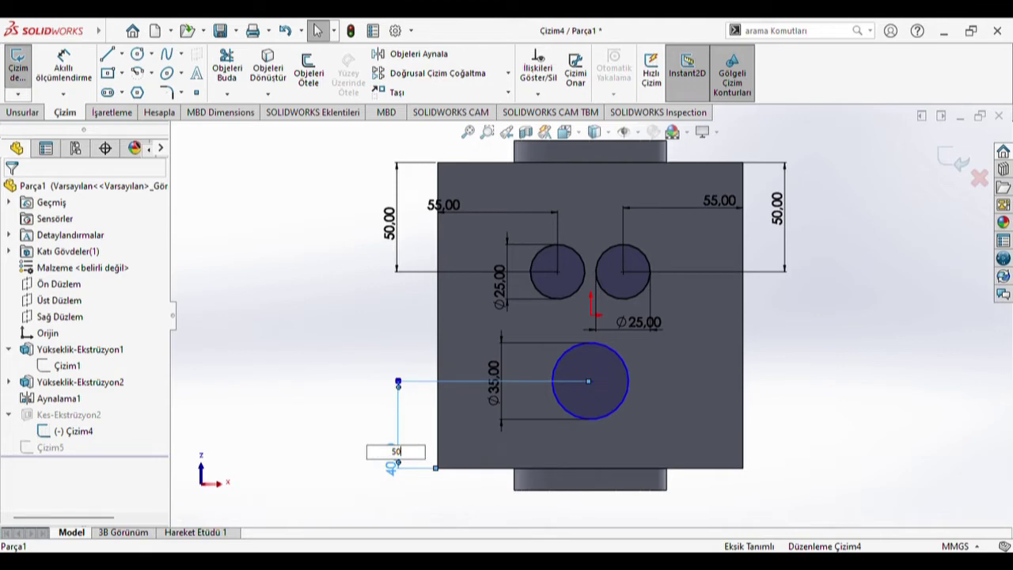
{"action": "key", "text": "Return"}
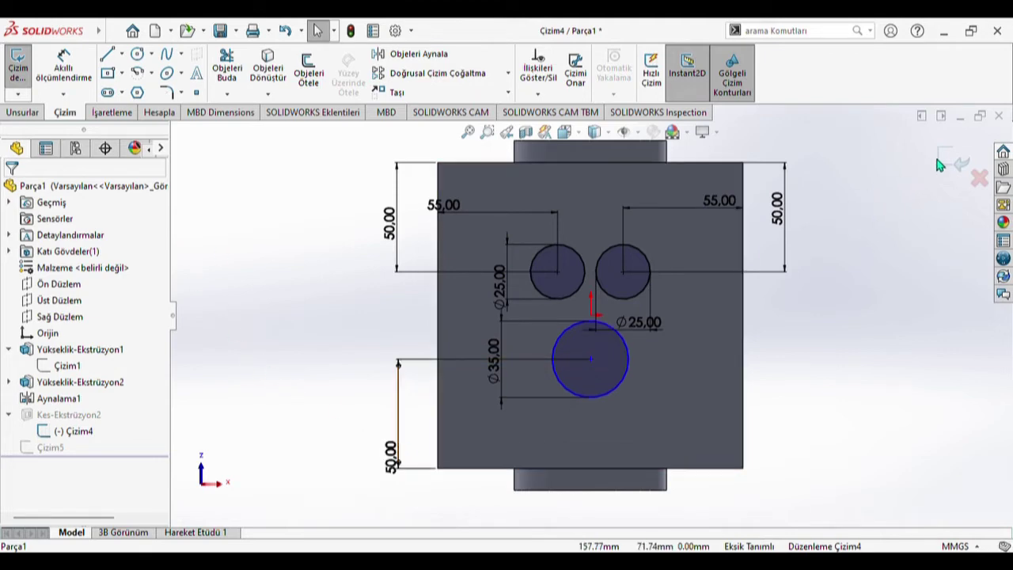
{"action": "left_click", "coordinate": [940, 163]}
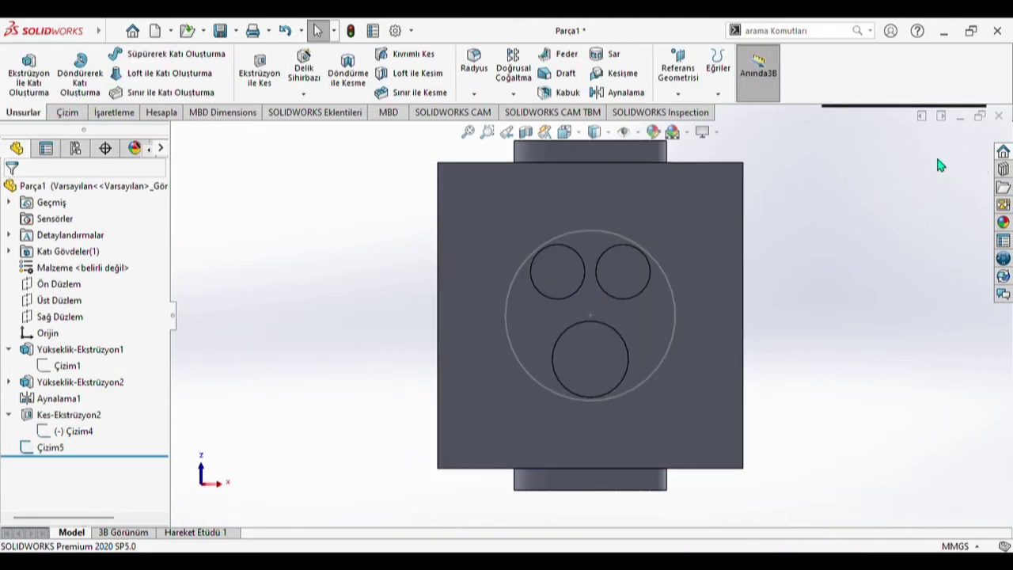
Step: Reopen the 78 mm circle's sketch and cut-extrude it 2 mm deep into the block's underside
{"action": "left_click", "coordinate": [49, 448]}
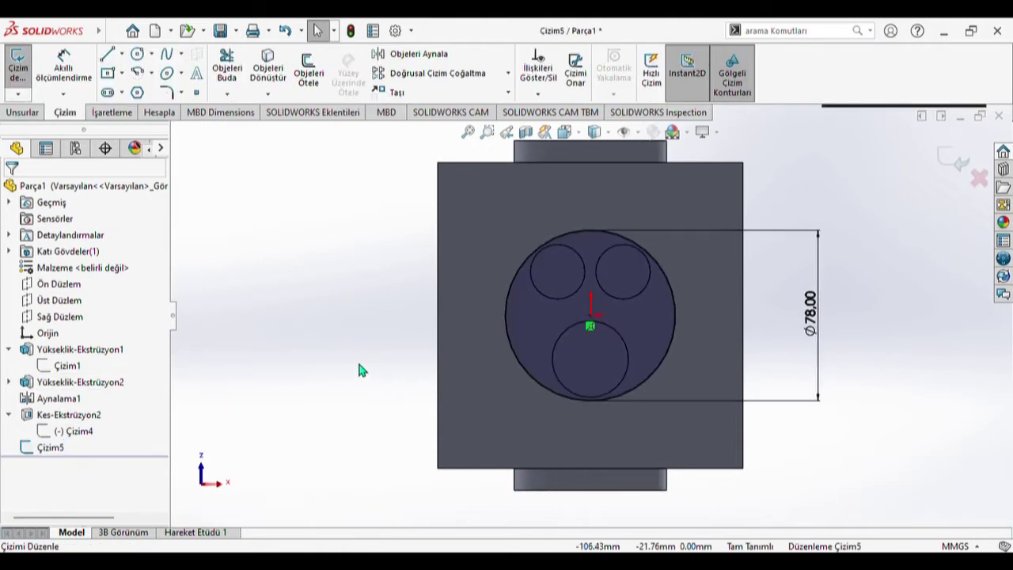
{"action": "left_click", "coordinate": [16, 113]}
{"action": "left_click", "coordinate": [19, 70]}
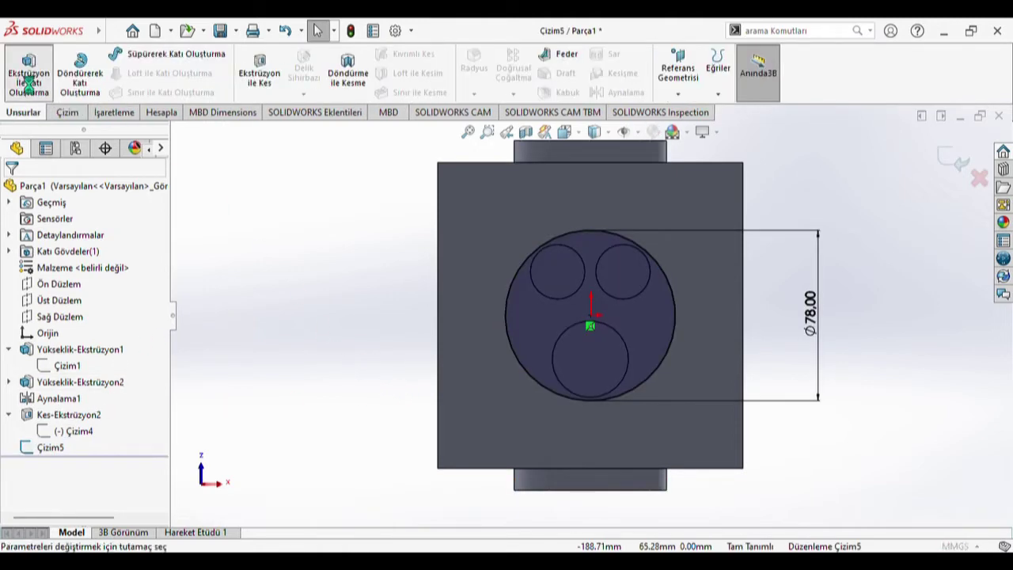
{"action": "left_click", "coordinate": [31, 190]}
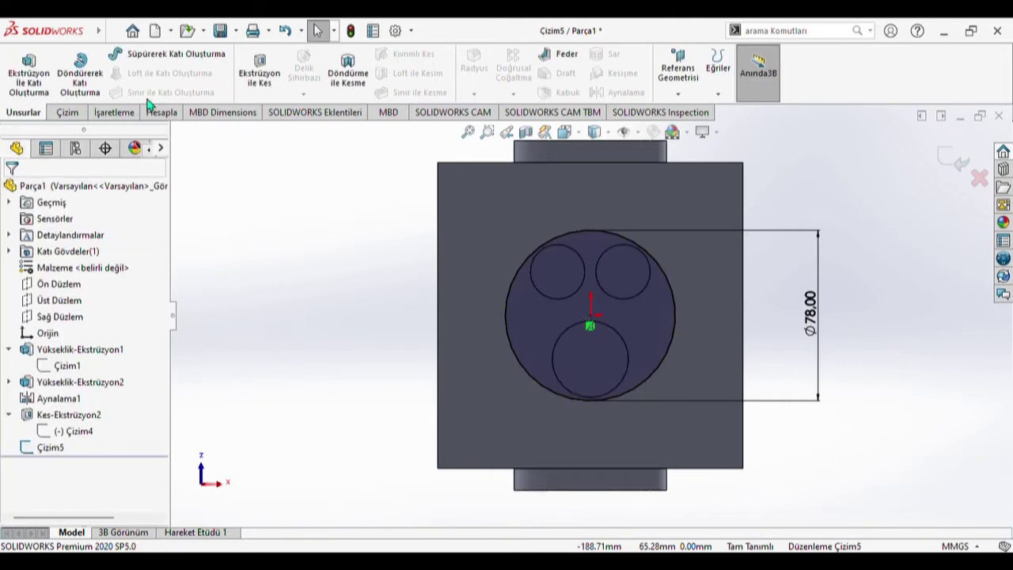
{"action": "left_click", "coordinate": [261, 79]}
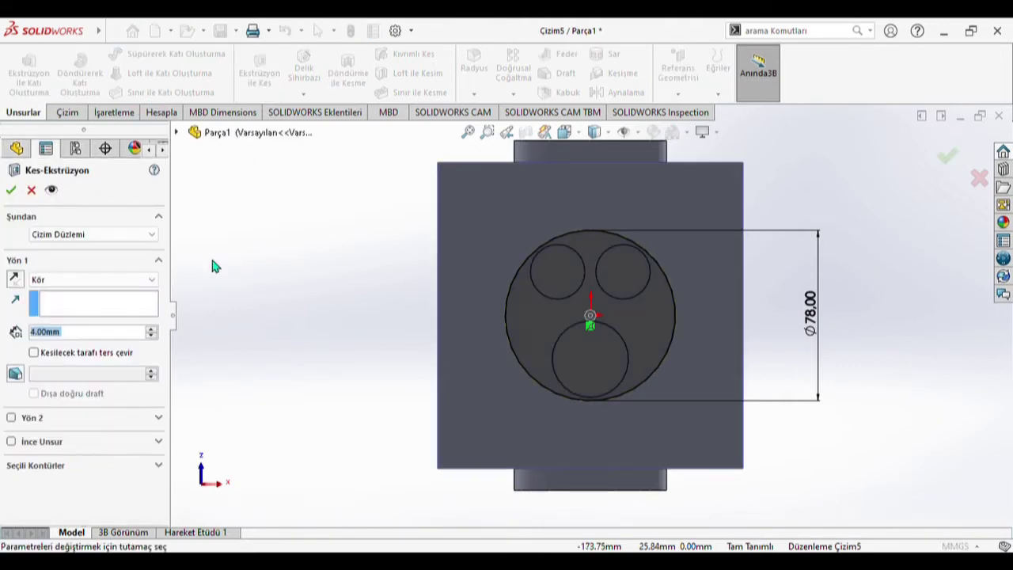
{"action": "type", "text": "2"}
{"action": "key", "text": "Return"}
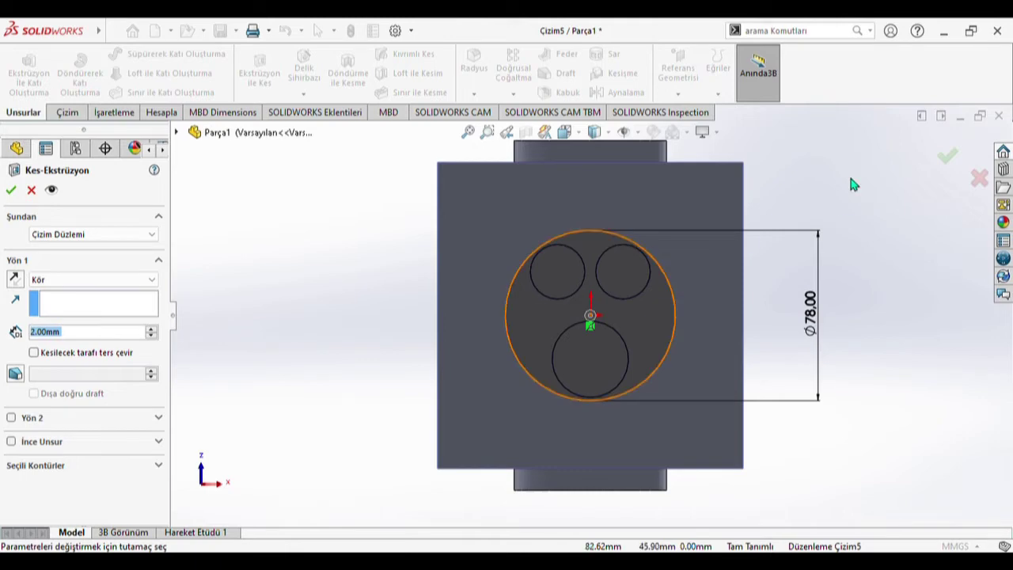
{"action": "left_click", "coordinate": [946, 157]}
Step: Open a new circle sketch on the block's front face, viewed normal to it
{"action": "middle_click_drag", "start_coordinate": [863, 321], "coordinate": [671, 400]}
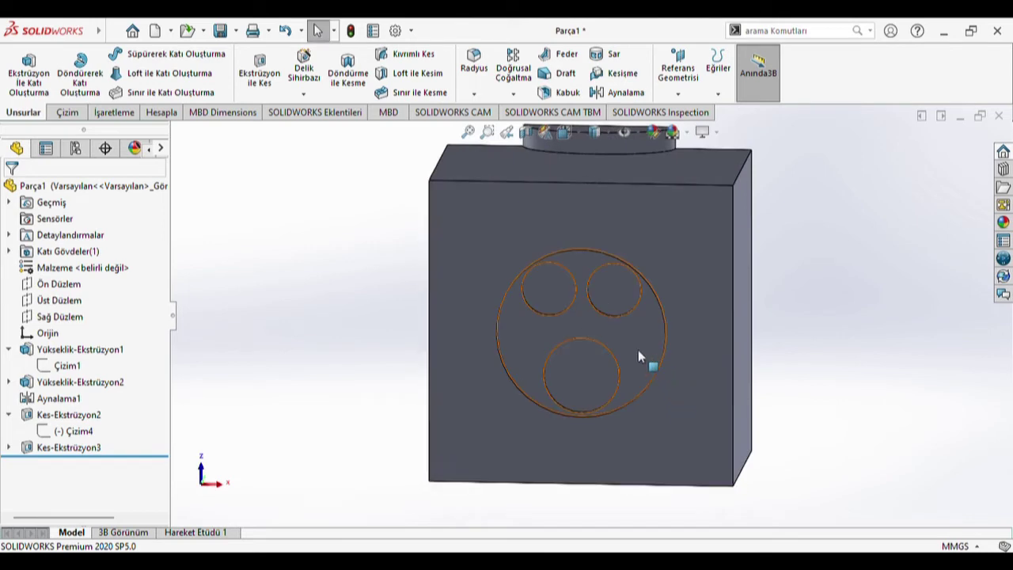
{"action": "middle_click_drag", "start_coordinate": [646, 325], "coordinate": [654, 413]}
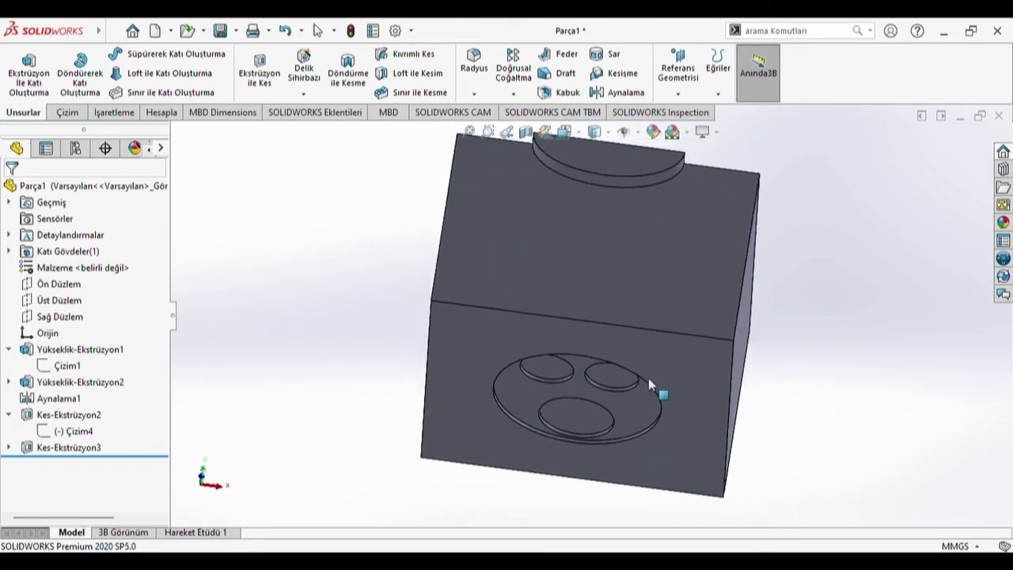
{"action": "left_click", "coordinate": [609, 276]}
{"action": "key", "text": "ctrl+8"}
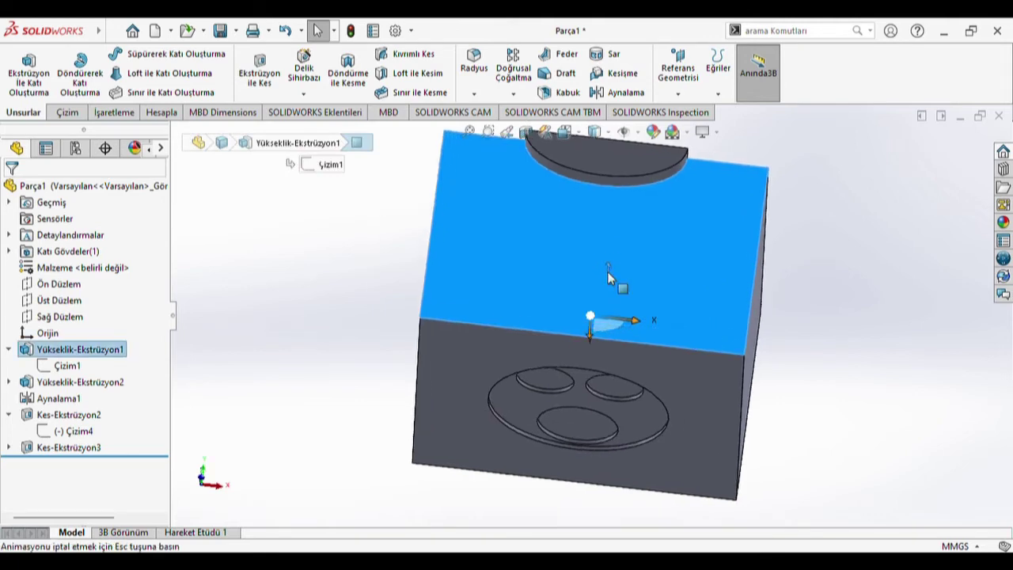
{"action": "left_click", "coordinate": [80, 117]}
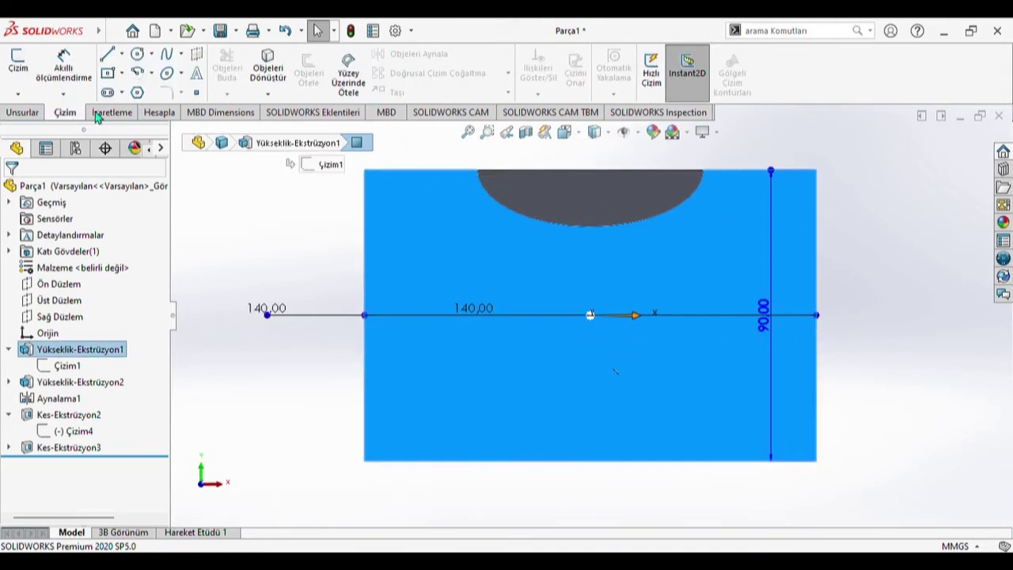
{"action": "left_click", "coordinate": [136, 54]}
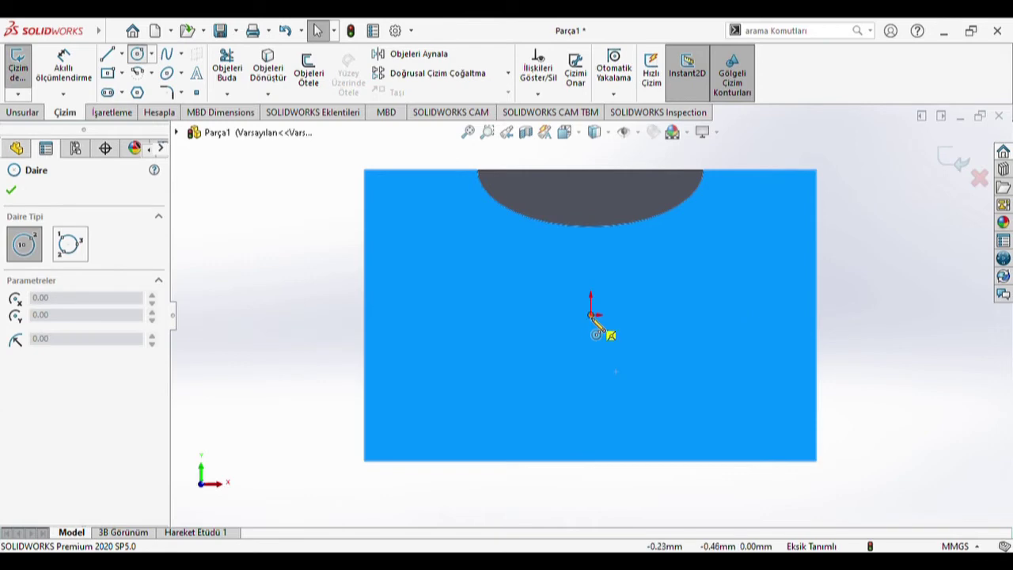
Step: Draw two circles of about 21 mm diameter level with the origin, centred about 16.5 mm to either side of it
{"action": "left_click", "coordinate": [592, 315]}
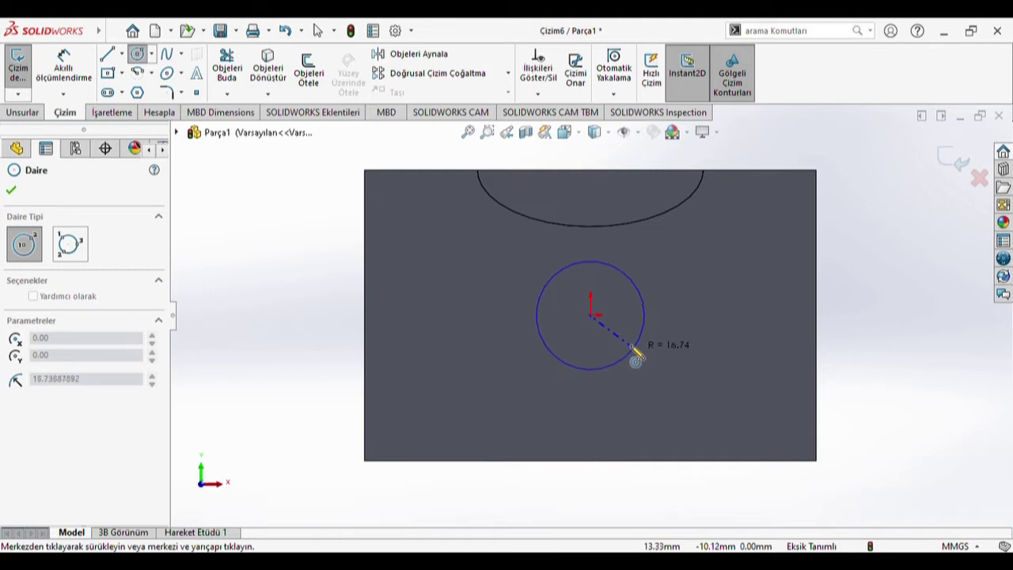
{"action": "left_click", "coordinate": [139, 63]}
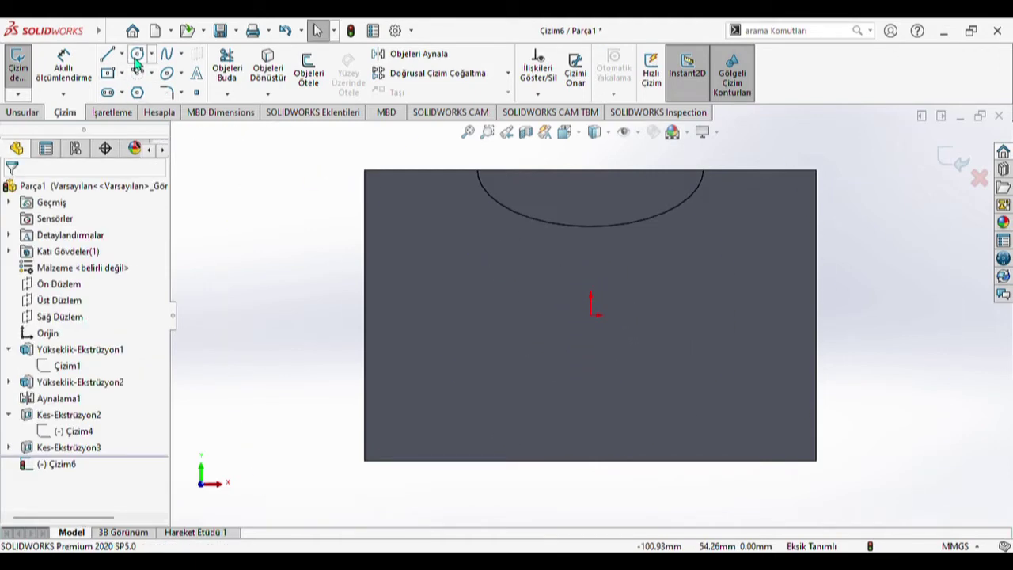
{"action": "left_click", "coordinate": [135, 56]}
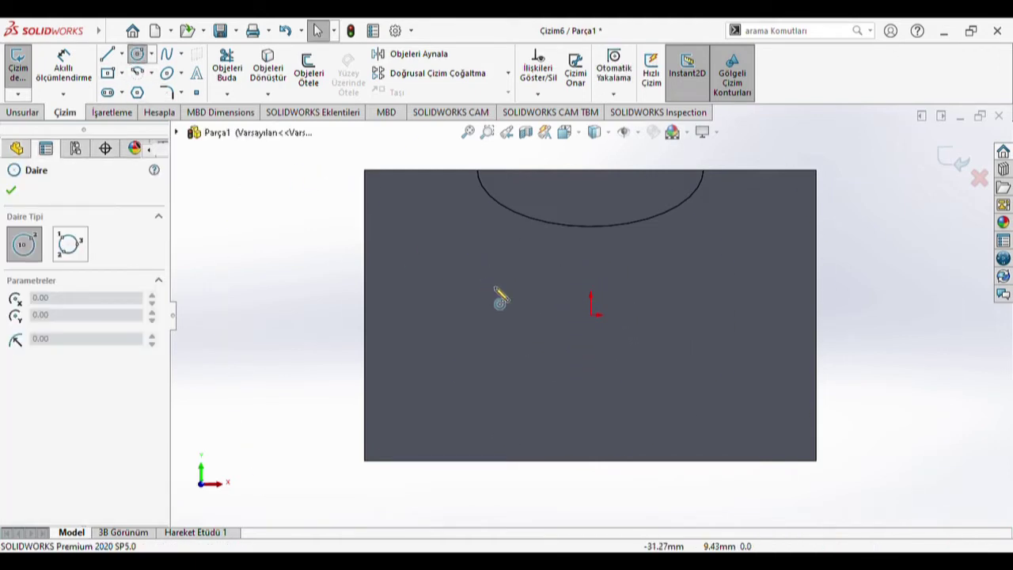
{"action": "left_click", "coordinate": [538, 318]}
{"action": "left_click", "coordinate": [563, 339]}
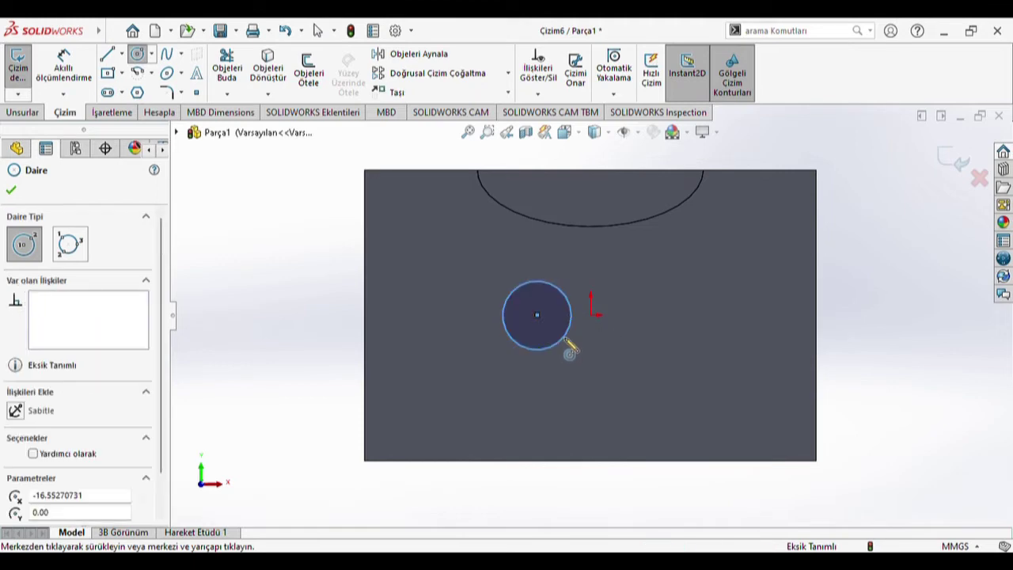
{"action": "left_click", "coordinate": [643, 315]}
{"action": "left_click", "coordinate": [630, 346]}
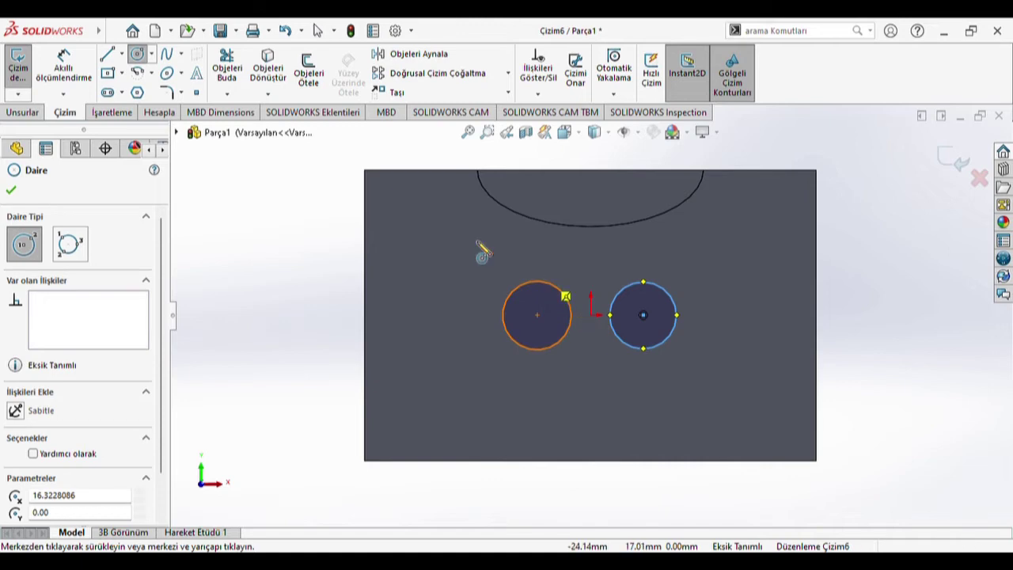
Step: Dimension both front-face circles to a diameter of 20 mm
{"action": "left_click", "coordinate": [63, 73]}
{"action": "left_click", "coordinate": [535, 283]}
{"action": "left_click", "coordinate": [520, 261]}
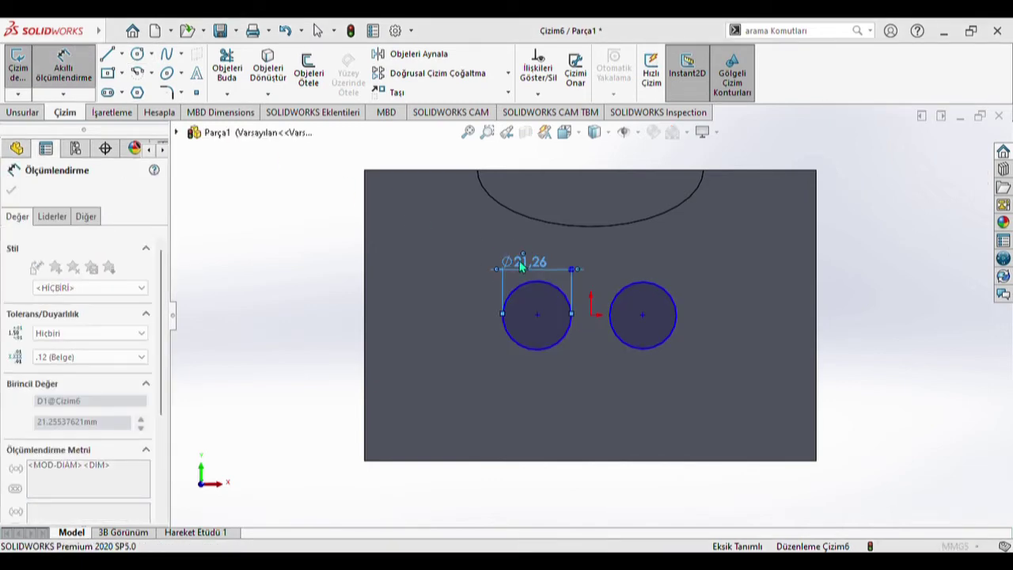
{"action": "type", "text": "20"}
{"action": "key", "text": "Return"}
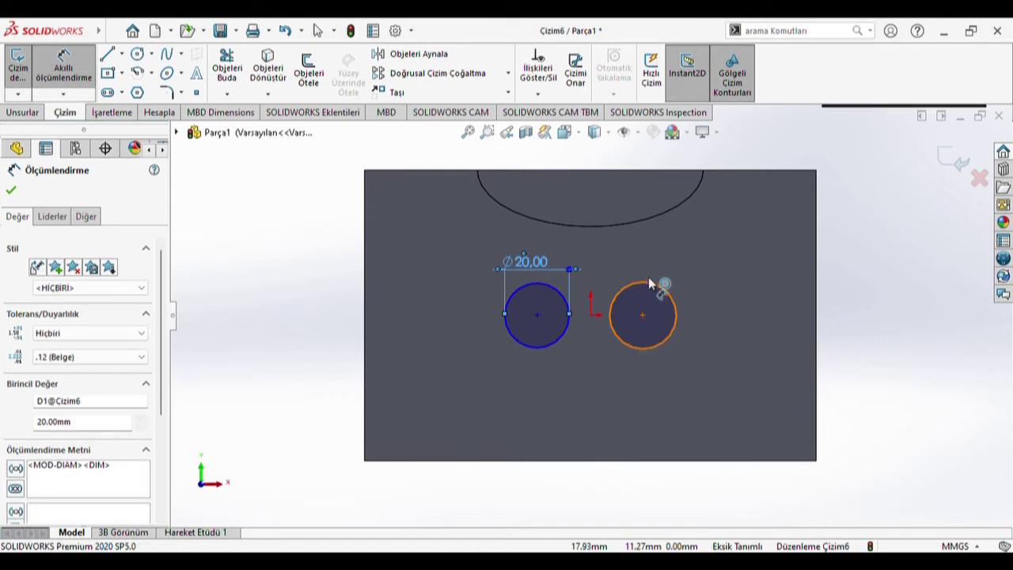
{"action": "left_click", "coordinate": [648, 282]}
{"action": "left_click", "coordinate": [651, 274]}
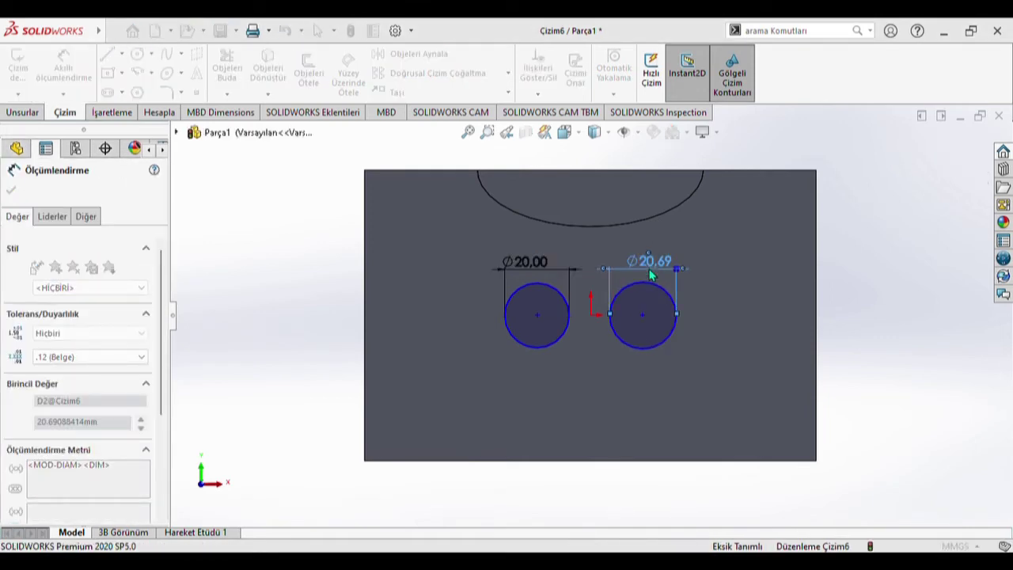
{"action": "type", "text": "20"}
{"action": "key", "text": "Return"}
{"action": "key", "text": "Escape"}
Step: Dimension the distance from each circle's centre to the origin as 15 mm
{"action": "left_click", "coordinate": [610, 324]}
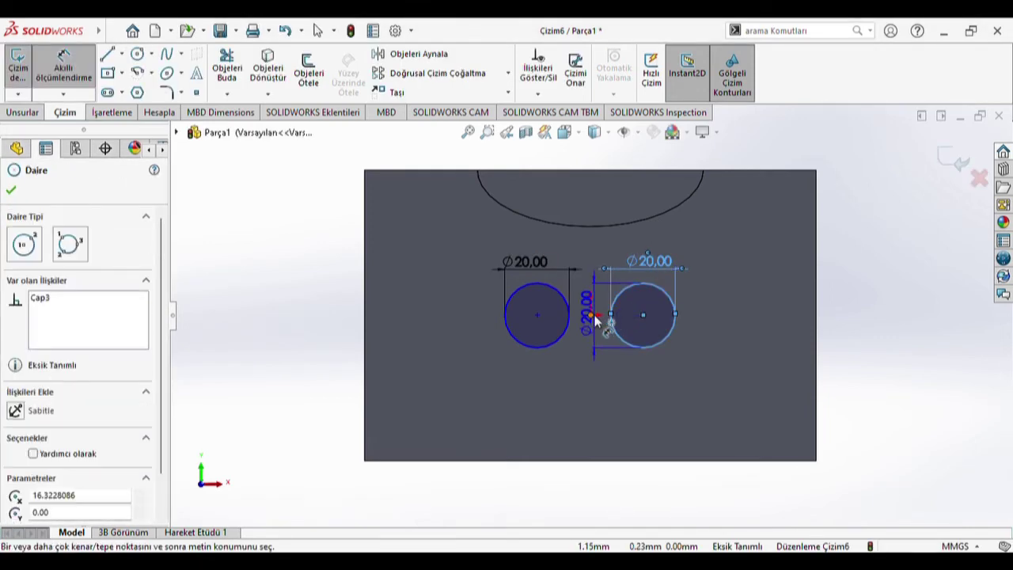
{"action": "left_click", "coordinate": [590, 315]}
{"action": "left_click", "coordinate": [601, 366]}
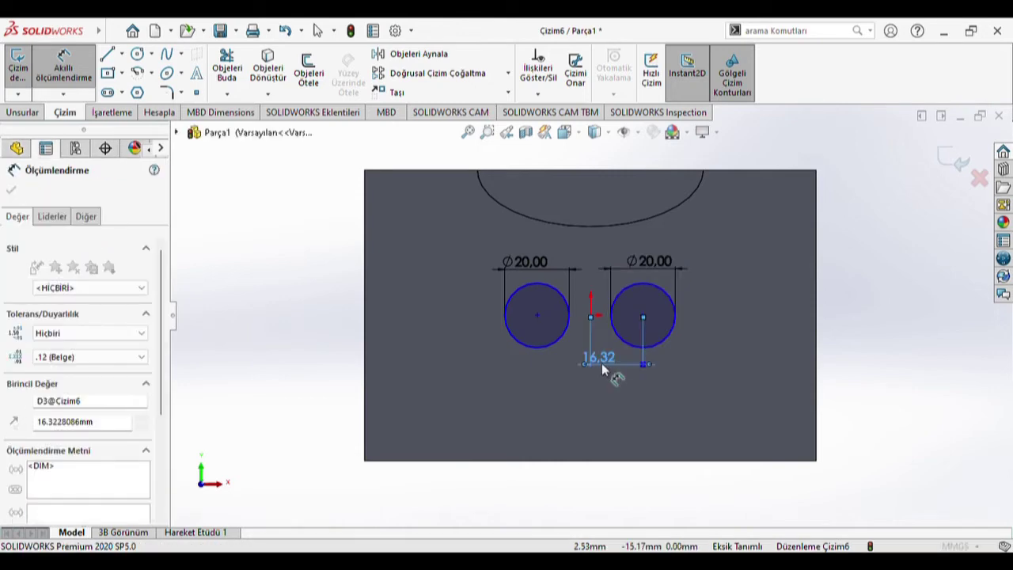
{"action": "type", "text": "15"}
{"action": "key", "text": "Return"}
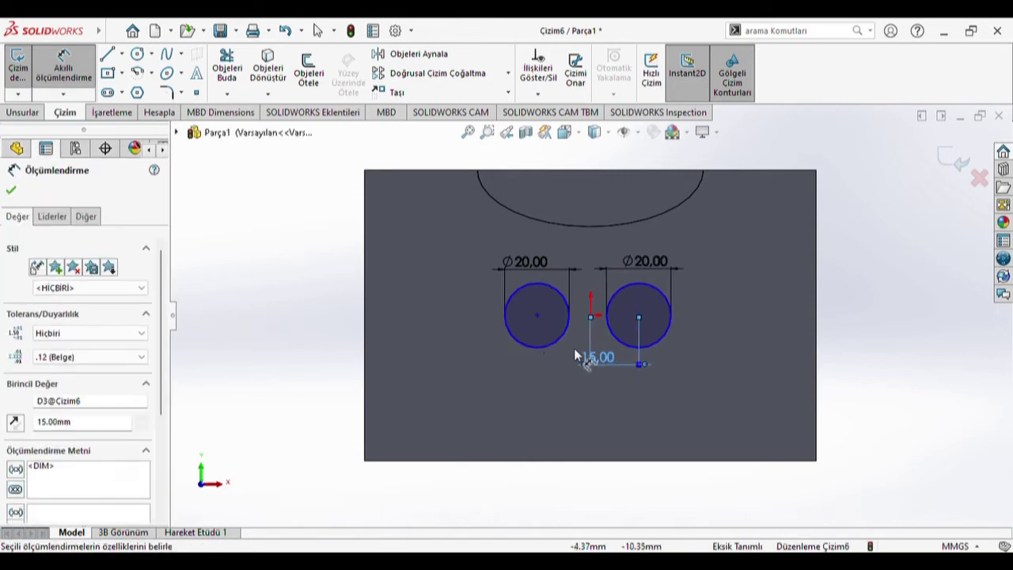
{"action": "left_click", "coordinate": [541, 352]}
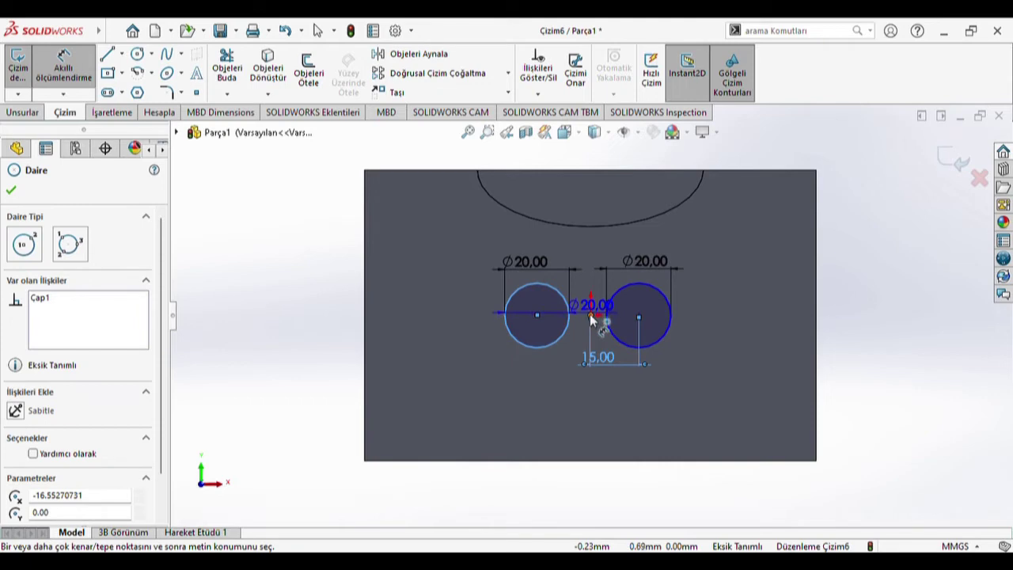
{"action": "left_click", "coordinate": [590, 314]}
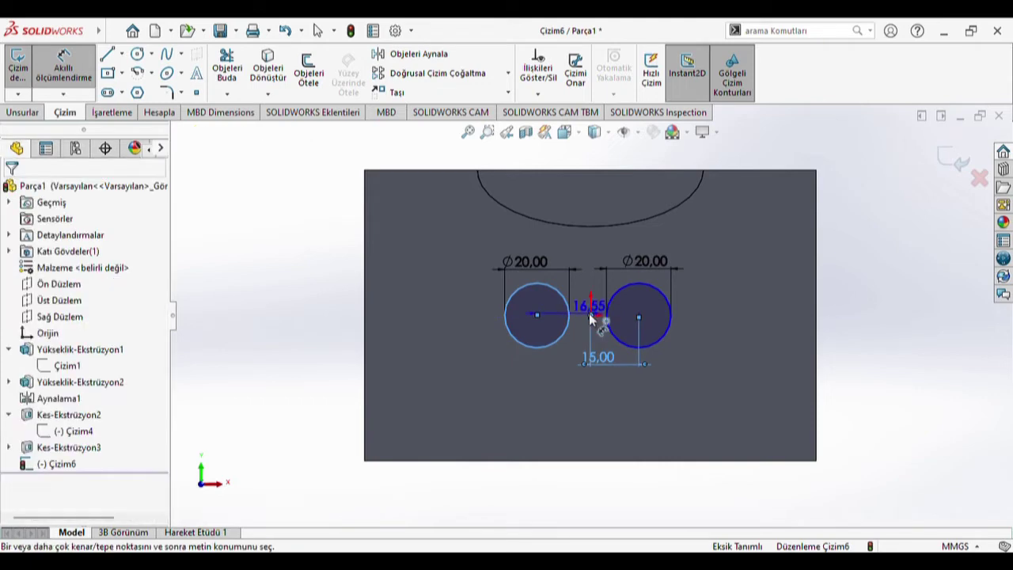
{"action": "left_click", "coordinate": [566, 374]}
{"action": "type", "text": "15"}
{"action": "key", "text": "Return"}
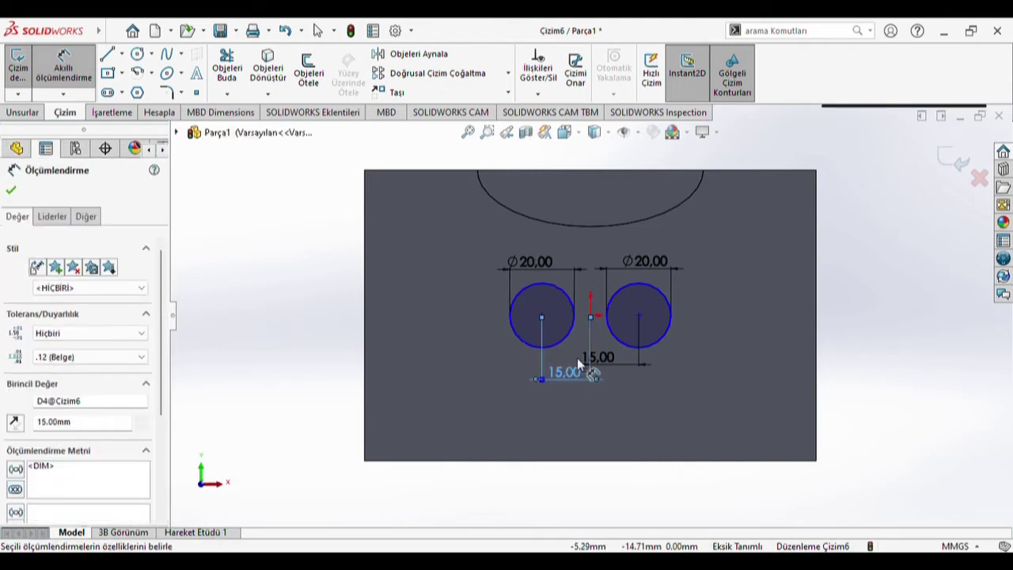
{"action": "key", "text": "Escape"}
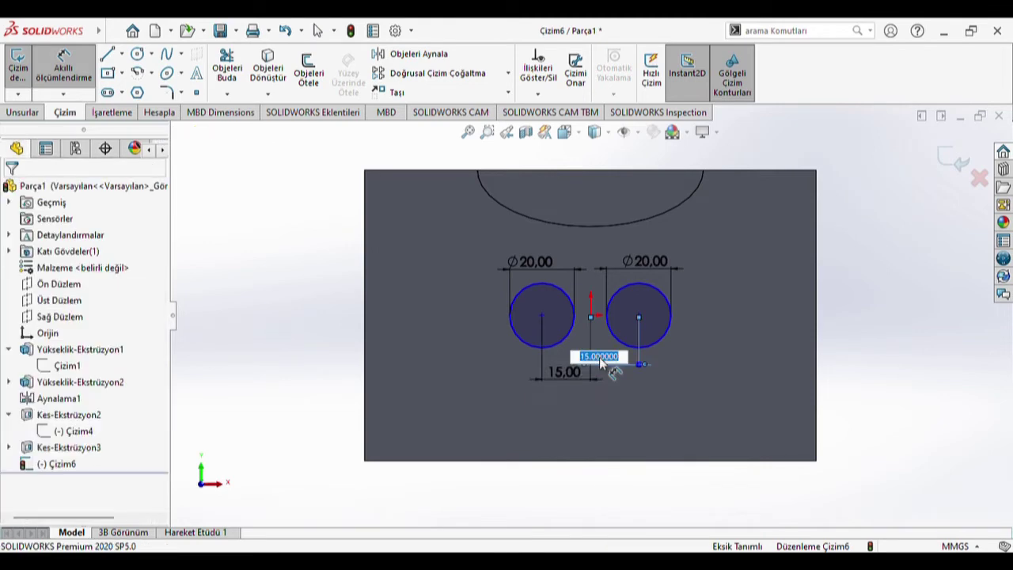
Step: Change both circles' centre distances from the origin to 12 mm
{"action": "type", "text": "12"}
{"action": "key", "text": "Return"}
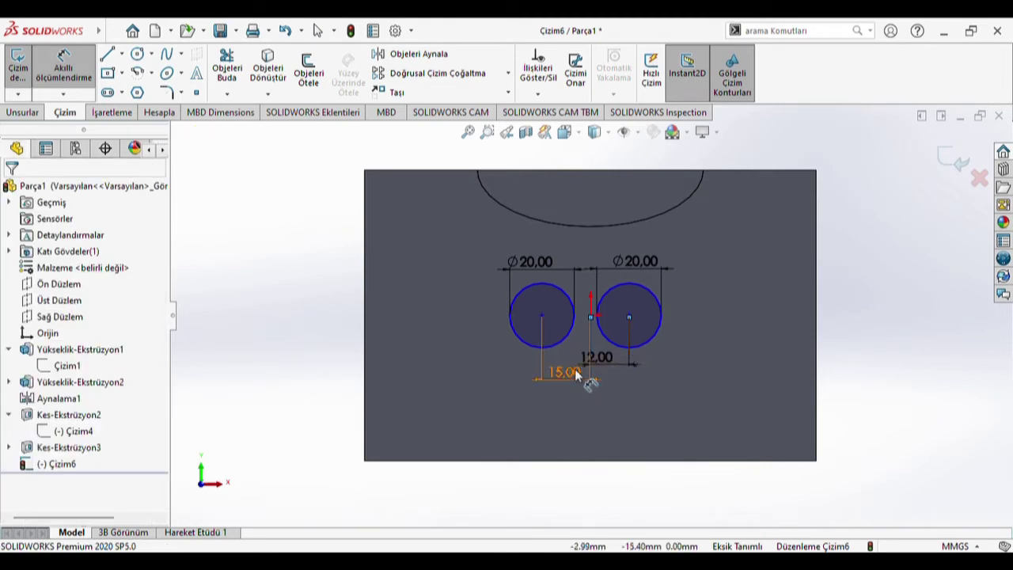
{"action": "left_click", "coordinate": [563, 372]}
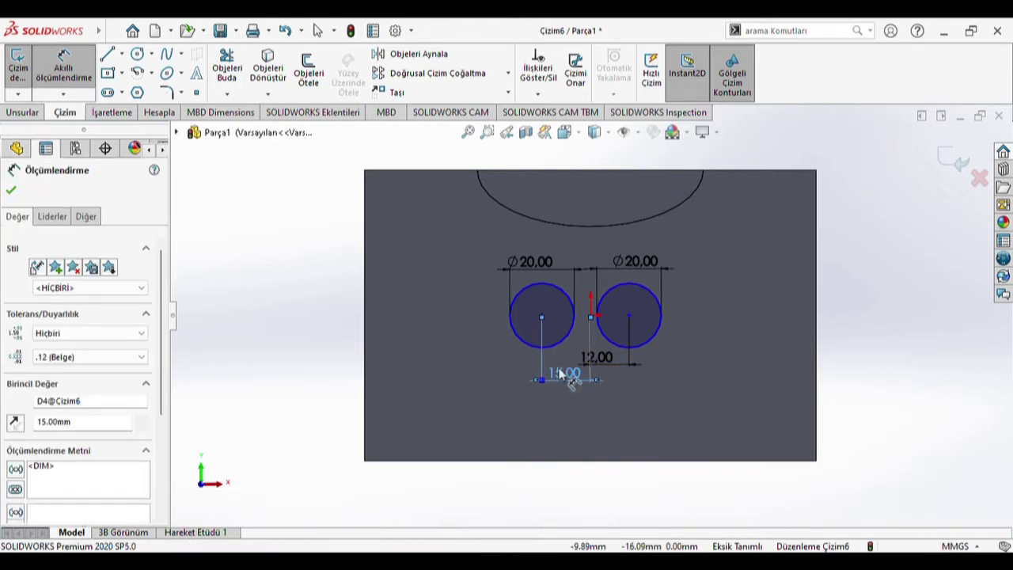
{"action": "key", "text": "Escape"}
{"action": "left_click", "coordinate": [565, 373]}
{"action": "type", "text": "12"}
{"action": "key", "text": "Return"}
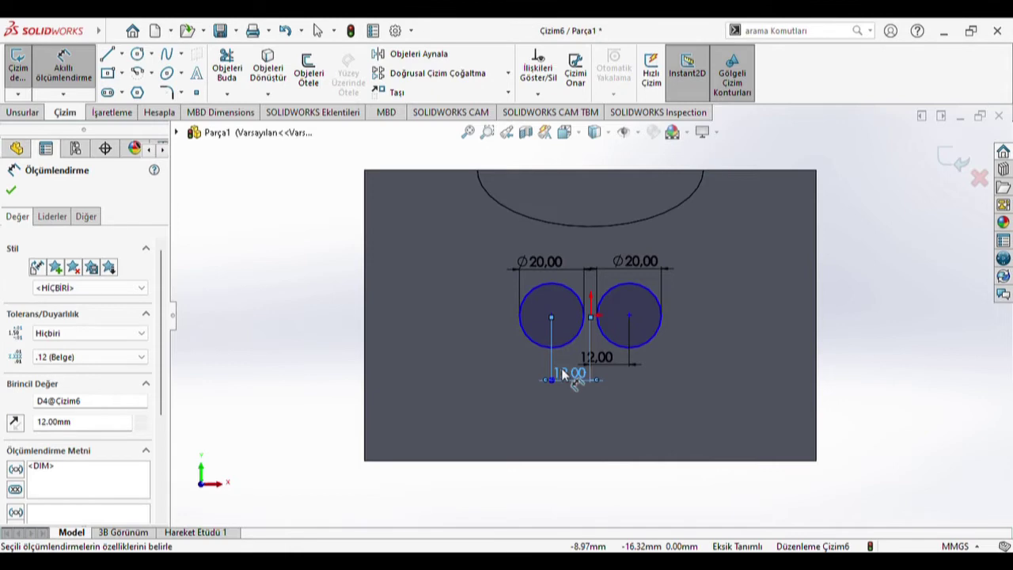
{"action": "key", "text": "Escape"}
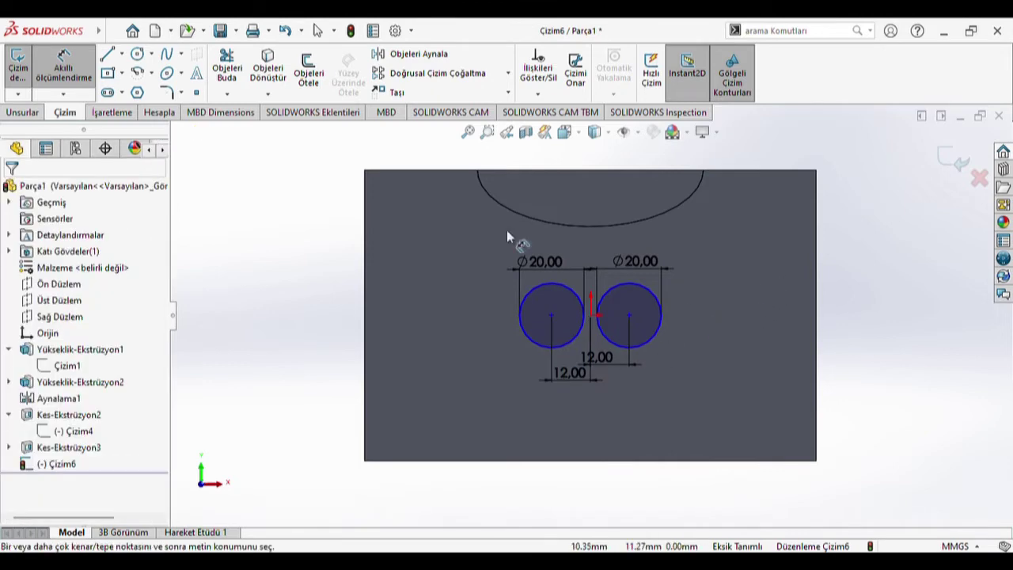
Step: Cut-extrude the two 20 mm circles 2 mm deep into the block's front face
{"action": "left_click", "coordinate": [6, 113]}
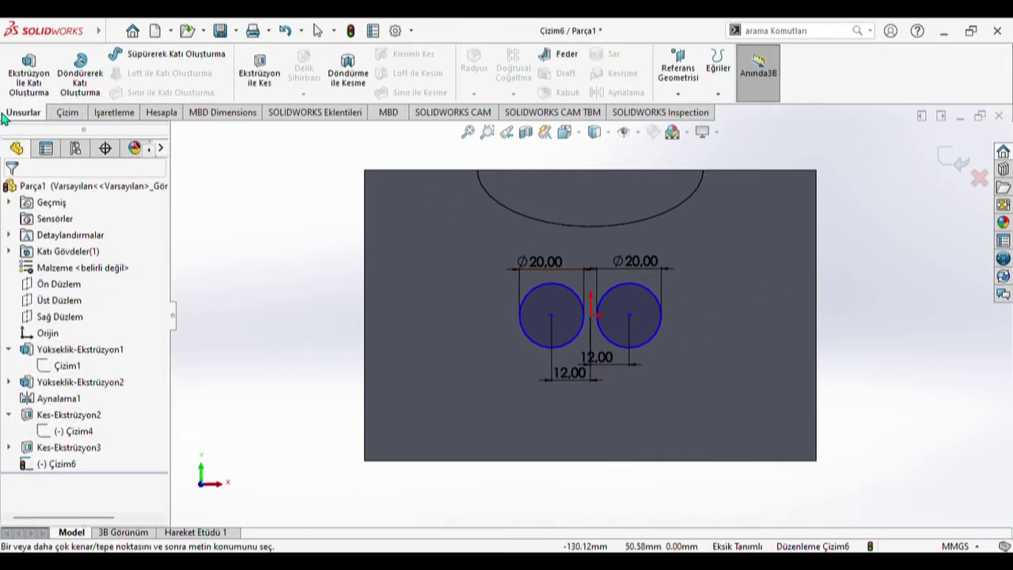
{"action": "left_click", "coordinate": [255, 85]}
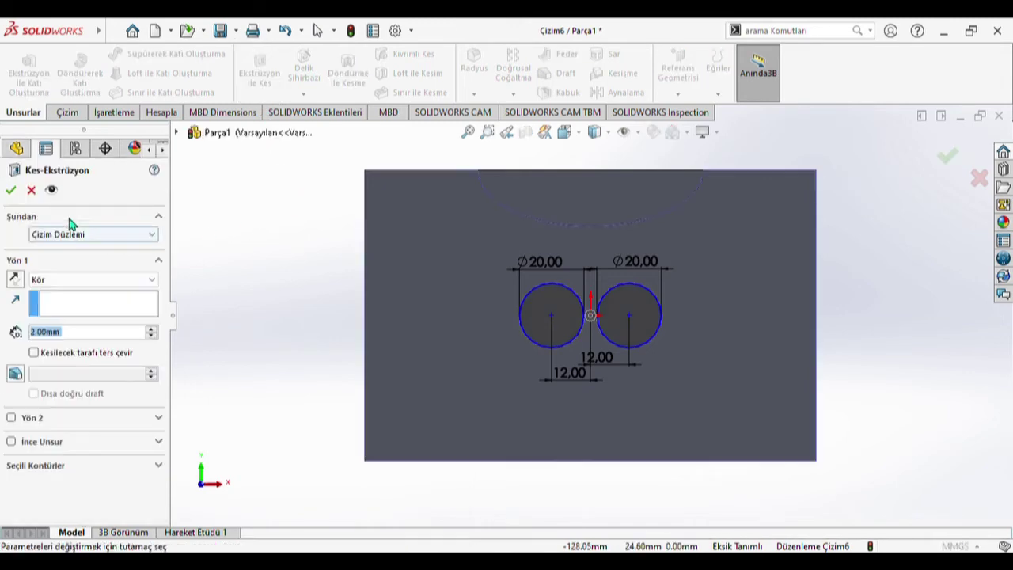
{"action": "left_click", "coordinate": [10, 190]}
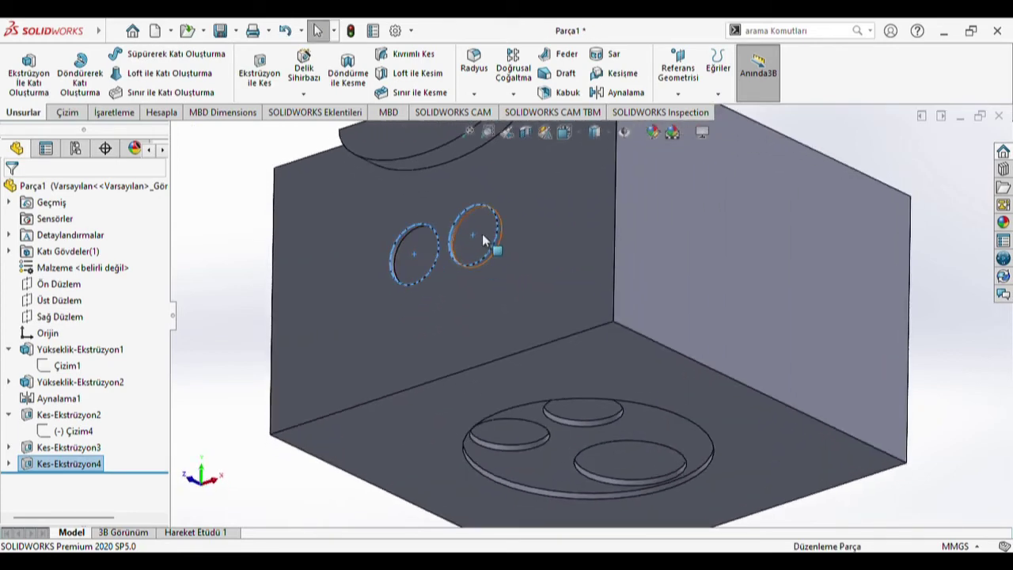
Step: Create a lofted cut joining the right 20 mm front-face recess to the right 25 mm recess in the underside
{"action": "left_click", "coordinate": [405, 55]}
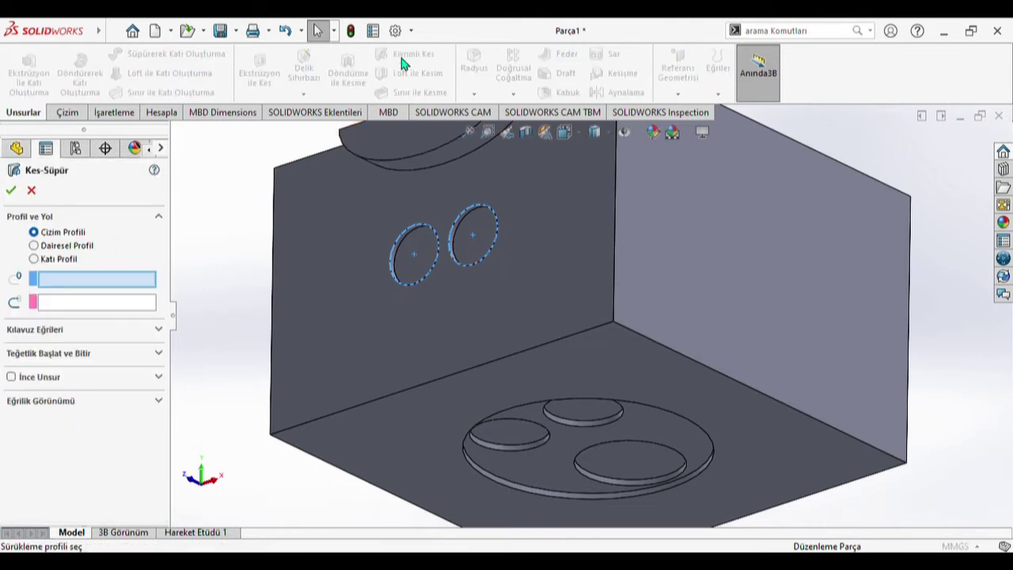
{"action": "left_click", "coordinate": [32, 191]}
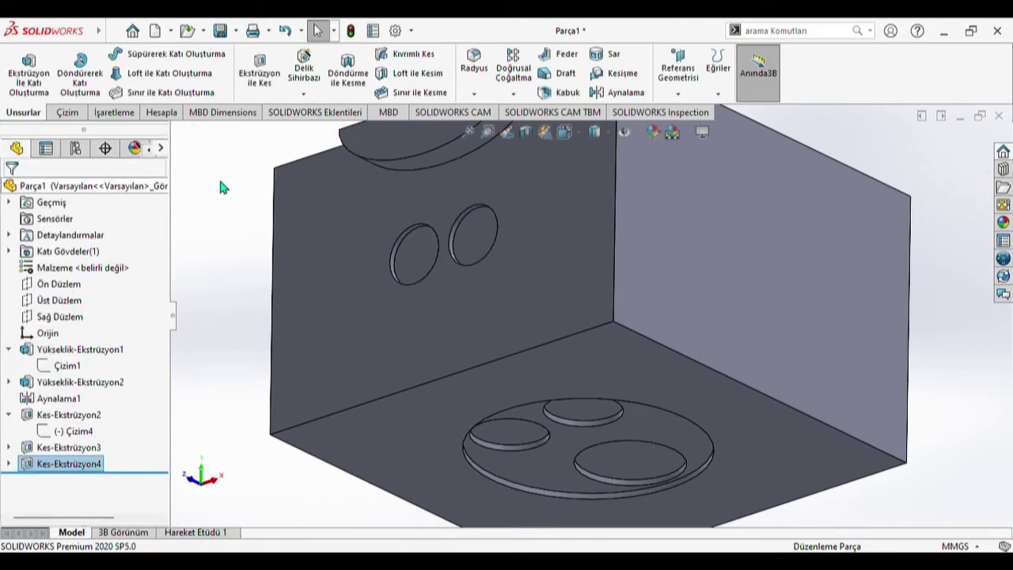
{"action": "left_click", "coordinate": [474, 237]}
{"action": "left_click", "coordinate": [580, 410]}
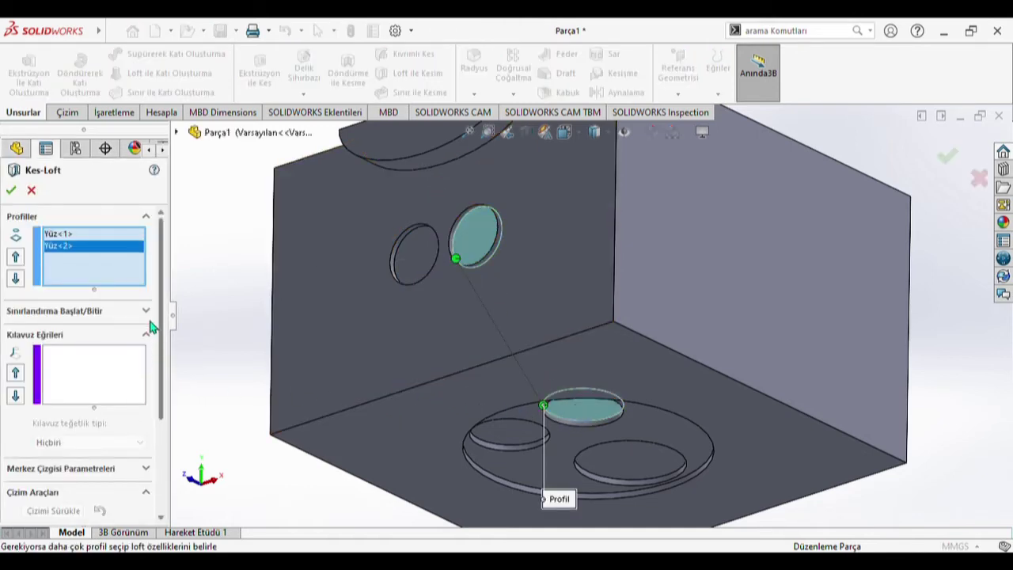
{"action": "left_click_drag", "start_coordinate": [157, 311], "coordinate": [162, 418]}
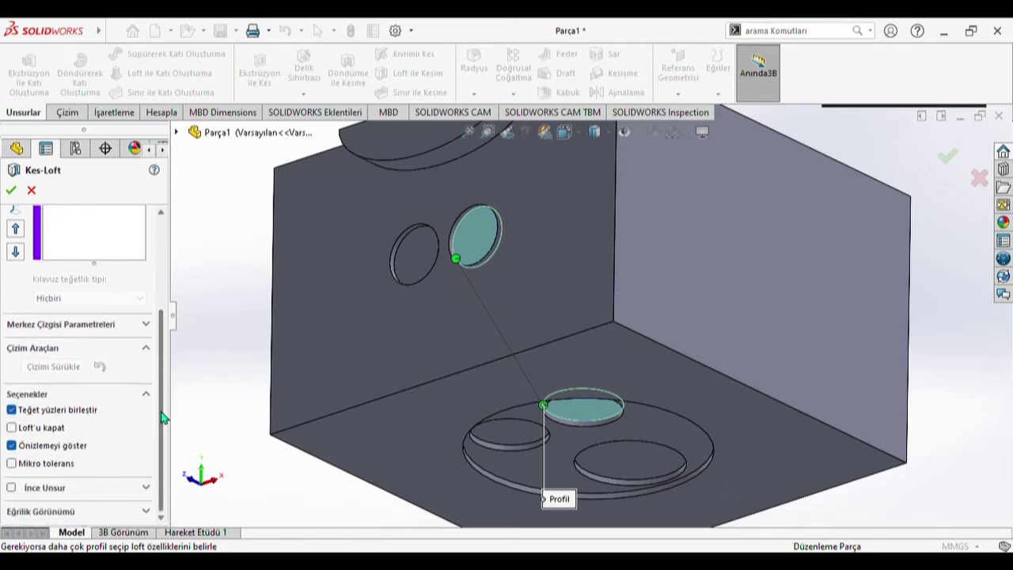
{"action": "left_click", "coordinate": [11, 192]}
Step: Create a lofted cut joining the left 20 mm front-face recess to the left 25 mm recess in the underside
{"action": "middle_click_drag", "start_coordinate": [396, 368], "coordinate": [495, 425]}
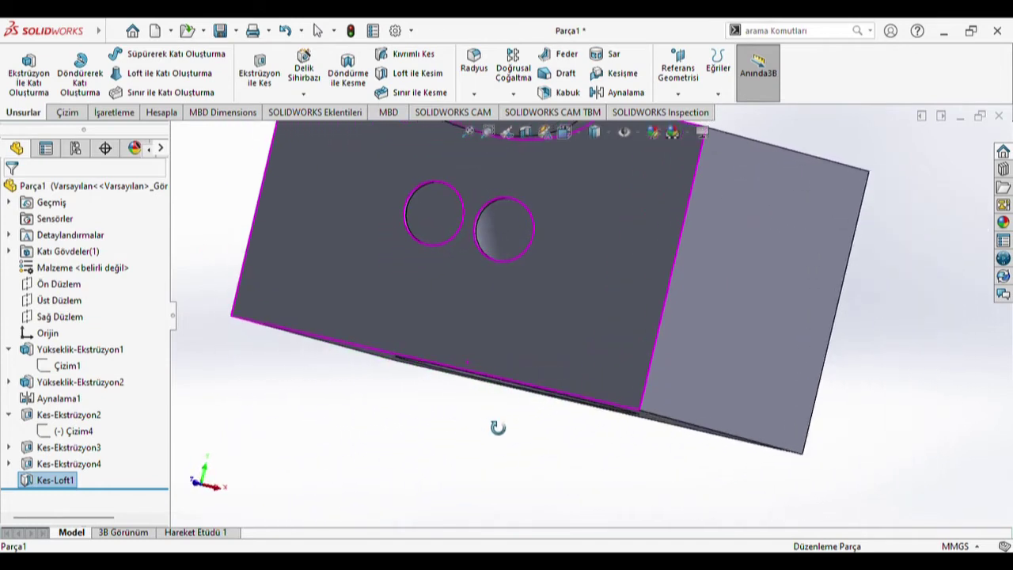
{"action": "left_click", "coordinate": [424, 76]}
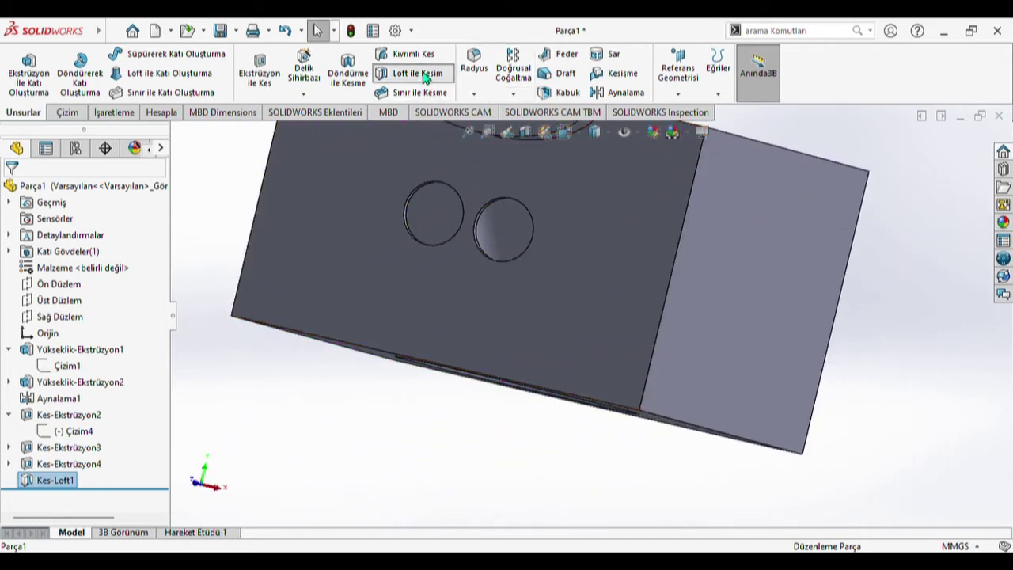
{"action": "left_click", "coordinate": [443, 220]}
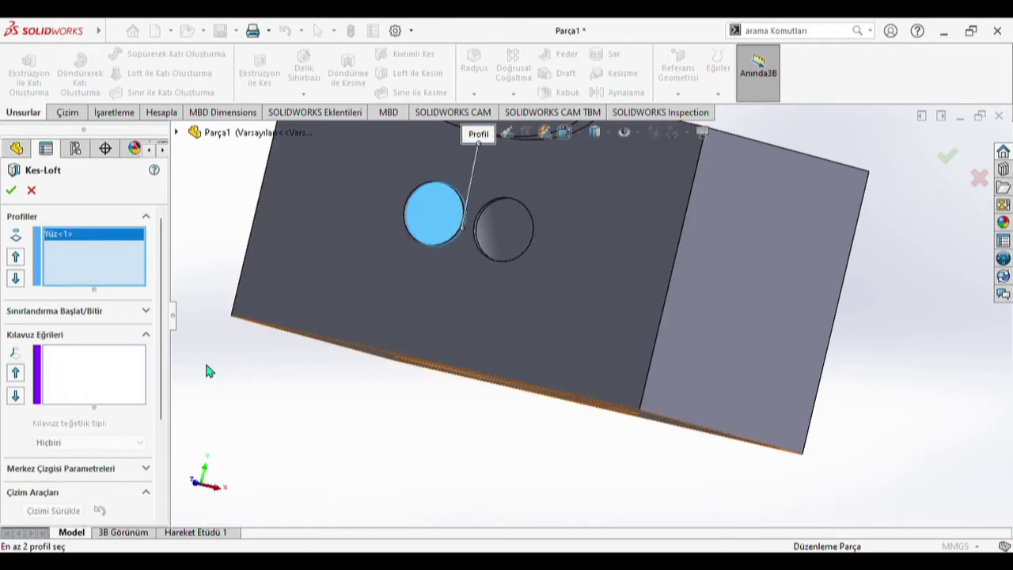
{"action": "middle_click_drag", "start_coordinate": [375, 357], "coordinate": [414, 420]}
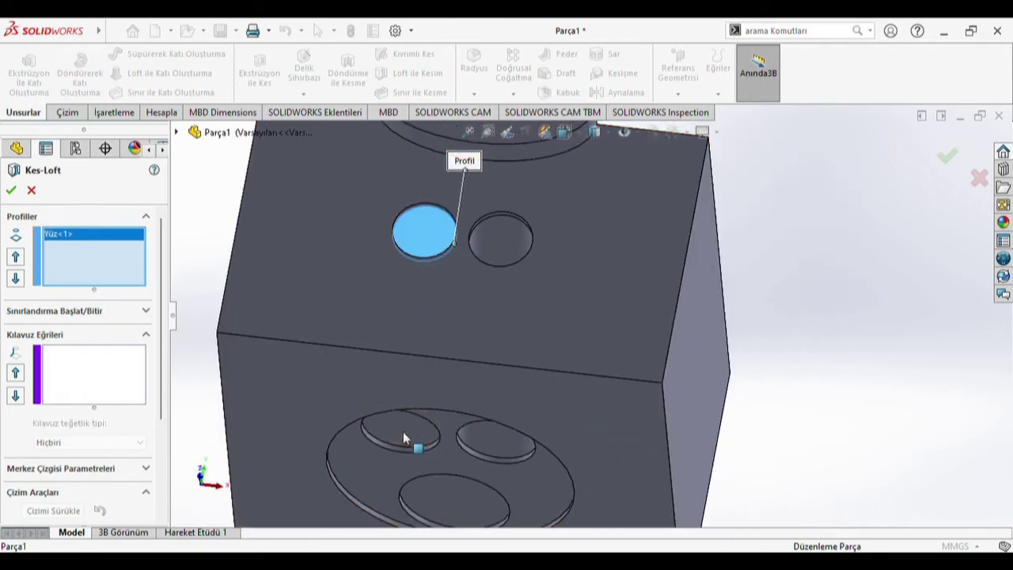
{"action": "left_click", "coordinate": [404, 437]}
{"action": "left_click", "coordinate": [145, 312]}
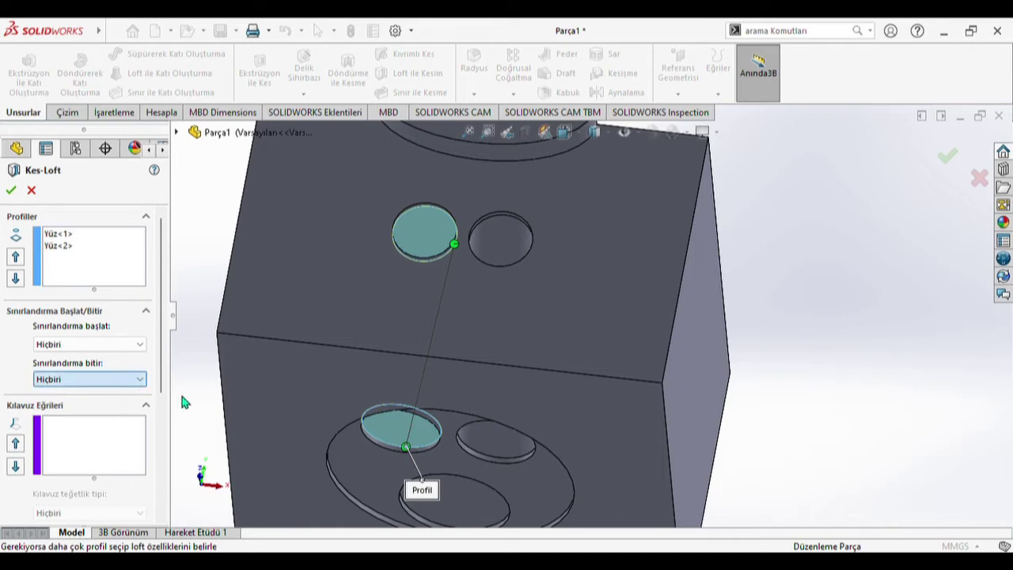
{"action": "left_click", "coordinate": [10, 190]}
Step: Sketch a circle about 37 mm in diameter on the block's back face, centred on the origin
{"action": "middle_click_drag", "start_coordinate": [575, 309], "coordinate": [609, 332]}
{"action": "scroll", "coordinate": [644, 346], "scroll_direction": "up", "scroll_amount": 5}
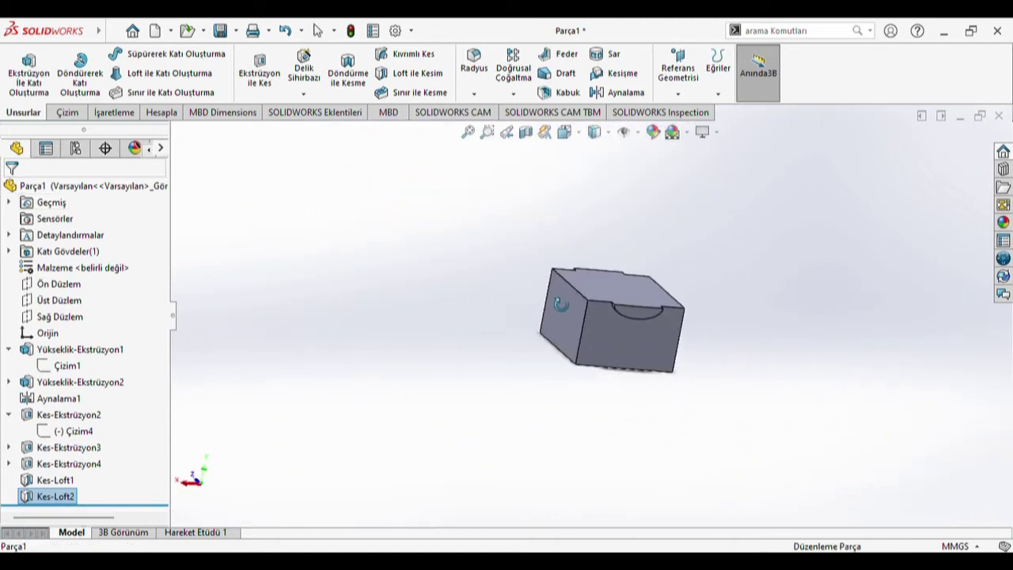
{"action": "left_click", "coordinate": [622, 339]}
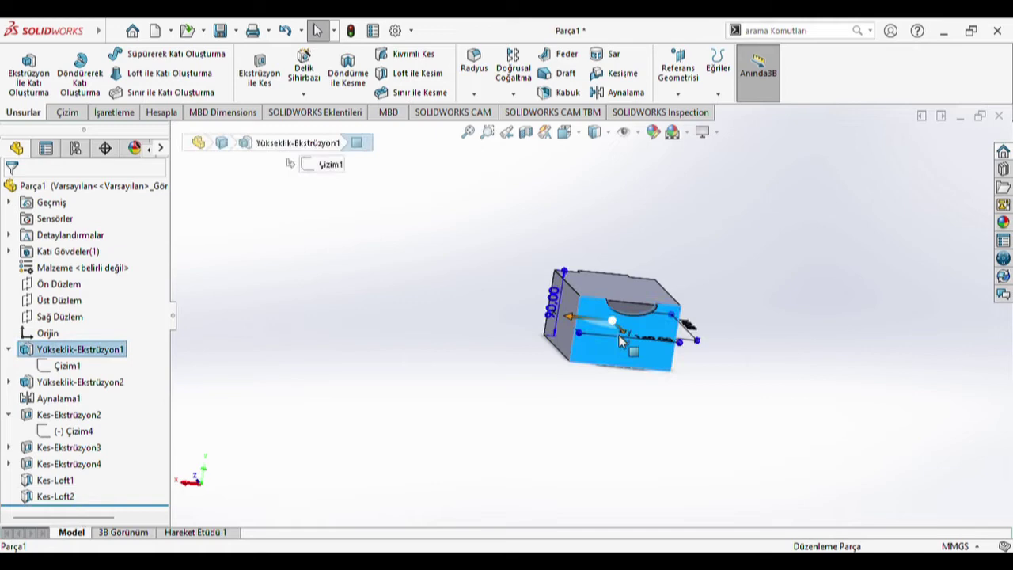
{"action": "key", "text": "ctrl+8"}
{"action": "left_click", "coordinate": [79, 113]}
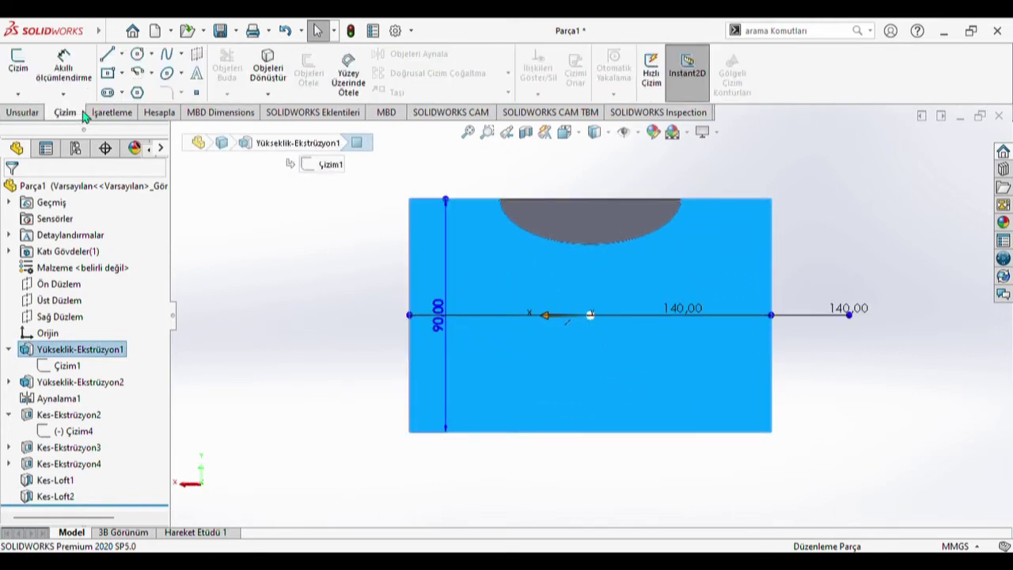
{"action": "left_click", "coordinate": [137, 54]}
{"action": "left_click", "coordinate": [591, 315]}
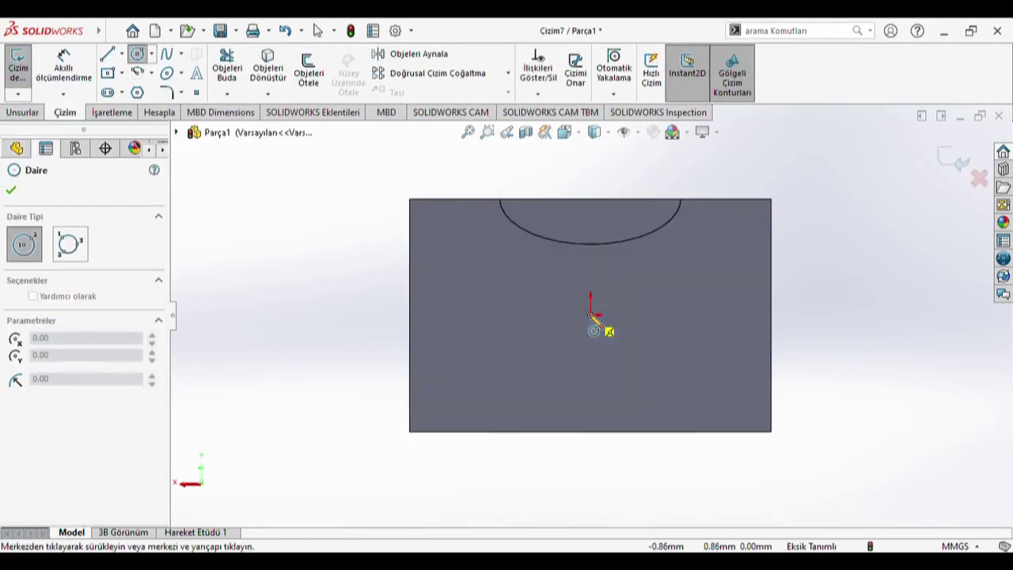
{"action": "left_click", "coordinate": [639, 344]}
Step: Dimension the back-face circle's diameter as 35 mm
{"action": "left_click", "coordinate": [64, 67]}
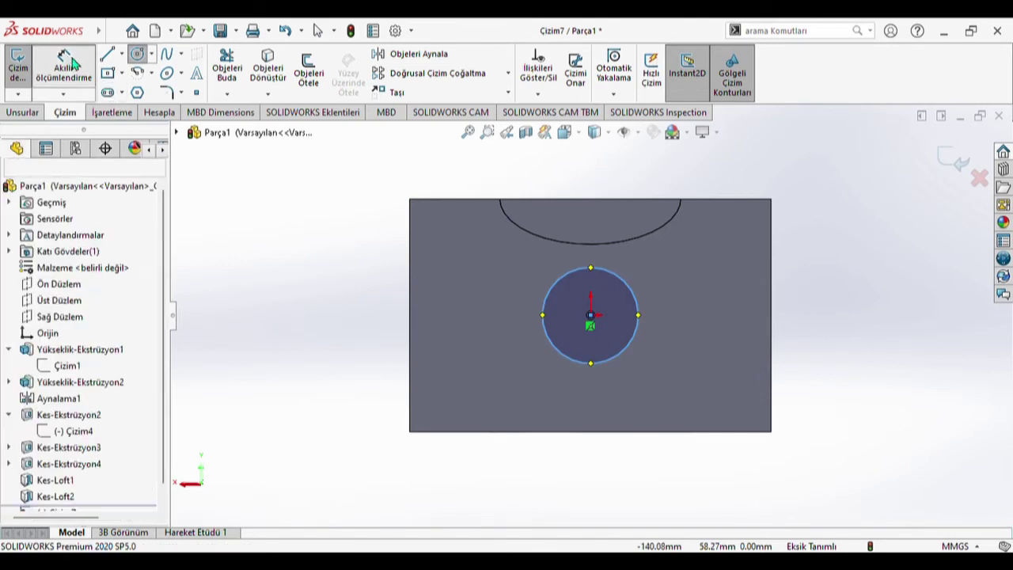
{"action": "left_click", "coordinate": [633, 357]}
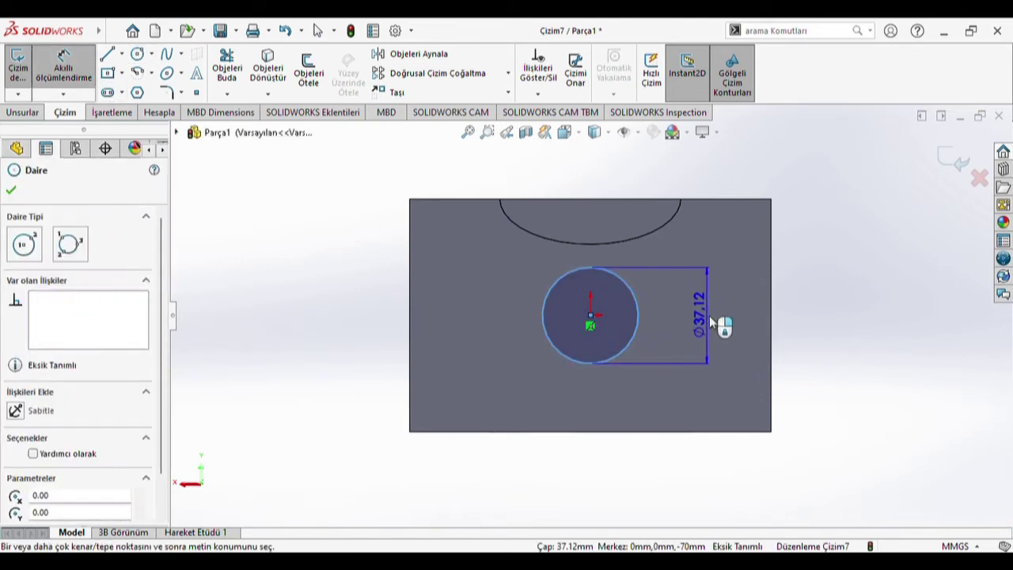
{"action": "left_click", "coordinate": [716, 316]}
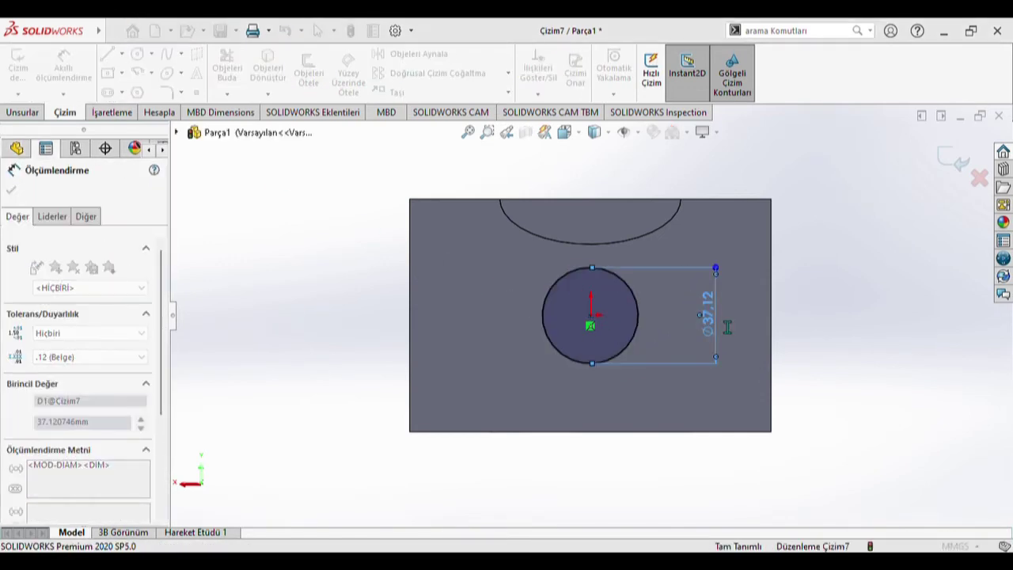
{"action": "type", "text": "35"}
{"action": "key", "text": "Return"}
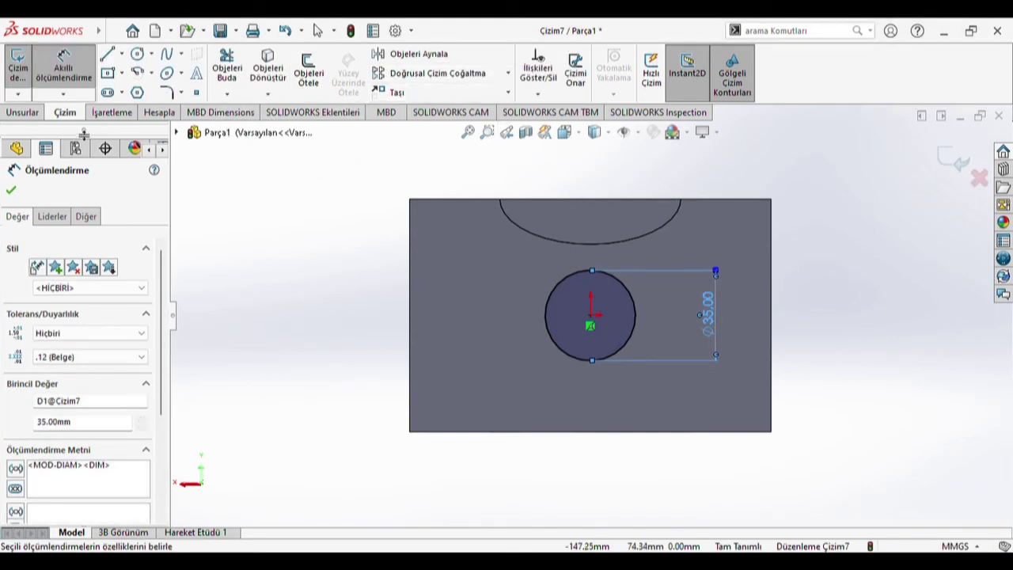
Step: Cut-extrude the 35 mm circle 2 mm deep into the block's back face
{"action": "left_click", "coordinate": [23, 113]}
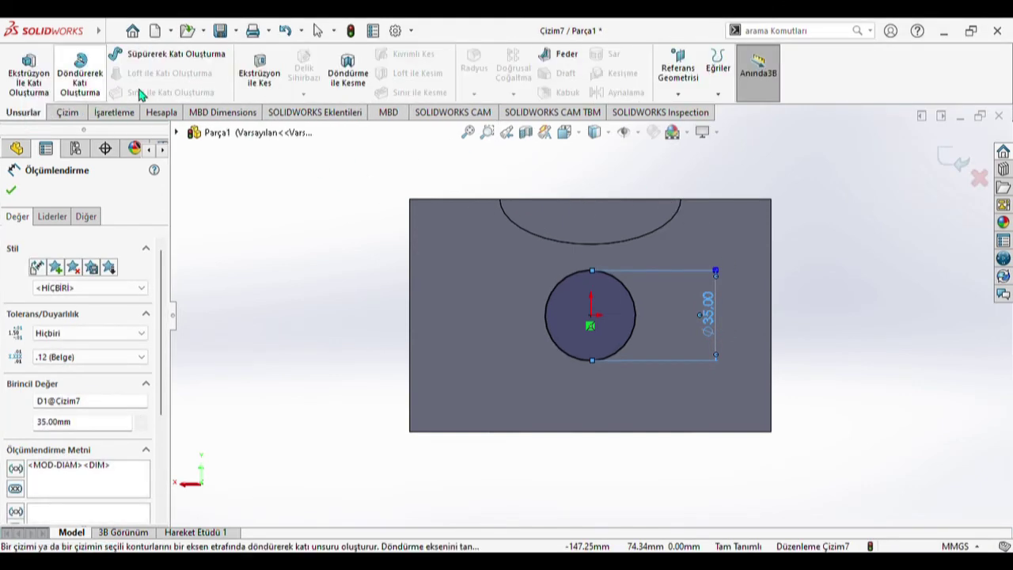
{"action": "left_click", "coordinate": [260, 73]}
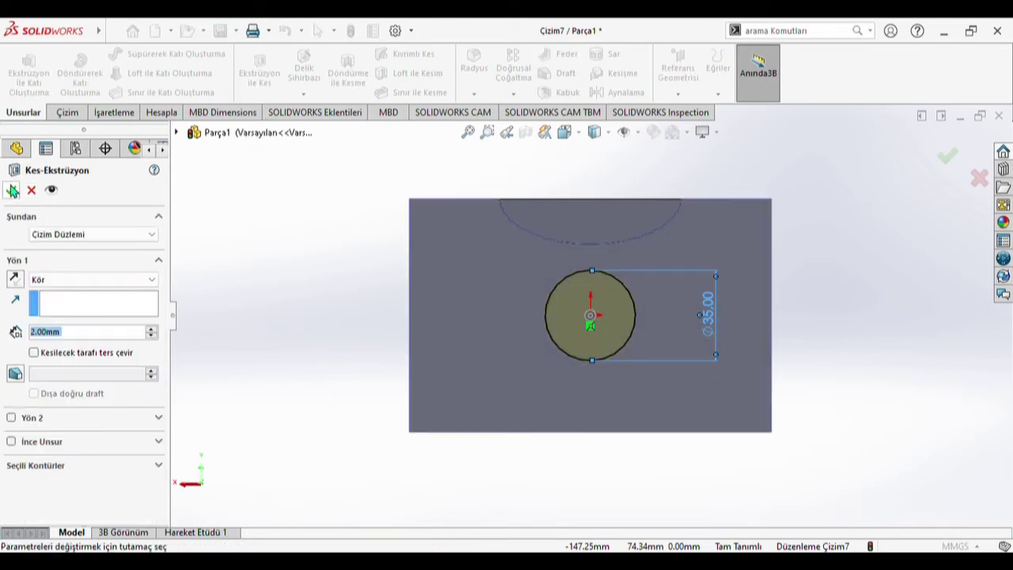
{"action": "left_click", "coordinate": [12, 190]}
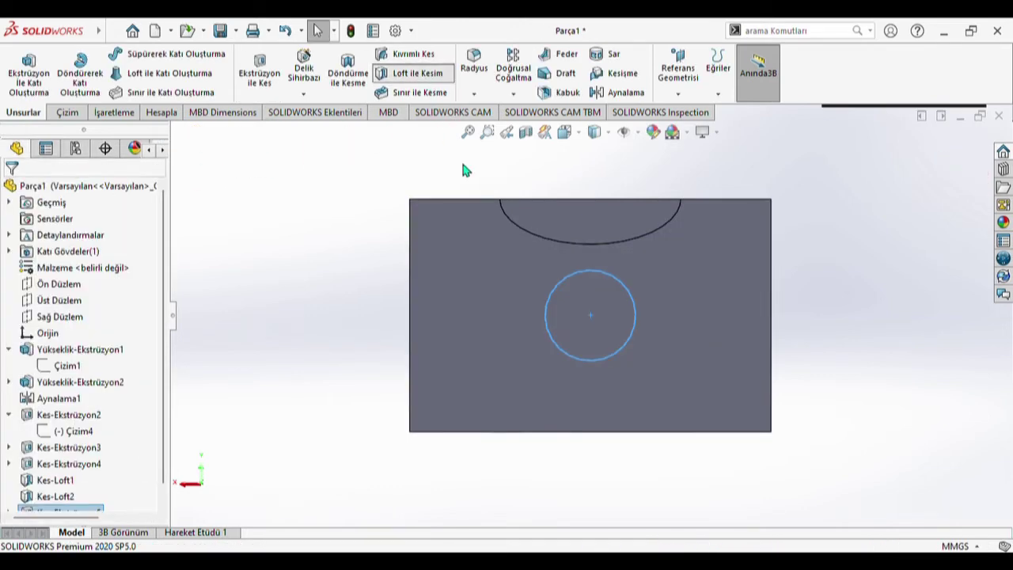
Step: Create a lofted cut joining the 35 mm back-face recess to the largest of the three inner recesses in the underside
{"action": "left_click", "coordinate": [574, 324]}
{"action": "middle_click_drag", "start_coordinate": [574, 325], "coordinate": [644, 410]}
{"action": "left_click", "coordinate": [638, 390]}
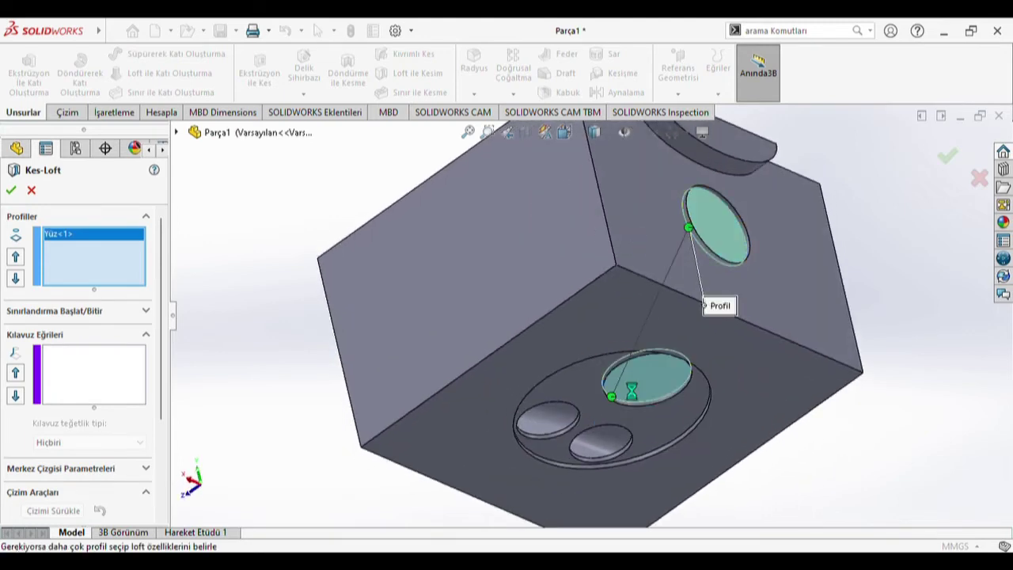
{"action": "left_click", "coordinate": [11, 190]}
Step: Examine the block's interior with a section plane parallel to the side face, offset to -110 mm, and discard the section view
{"action": "middle_click_drag", "start_coordinate": [704, 269], "coordinate": [699, 432]}
{"action": "left_click", "coordinate": [515, 322]}
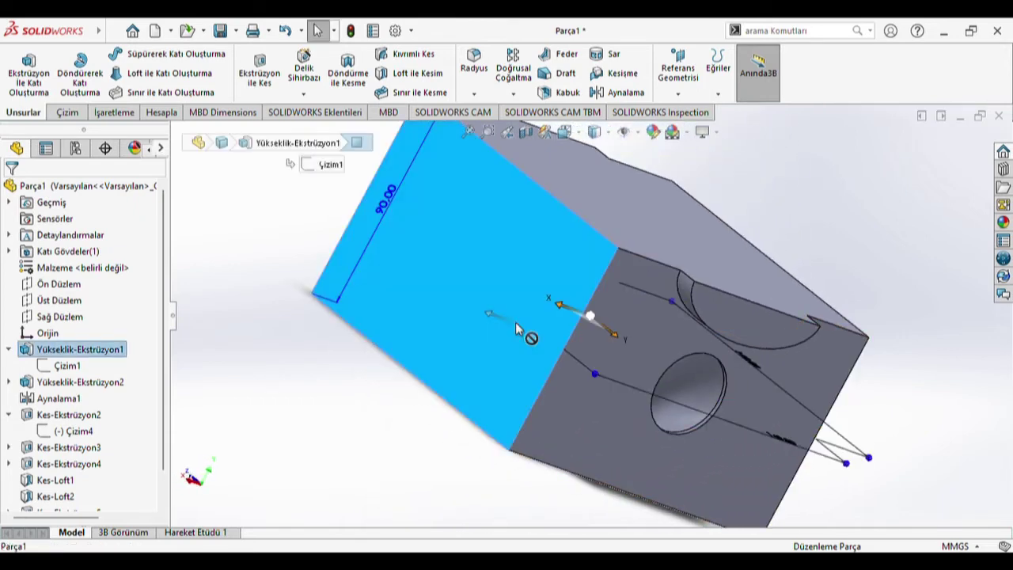
{"action": "key", "text": "ctrl+8"}
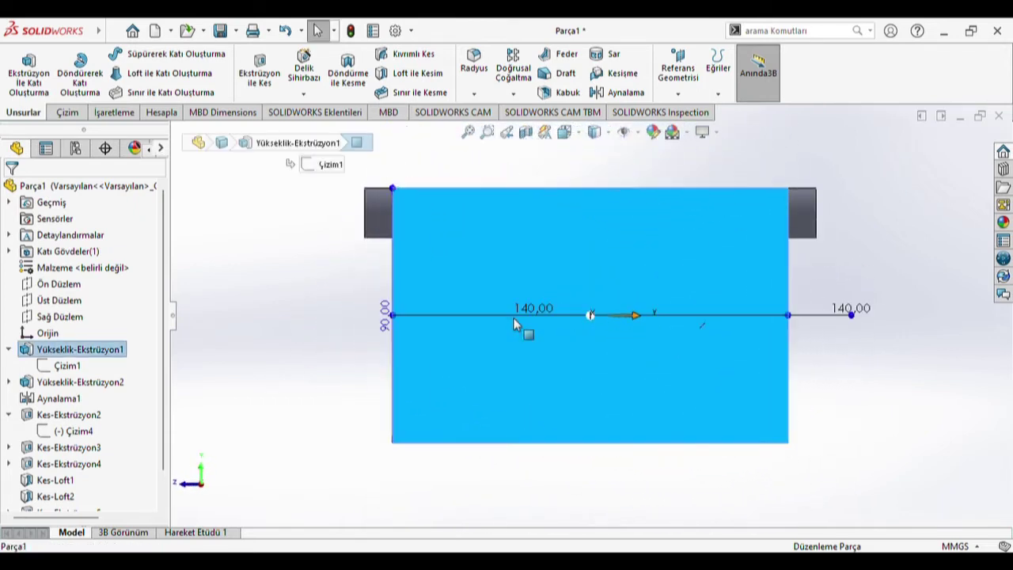
{"action": "left_click", "coordinate": [525, 132]}
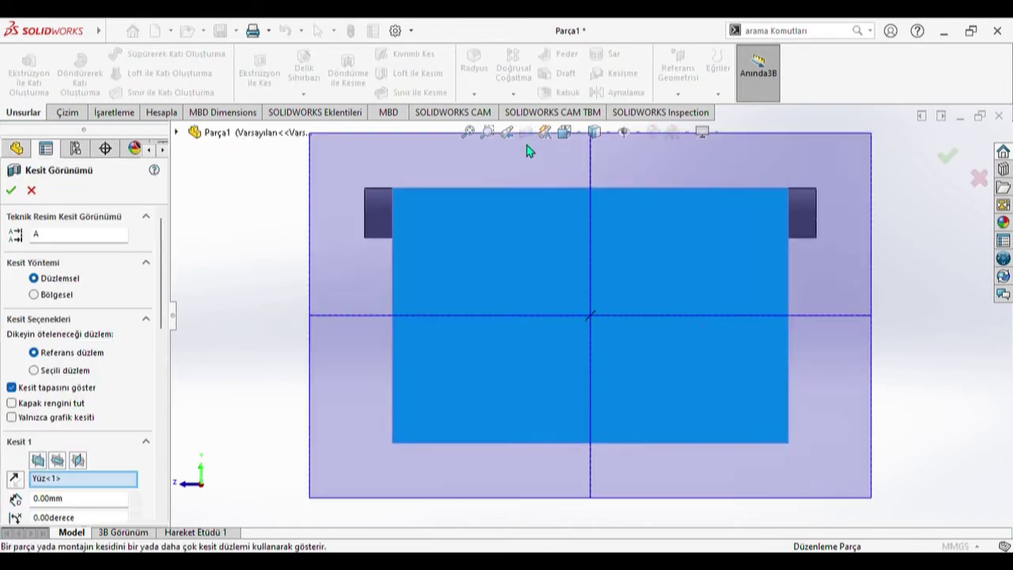
{"action": "middle_click_drag", "start_coordinate": [434, 354], "coordinate": [530, 363]}
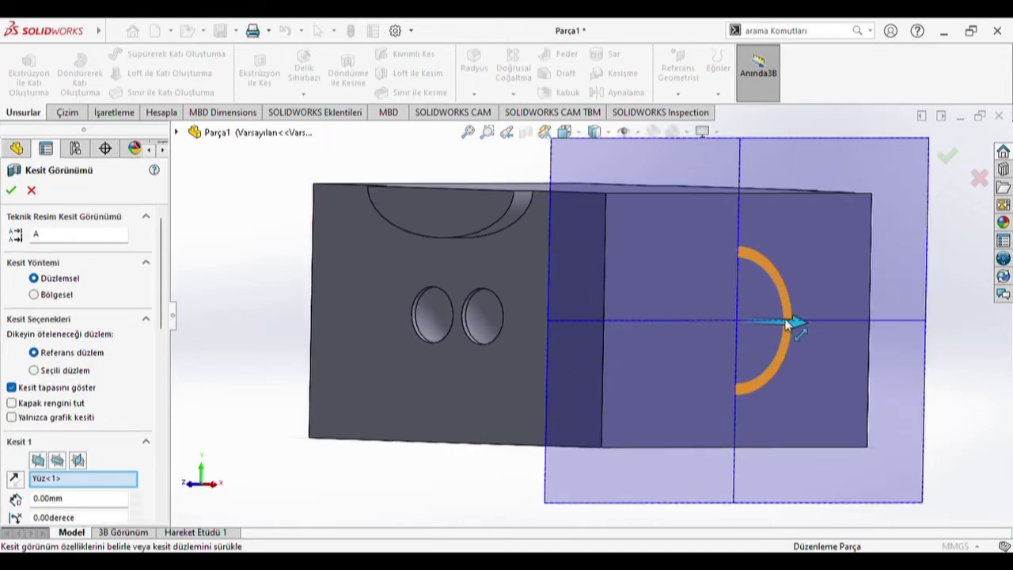
{"action": "left_click_drag", "start_coordinate": [771, 321], "coordinate": [654, 348]}
{"action": "middle_click_drag", "start_coordinate": [679, 344], "coordinate": [641, 323]}
{"action": "left_click_drag", "start_coordinate": [640, 330], "coordinate": [566, 339]}
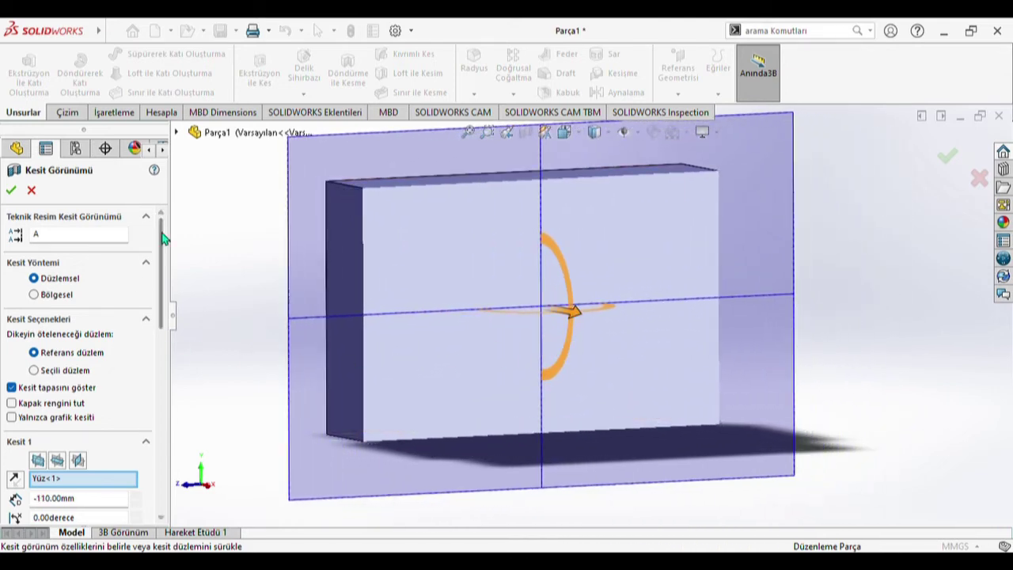
{"action": "left_click", "coordinate": [32, 190]}
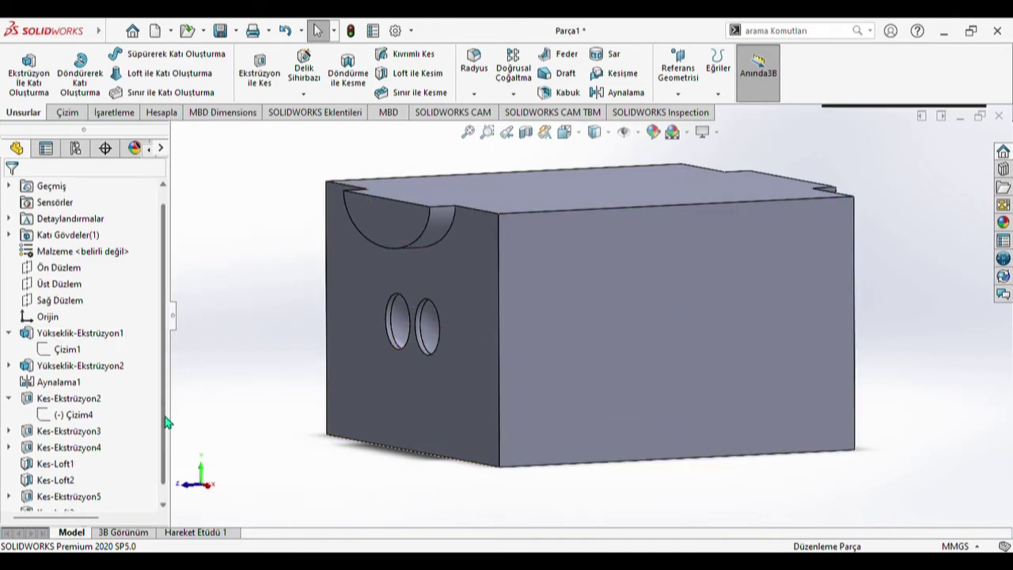
Step: Open the Kes-Loft1 lofted cut for editing
{"action": "scroll", "coordinate": [59, 465], "scroll_direction": "down", "scroll_amount": 1}
{"action": "left_click", "coordinate": [53, 449]}
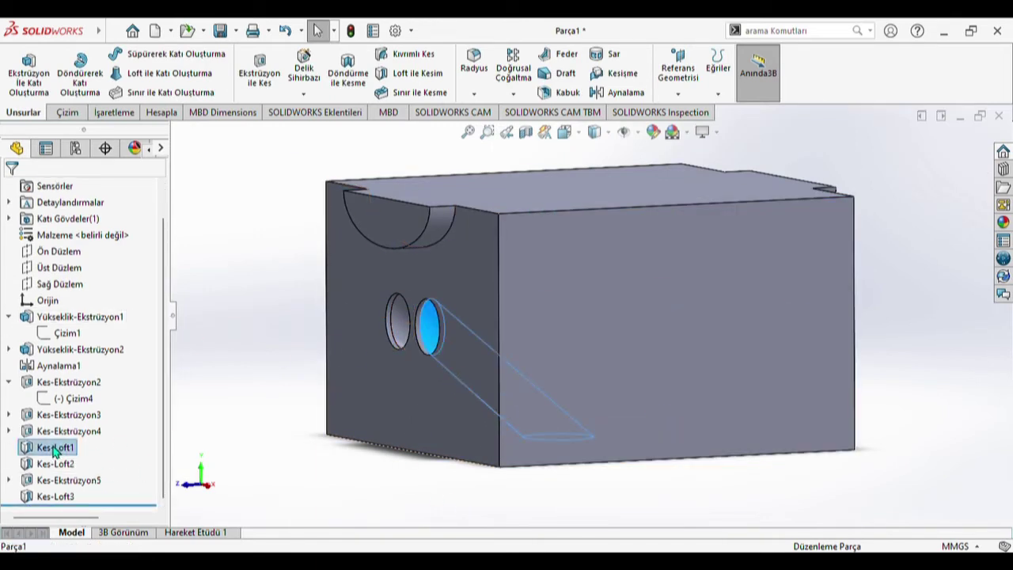
{"action": "left_click", "coordinate": [120, 450]}
{"action": "left_click", "coordinate": [57, 445]}
{"action": "left_click", "coordinate": [123, 456]}
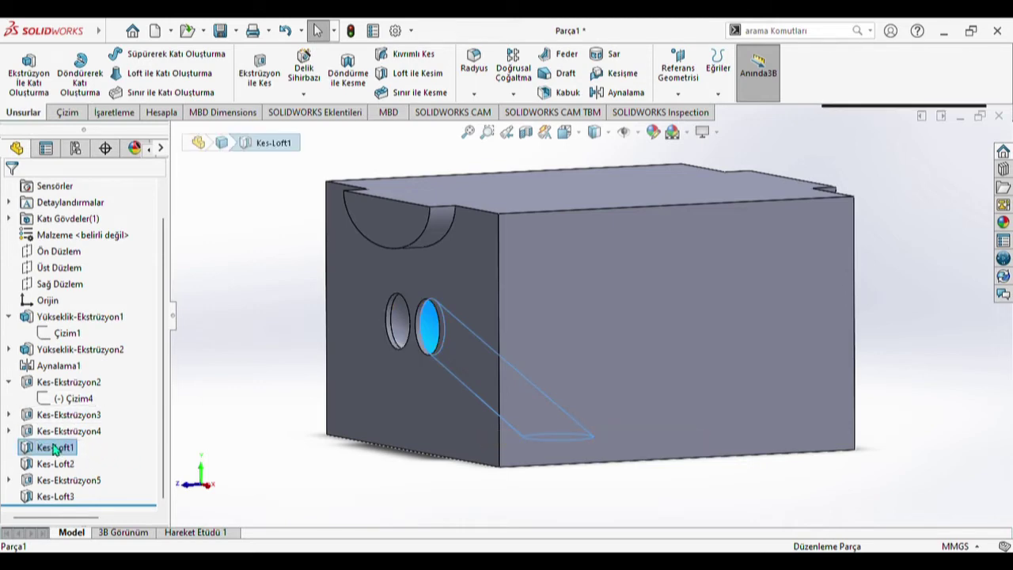
{"action": "left_click", "coordinate": [67, 203]}
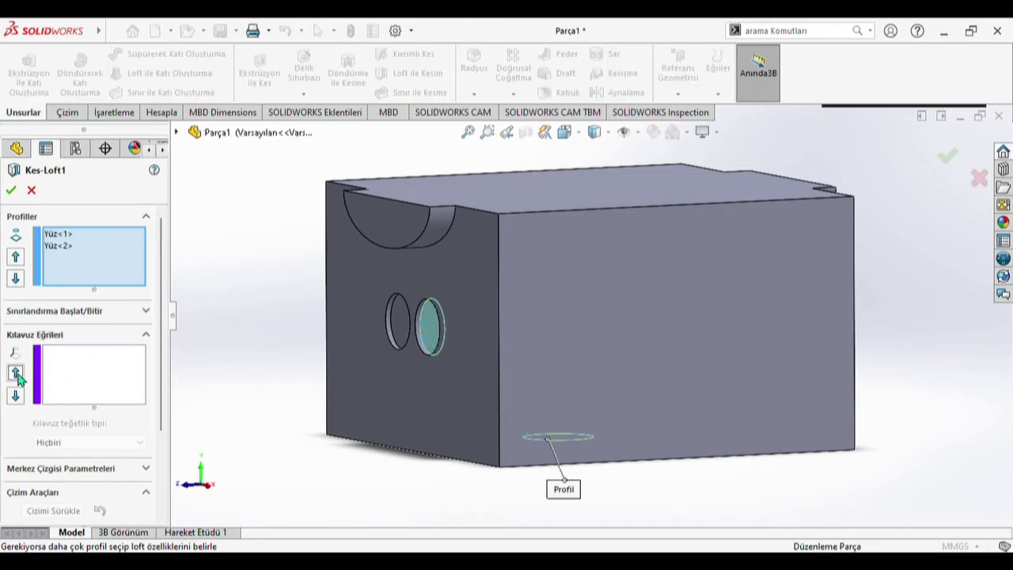
Step: Try to select a guide curve running between the two profiles of Kes-Loft1
{"action": "left_click", "coordinate": [126, 394]}
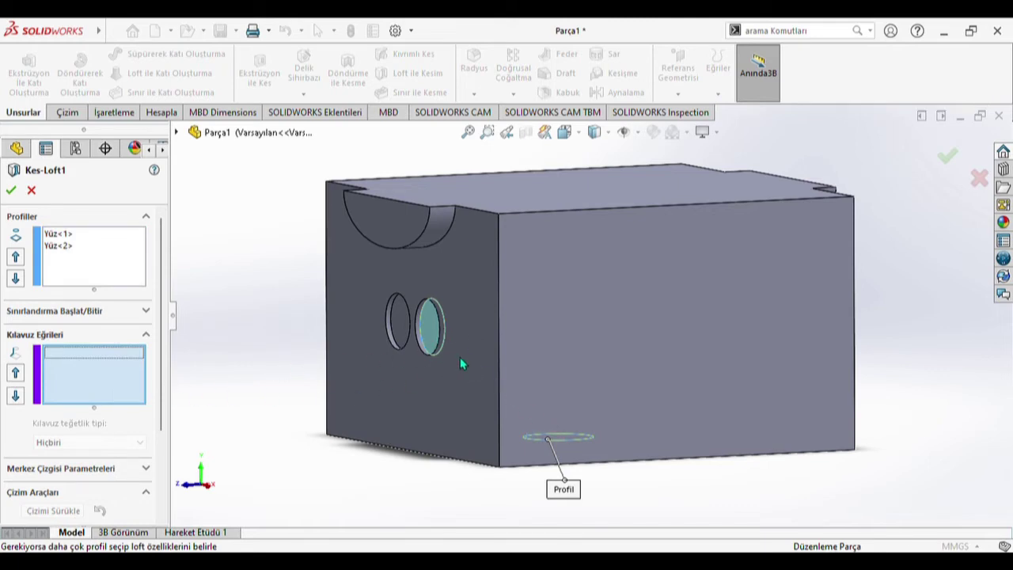
{"action": "left_click", "coordinate": [477, 368]}
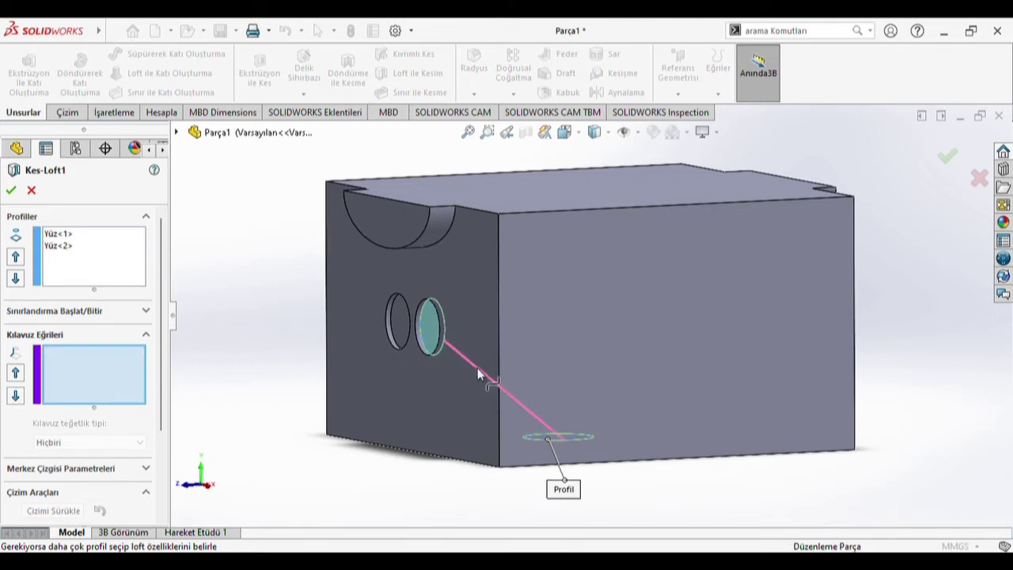
{"action": "left_click_drag", "start_coordinate": [486, 353], "coordinate": [487, 365]}
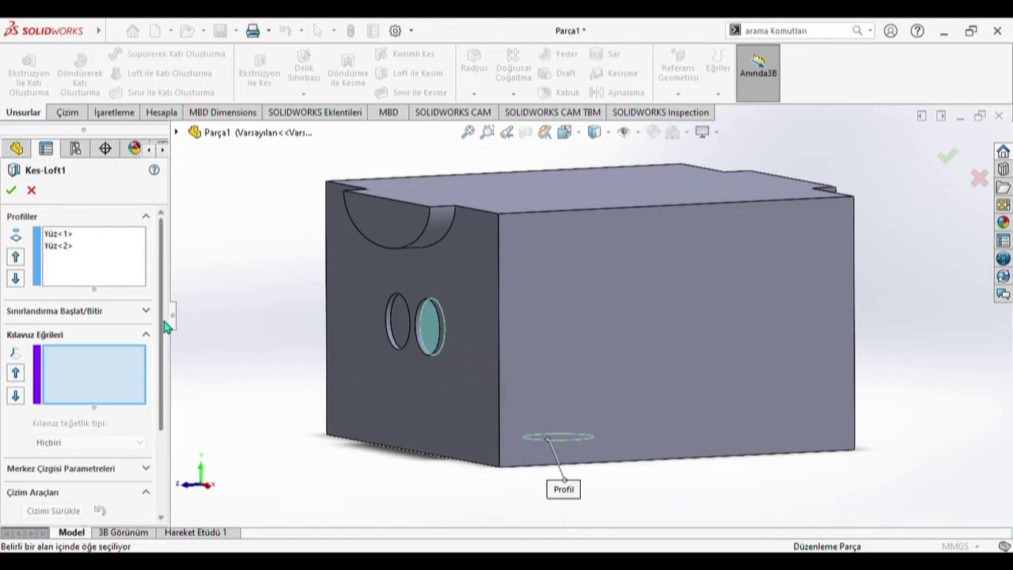
{"action": "scroll", "coordinate": [168, 326], "scroll_direction": "down", "scroll_amount": 5}
{"action": "left_click", "coordinate": [111, 348]}
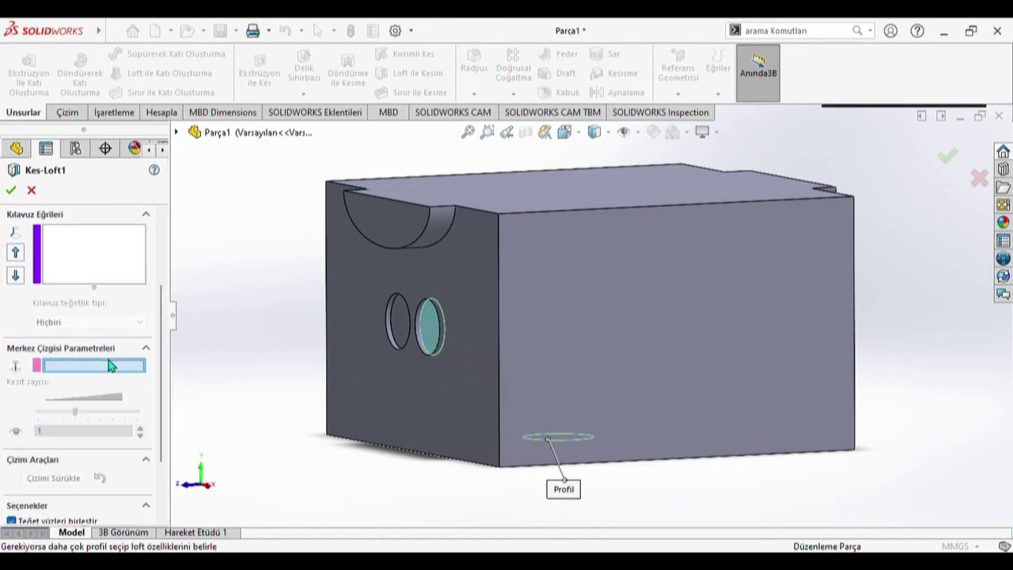
{"action": "scroll", "coordinate": [158, 418], "scroll_direction": "down", "scroll_amount": 4}
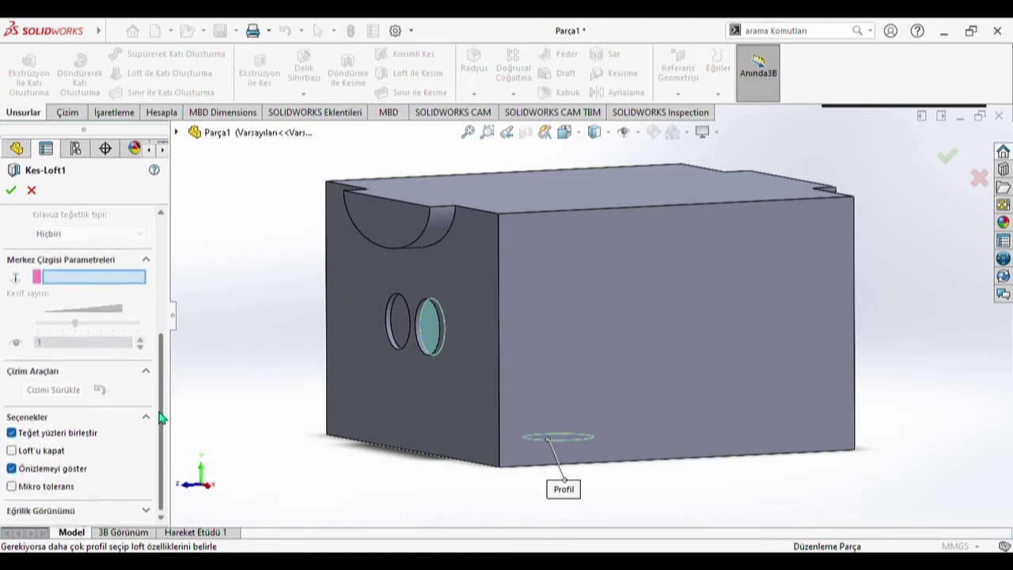
{"action": "left_click", "coordinate": [113, 373]}
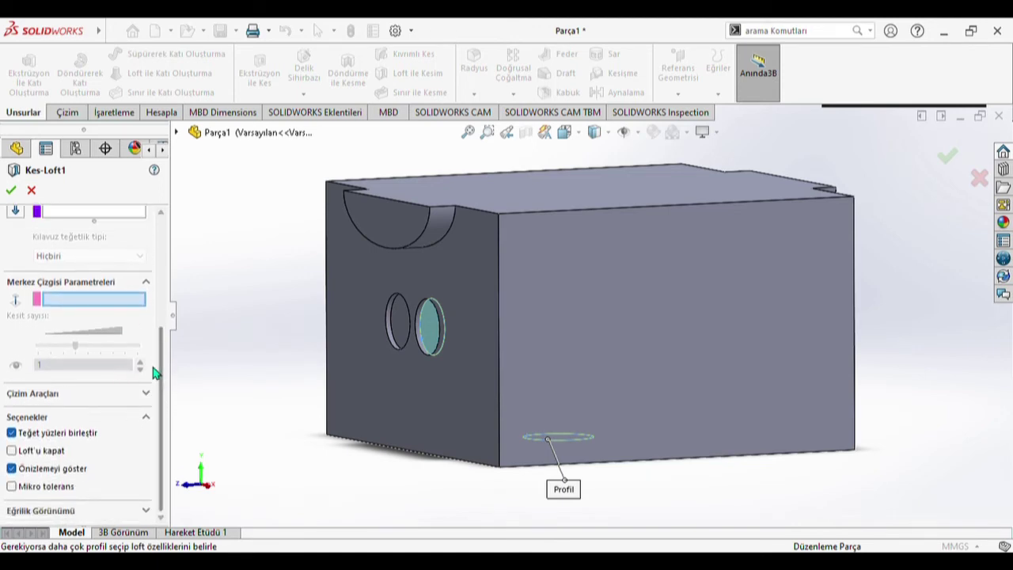
{"action": "left_click_drag", "start_coordinate": [162, 354], "coordinate": [163, 222]}
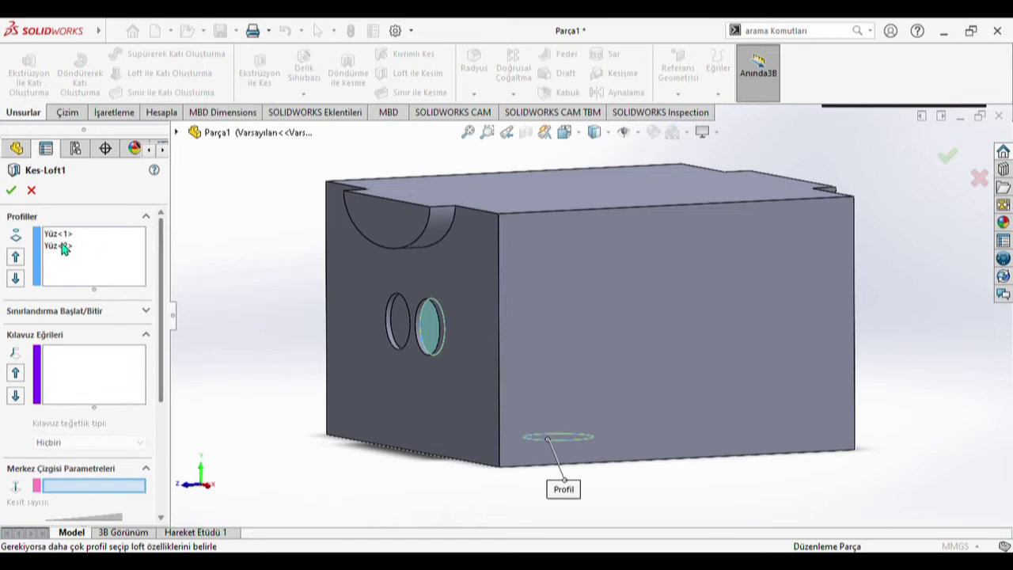
{"action": "left_click", "coordinate": [20, 280]}
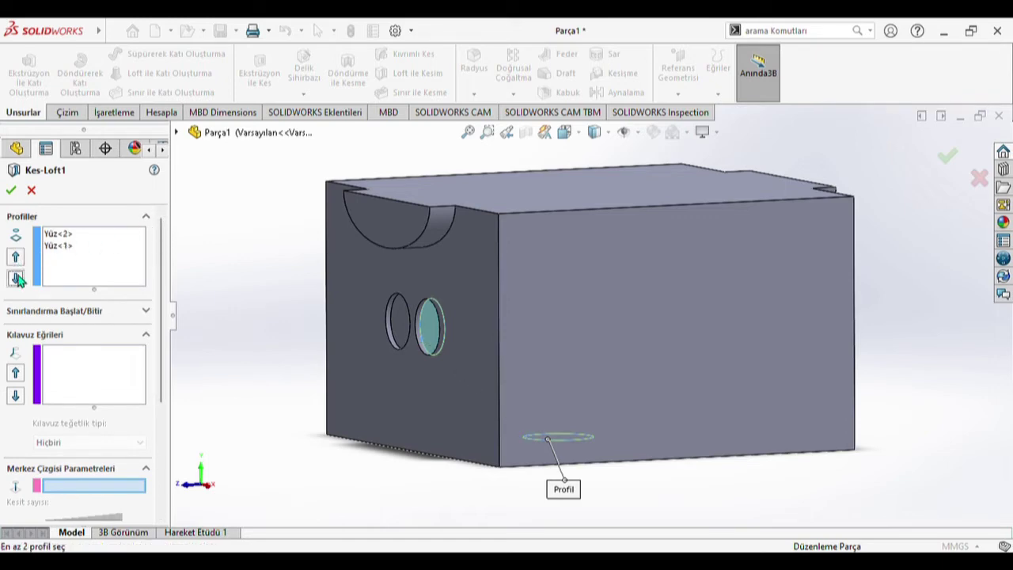
{"action": "left_click", "coordinate": [20, 280]}
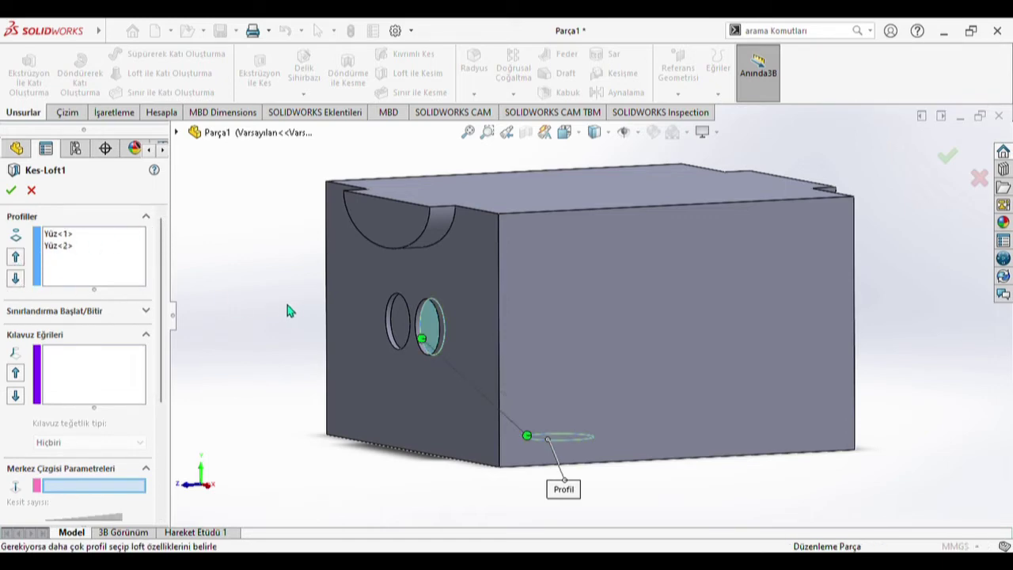
{"action": "left_click", "coordinate": [31, 189]}
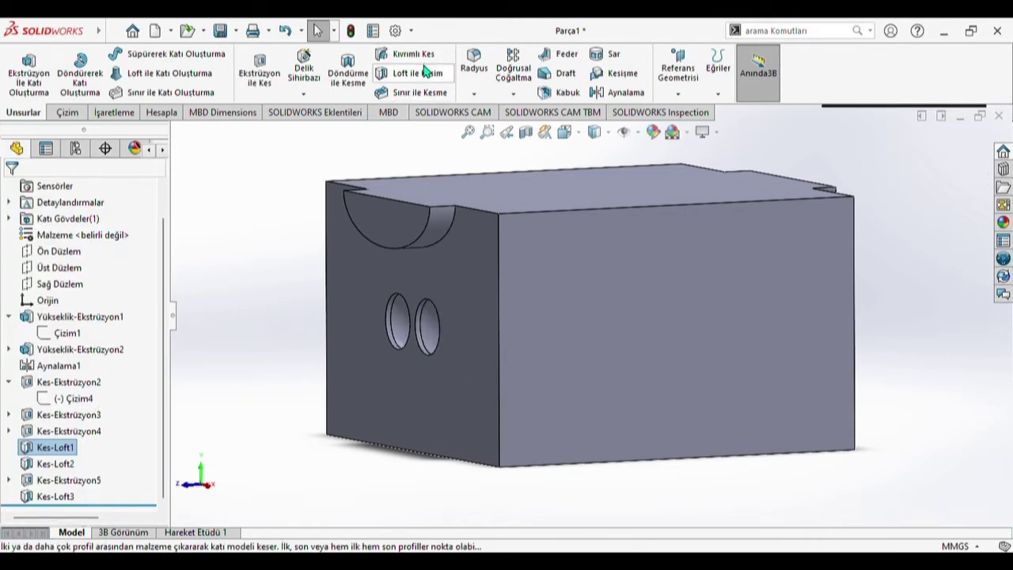
Step: Delete the Kes-Loft1 lofted cut from the part
{"action": "left_click", "coordinate": [59, 448]}
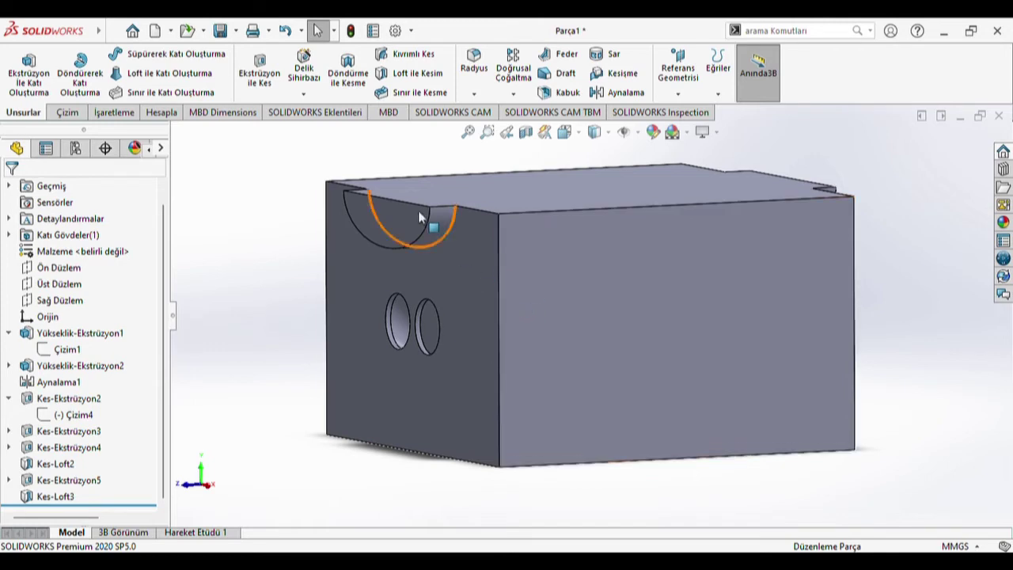
Step: Try a swept cut using the uncut front-face recess as profile and the edge of the uncut underside recess as path
{"action": "left_click", "coordinate": [434, 327]}
{"action": "middle_click_drag", "start_coordinate": [494, 377], "coordinate": [500, 313]}
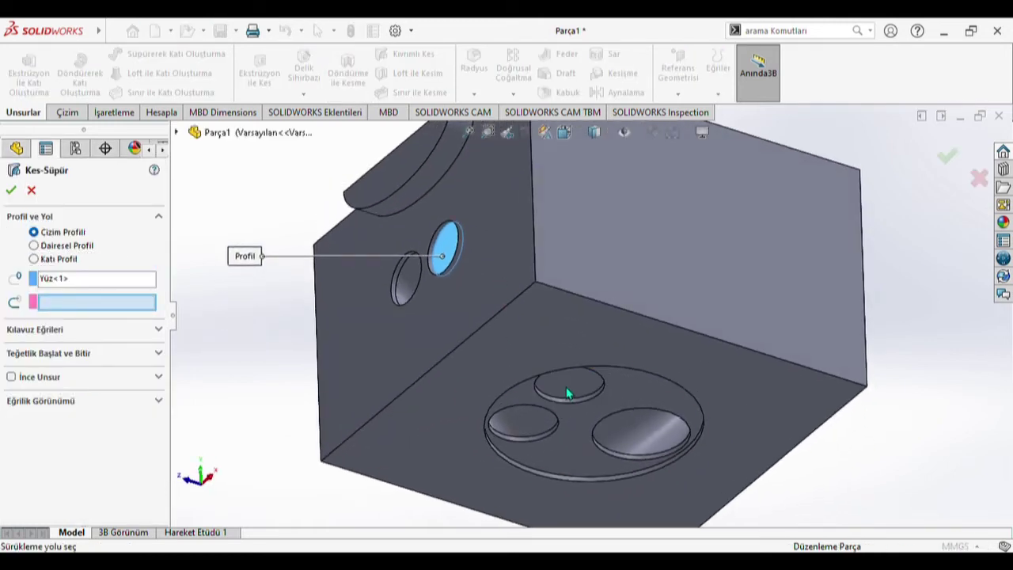
{"action": "left_click", "coordinate": [587, 395]}
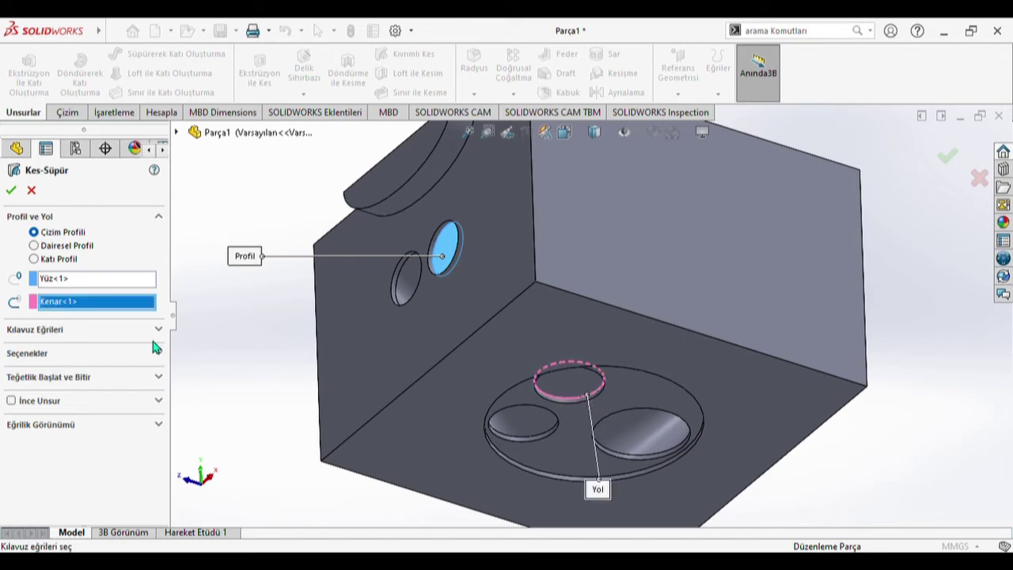
{"action": "left_click", "coordinate": [124, 330]}
{"action": "left_click", "coordinate": [11, 191]}
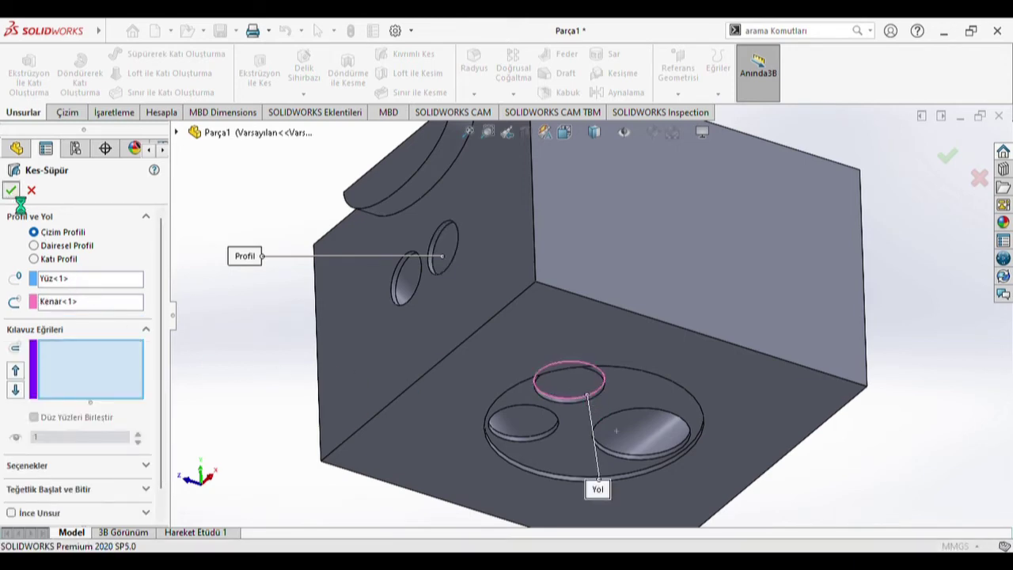
{"action": "left_click", "coordinate": [31, 191]}
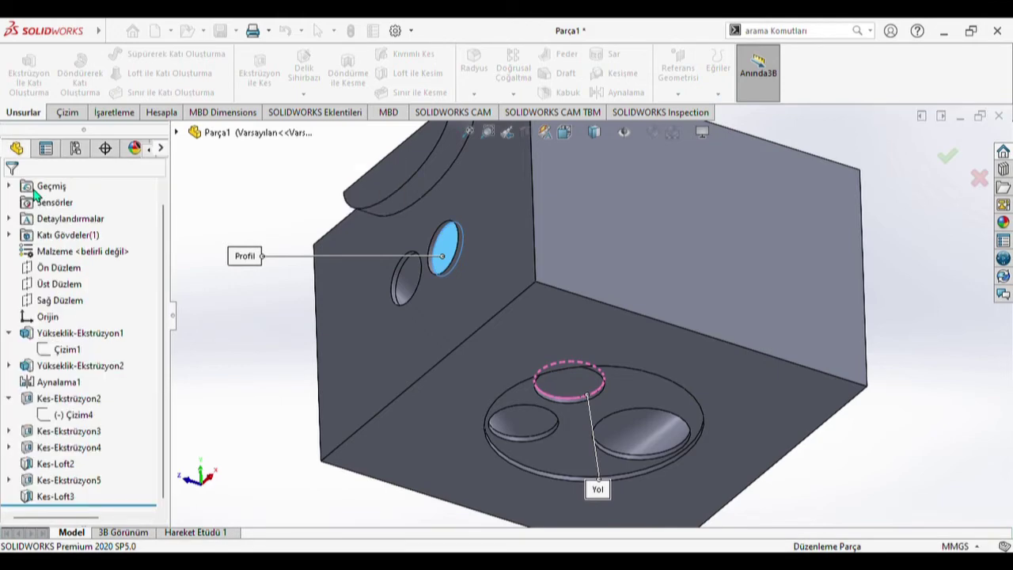
Step: Start a lofted cut with the uncut front-face recess and the uncut inner underside recess as its two profiles
{"action": "mouse_move", "coordinate": [448, 250]}
{"action": "middle_mouse_down"}
{"action": "mouse_move", "coordinate": [455, 324]}
{"action": "mouse_move", "coordinate": [498, 287]}
{"action": "mouse_move", "coordinate": [546, 355]}
{"action": "mouse_move", "coordinate": [532, 368]}
{"action": "mouse_move", "coordinate": [354, 274]}
{"action": "middle_mouse_up"}
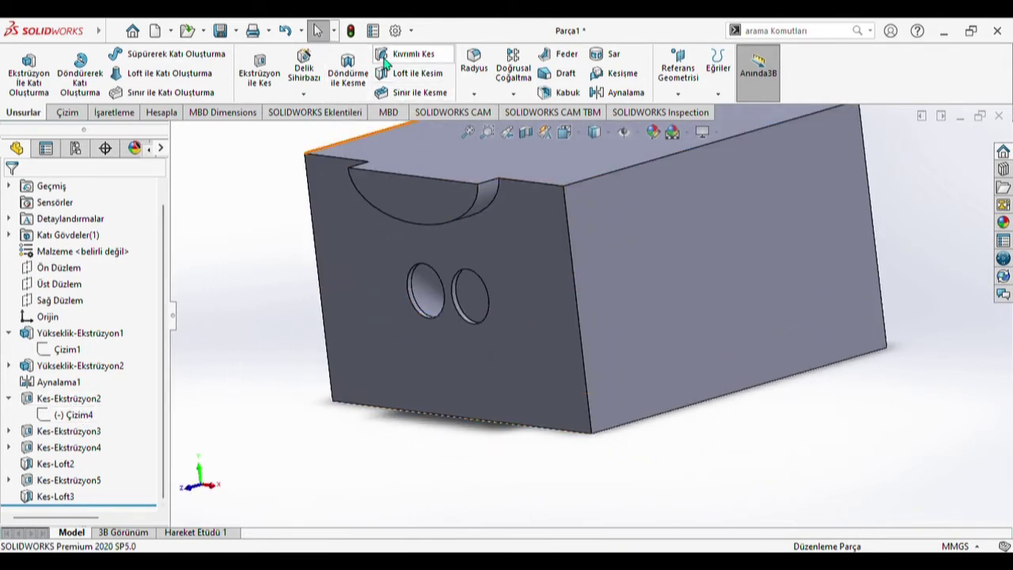
{"action": "left_click", "coordinate": [406, 74]}
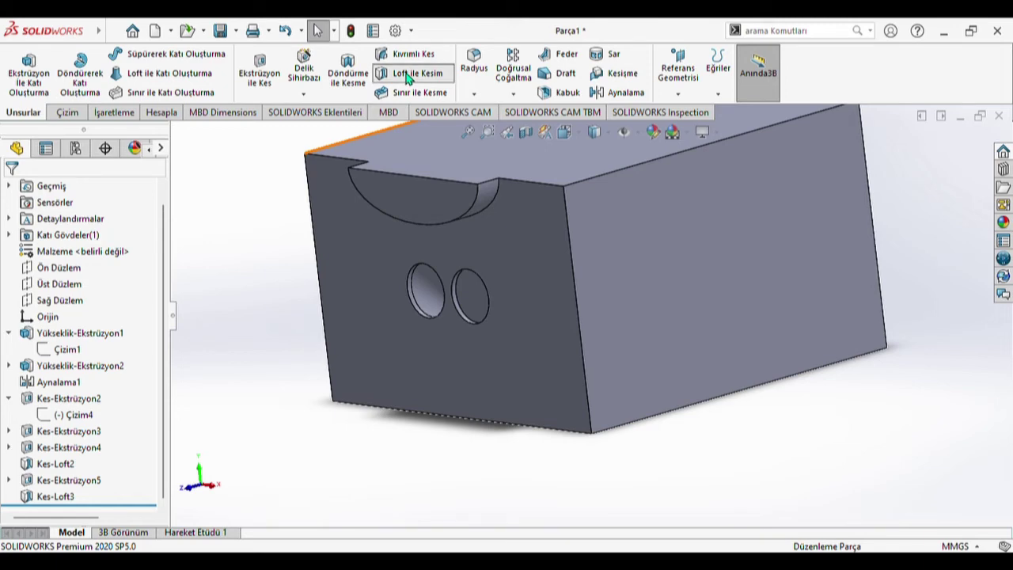
{"action": "left_click", "coordinate": [473, 305]}
{"action": "middle_click_drag", "start_coordinate": [511, 362], "coordinate": [543, 319]}
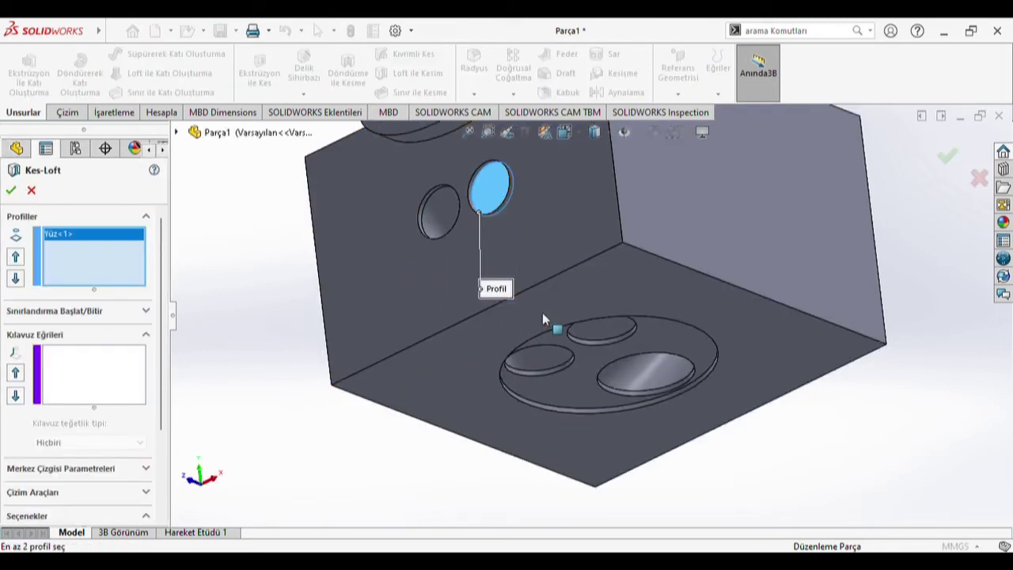
{"action": "left_click", "coordinate": [589, 332]}
{"action": "scroll", "coordinate": [162, 360], "scroll_direction": "down", "scroll_amount": 3}
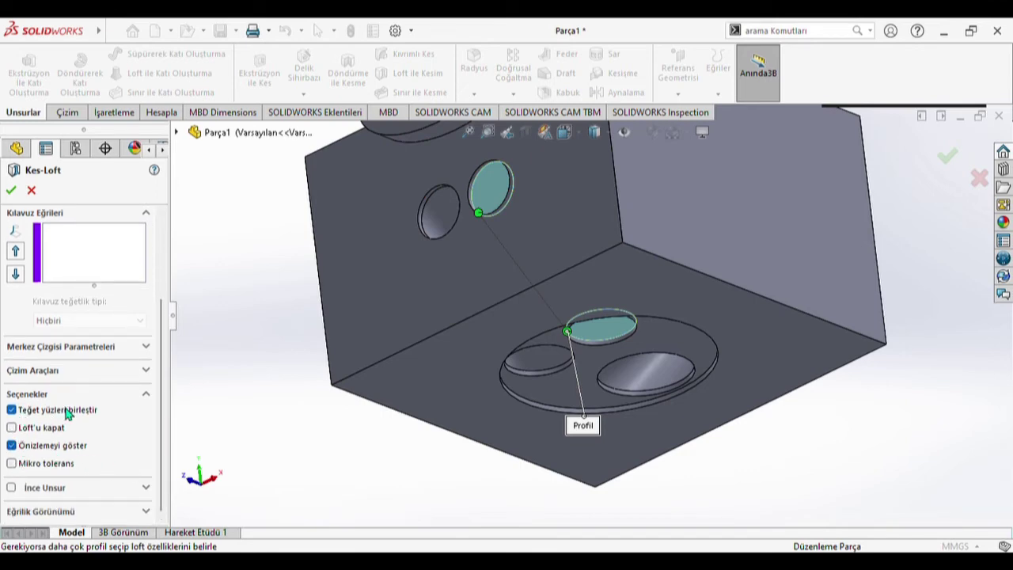
{"action": "left_click", "coordinate": [13, 488]}
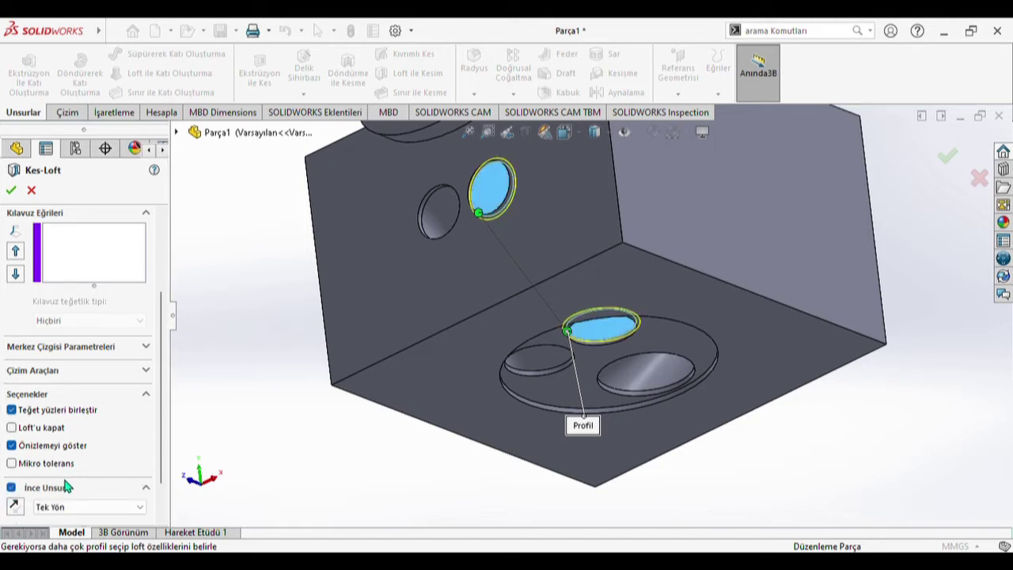
{"action": "scroll", "coordinate": [157, 444], "scroll_direction": "down", "scroll_amount": 2}
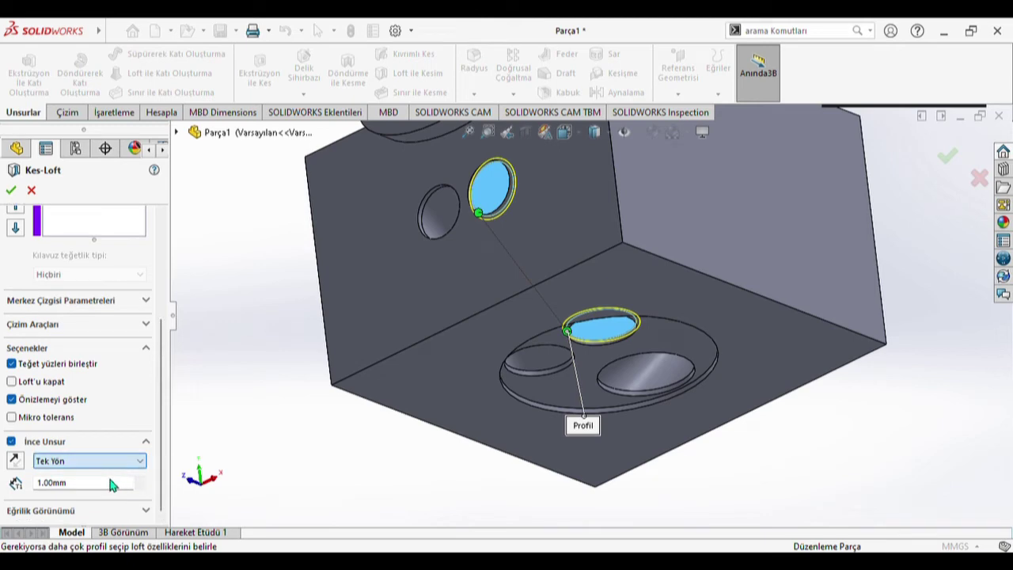
{"action": "left_click", "coordinate": [111, 485]}
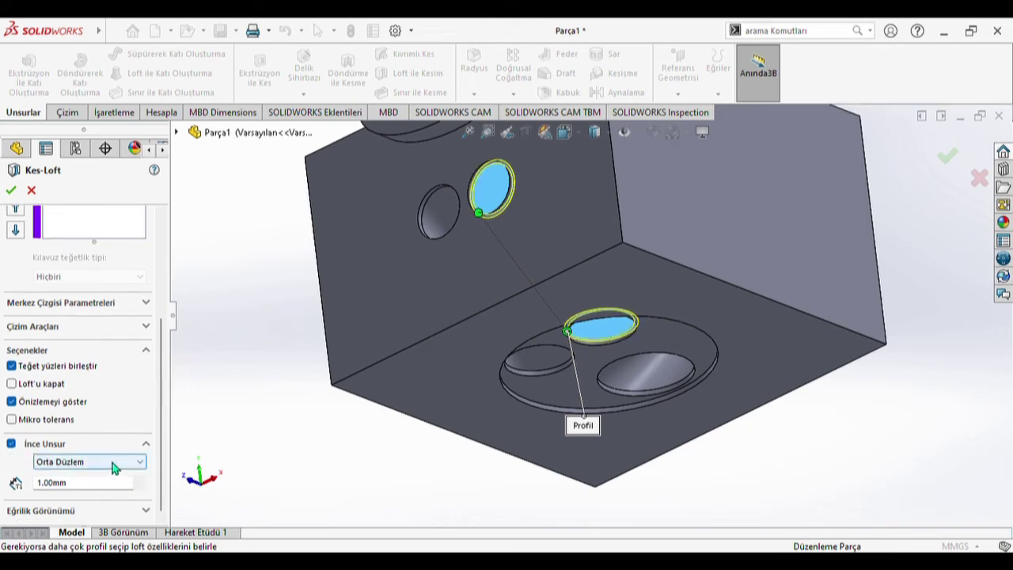
{"action": "key", "text": "Down"}
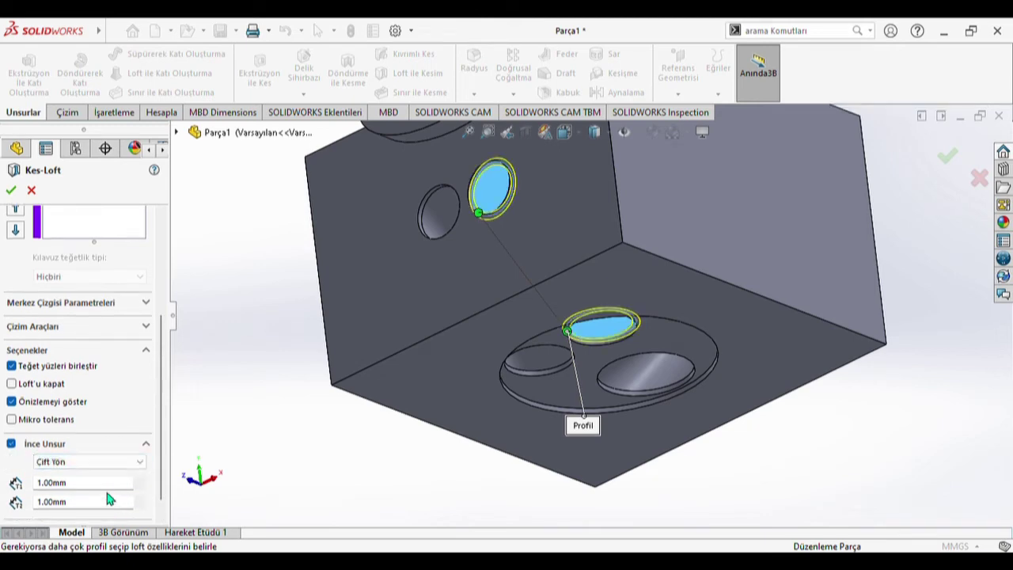
{"action": "key", "text": "Up"}
{"action": "key", "text": "Up"}
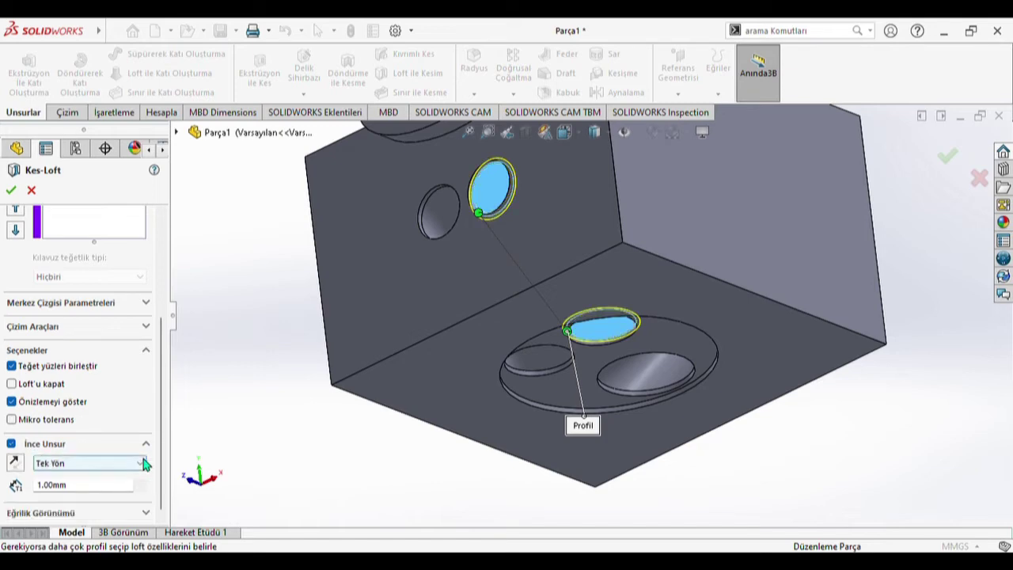
{"action": "left_click_drag", "start_coordinate": [160, 441], "coordinate": [155, 457]}
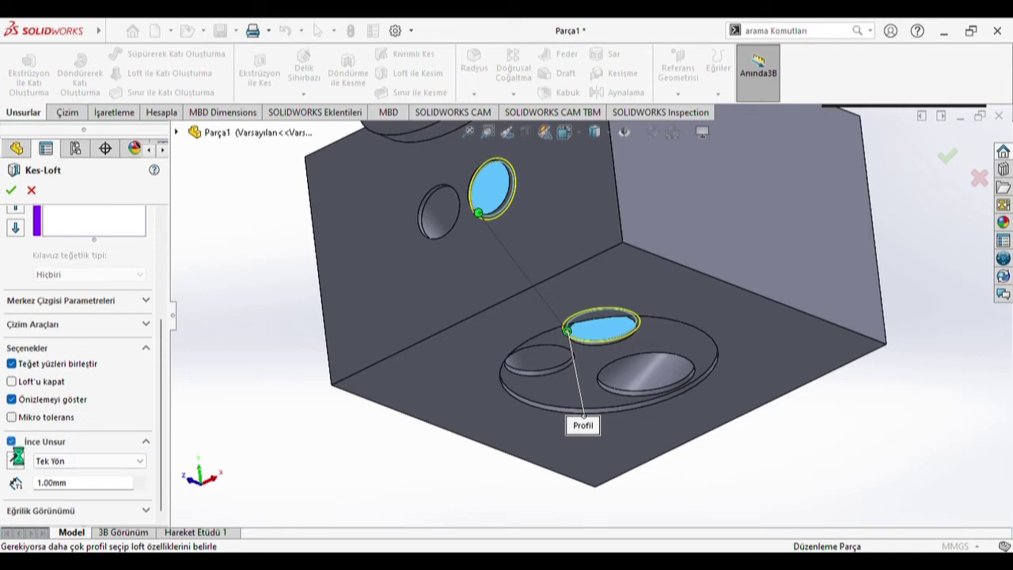
{"action": "left_click", "coordinate": [12, 442]}
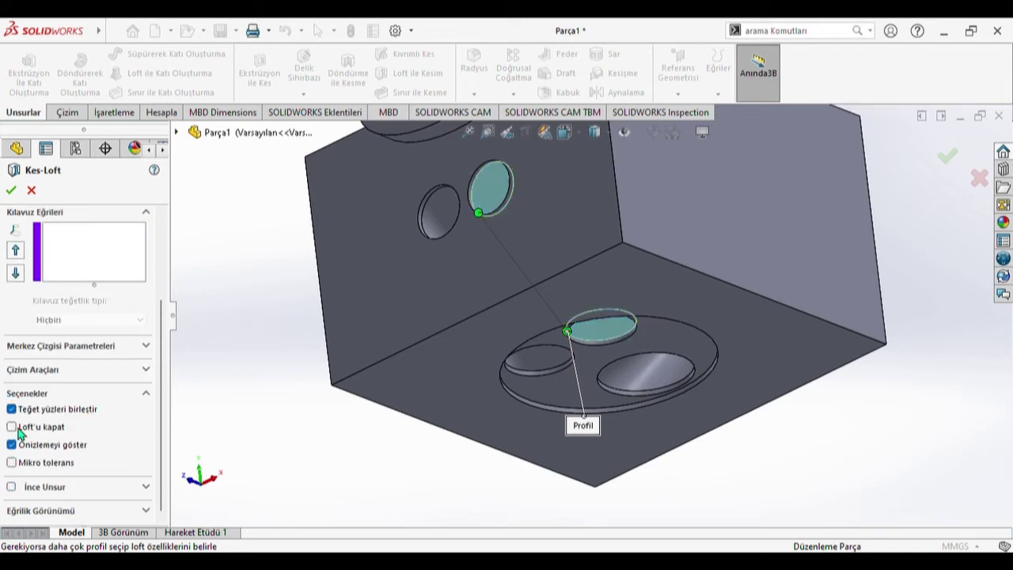
{"action": "left_click", "coordinate": [96, 349]}
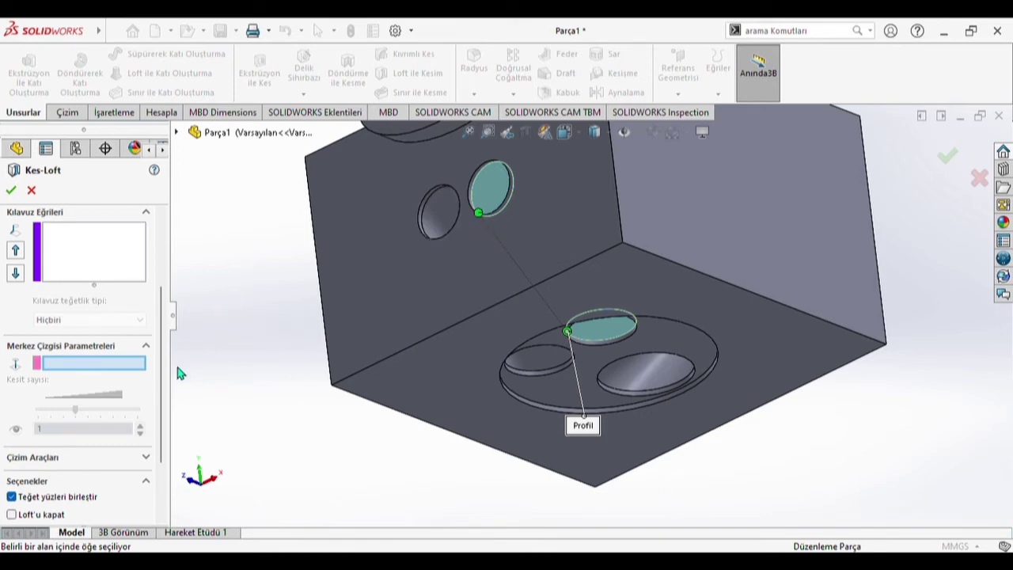
Step: Set the new loft's start constraint to Profile Dik (normal to profile) and create the lofted cut
{"action": "scroll", "coordinate": [167, 301], "scroll_direction": "up", "scroll_amount": 3}
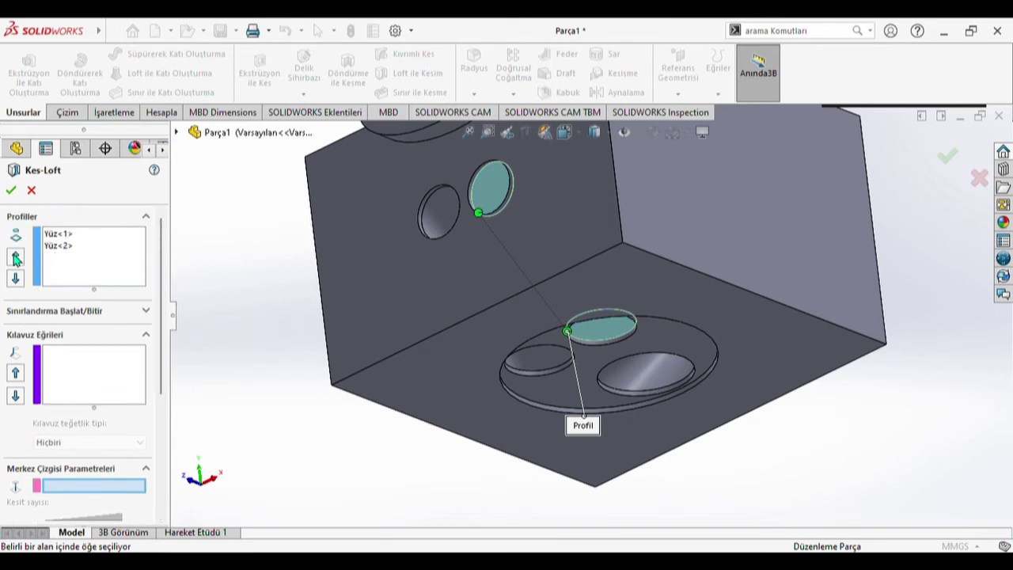
{"action": "left_click", "coordinate": [33, 315]}
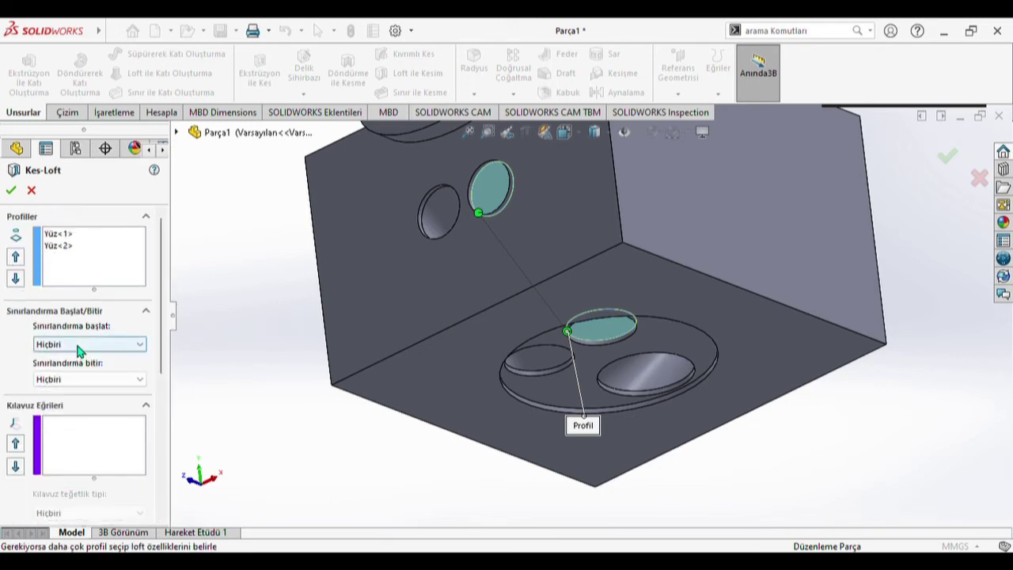
{"action": "left_click", "coordinate": [84, 377]}
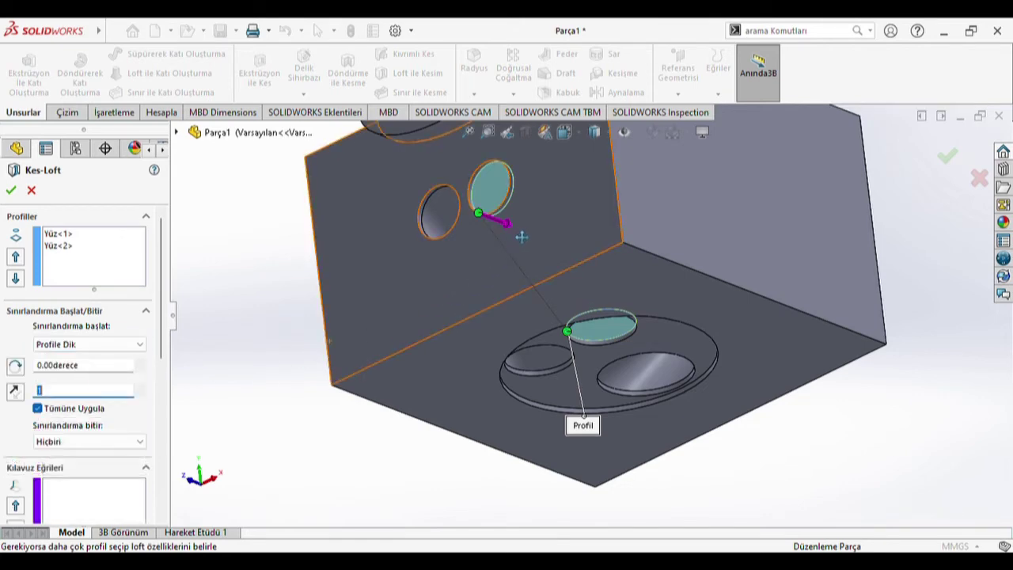
{"action": "left_click", "coordinate": [11, 194]}
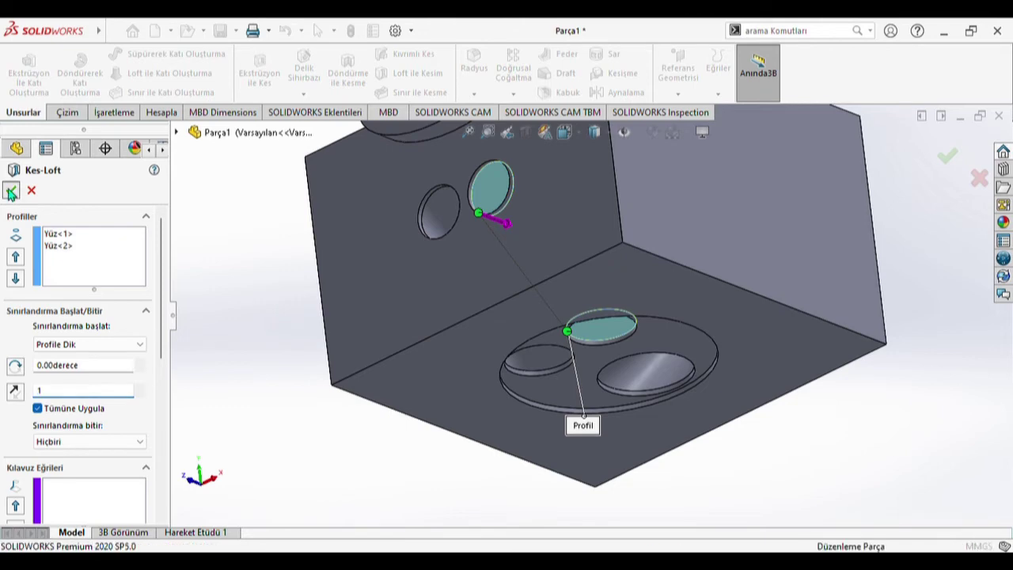
Step: Edit the Kes-Loft2 lofted cut so its start constraint is Profile Dik (normal to profile)
{"action": "middle_click_drag", "start_coordinate": [471, 281], "coordinate": [421, 454]}
{"action": "scroll", "coordinate": [163, 445], "scroll_direction": "down", "scroll_amount": 1}
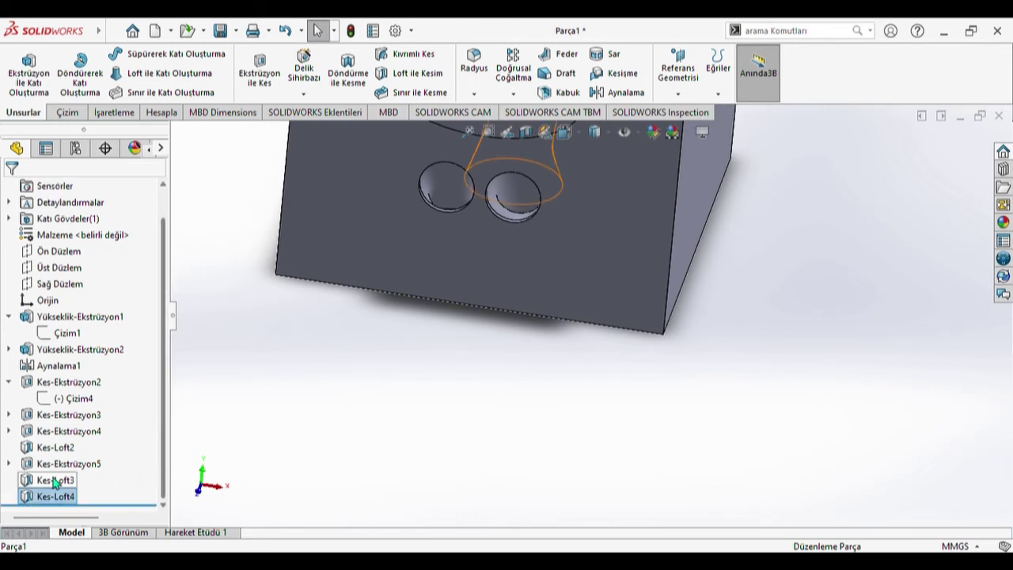
{"action": "left_click", "coordinate": [54, 448]}
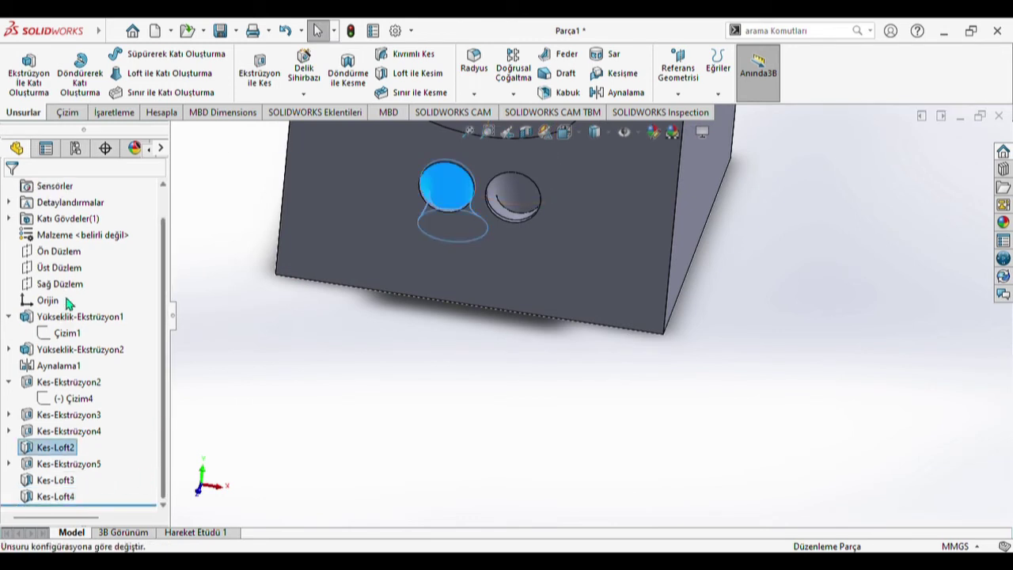
{"action": "left_click", "coordinate": [58, 206]}
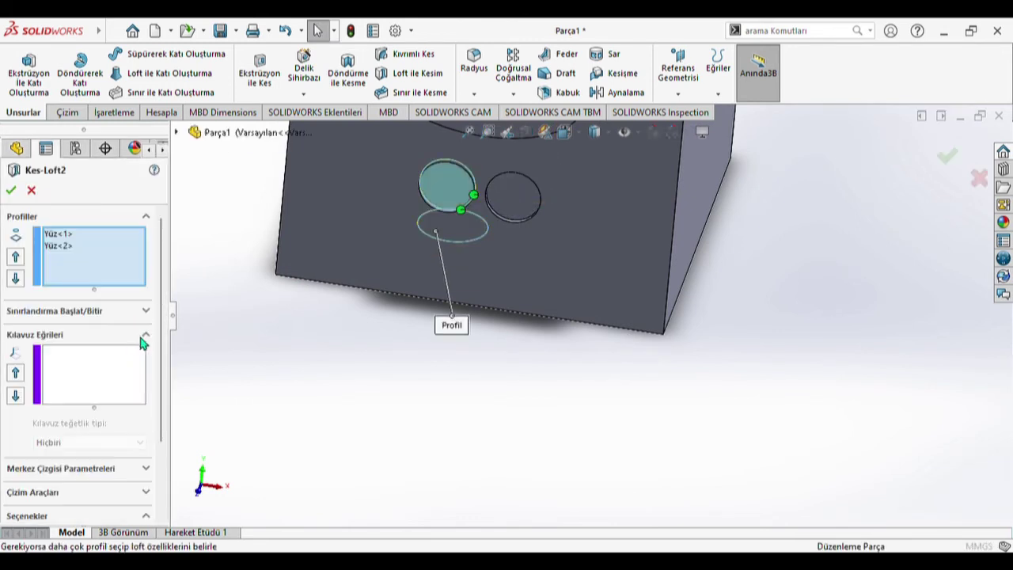
{"action": "left_click", "coordinate": [124, 314]}
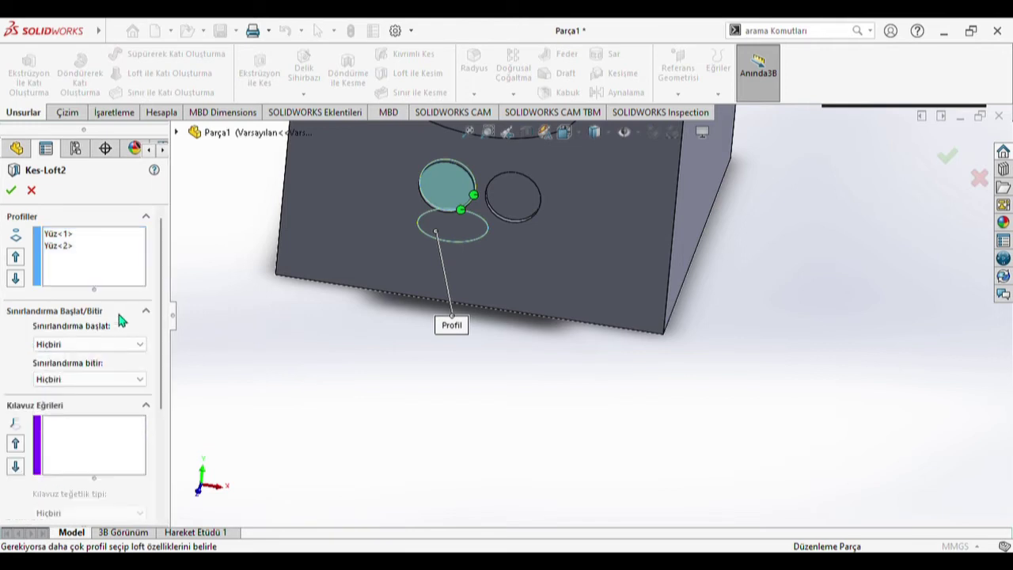
{"action": "scroll", "coordinate": [67, 346], "scroll_direction": "down", "scroll_amount": 1}
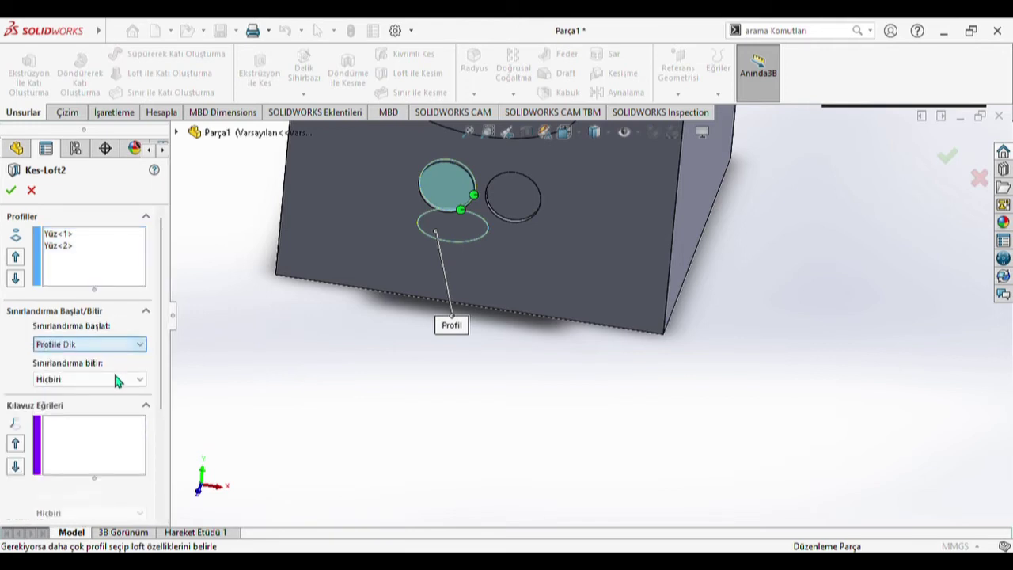
{"action": "left_click", "coordinate": [11, 193]}
Step: Edit the Kes-Loft3 lofted cut with Profile Dik (normal to profile) as its start constraint and Hiçbiri (none) as its end constraint
{"action": "mouse_move", "coordinate": [450, 288]}
{"action": "middle_mouse_down"}
{"action": "mouse_move", "coordinate": [371, 308]}
{"action": "mouse_move", "coordinate": [500, 244]}
{"action": "mouse_move", "coordinate": [531, 409]}
{"action": "mouse_move", "coordinate": [524, 430]}
{"action": "mouse_move", "coordinate": [527, 398]}
{"action": "middle_mouse_up"}
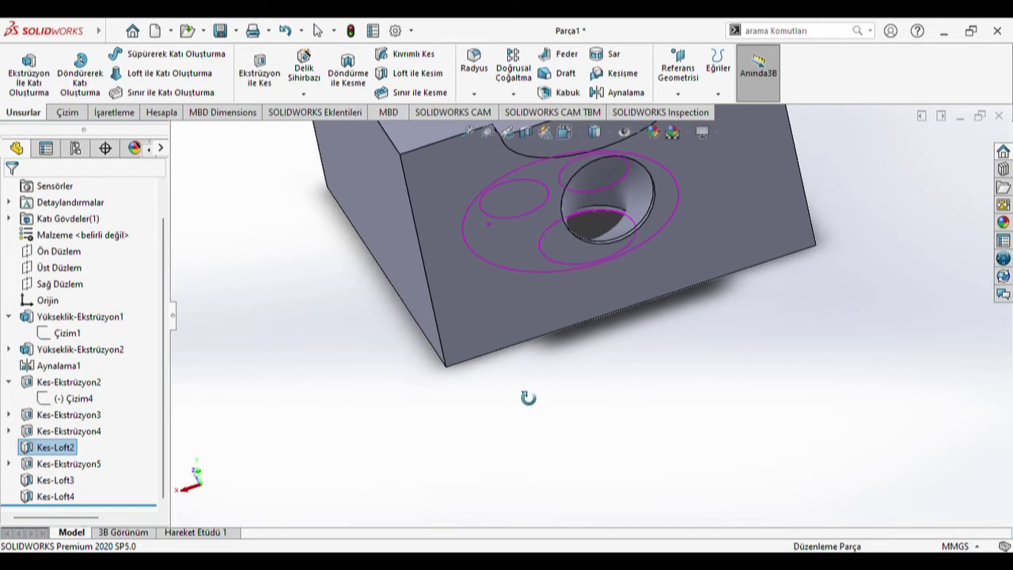
{"action": "left_click", "coordinate": [65, 481]}
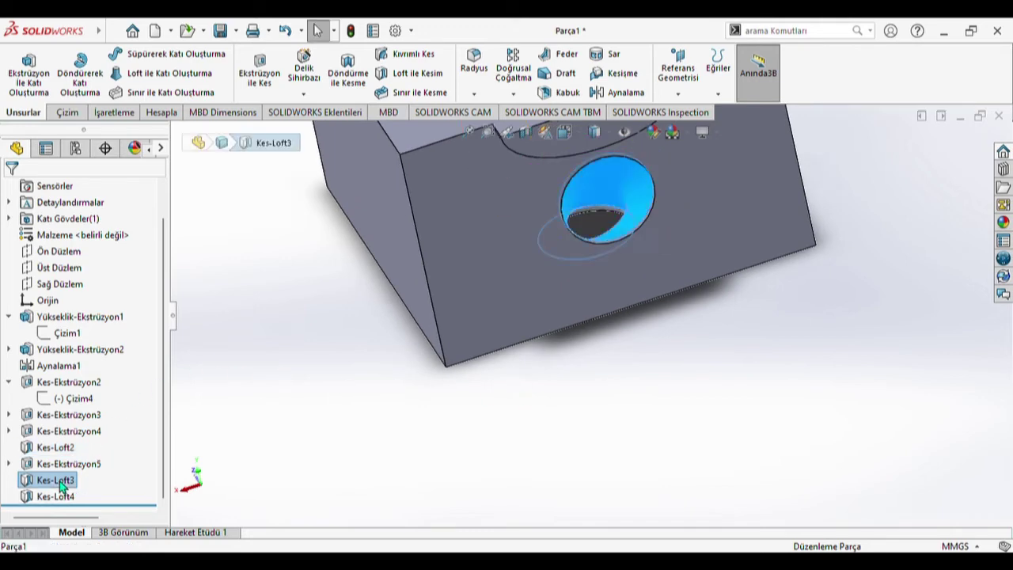
{"action": "left_click", "coordinate": [76, 205]}
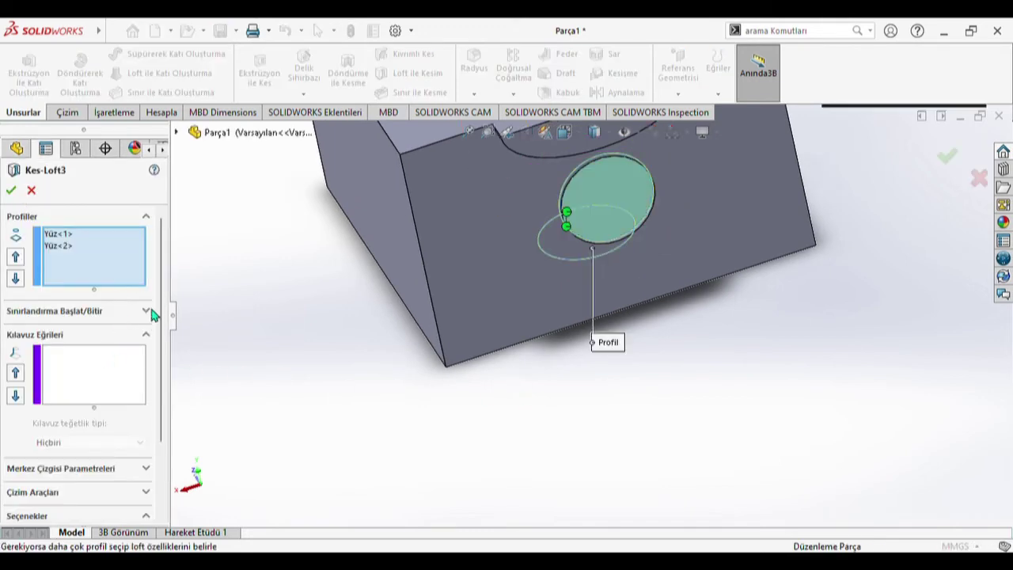
{"action": "left_click_drag", "start_coordinate": [158, 317], "coordinate": [157, 386]}
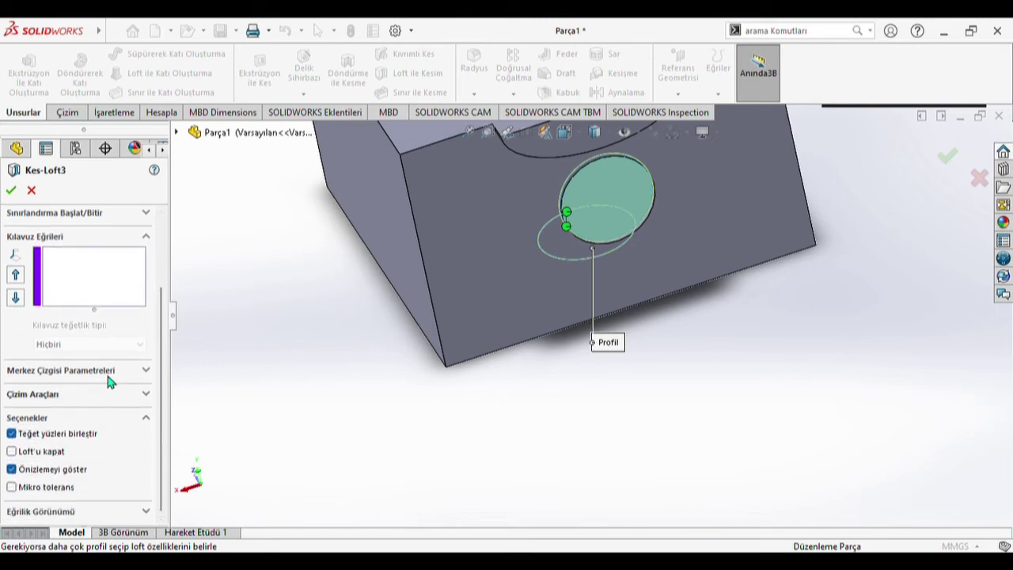
{"action": "left_click", "coordinate": [127, 218]}
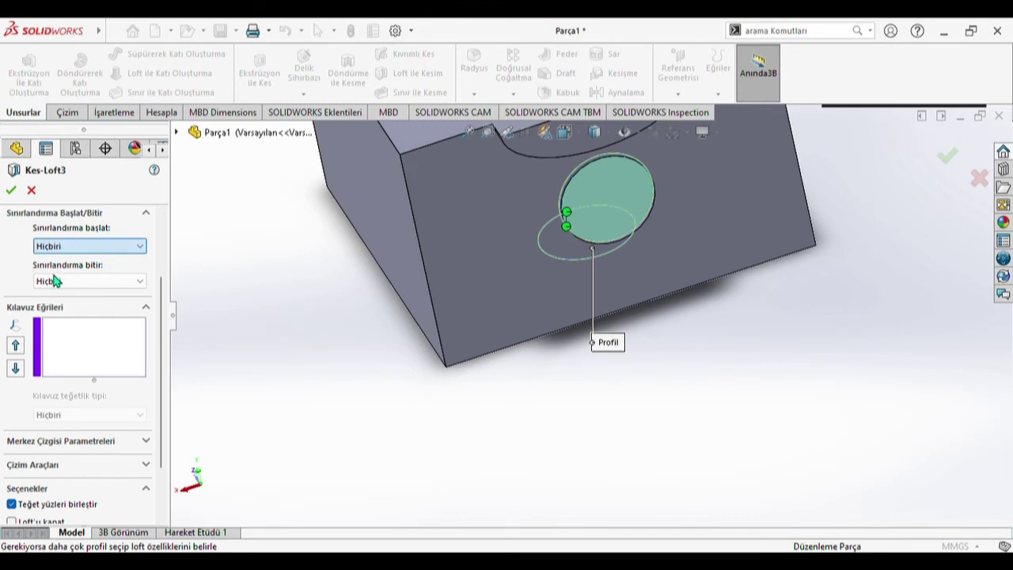
{"action": "left_click", "coordinate": [115, 247]}
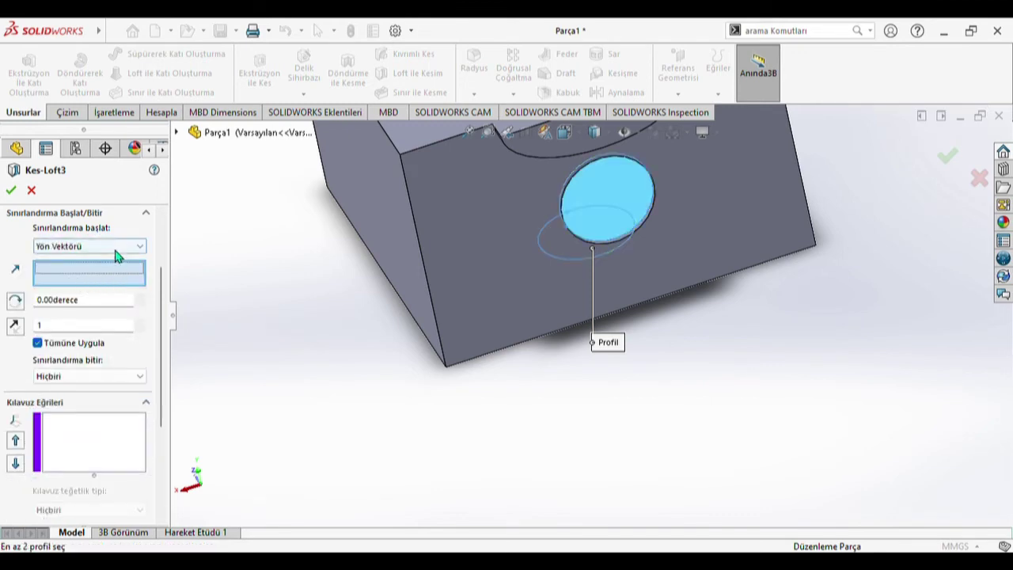
{"action": "left_click", "coordinate": [108, 276]}
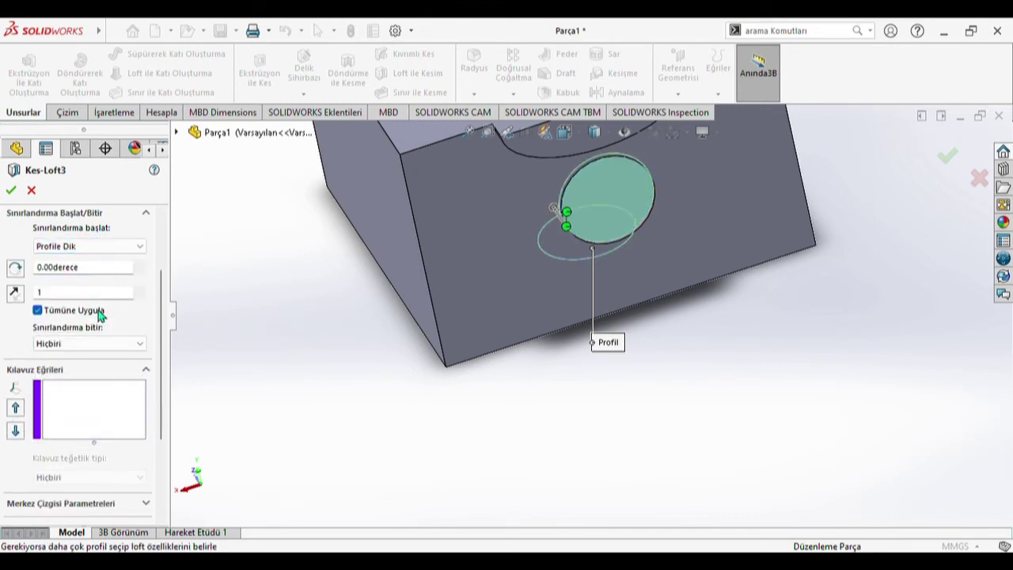
{"action": "left_click", "coordinate": [95, 381]}
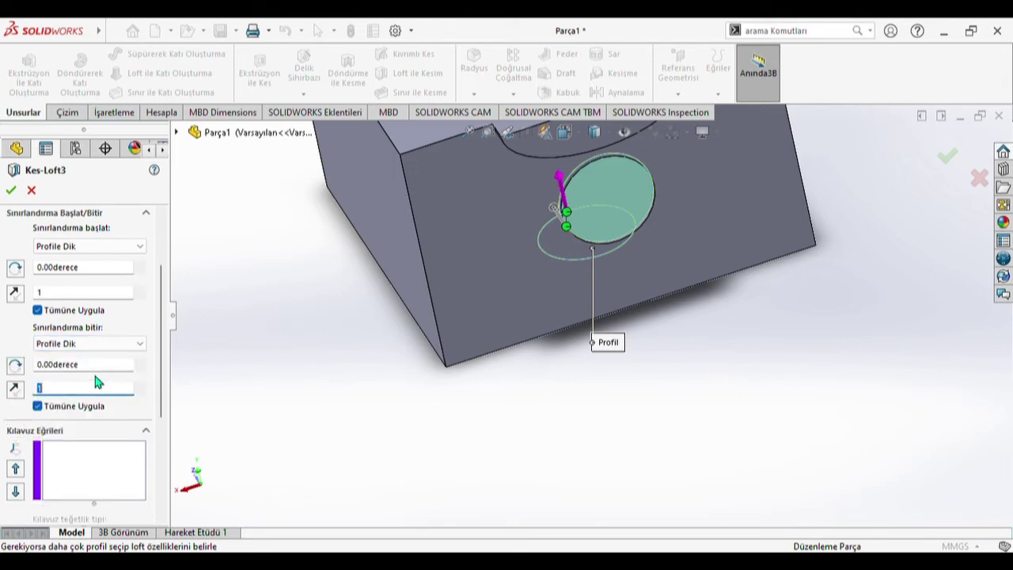
{"action": "left_click", "coordinate": [95, 347]}
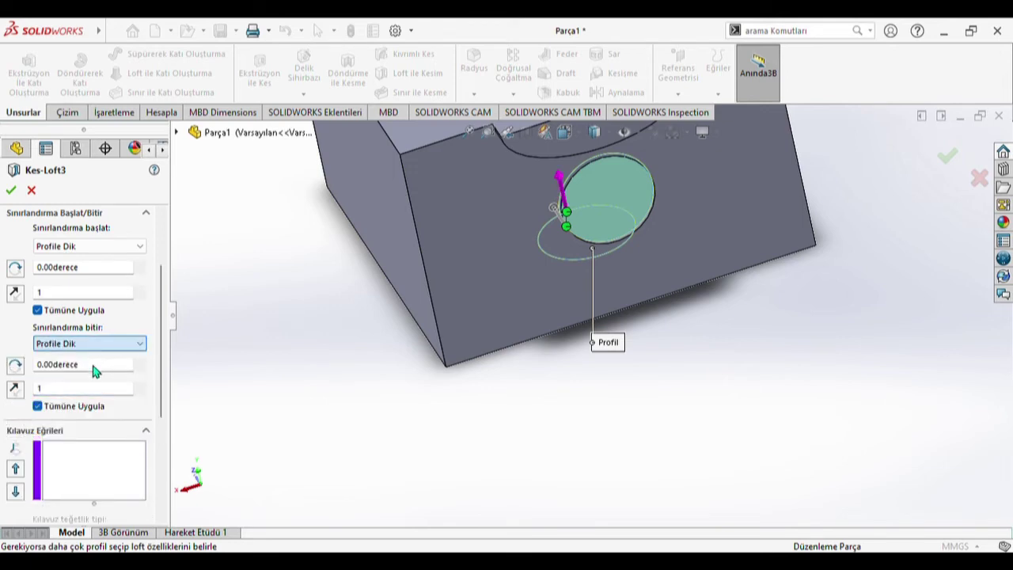
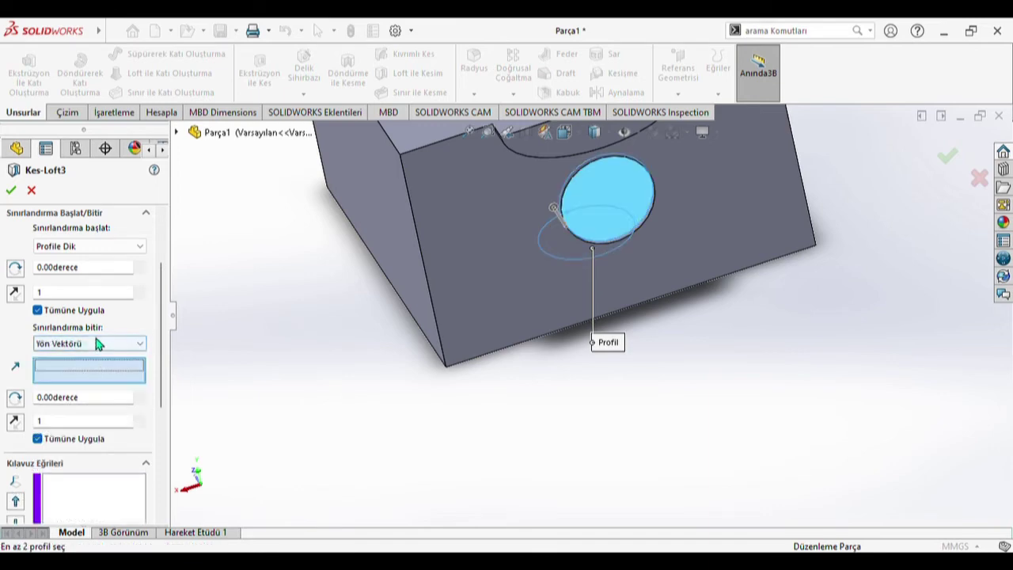
{"action": "scroll", "coordinate": [94, 348], "scroll_direction": "up", "scroll_amount": 1}
{"action": "left_click", "coordinate": [11, 190]}
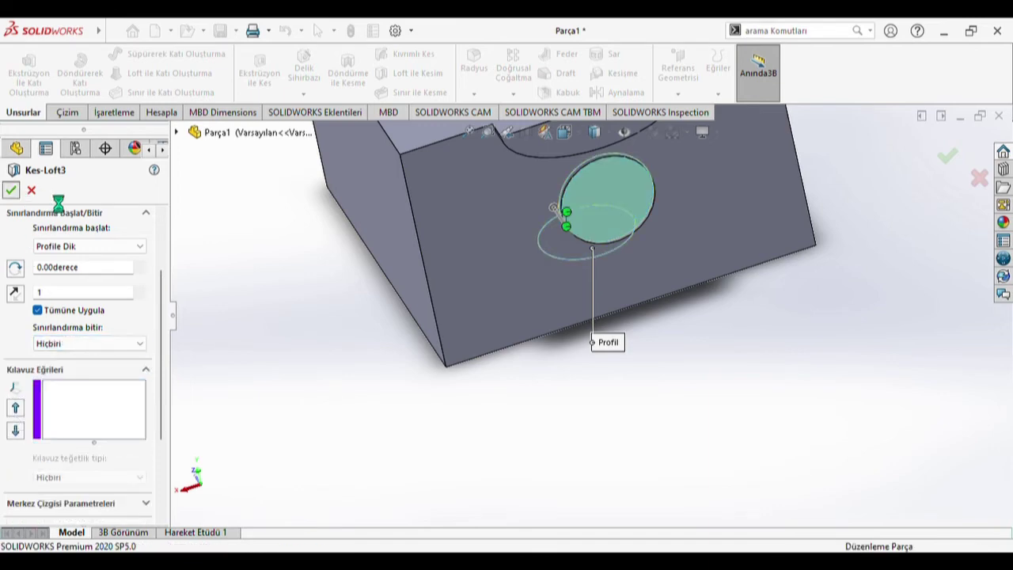
Step: Preview a planar section of the block parallel to its plain side face, offset -97 mm, then discard the section view
{"action": "middle_click_drag", "start_coordinate": [409, 279], "coordinate": [602, 226]}
{"action": "scroll", "coordinate": [438, 242], "scroll_direction": "up", "scroll_amount": 3}
{"action": "scroll", "coordinate": [492, 246], "scroll_direction": "up", "scroll_amount": 3}
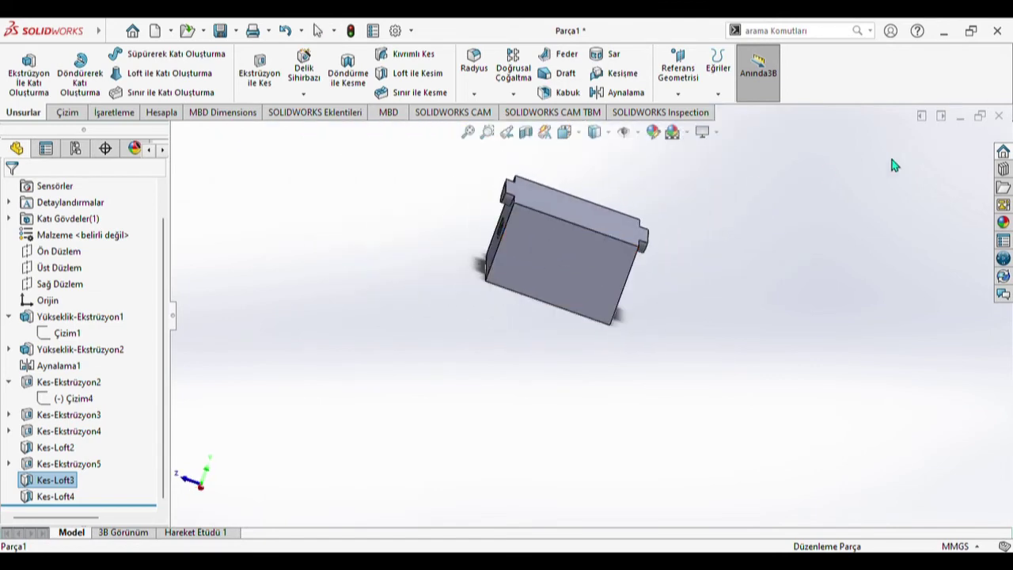
{"action": "left_click", "coordinate": [555, 265]}
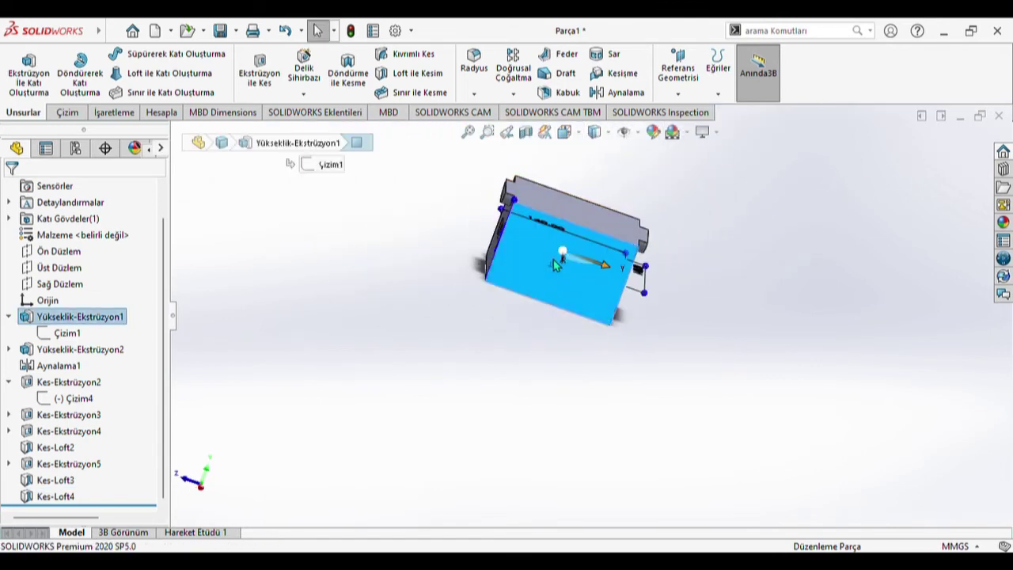
{"action": "key", "text": "ctrl+8"}
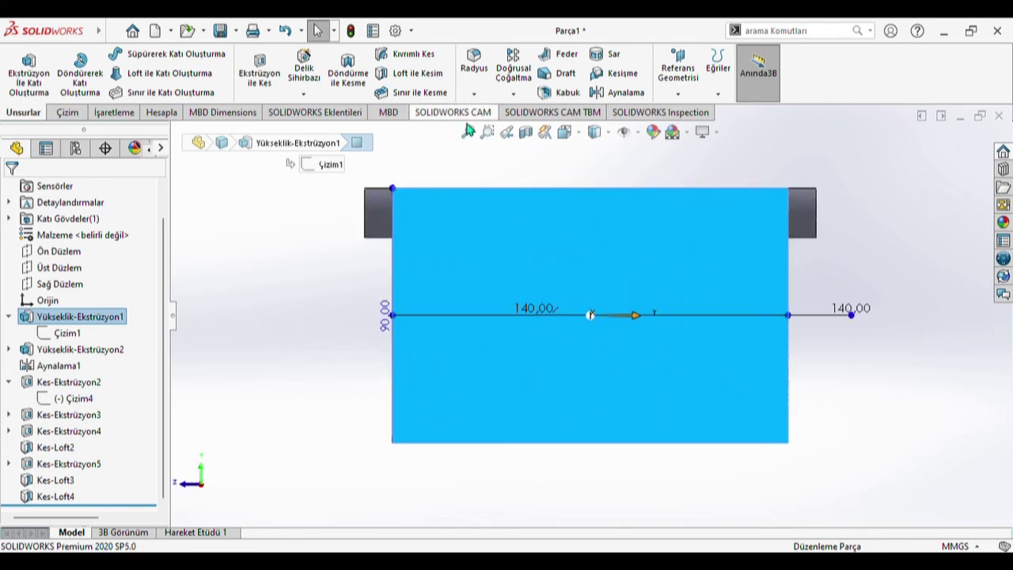
{"action": "left_click", "coordinate": [525, 134]}
{"action": "middle_click_drag", "start_coordinate": [545, 310], "coordinate": [772, 325]}
{"action": "left_click_drag", "start_coordinate": [798, 307], "coordinate": [593, 348]}
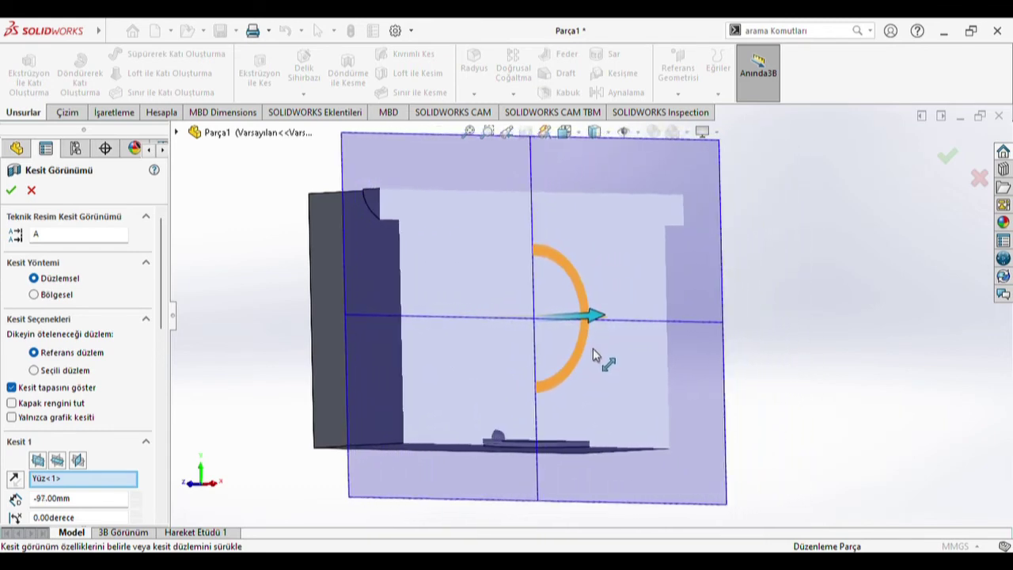
{"action": "left_click", "coordinate": [31, 190]}
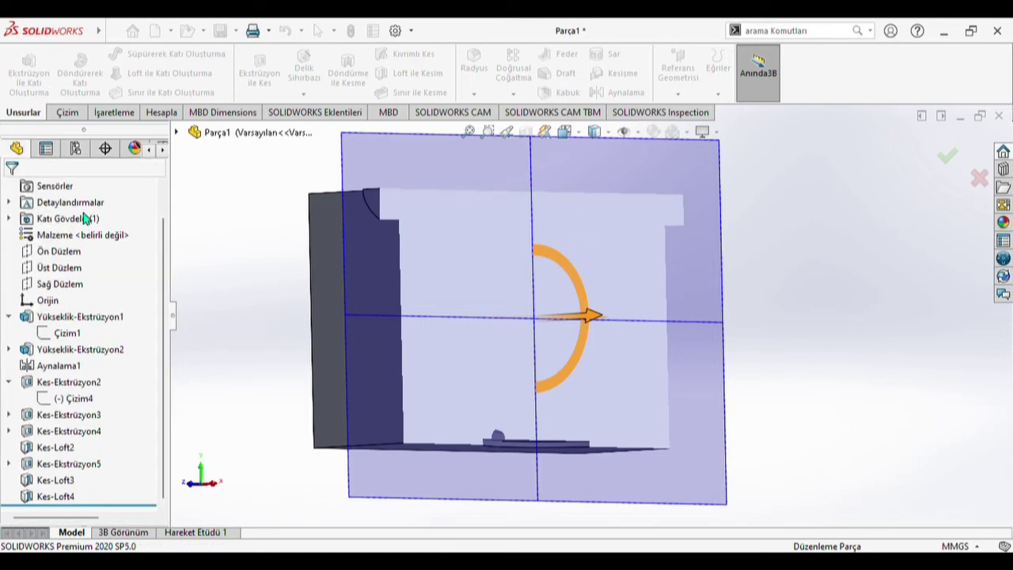
Step: Sketch a circle about 19 mm in diameter on the half-elliptical boss's front face, centred on the midpoint of its upper edge
{"action": "scroll", "coordinate": [566, 329], "scroll_direction": "up", "scroll_amount": 5}
{"action": "middle_click_drag", "start_coordinate": [568, 329], "coordinate": [576, 408]}
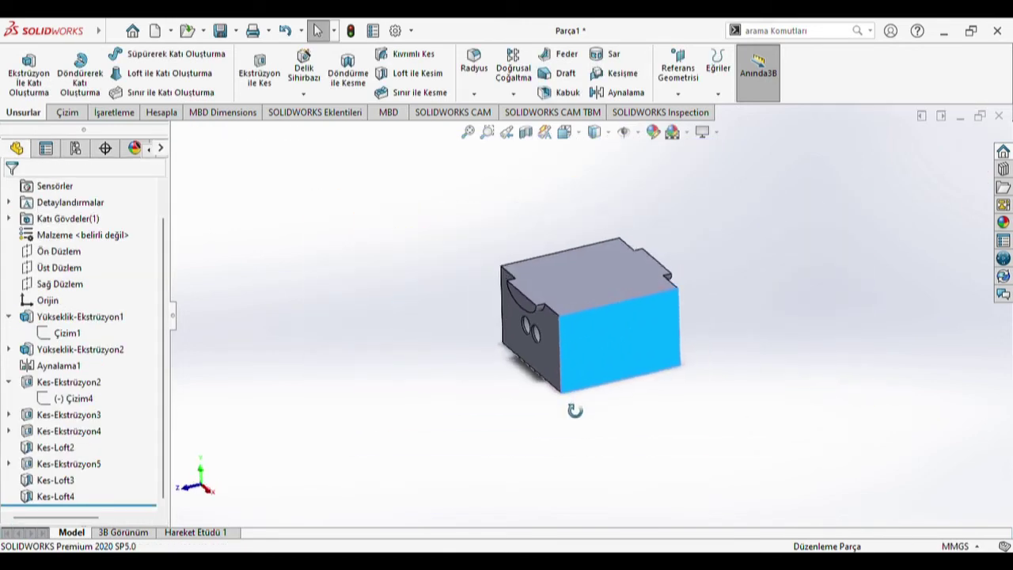
{"action": "left_click", "coordinate": [586, 273]}
{"action": "middle_click_drag", "start_coordinate": [595, 285], "coordinate": [617, 309]}
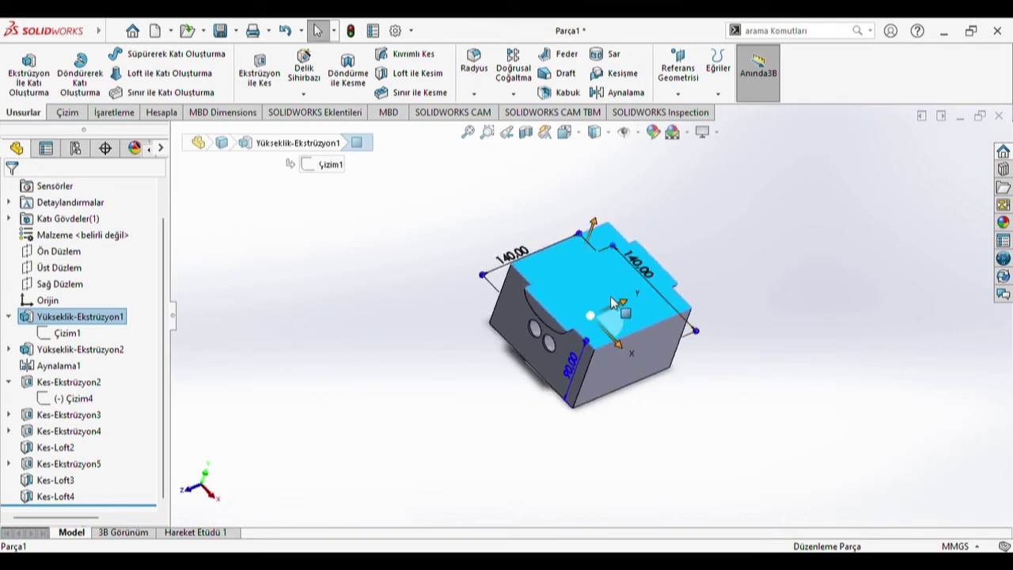
{"action": "left_click", "coordinate": [539, 316]}
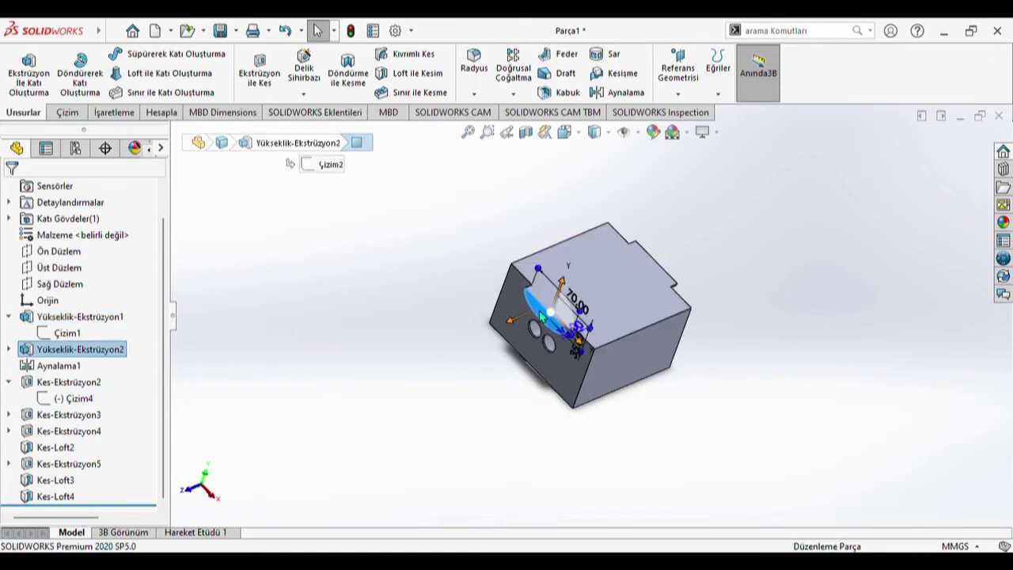
{"action": "key", "text": "ctrl+1"}
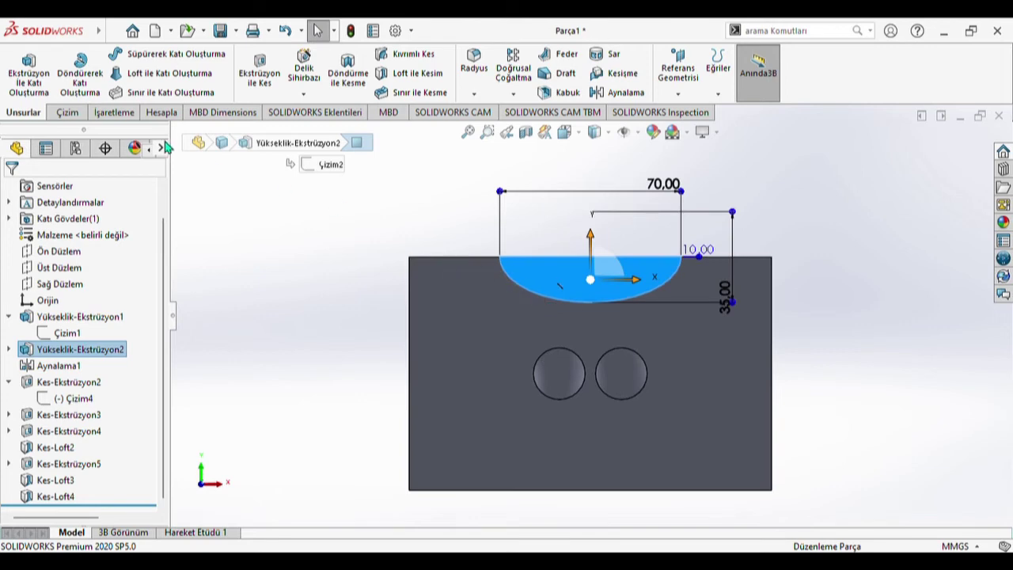
{"action": "left_click", "coordinate": [67, 113]}
{"action": "left_click", "coordinate": [137, 53]}
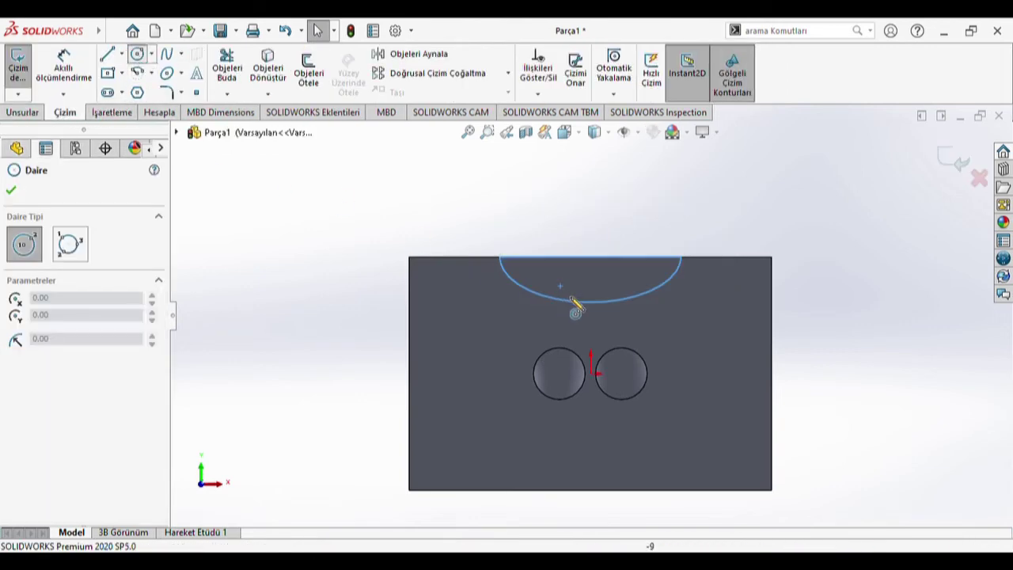
{"action": "left_click", "coordinate": [575, 307]}
{"action": "left_click", "coordinate": [589, 257]}
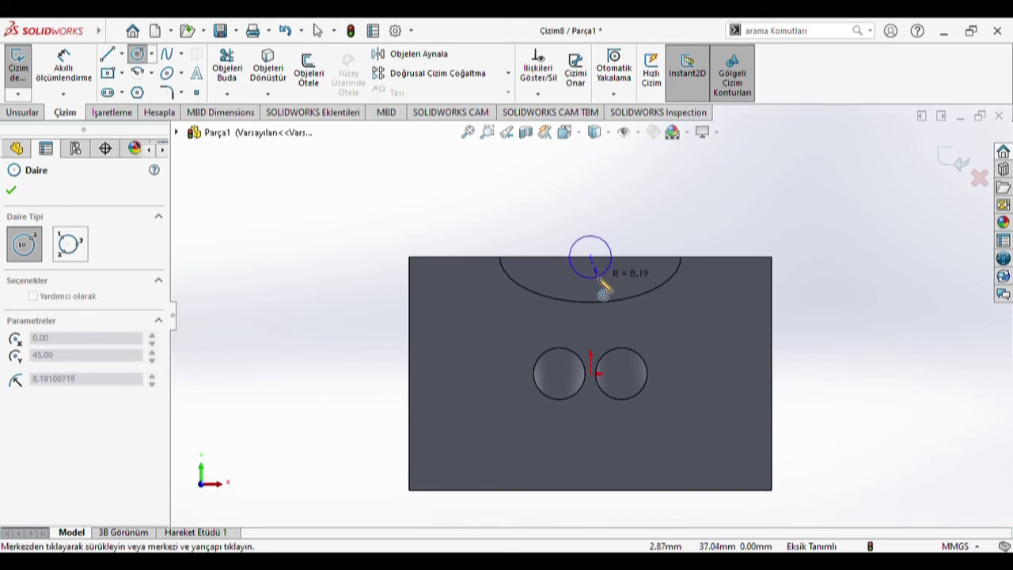
{"action": "left_click", "coordinate": [600, 281]}
Step: Dimension the circle's diameter and set it to 20 mm
{"action": "left_click", "coordinate": [73, 73]}
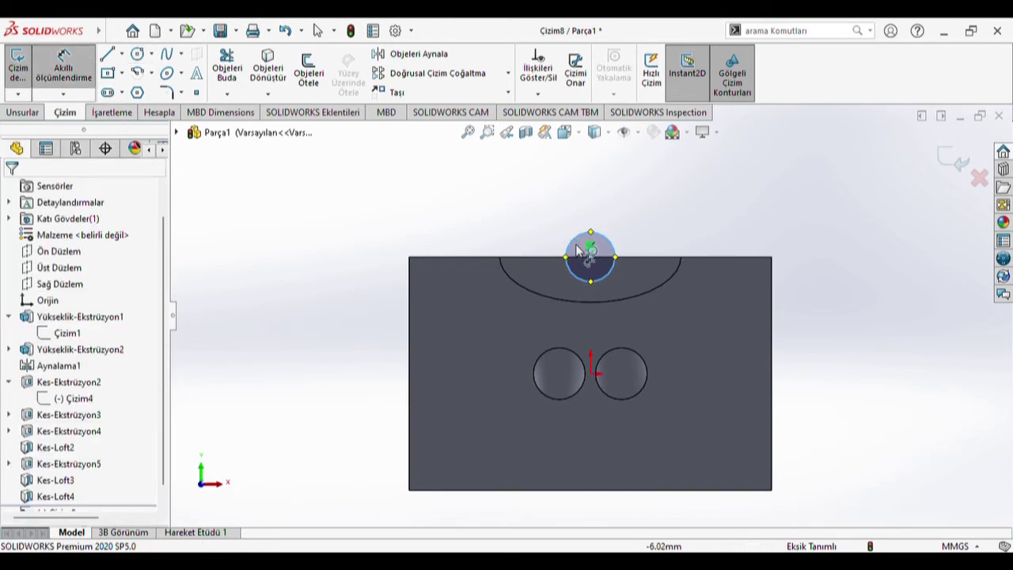
{"action": "left_click", "coordinate": [584, 250]}
{"action": "left_click", "coordinate": [563, 200]}
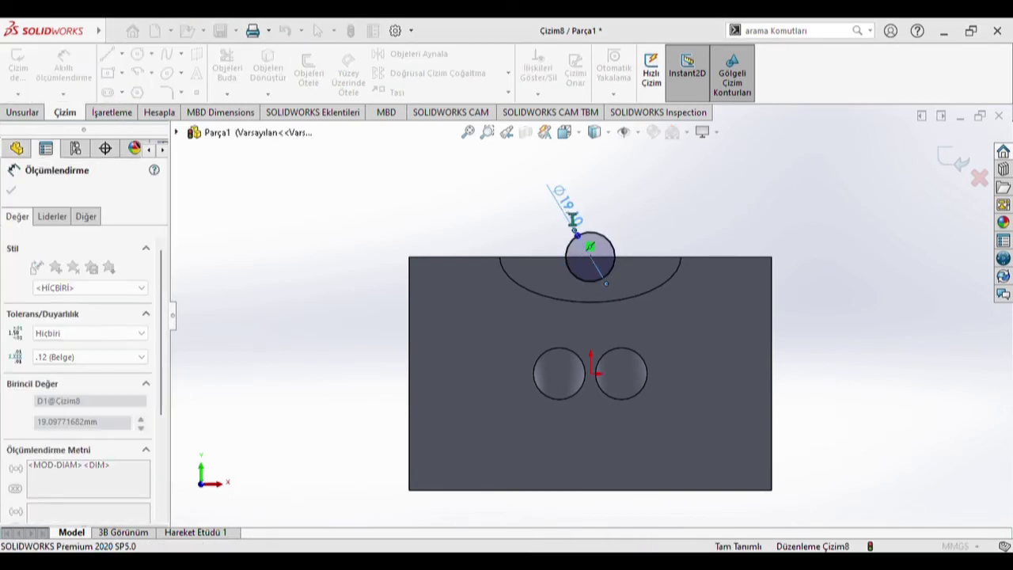
{"action": "type", "text": "20"}
{"action": "key", "text": "Return"}
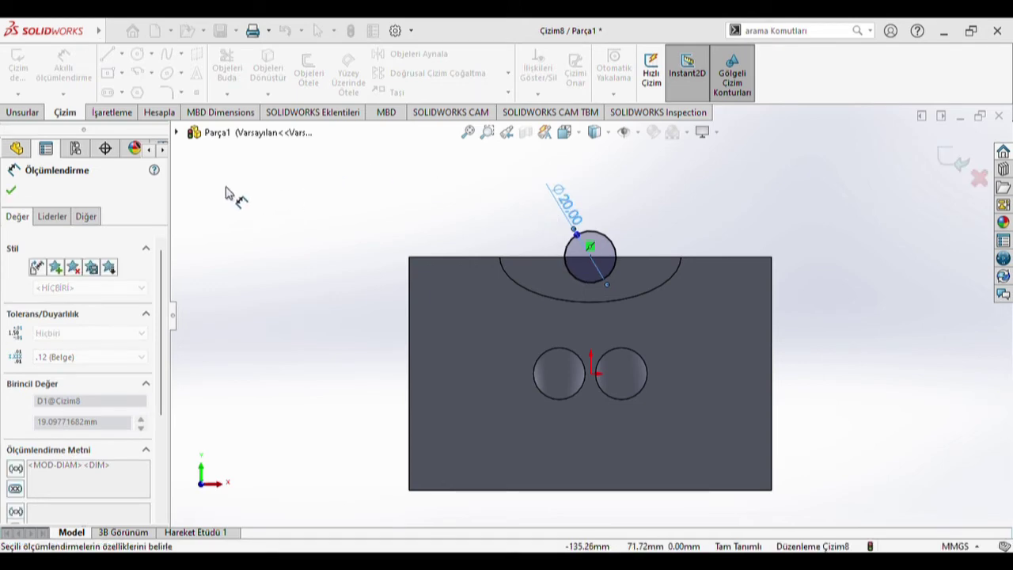
Step: Extrude-cut the circle 181 mm deep to form a half-round groove along the block's whole top face
{"action": "left_click", "coordinate": [23, 112]}
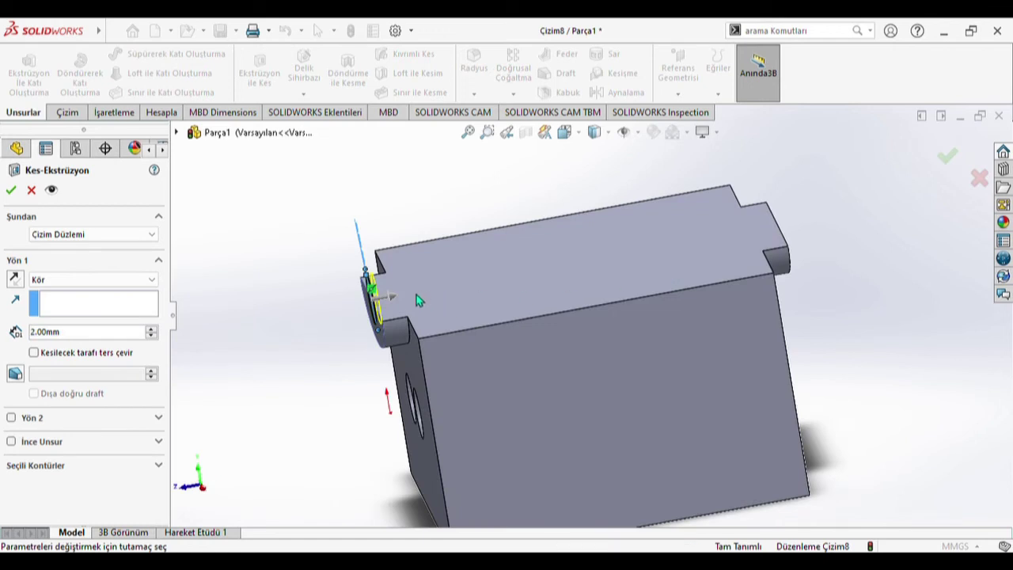
{"action": "left_click_drag", "start_coordinate": [394, 299], "coordinate": [851, 212]}
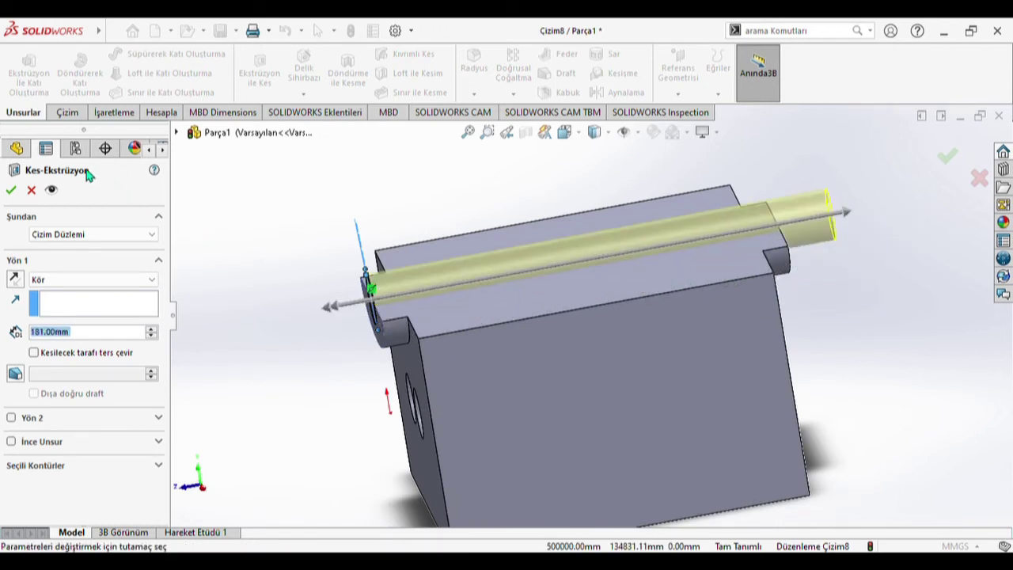
{"action": "left_click", "coordinate": [10, 192]}
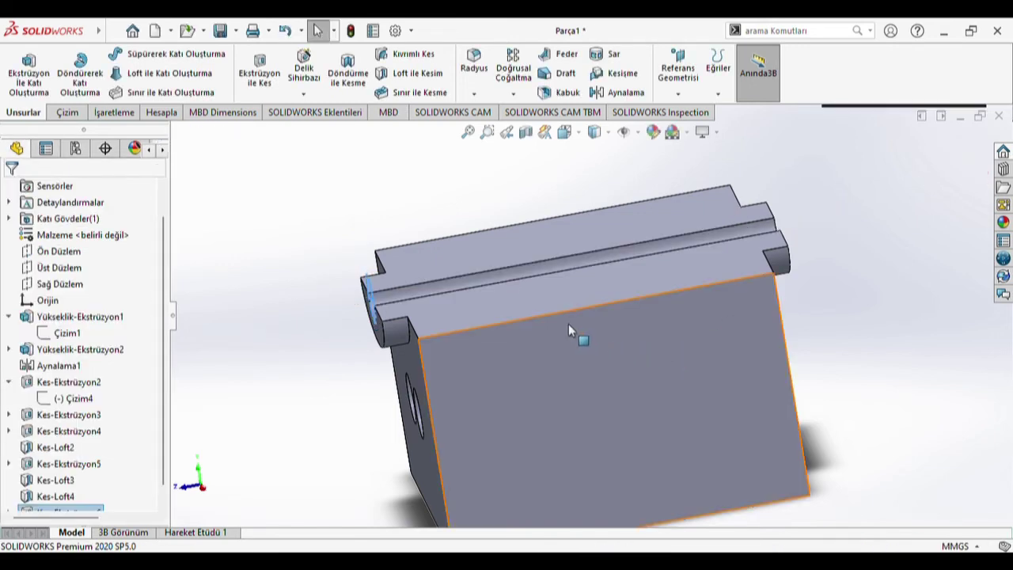
Step: Sketch a centre square about 96 mm per side on the block's top face, centred on the origin
{"action": "middle_click_drag", "start_coordinate": [579, 374], "coordinate": [572, 448]}
{"action": "left_click", "coordinate": [566, 416]}
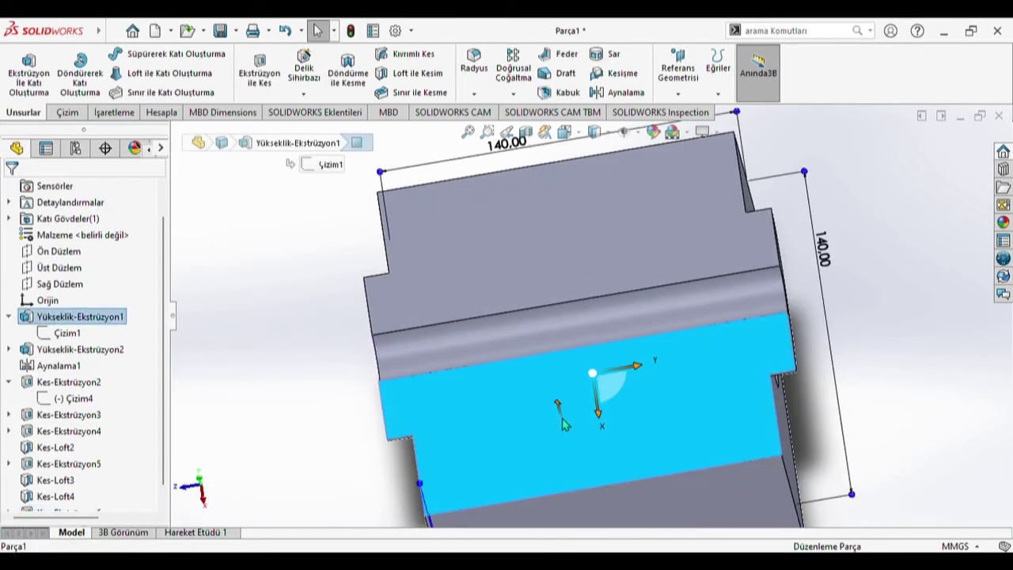
{"action": "key", "text": "ctrl+8"}
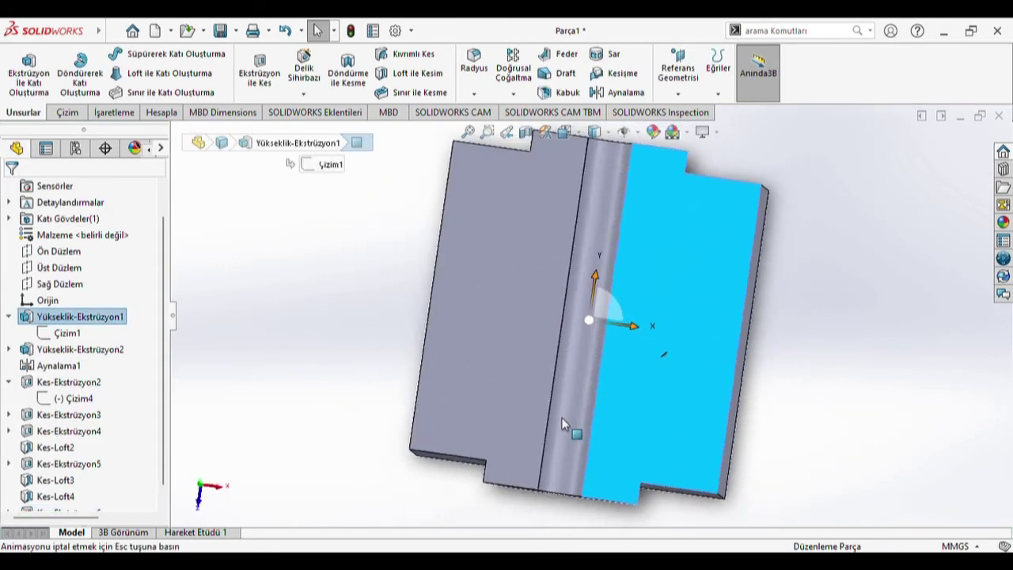
{"action": "left_click", "coordinate": [67, 114]}
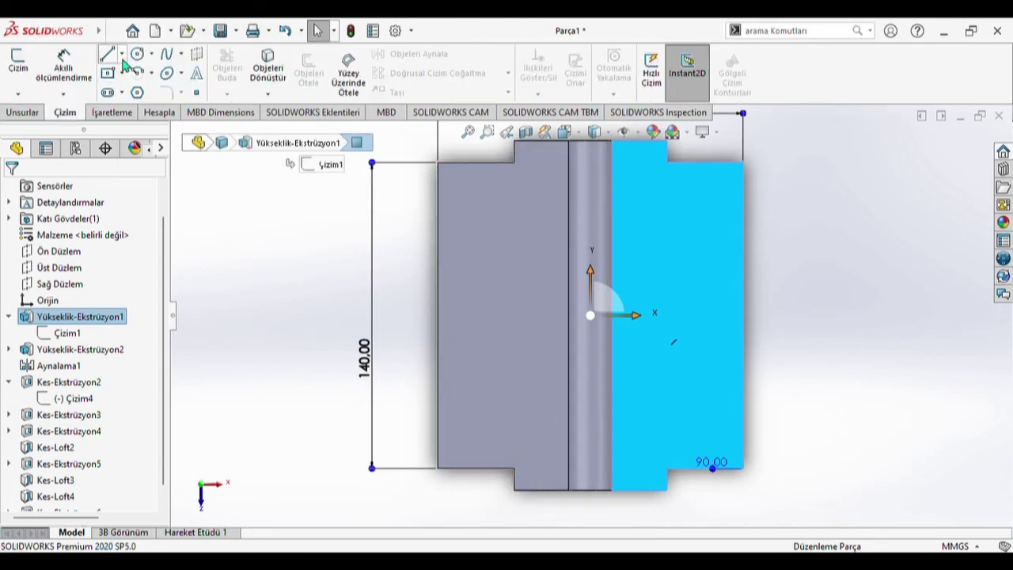
{"action": "left_click", "coordinate": [108, 75]}
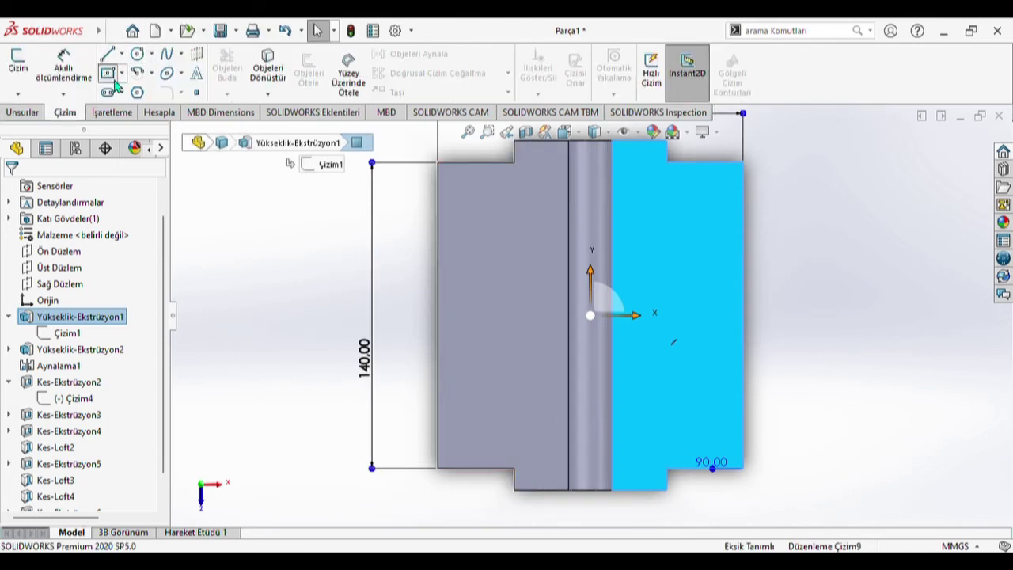
{"action": "left_click", "coordinate": [590, 315]}
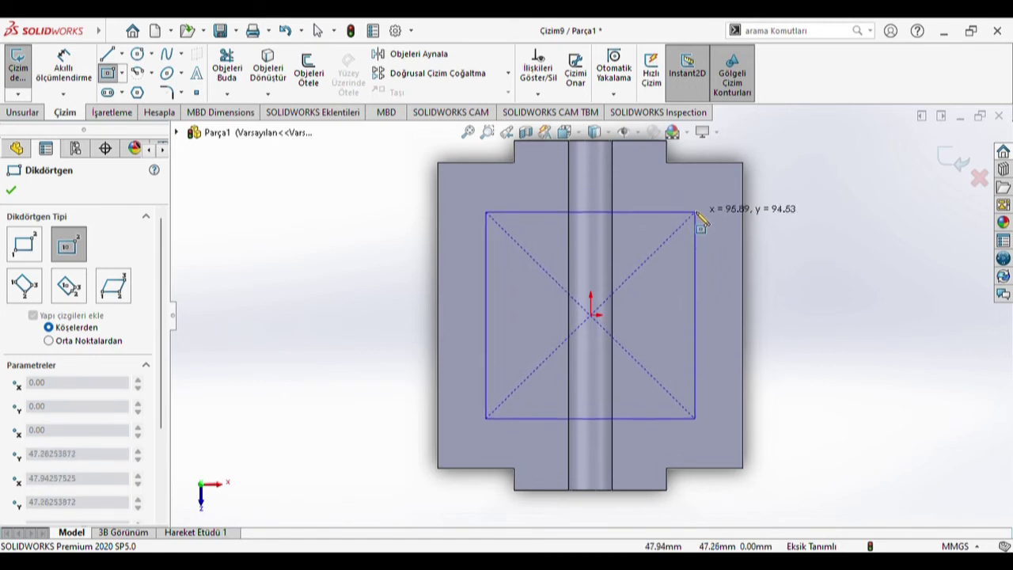
{"action": "left_click", "coordinate": [695, 210]}
Step: Dimension one vertical side of the centre square and set it to 90 mm
{"action": "left_click", "coordinate": [69, 77]}
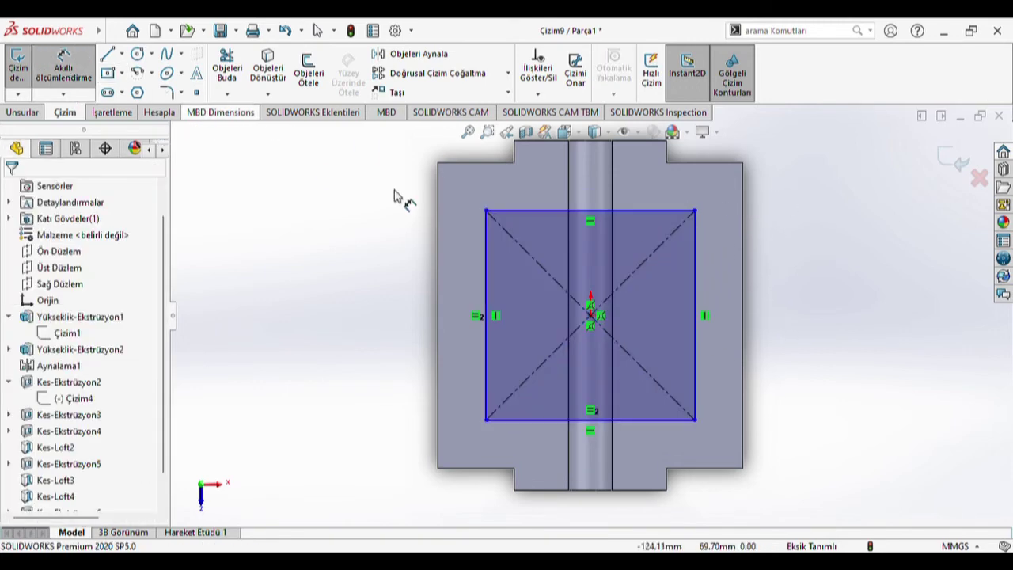
{"action": "left_click", "coordinate": [487, 273]}
{"action": "left_click", "coordinate": [376, 277]}
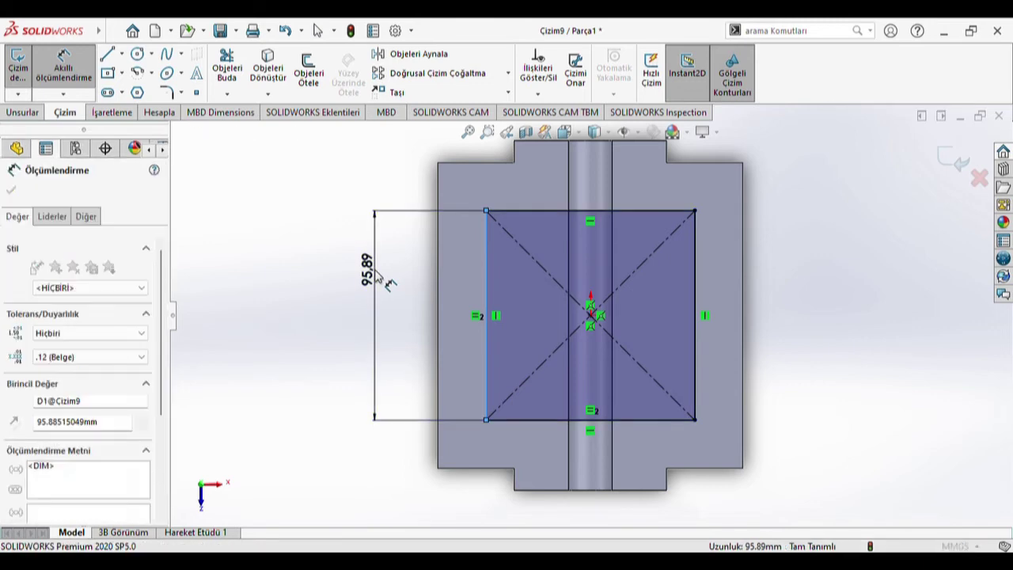
{"action": "type", "text": "90"}
{"action": "key", "text": "Return"}
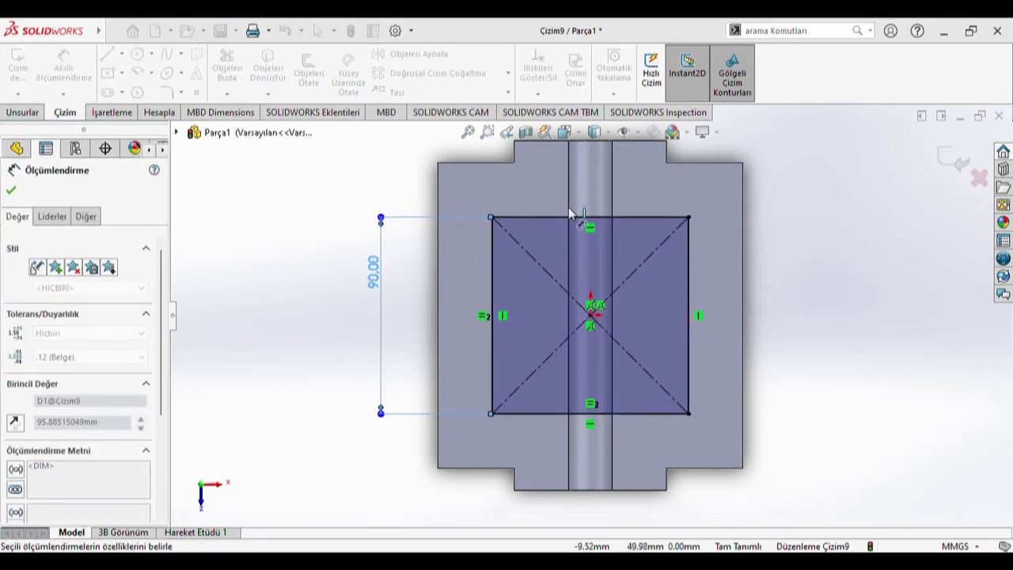
{"action": "left_click", "coordinate": [559, 218]}
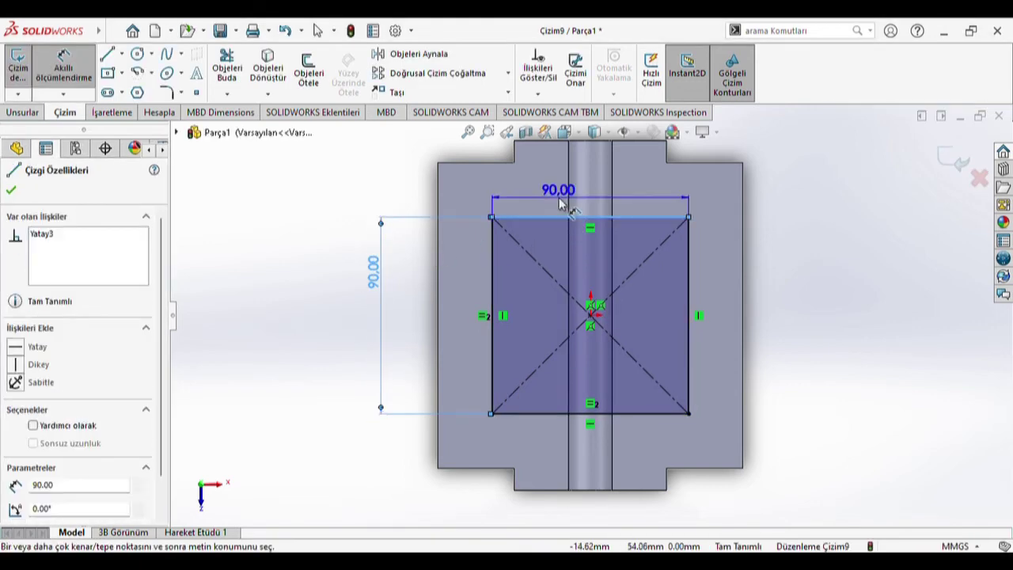
{"action": "left_click", "coordinate": [560, 204]}
{"action": "left_click", "coordinate": [355, 250]}
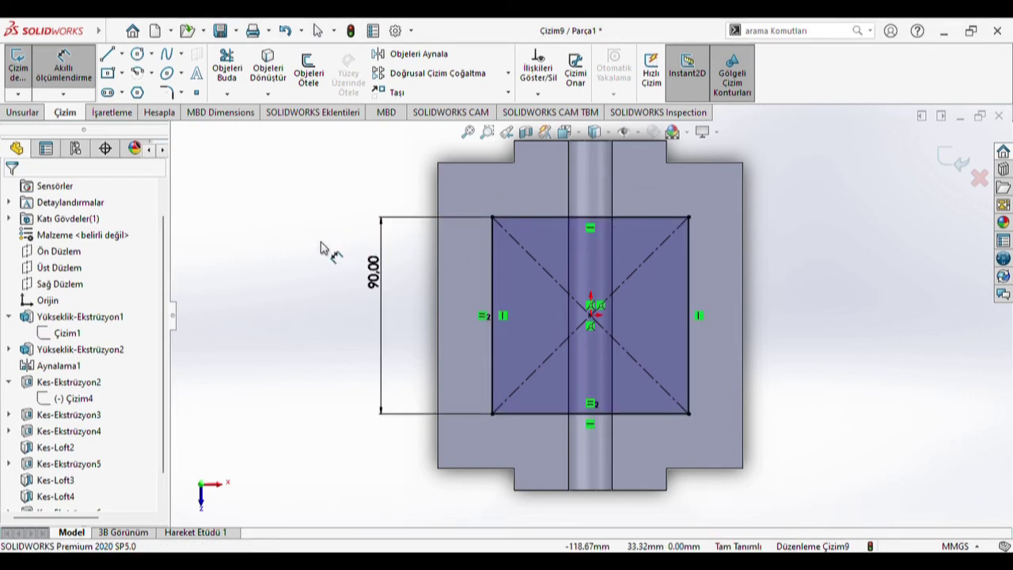
Step: Extrude-cut the 90 mm square 40 mm deep into the block's top face as a blind pocket
{"action": "left_click", "coordinate": [22, 112]}
{"action": "left_click", "coordinate": [260, 71]}
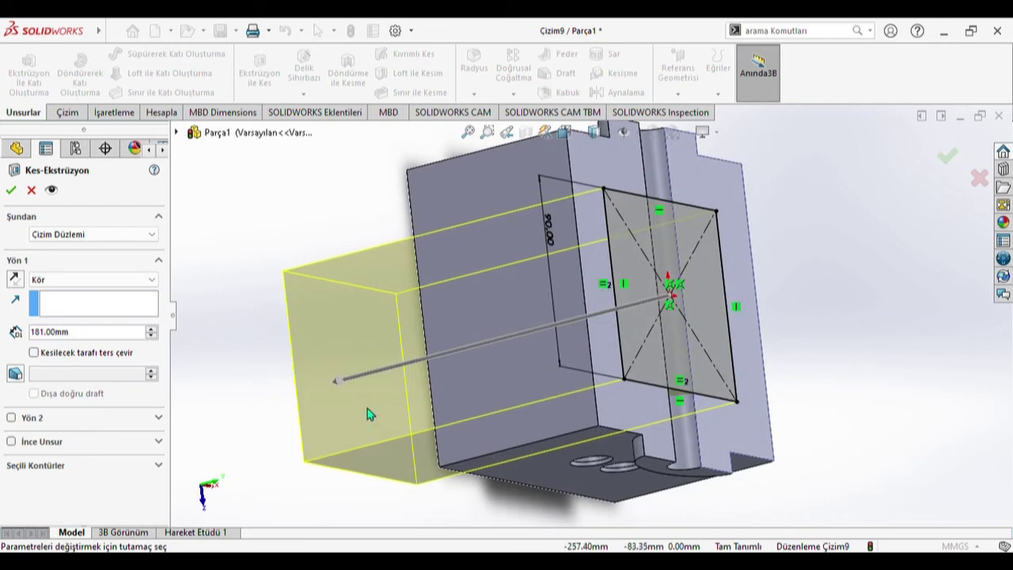
{"action": "left_click_drag", "start_coordinate": [338, 383], "coordinate": [600, 304]}
{"action": "left_click", "coordinate": [10, 190]}
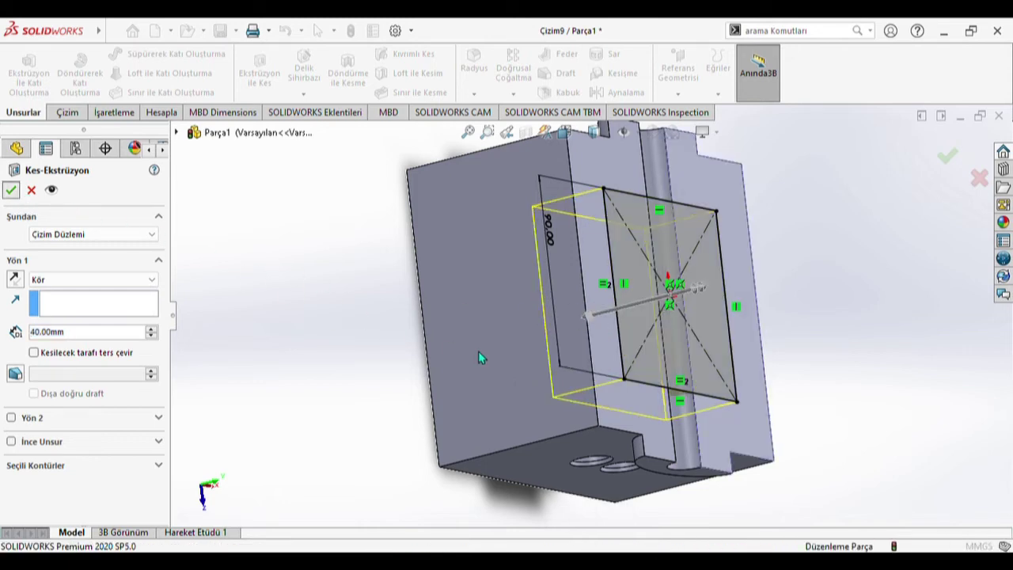
Step: Edit the square pocket's cut and set its depth to 39 mm
{"action": "middle_click_drag", "start_coordinate": [535, 362], "coordinate": [183, 409]}
{"action": "scroll", "coordinate": [80, 475], "scroll_direction": "down", "scroll_amount": 2}
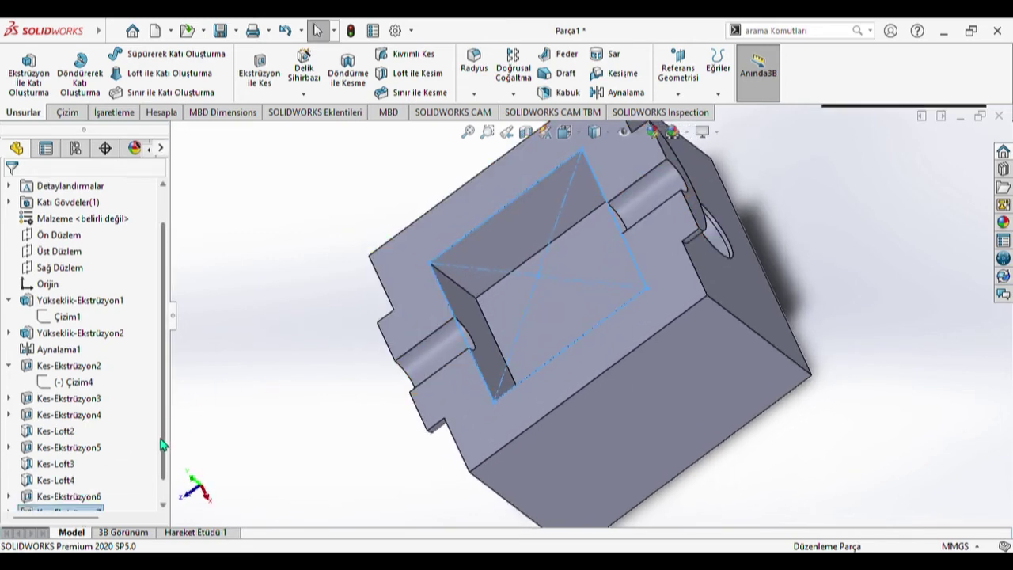
{"action": "double_click", "coordinate": [63, 497]}
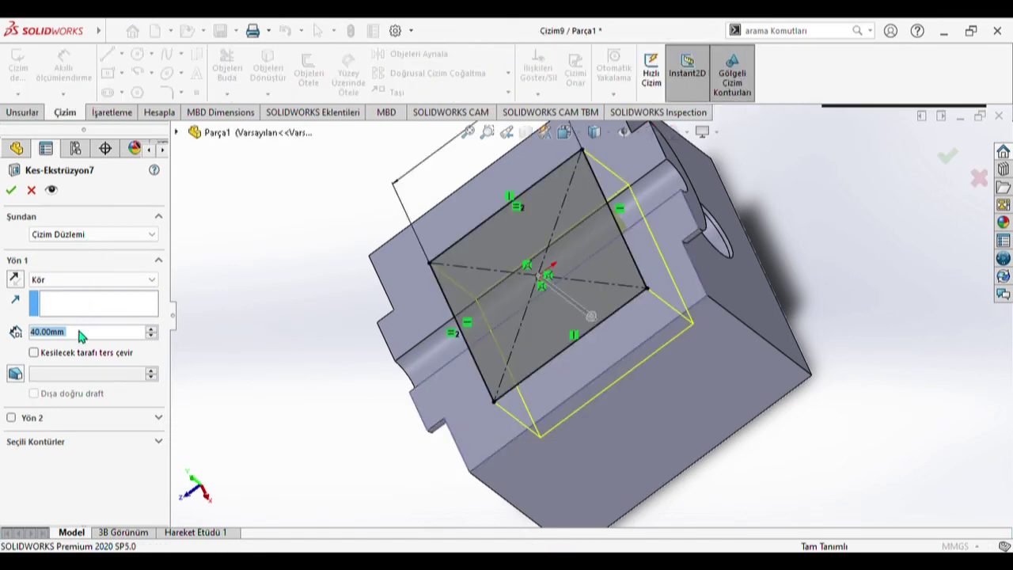
{"action": "key", "text": "Return"}
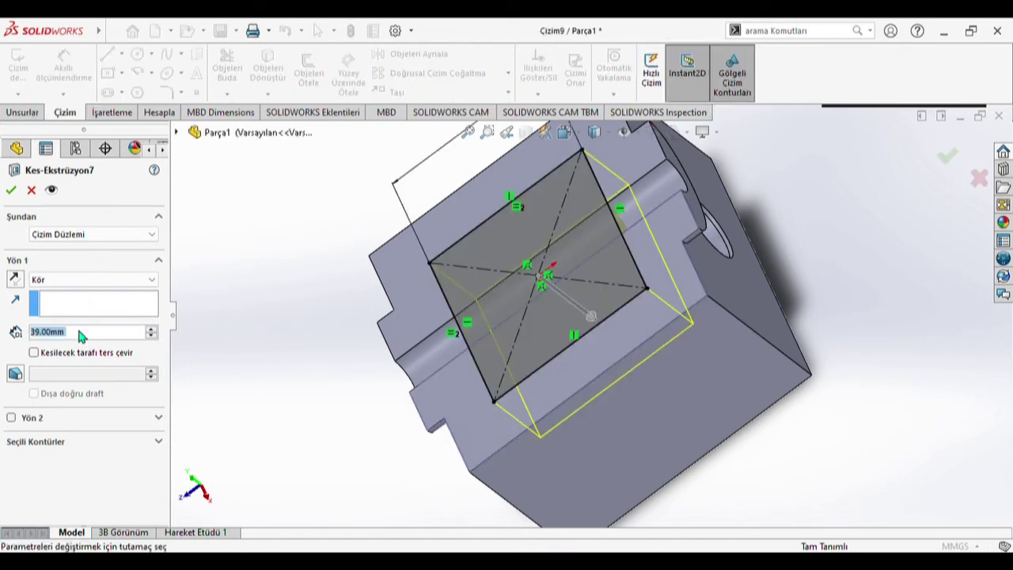
{"action": "left_click", "coordinate": [9, 191]}
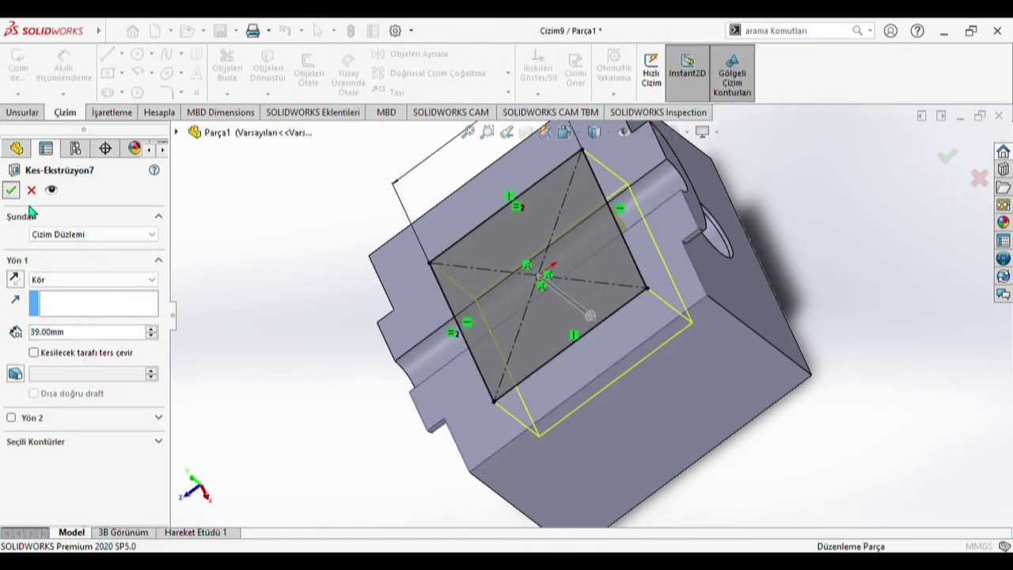
Step: Edit the square pocket's cut and set its depth to 37.5 mm
{"action": "middle_click_drag", "start_coordinate": [473, 331], "coordinate": [533, 333]}
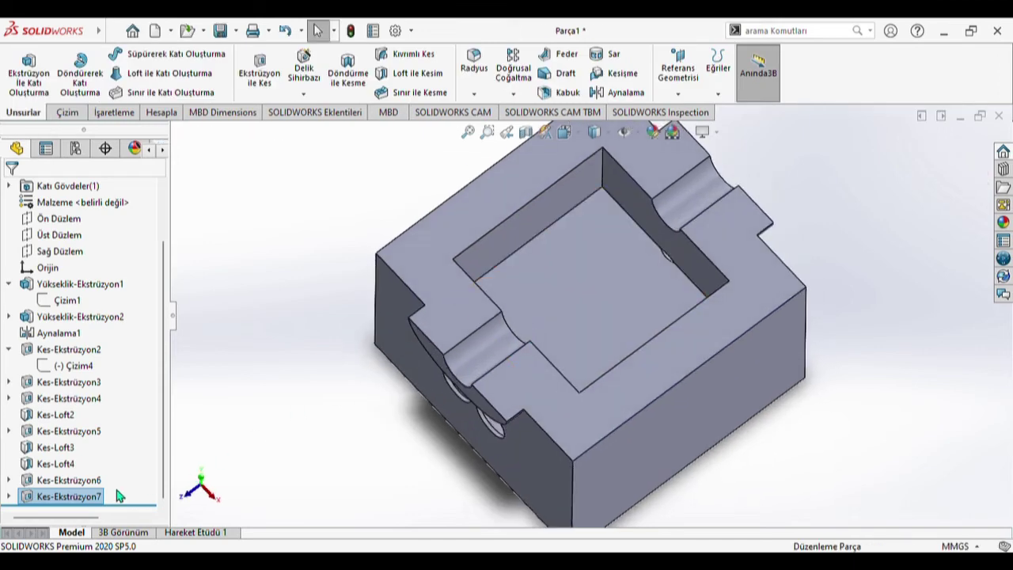
{"action": "key", "text": "ctrl+z"}
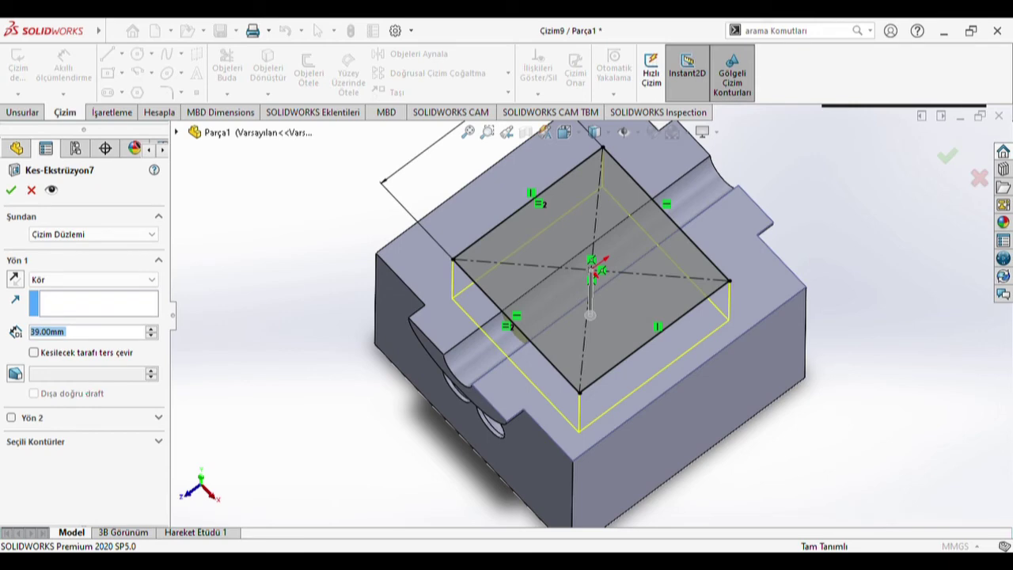
{"action": "key", "text": "Return"}
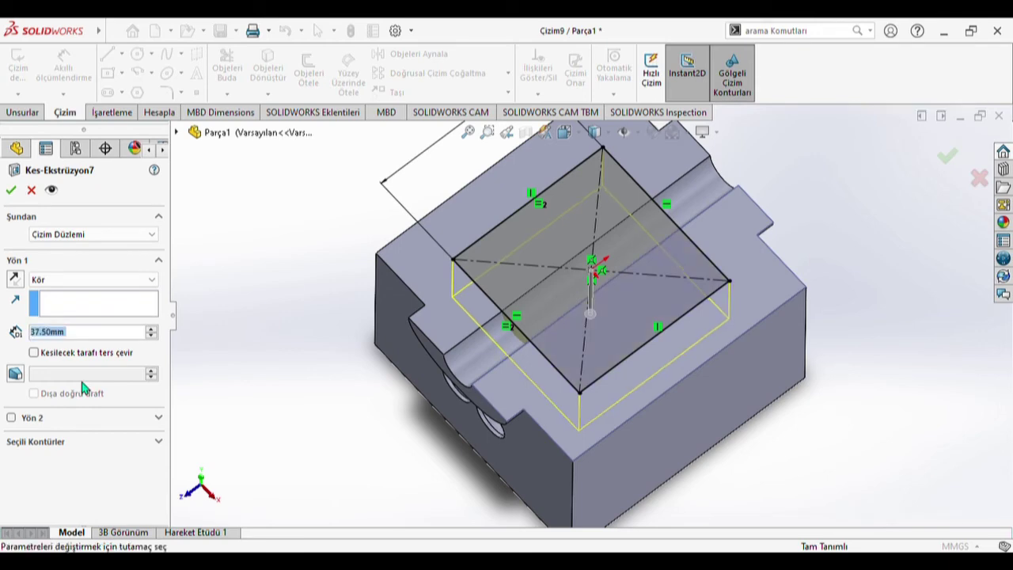
{"action": "left_click", "coordinate": [9, 193]}
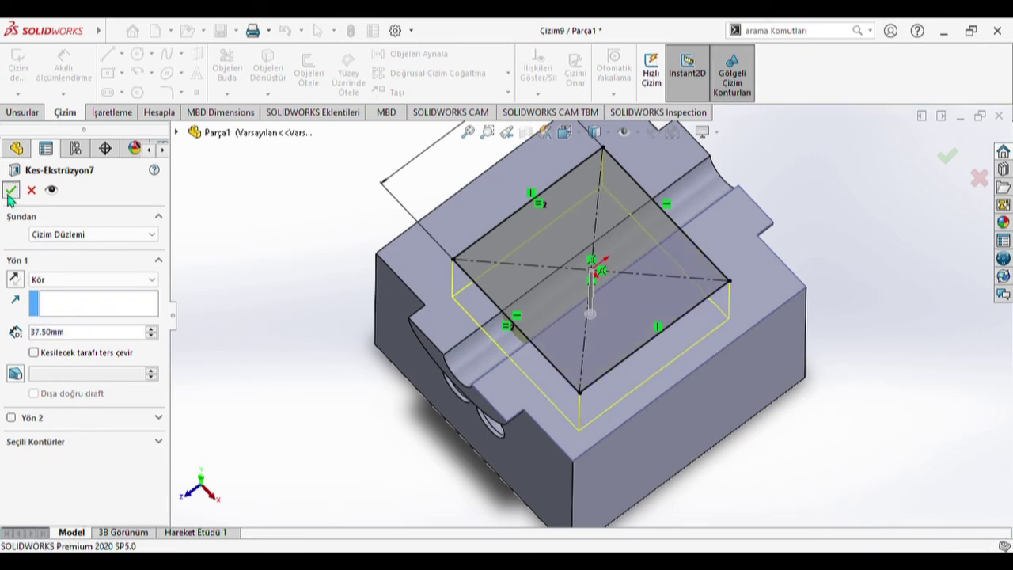
{"action": "middle_click_drag", "start_coordinate": [541, 402], "coordinate": [548, 22]}
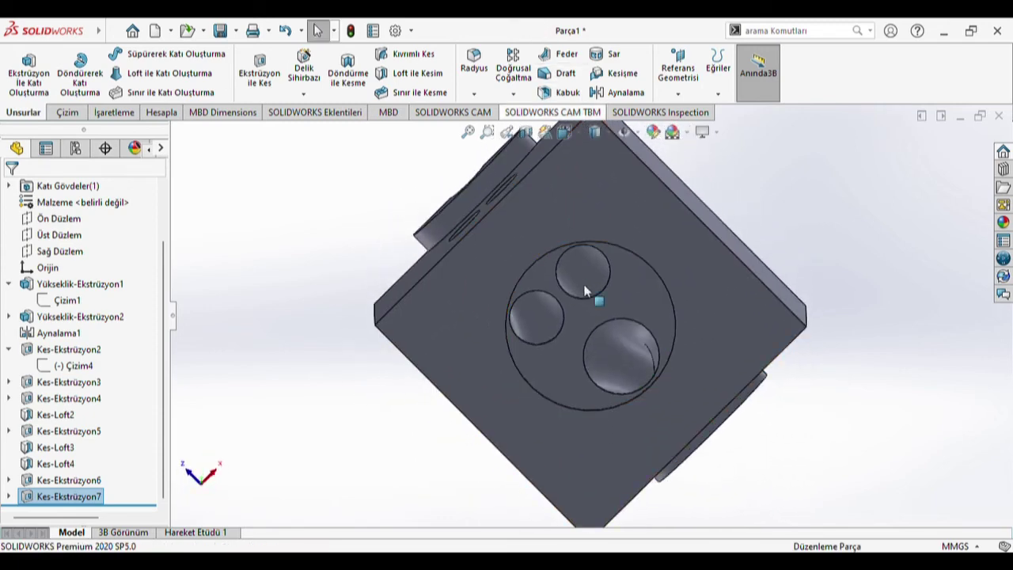
{"action": "scroll", "coordinate": [607, 288], "scroll_direction": "down", "scroll_amount": 5}
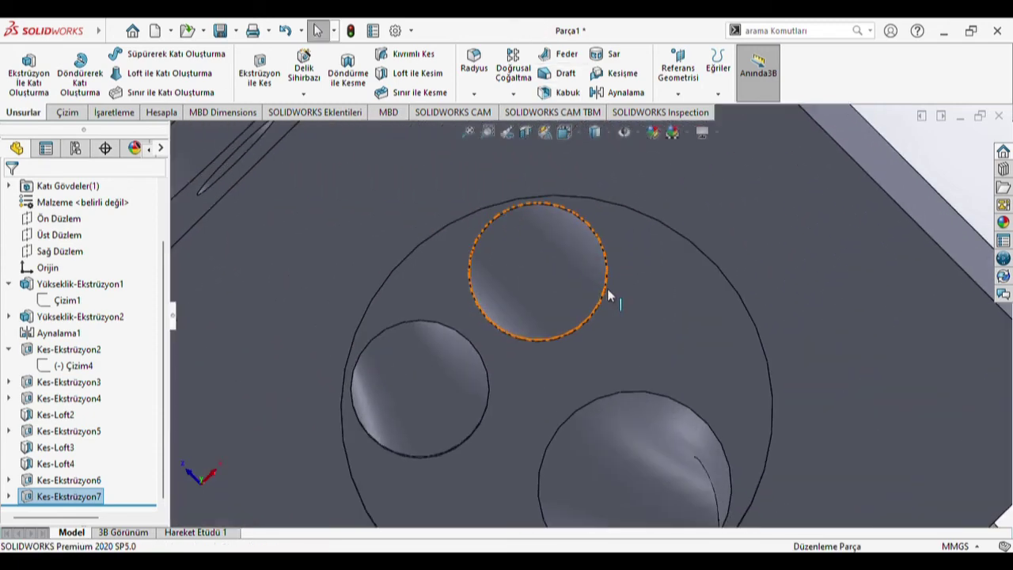
{"action": "left_click", "coordinate": [606, 288]}
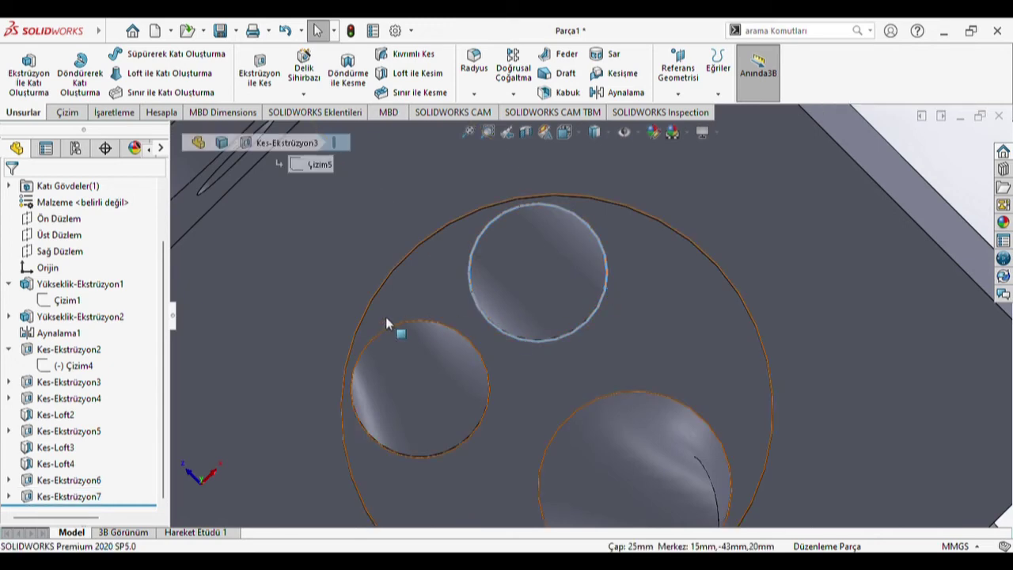
{"action": "key", "text": "ctrl+8"}
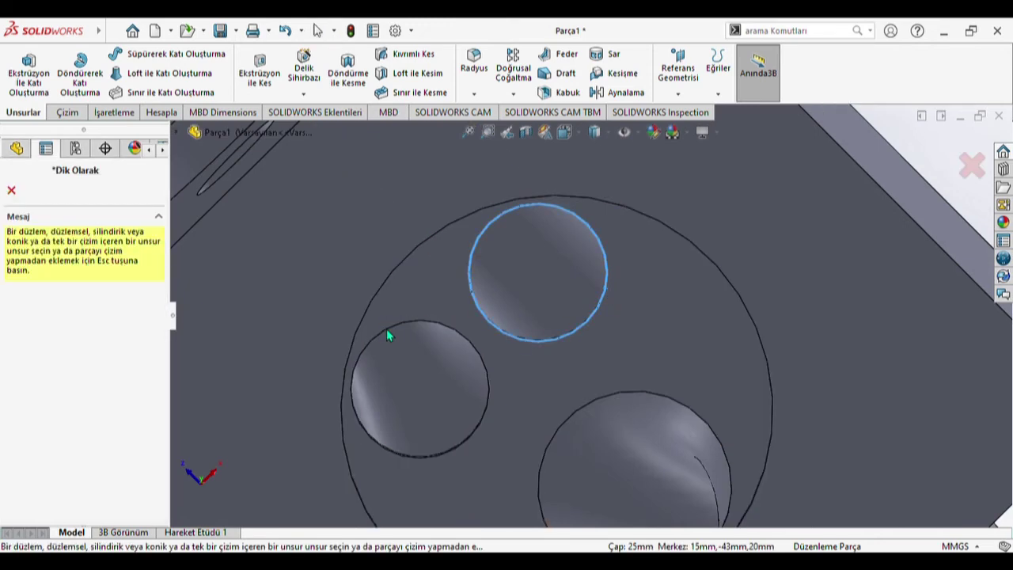
{"action": "left_click", "coordinate": [14, 193]}
Step: Sketch three circles about 9 mm in diameter on the round underside recess's face, each concentric with one of the channel openings
{"action": "left_click", "coordinate": [550, 383]}
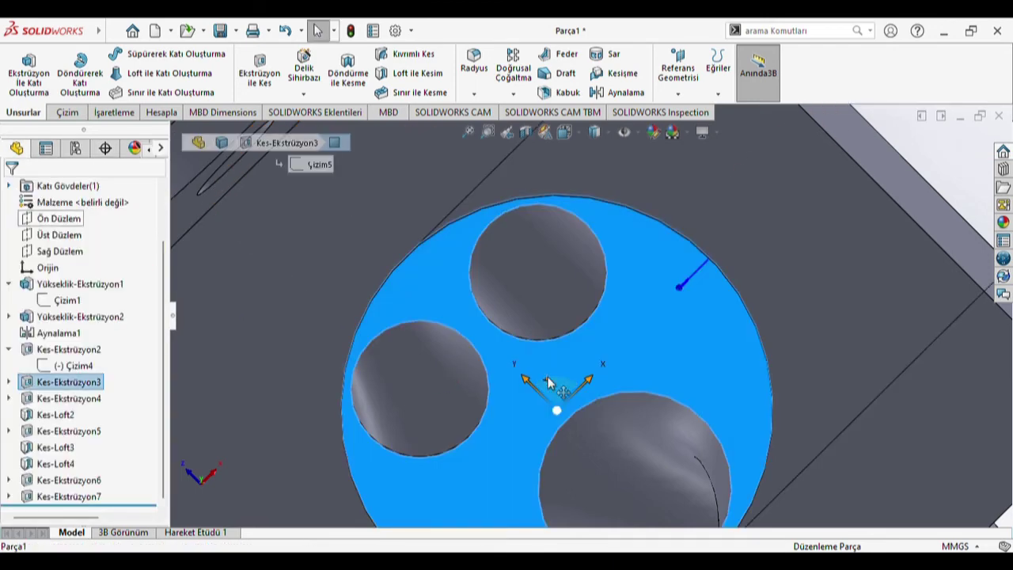
{"action": "key", "text": "ctrl+8"}
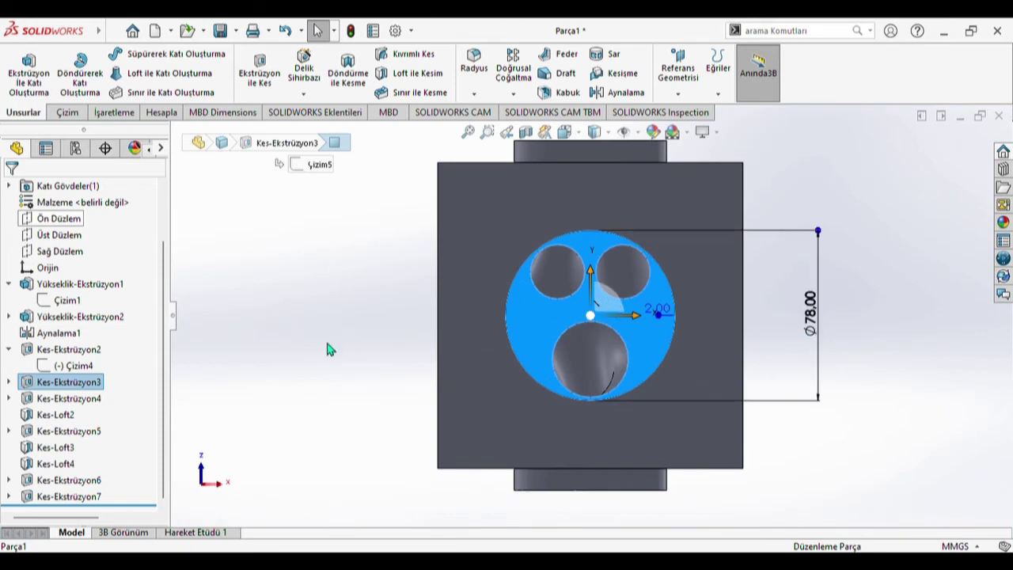
{"action": "left_click", "coordinate": [67, 112]}
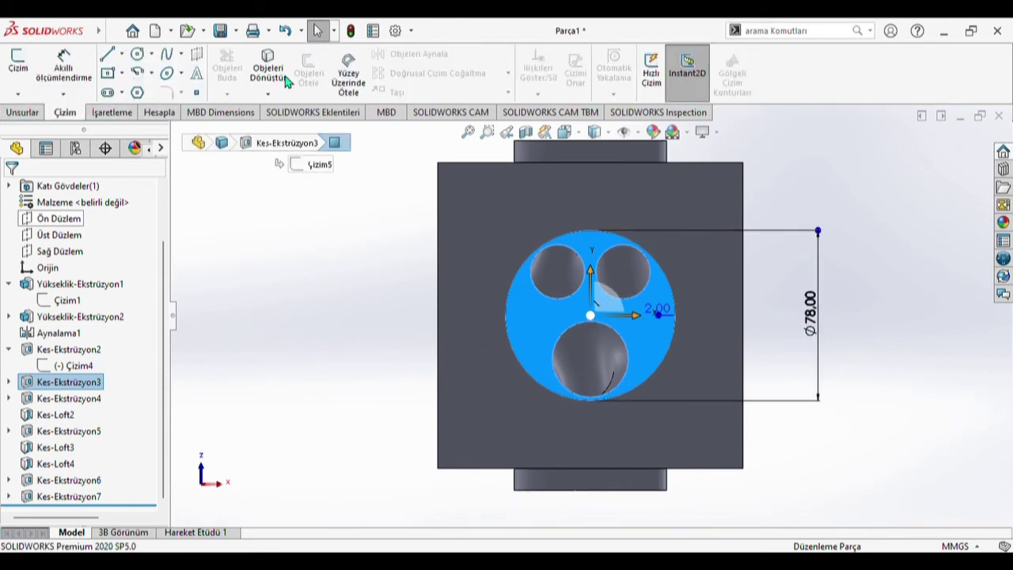
{"action": "left_click", "coordinate": [137, 54]}
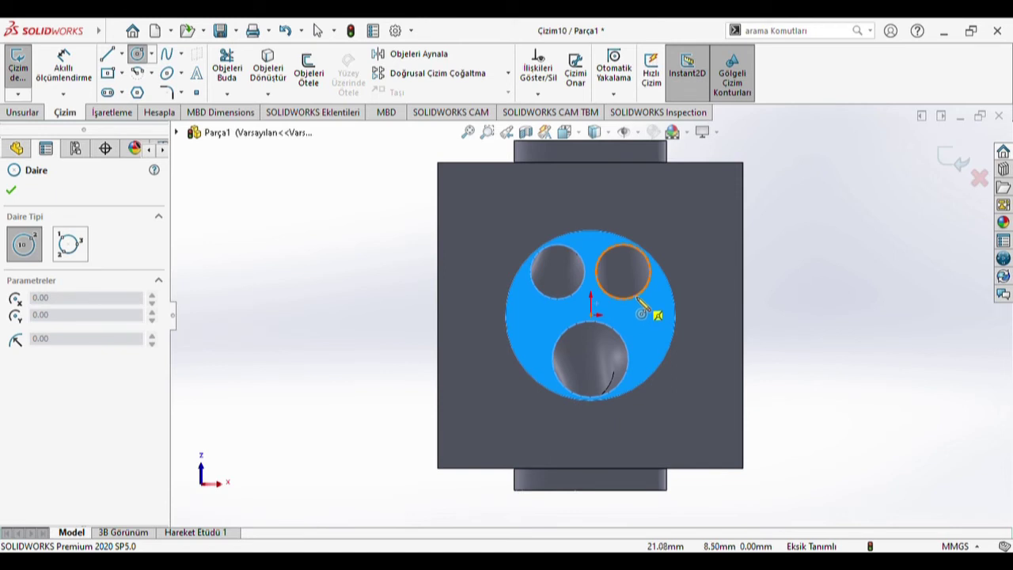
{"action": "left_click", "coordinate": [623, 273]}
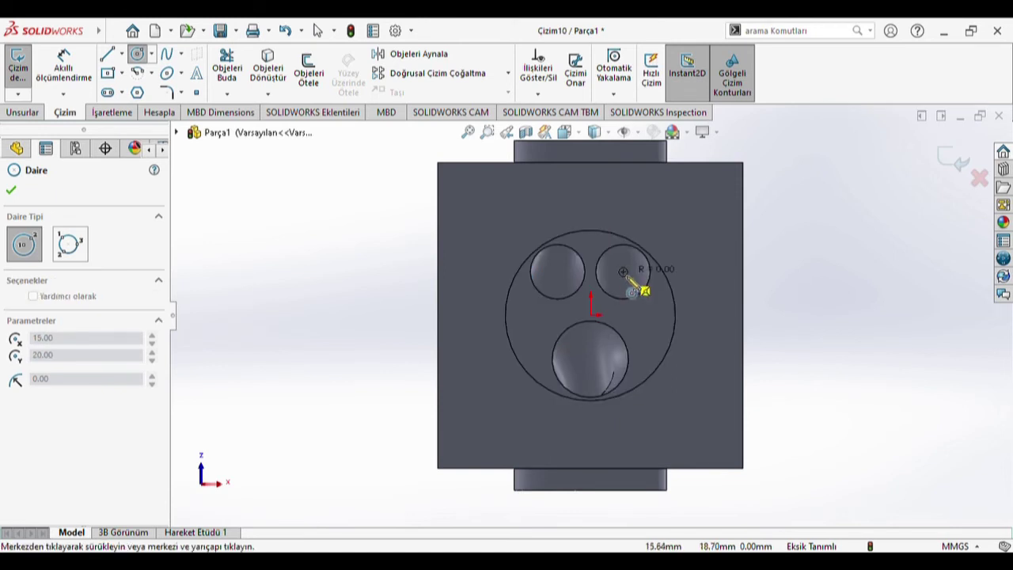
{"action": "left_click", "coordinate": [633, 292]}
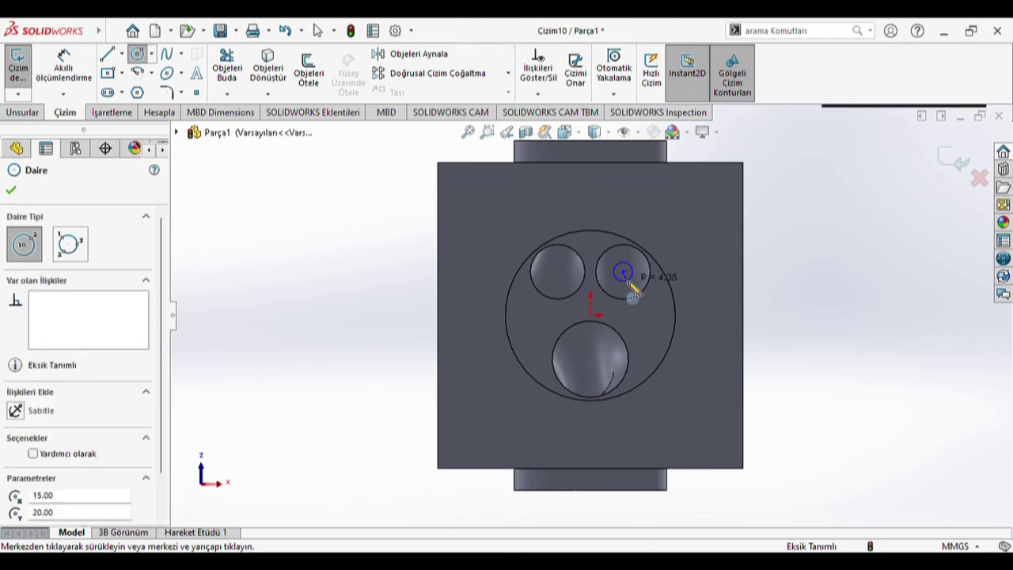
{"action": "left_click", "coordinate": [559, 273]}
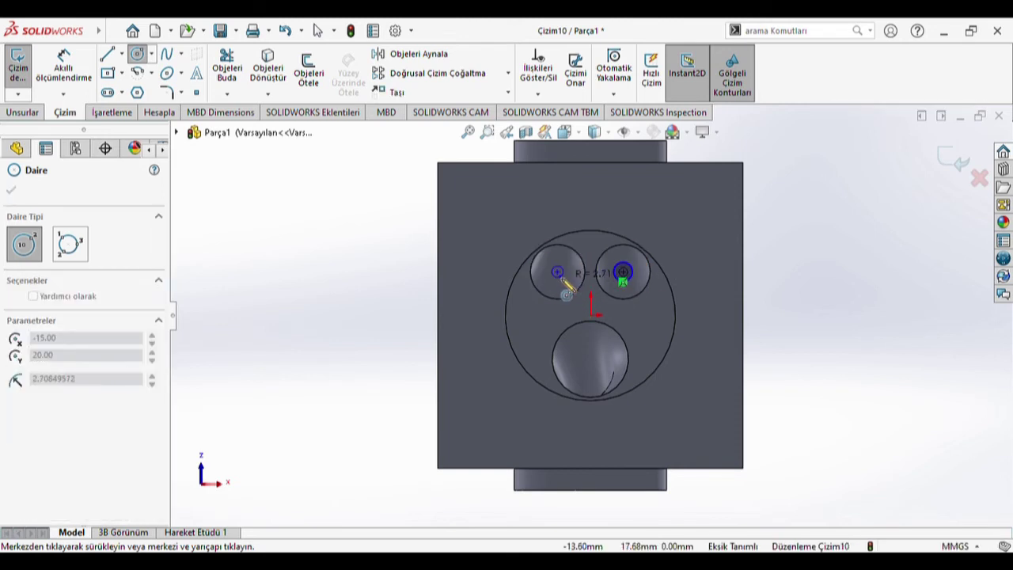
{"action": "left_click", "coordinate": [567, 292]}
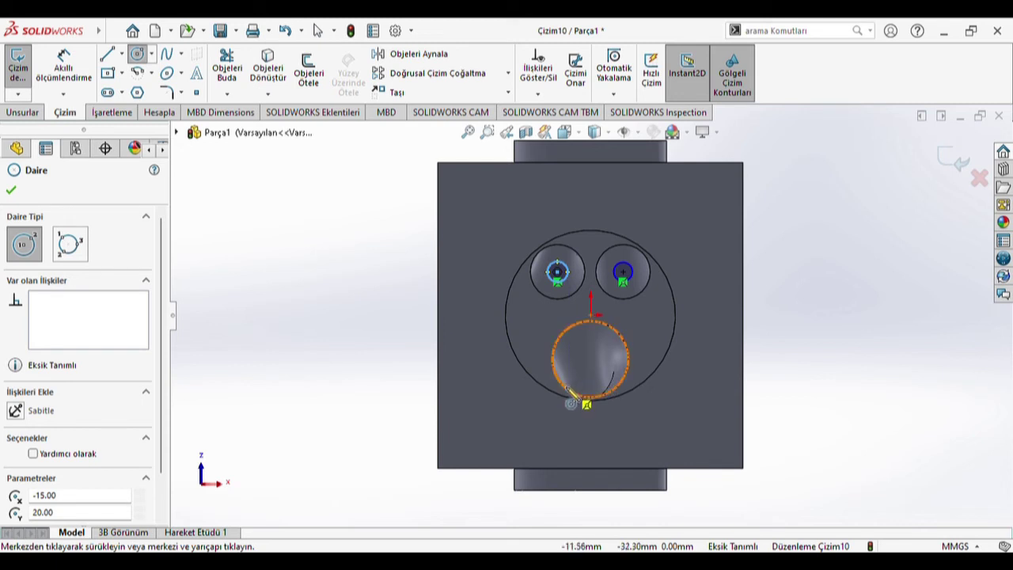
{"action": "left_click", "coordinate": [591, 360]}
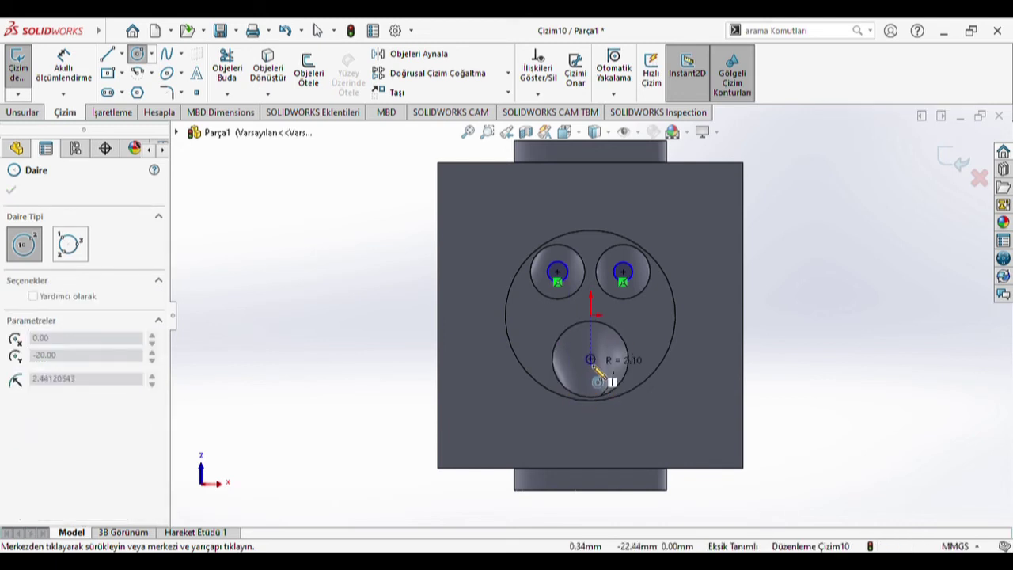
{"action": "left_click", "coordinate": [599, 372]}
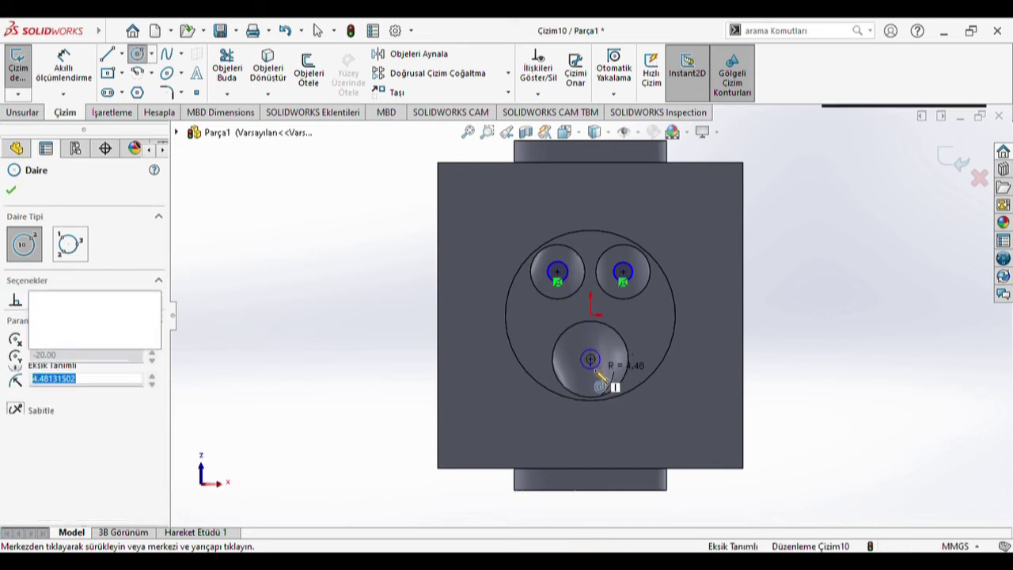
Step: Dimension the diameter of the circle in the upper-left channel opening and set it to 3 mm
{"action": "left_click", "coordinate": [63, 69]}
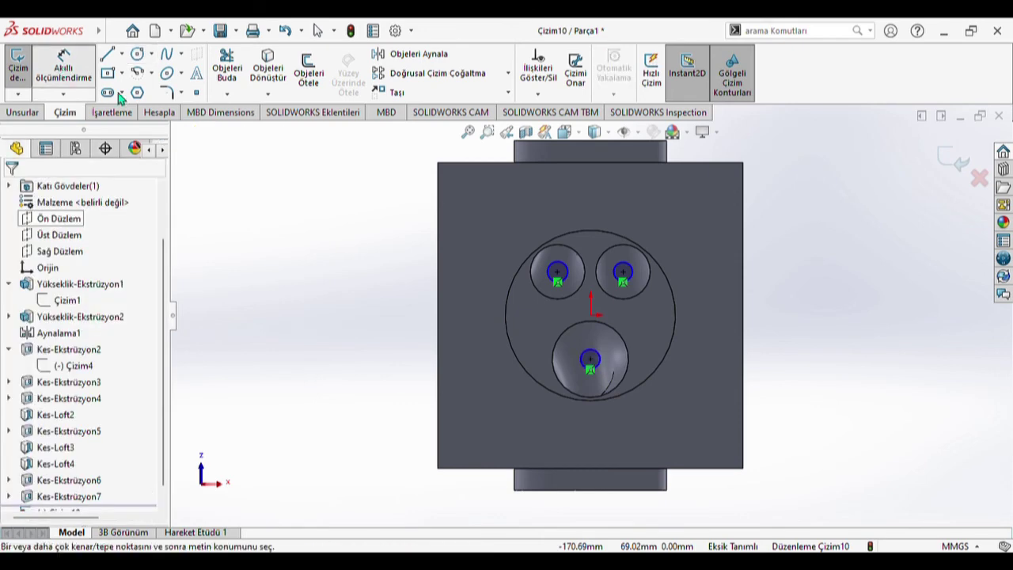
{"action": "left_click", "coordinate": [562, 268]}
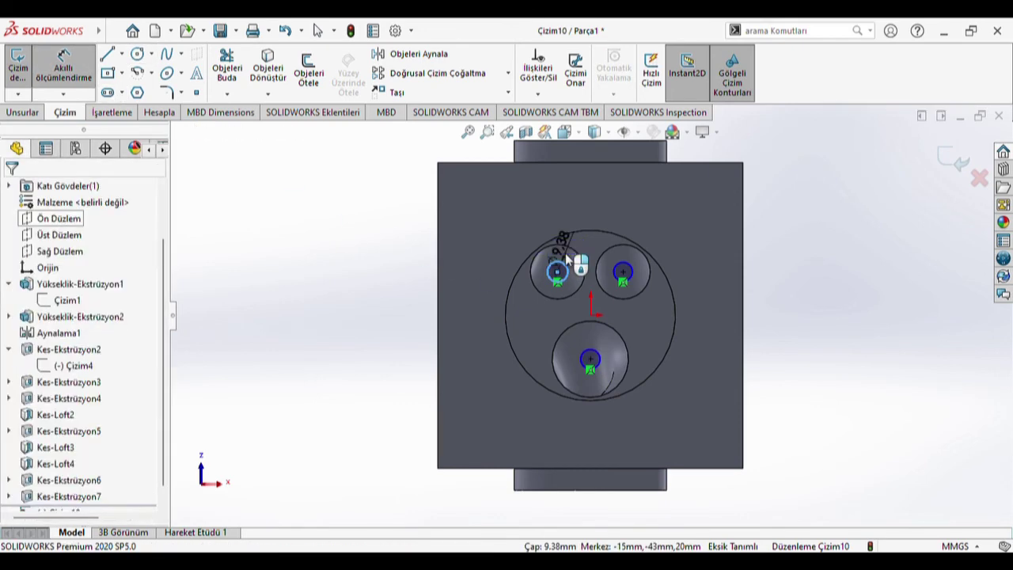
{"action": "left_click", "coordinate": [566, 251]}
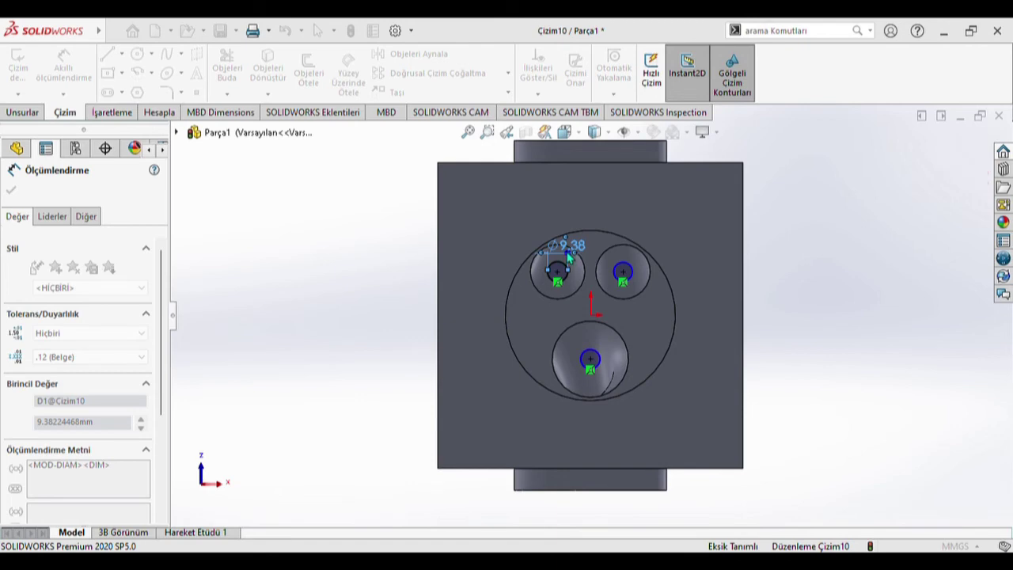
{"action": "type", "text": "3"}
{"action": "key", "text": "Return"}
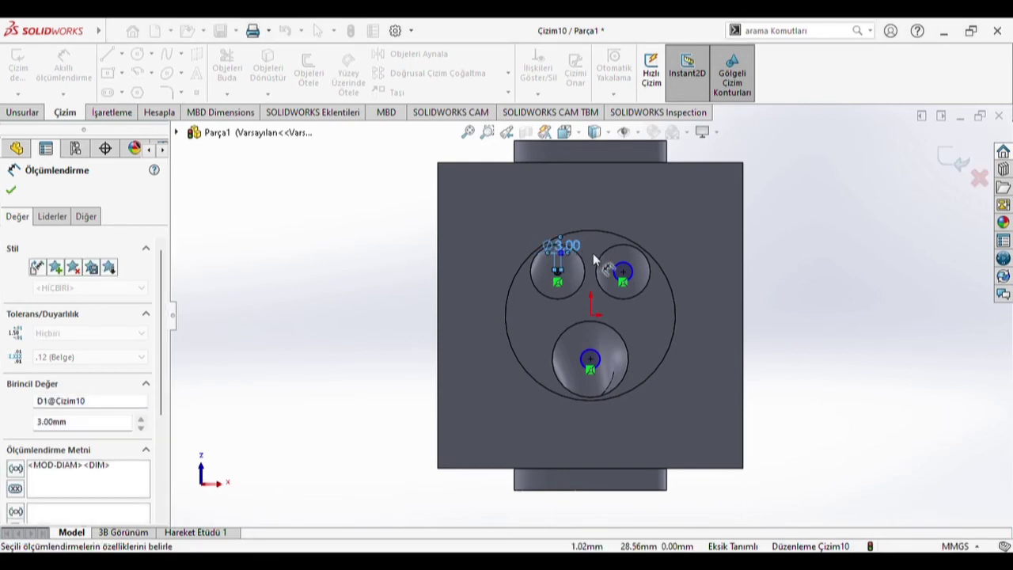
Step: Dimension the diameter of the circle in the upper-right channel opening and set it to 3 mm
{"action": "scroll", "coordinate": [628, 281], "scroll_direction": "down", "scroll_amount": 5}
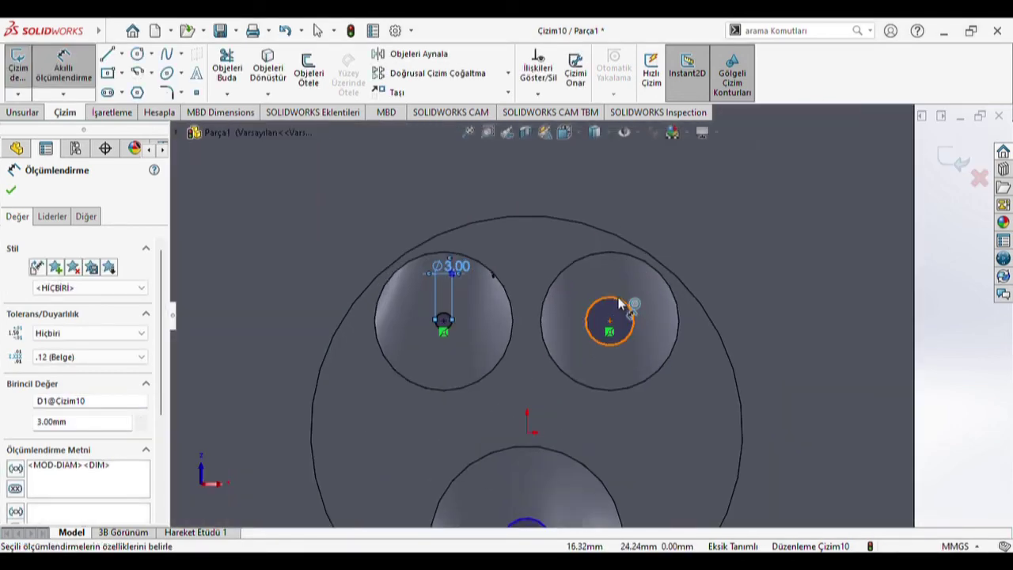
{"action": "left_click", "coordinate": [620, 303]}
{"action": "left_click", "coordinate": [622, 286]}
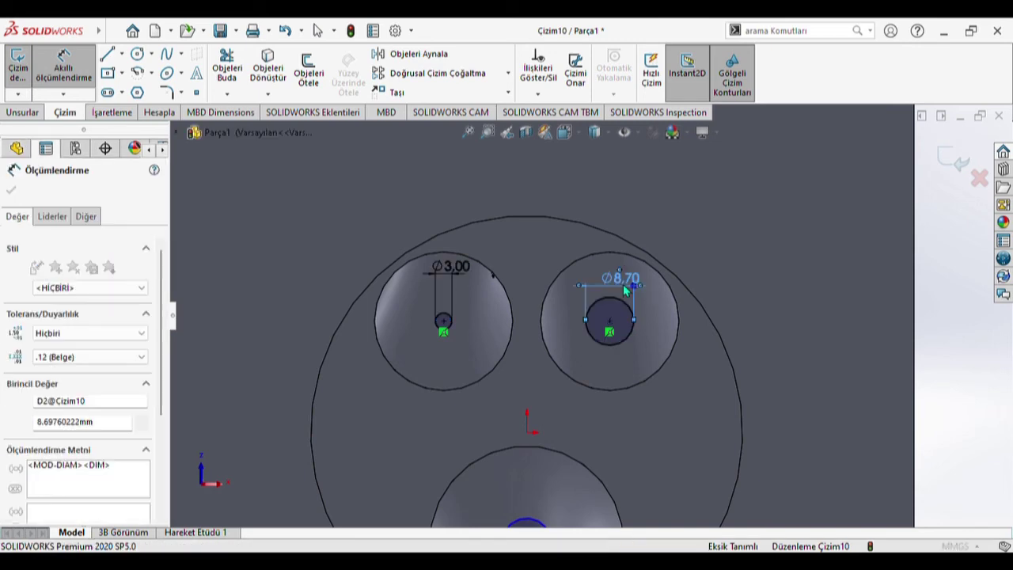
{"action": "type", "text": "3"}
{"action": "key", "text": "Return"}
{"action": "scroll", "coordinate": [609, 421], "scroll_direction": "up", "scroll_amount": 3}
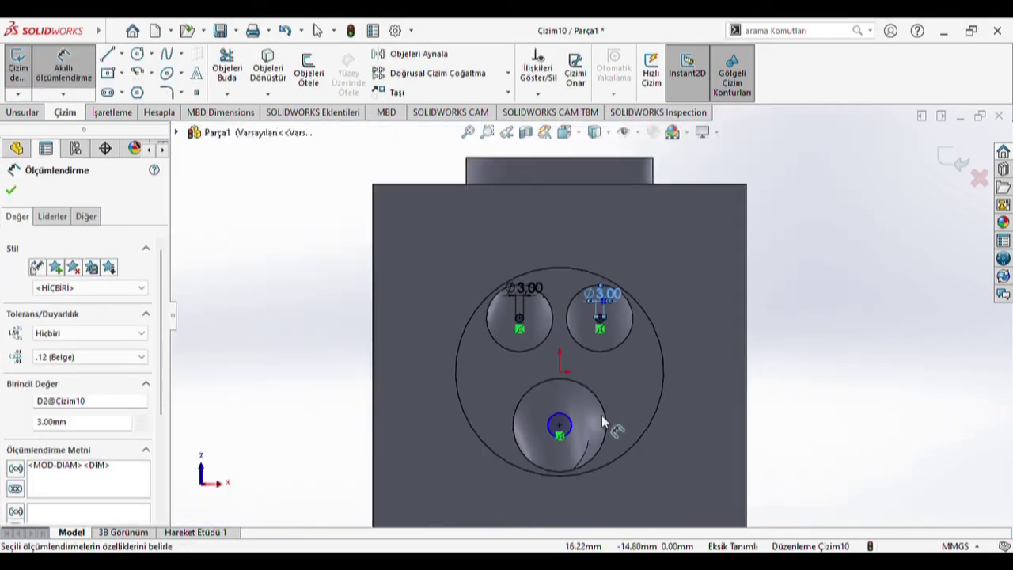
Step: Dimension the diameter of the circle in the lower, larger channel opening and set it to 3 mm
{"action": "scroll", "coordinate": [561, 407], "scroll_direction": "down", "scroll_amount": 3}
{"action": "left_click", "coordinate": [551, 409]}
{"action": "left_click", "coordinate": [554, 398]}
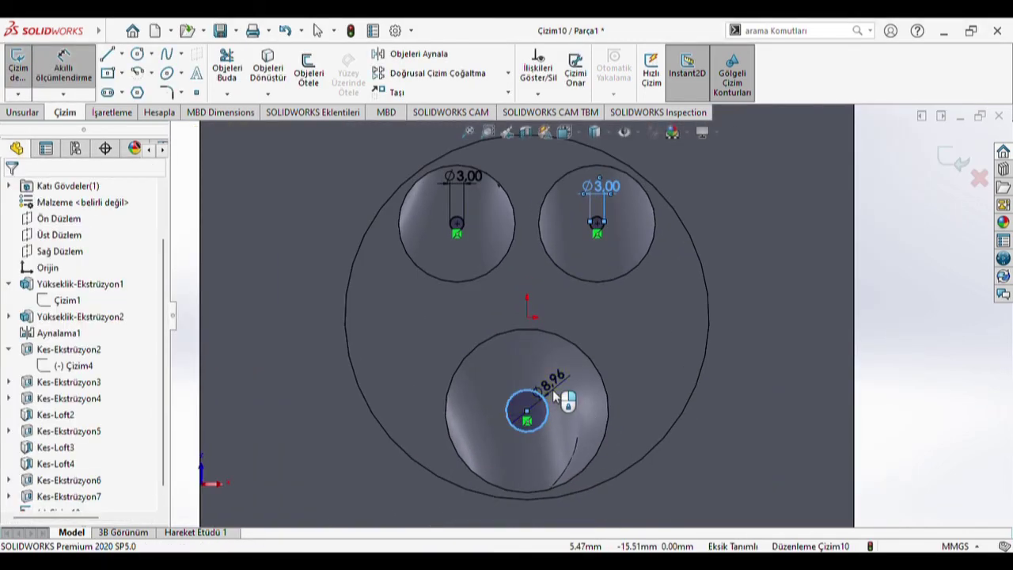
{"action": "type", "text": "3"}
{"action": "key", "text": "Return"}
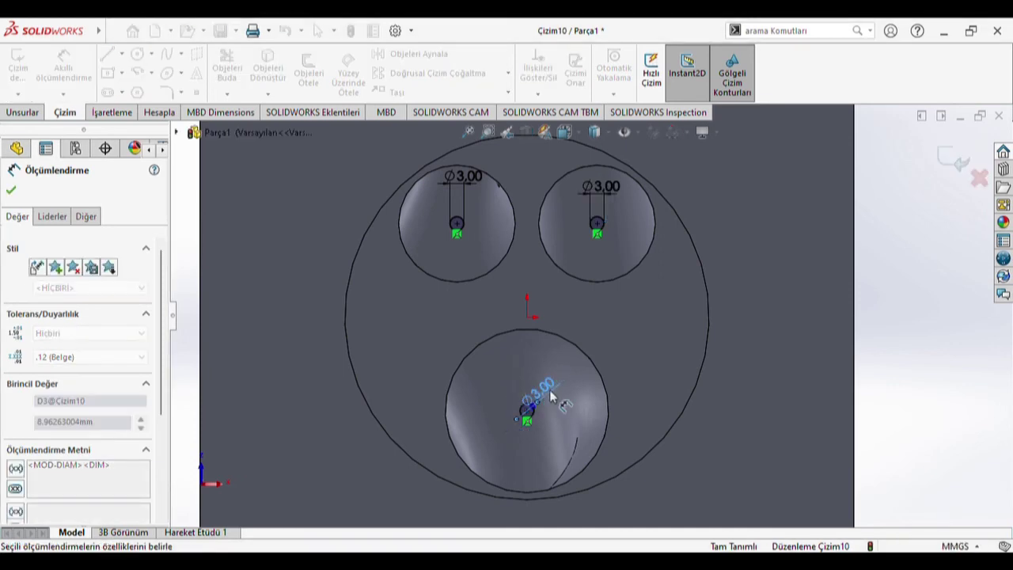
Step: Cut-extrude the three 3 mm circles blind to a depth of 84 mm, through to the square pocket's floor
{"action": "left_click", "coordinate": [22, 112]}
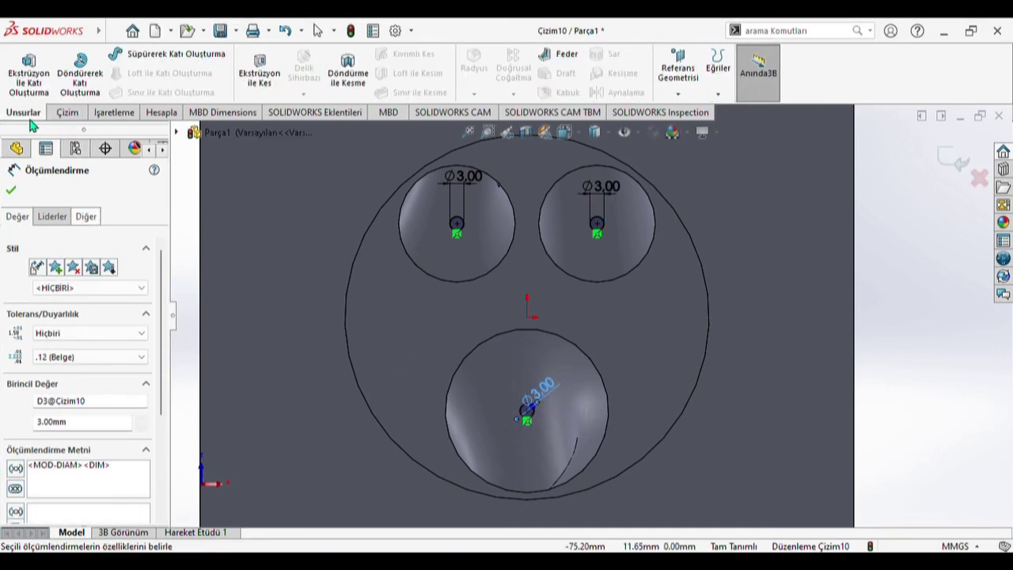
{"action": "left_click", "coordinate": [262, 73]}
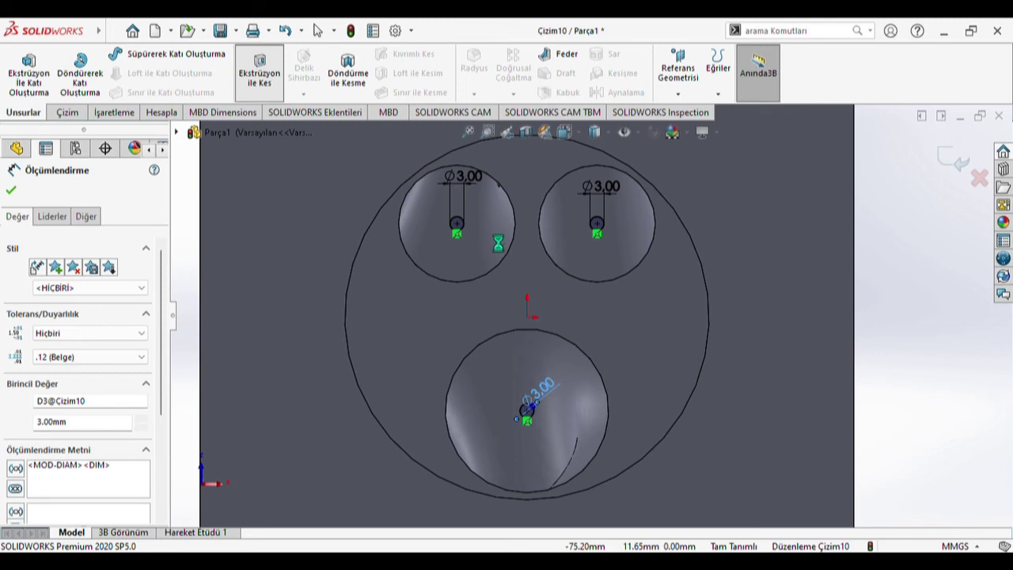
{"action": "mouse_move", "coordinate": [673, 315]}
{"action": "middle_mouse_down"}
{"action": "mouse_move", "coordinate": [471, 315]}
{"action": "mouse_move", "coordinate": [554, 315]}
{"action": "middle_mouse_up"}
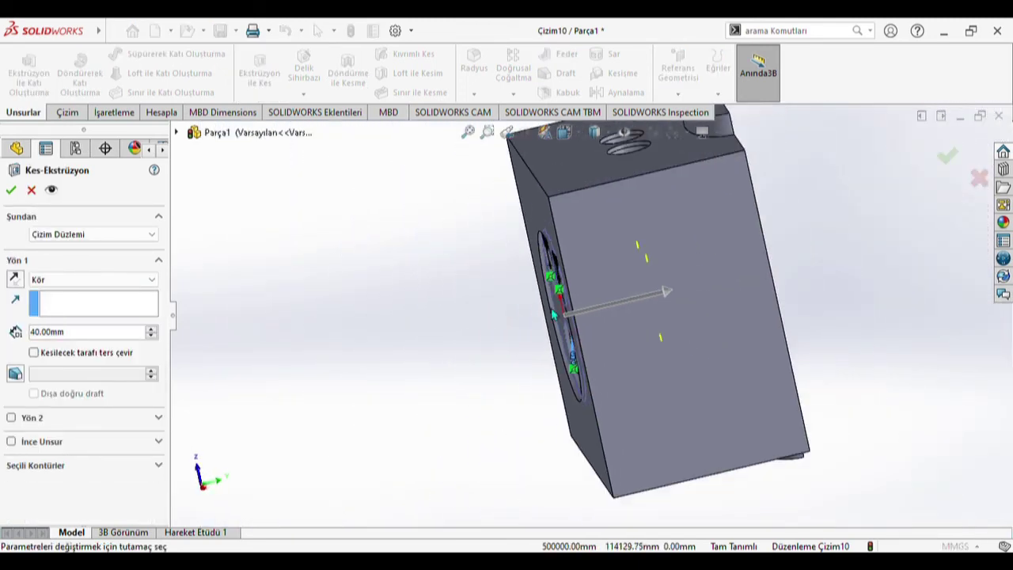
{"action": "left_click_drag", "start_coordinate": [669, 292], "coordinate": [763, 270]}
{"action": "middle_click_drag", "start_coordinate": [679, 288], "coordinate": [588, 327]}
{"action": "left_click", "coordinate": [10, 190]}
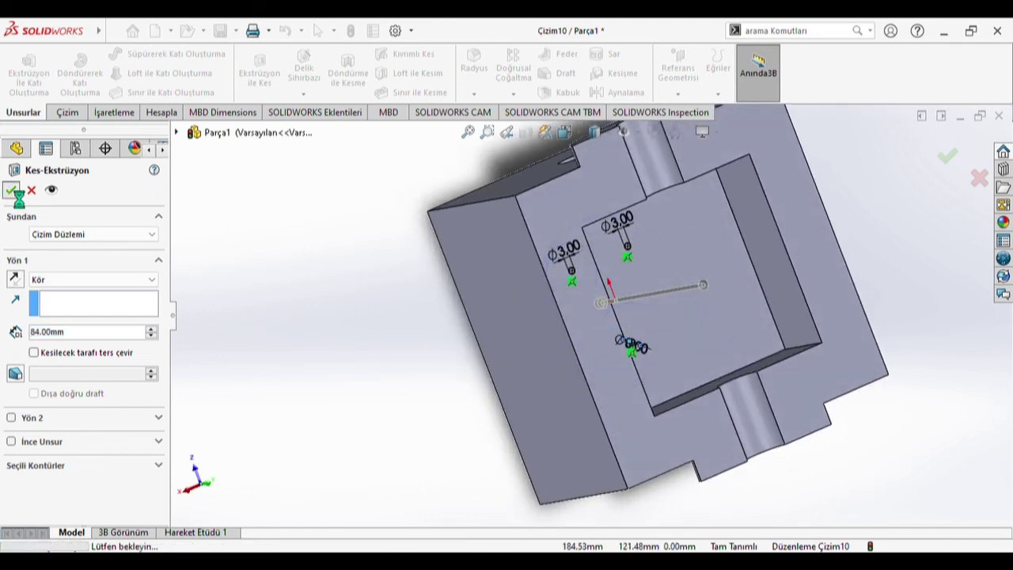
Step: Sketch a circle about 8 mm in diameter on the round underside recess's face, centred vertically above the origin between the three channel openings
{"action": "middle_click_drag", "start_coordinate": [456, 388], "coordinate": [475, 346]}
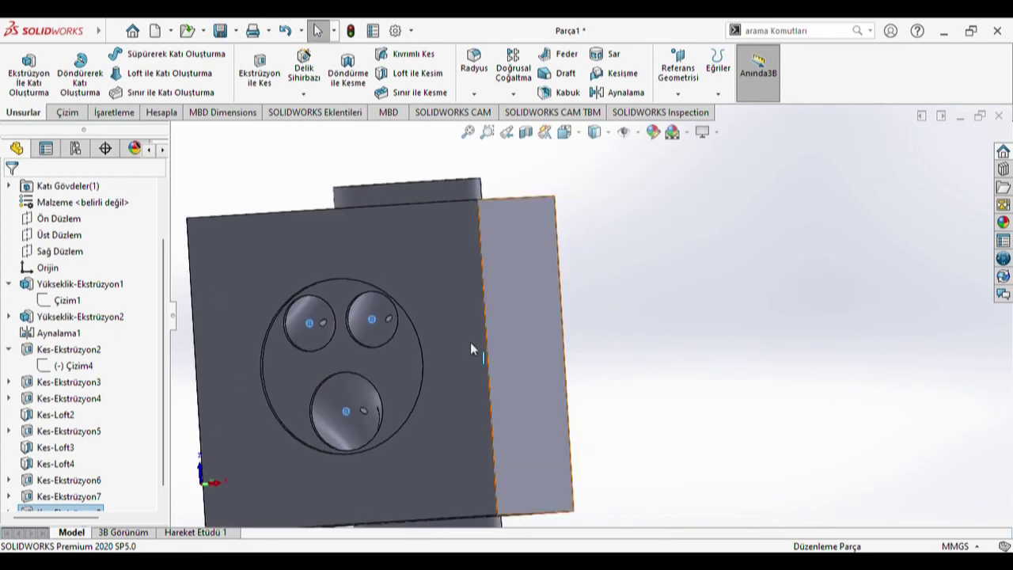
{"action": "left_click", "coordinate": [403, 370]}
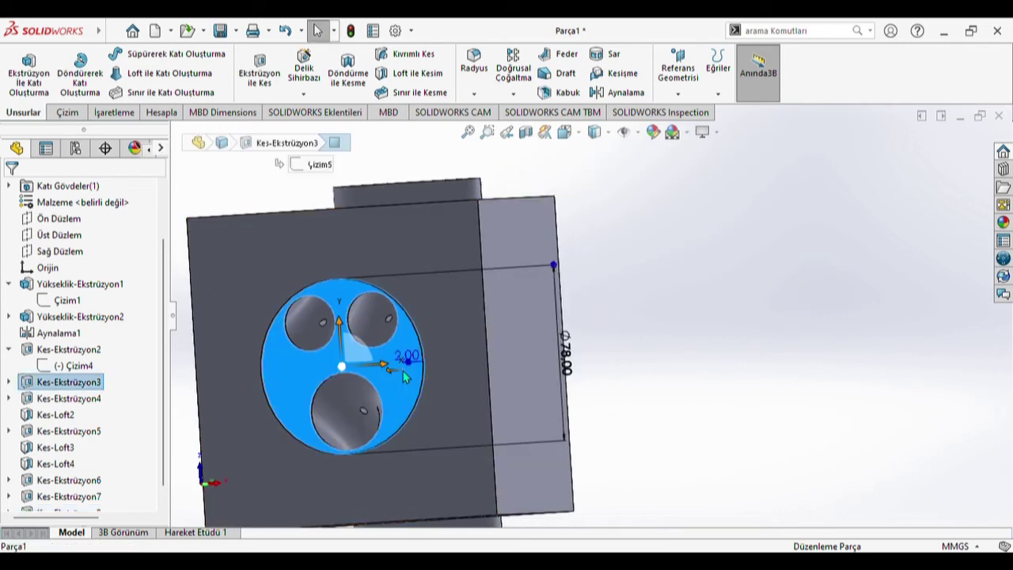
{"action": "key", "text": "ctrl+8"}
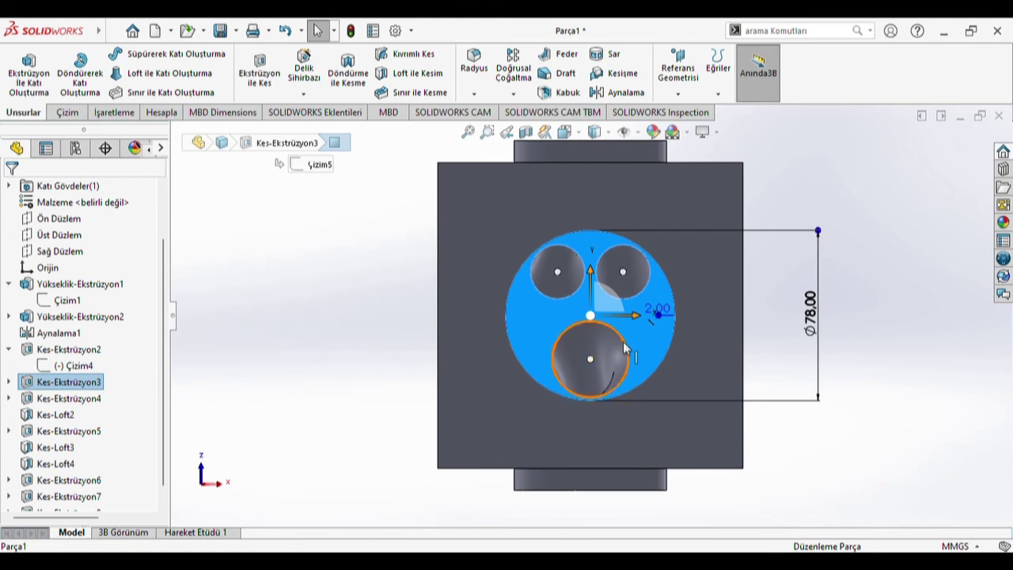
{"action": "scroll", "coordinate": [625, 346], "scroll_direction": "down", "scroll_amount": 4}
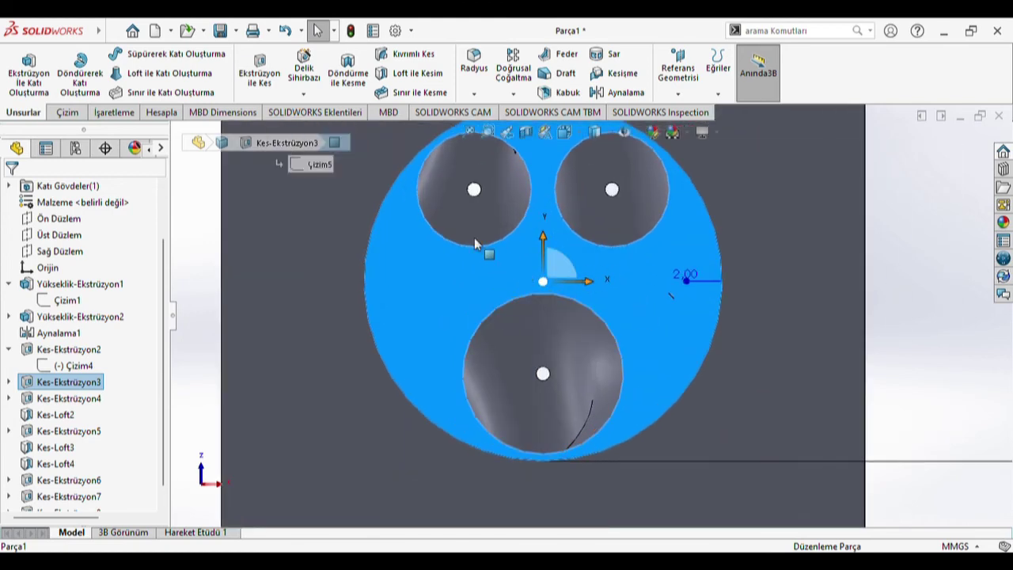
{"action": "left_click", "coordinate": [67, 112]}
{"action": "left_click", "coordinate": [137, 53]}
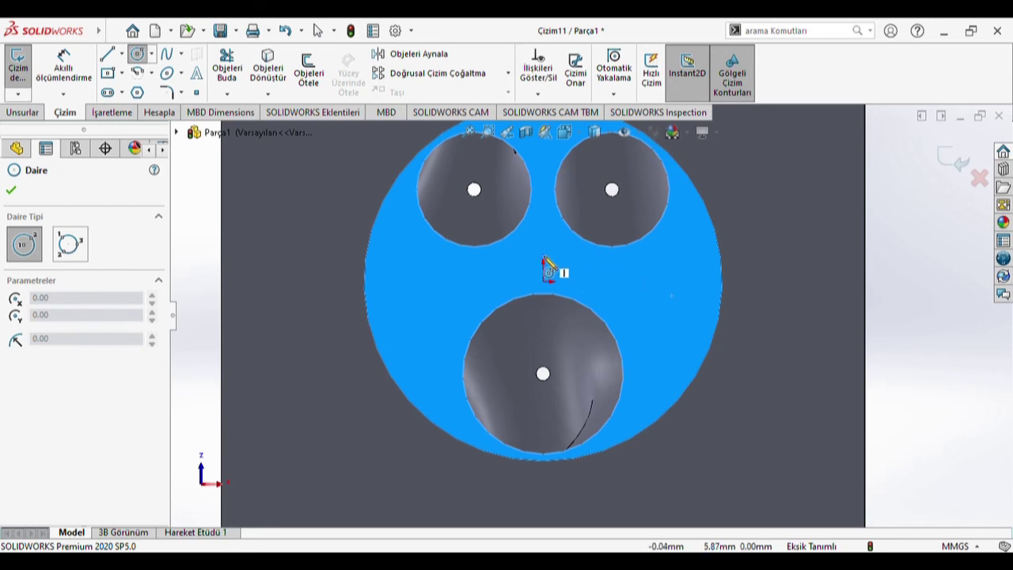
{"action": "left_click", "coordinate": [543, 261]}
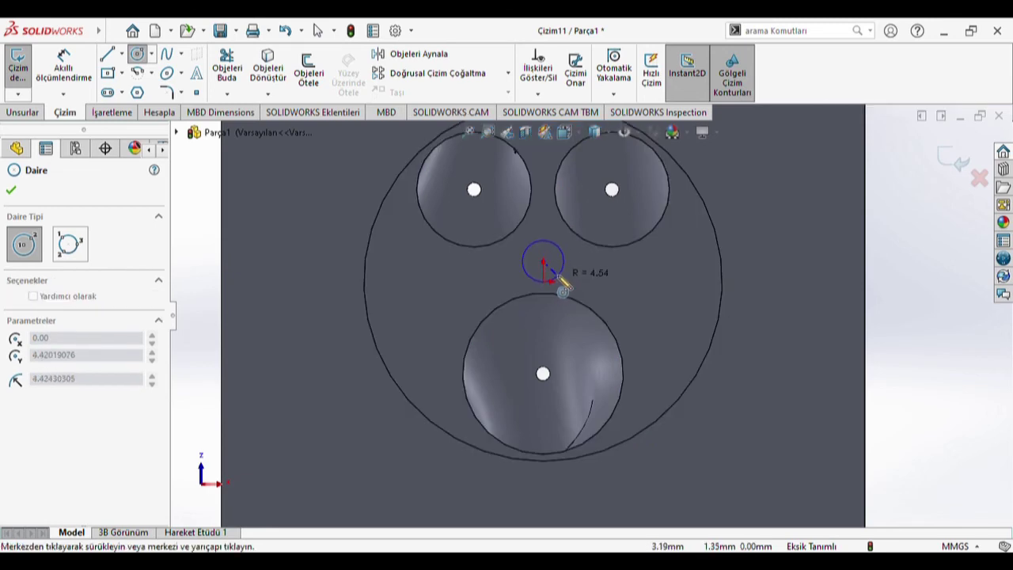
{"action": "left_click", "coordinate": [558, 274]}
Step: Dimension the diameter of the small circle between the channel openings and set it to 9 mm
{"action": "left_click", "coordinate": [65, 69]}
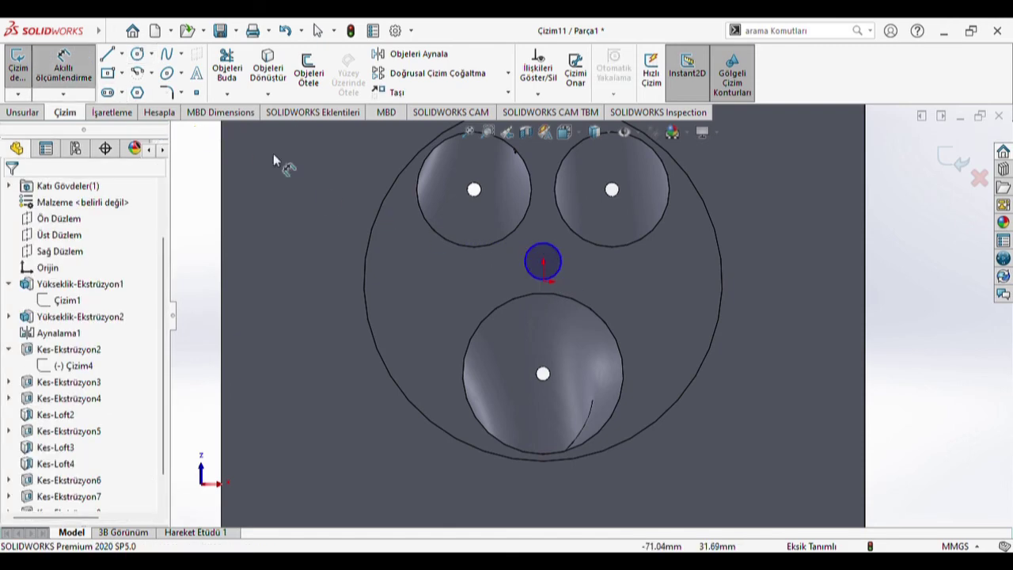
{"action": "left_click", "coordinate": [545, 251]}
{"action": "left_click", "coordinate": [548, 225]}
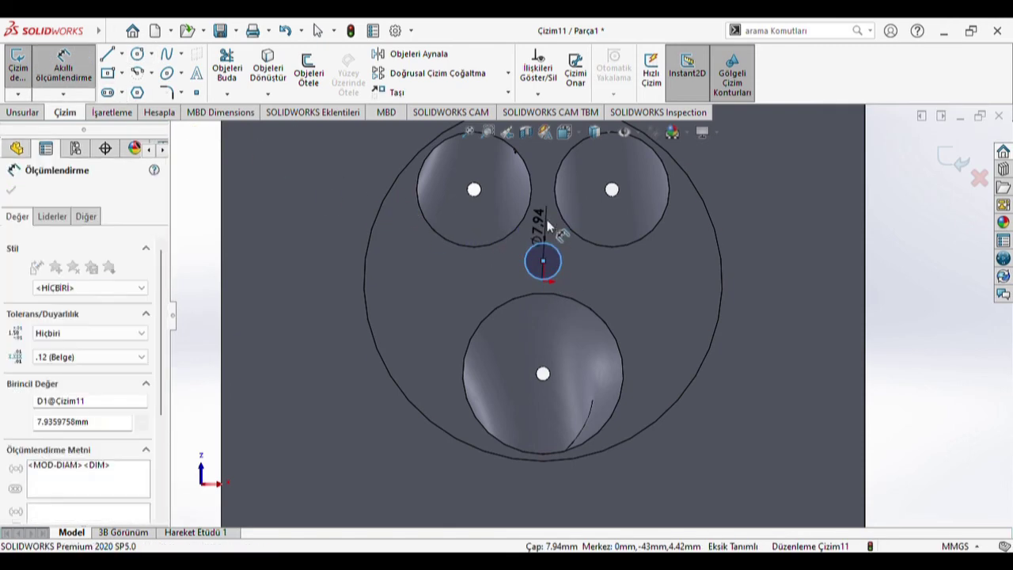
{"action": "type", "text": "9"}
{"action": "key", "text": "Return"}
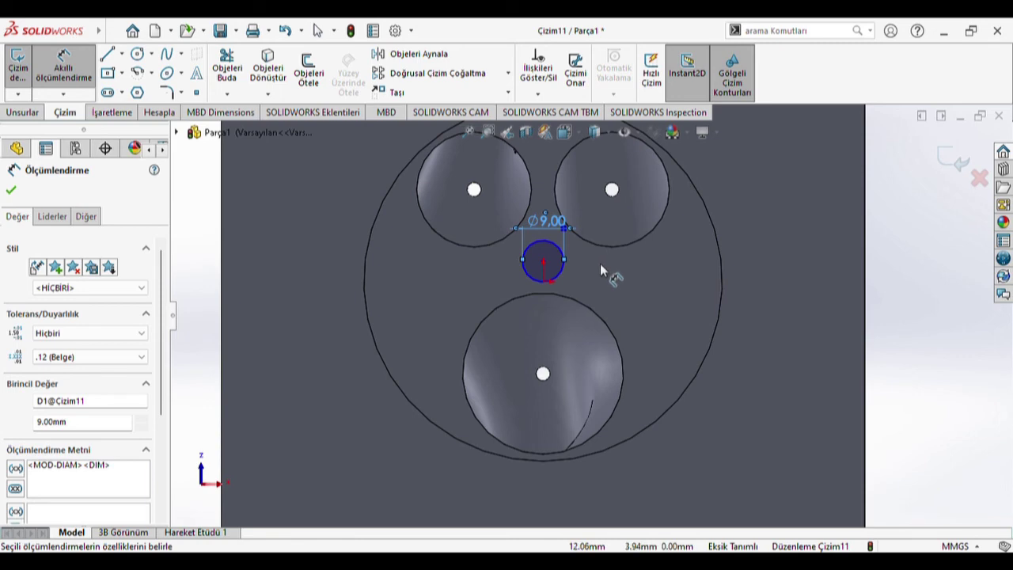
Step: Cut-extrude the 9 mm circle in the round underside recess to a blind depth of 1 mm
{"action": "left_click", "coordinate": [22, 112]}
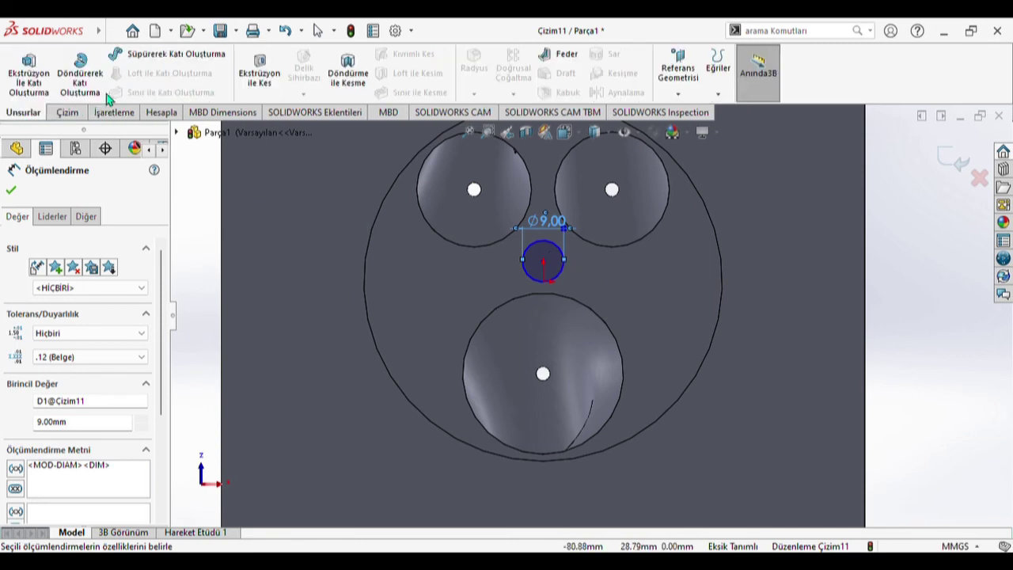
{"action": "left_click", "coordinate": [261, 72]}
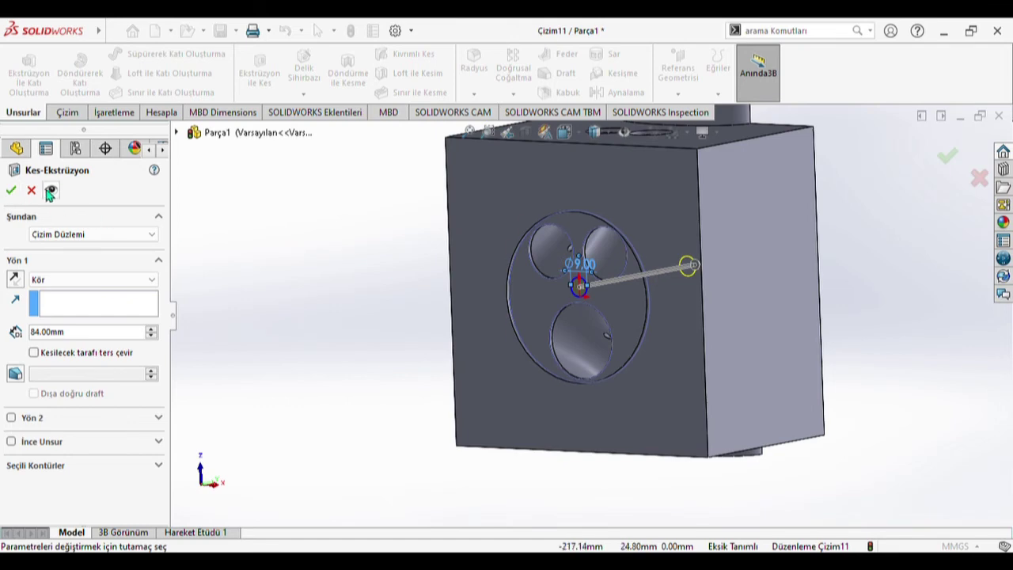
{"action": "left_click", "coordinate": [63, 333]}
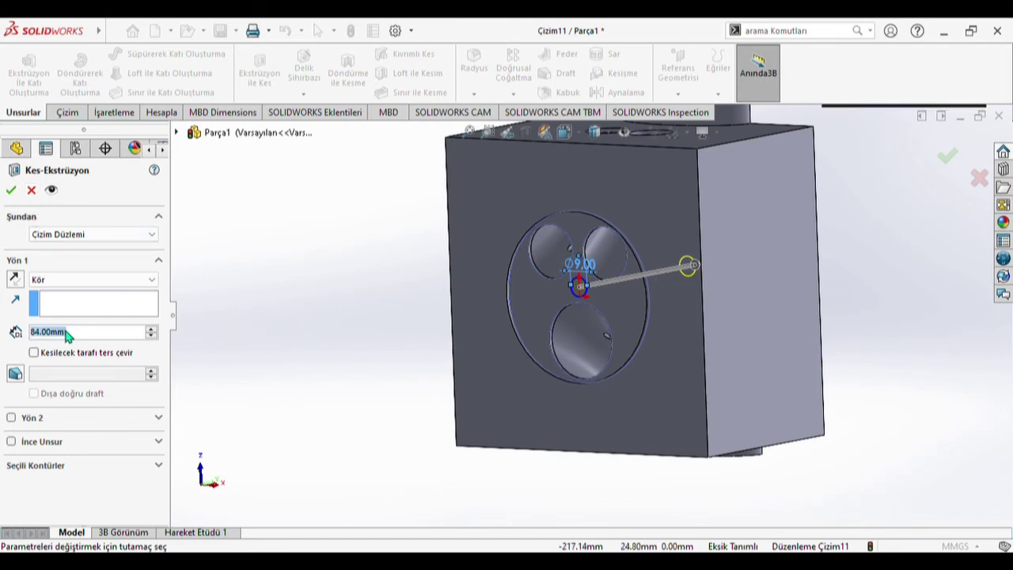
{"action": "type", "text": "1"}
{"action": "key", "text": "Return"}
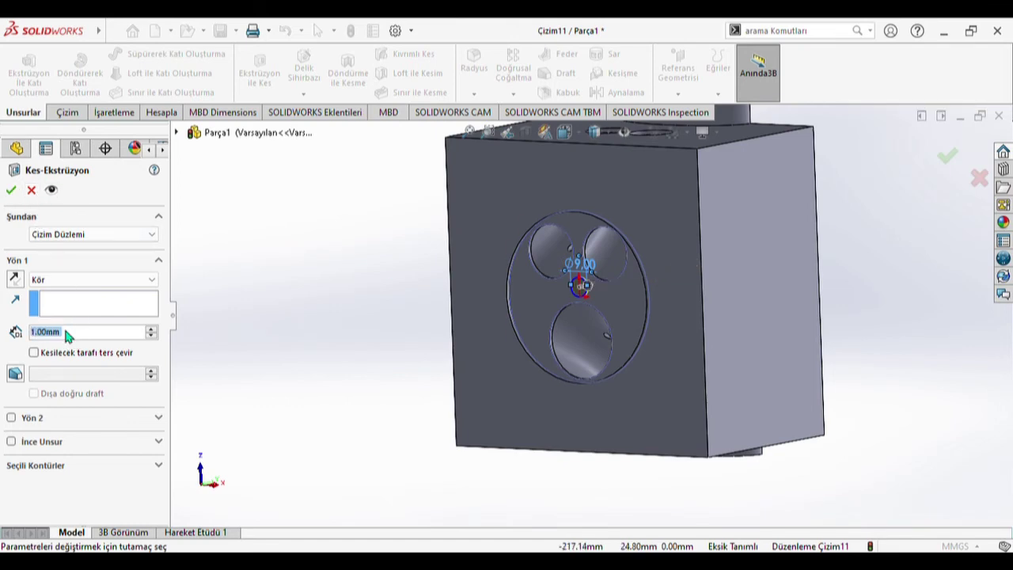
{"action": "left_click", "coordinate": [11, 192]}
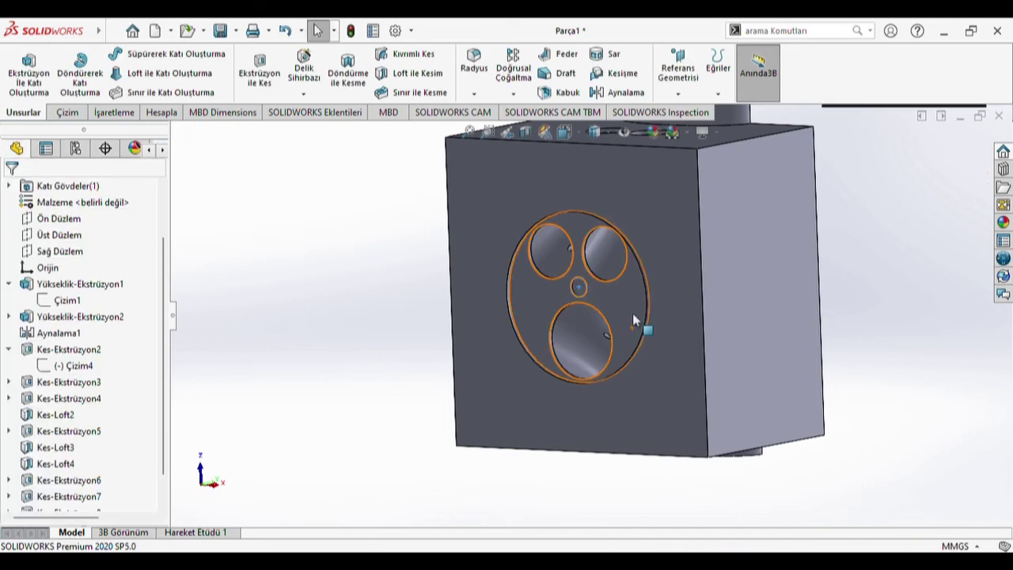
Step: Sketch a circle about 16 mm in diameter on the block's pocket-side face, left of the square pocket and horizontally in line with the origin
{"action": "middle_click_drag", "start_coordinate": [633, 313], "coordinate": [512, 378]}
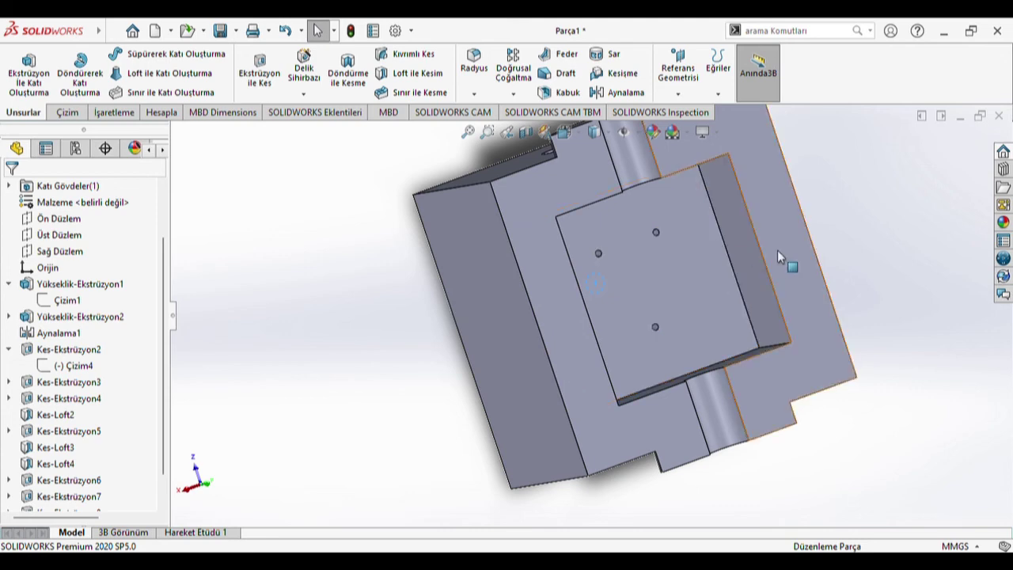
{"action": "middle_click_drag", "start_coordinate": [777, 250], "coordinate": [727, 297]}
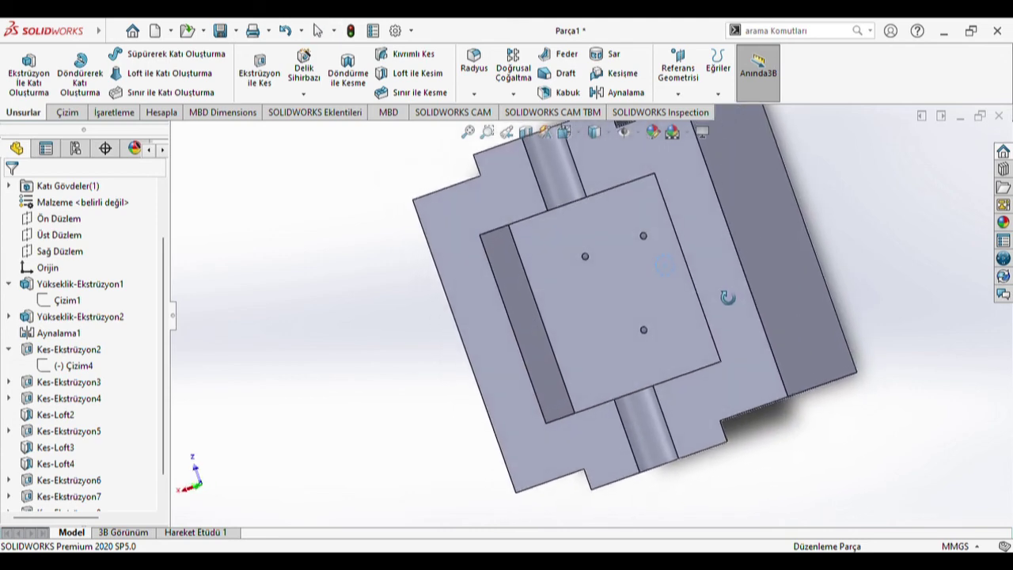
{"action": "middle_click_drag", "start_coordinate": [702, 270], "coordinate": [714, 256]}
{"action": "left_click", "coordinate": [716, 259]}
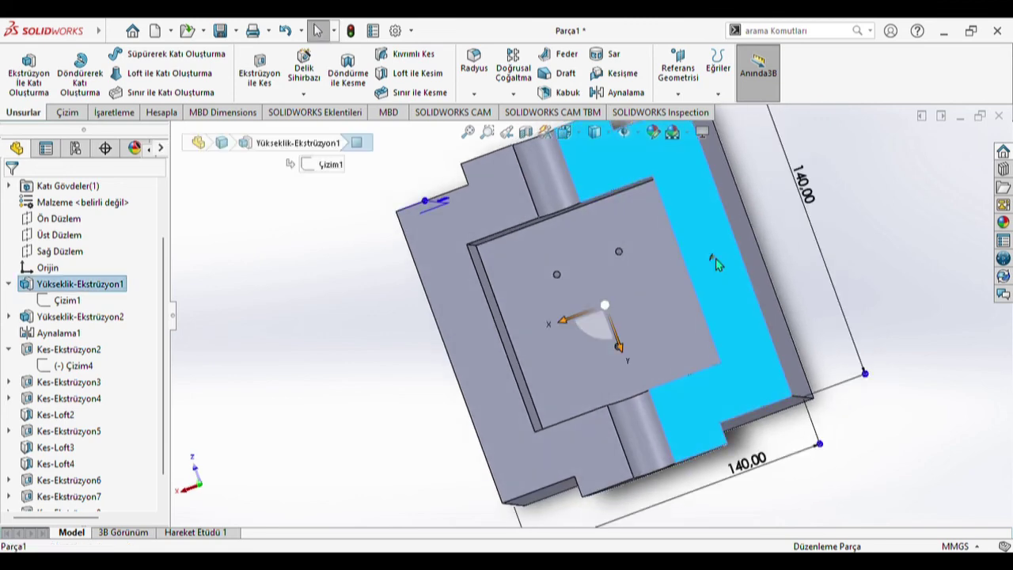
{"action": "key", "text": "ctrl+8"}
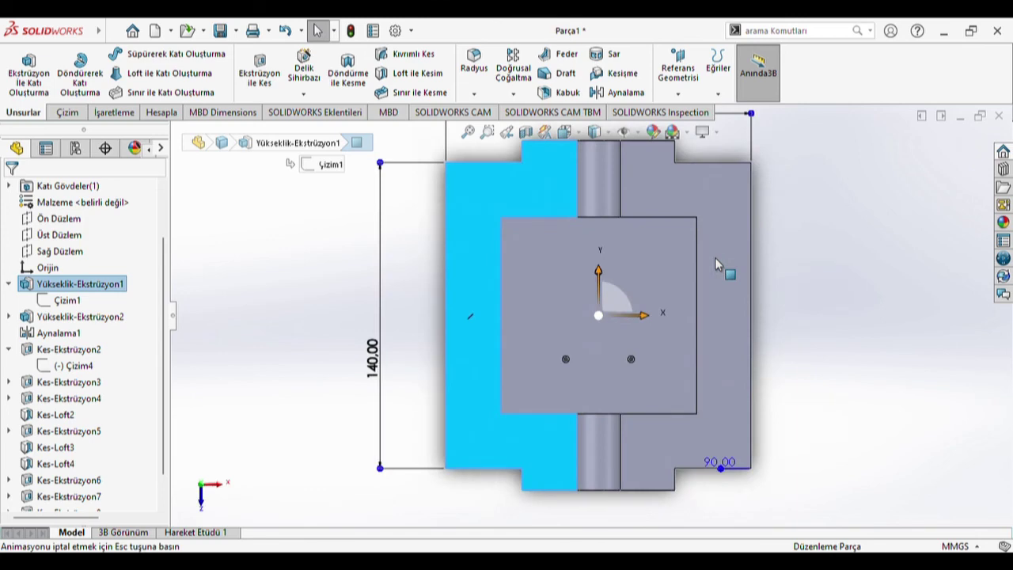
{"action": "left_click", "coordinate": [66, 113]}
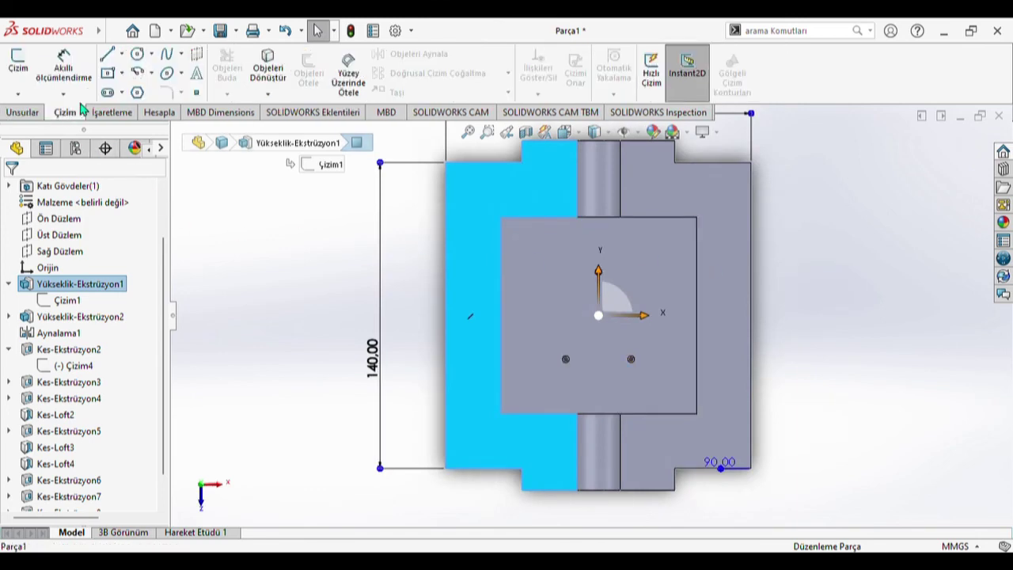
{"action": "left_click", "coordinate": [137, 55]}
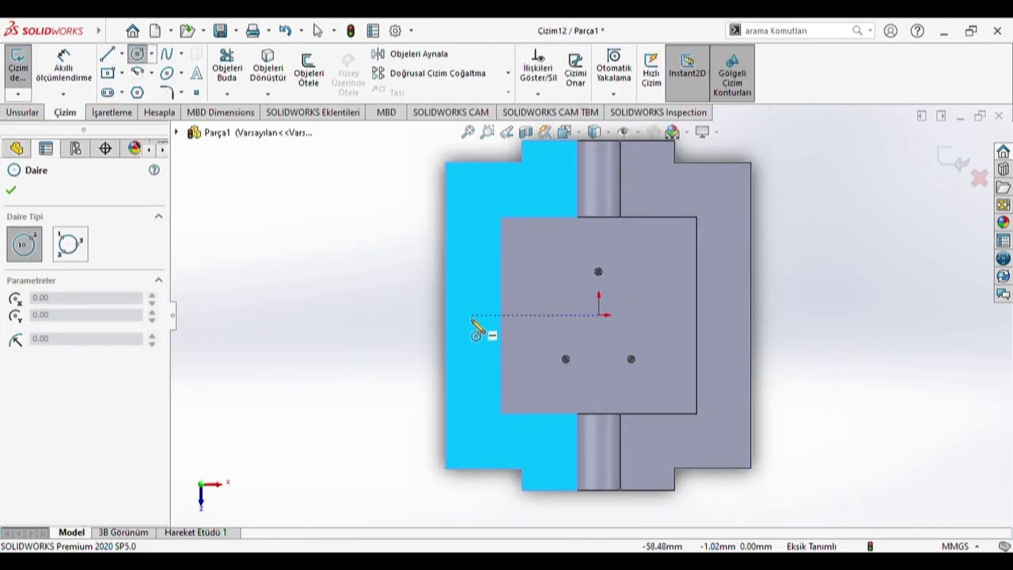
{"action": "left_click", "coordinate": [472, 317]}
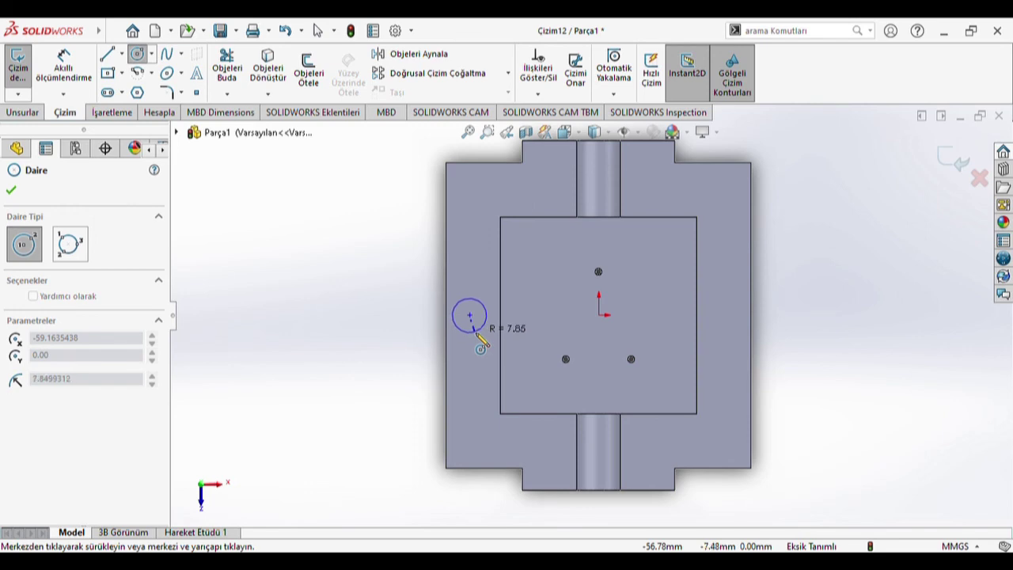
{"action": "left_click", "coordinate": [479, 334]}
Step: Dimension the diameter of the circle left of the square pocket and set it to 15 mm
{"action": "left_click", "coordinate": [63, 67]}
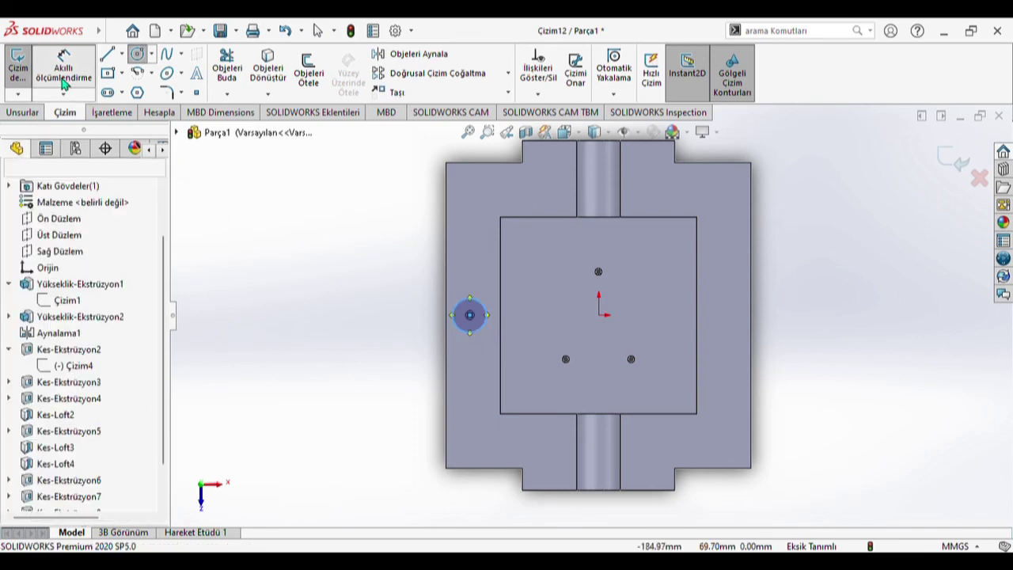
{"action": "left_click", "coordinate": [481, 313]}
{"action": "left_click", "coordinate": [474, 277]}
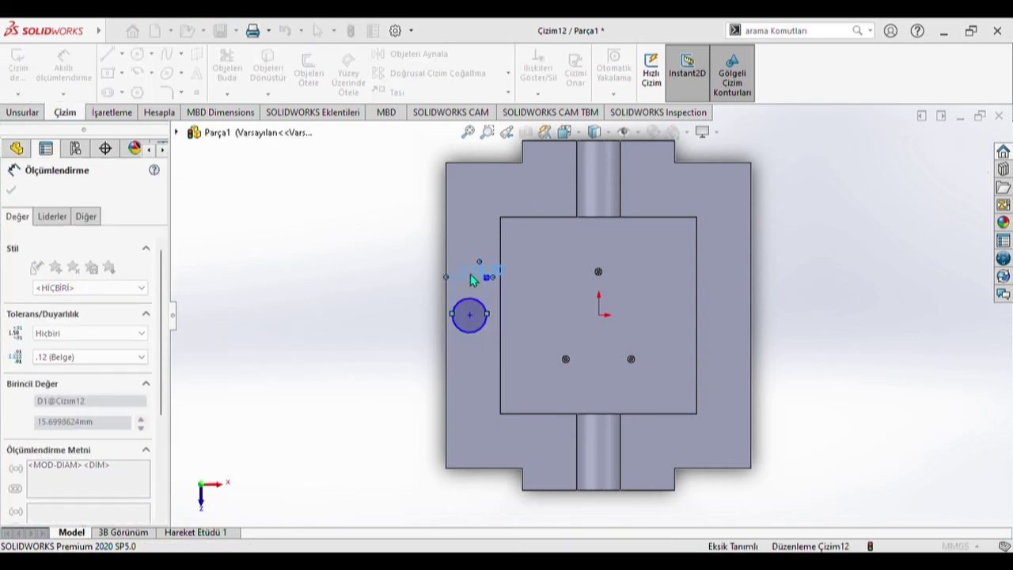
{"action": "type", "text": "15"}
{"action": "key", "text": "Return"}
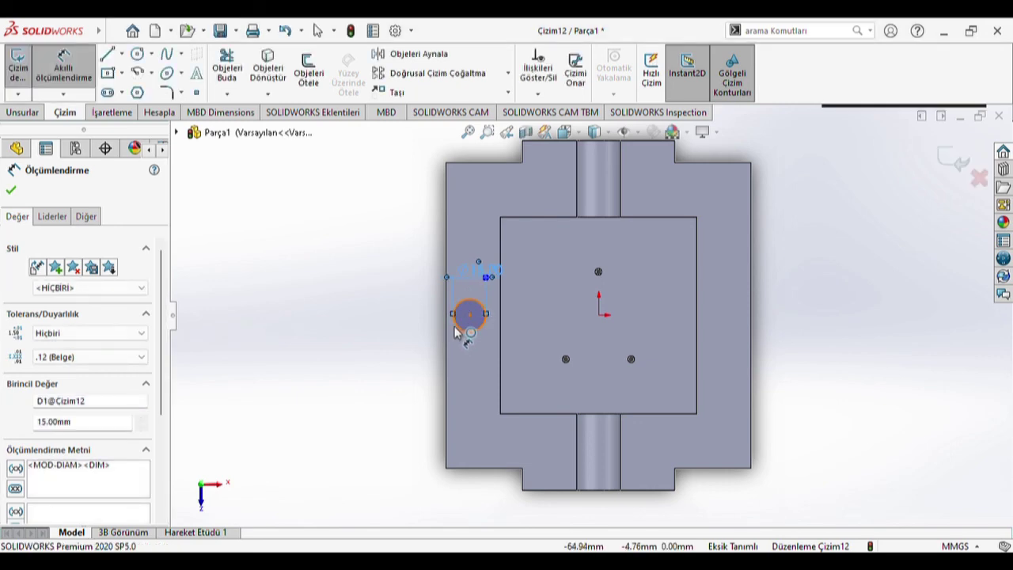
Step: Dimension the distance from the block's left edge to the 15 mm circle's centre and set it to 12 mm
{"action": "left_click", "coordinate": [459, 329]}
{"action": "left_click", "coordinate": [447, 348]}
{"action": "left_click", "coordinate": [457, 356]}
{"action": "type", "text": "12"}
{"action": "key", "text": "Return"}
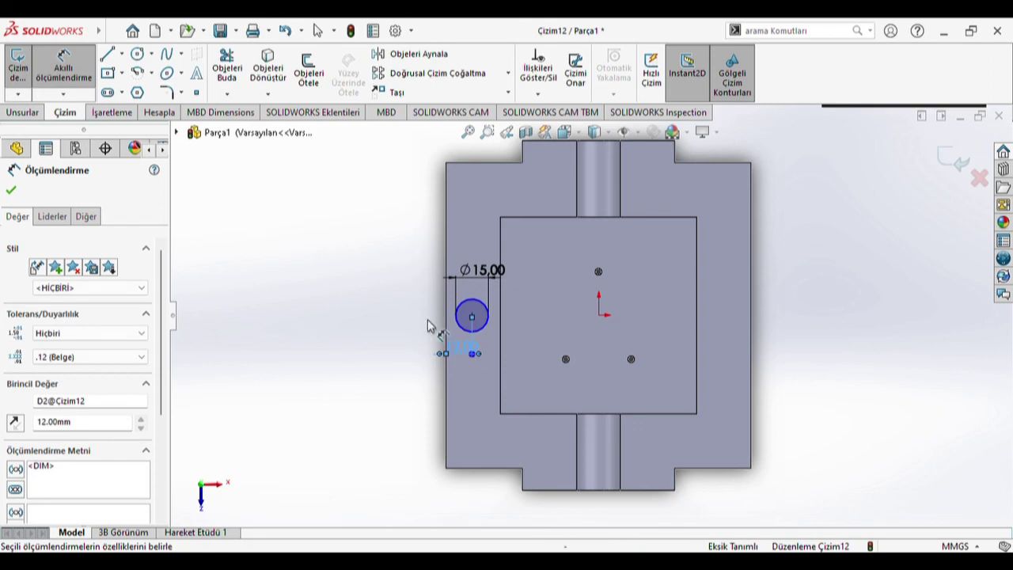
{"action": "left_click", "coordinate": [23, 111]}
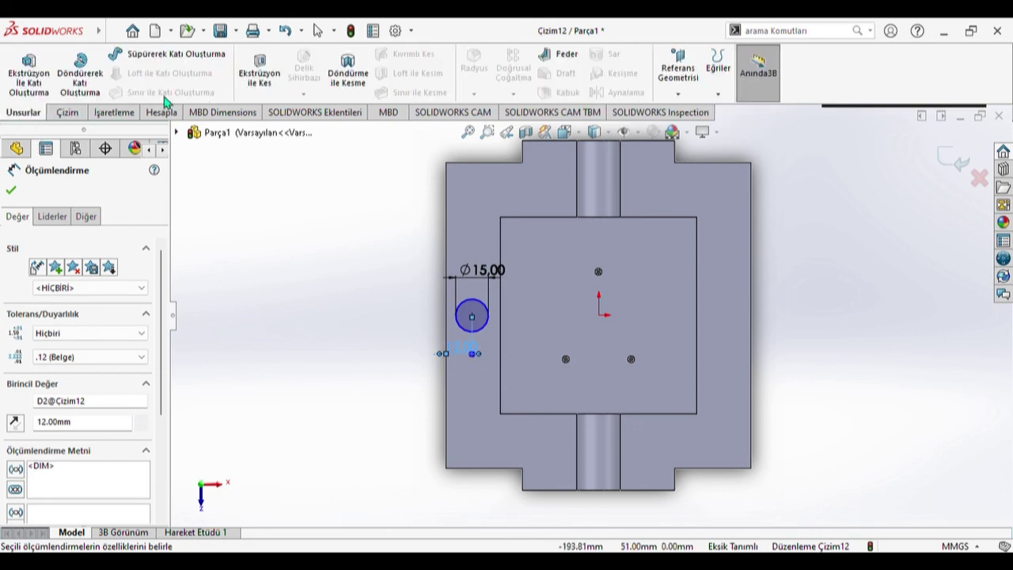
Step: Cut-extrude the 15 mm circle beside the square pocket into the block's pocket-side face
{"action": "left_click", "coordinate": [260, 73]}
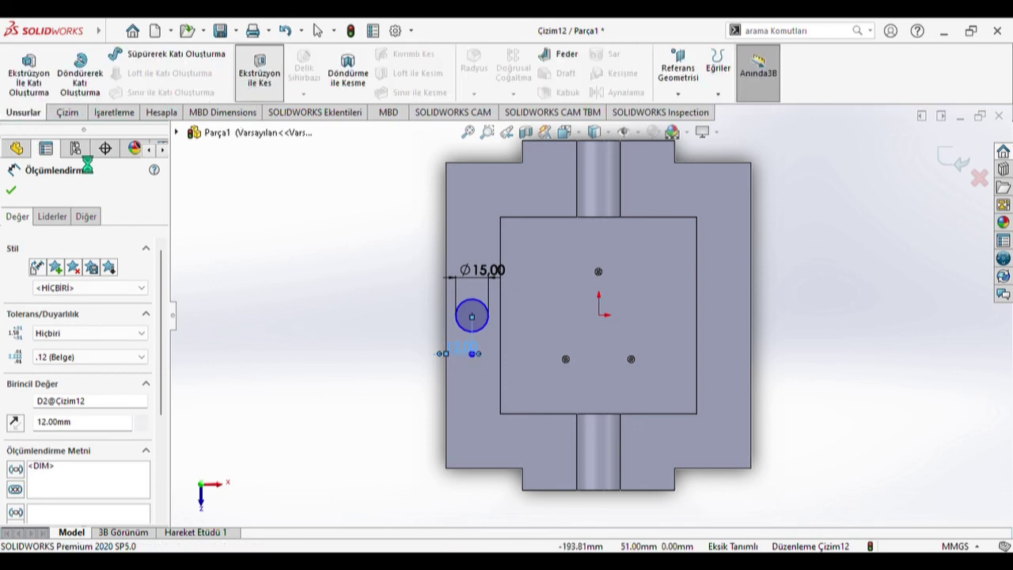
{"action": "left_click", "coordinate": [12, 192]}
Step: Loft-cut a channel from the small centre hole's face in the round underside recess to the 15 mm hole's face beside the square pocket
{"action": "middle_click_drag", "start_coordinate": [470, 380], "coordinate": [605, 333]}
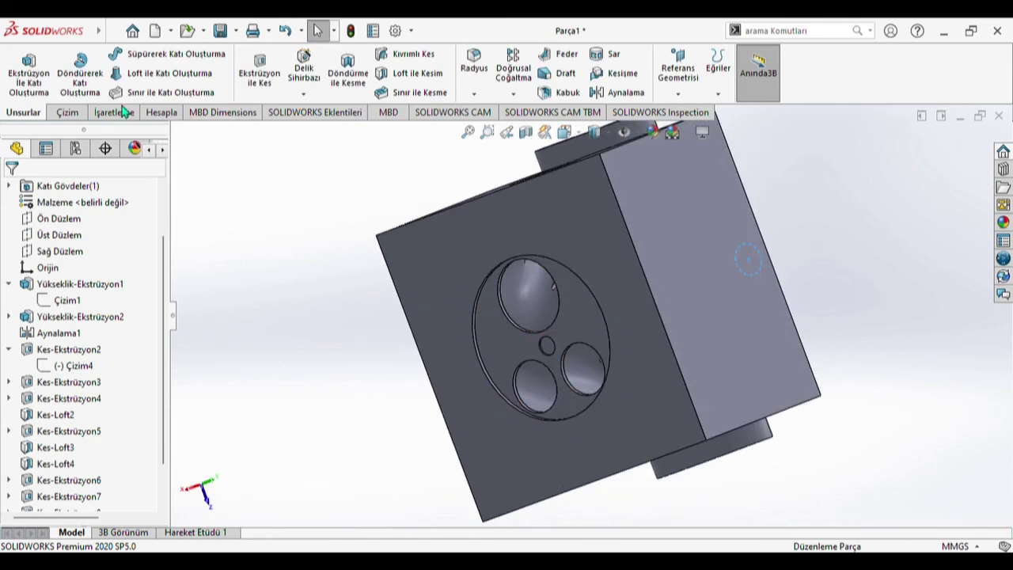
{"action": "left_click", "coordinate": [442, 74]}
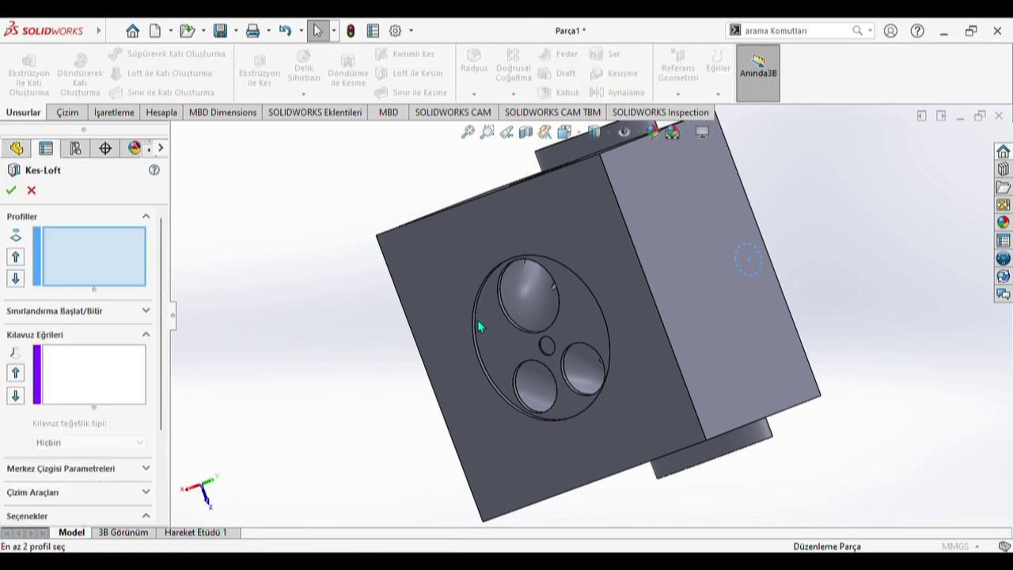
{"action": "left_click", "coordinate": [548, 348]}
{"action": "middle_click_drag", "start_coordinate": [575, 341], "coordinate": [469, 379]}
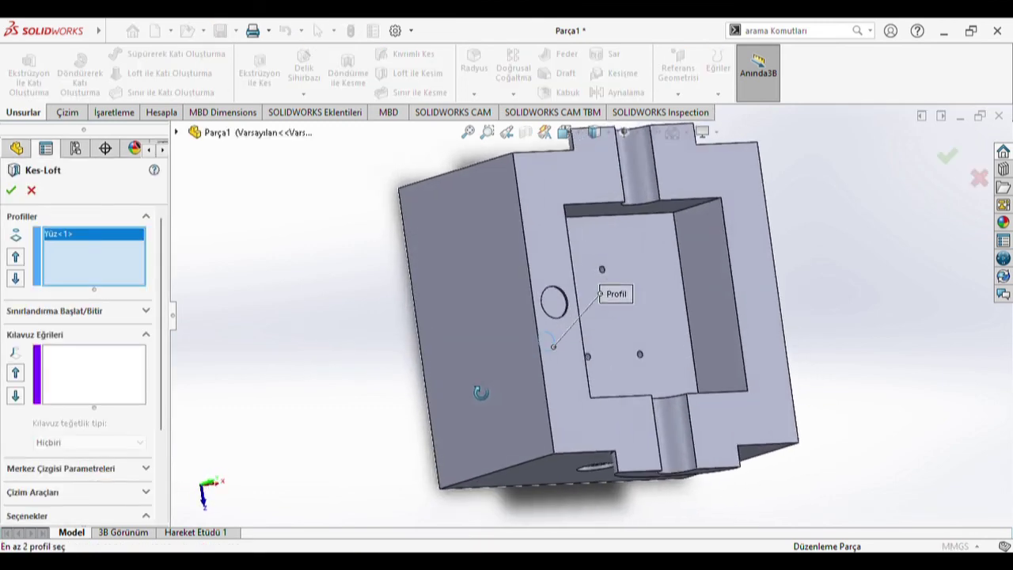
{"action": "left_click", "coordinate": [563, 309]}
{"action": "middle_click_drag", "start_coordinate": [579, 329], "coordinate": [526, 340]}
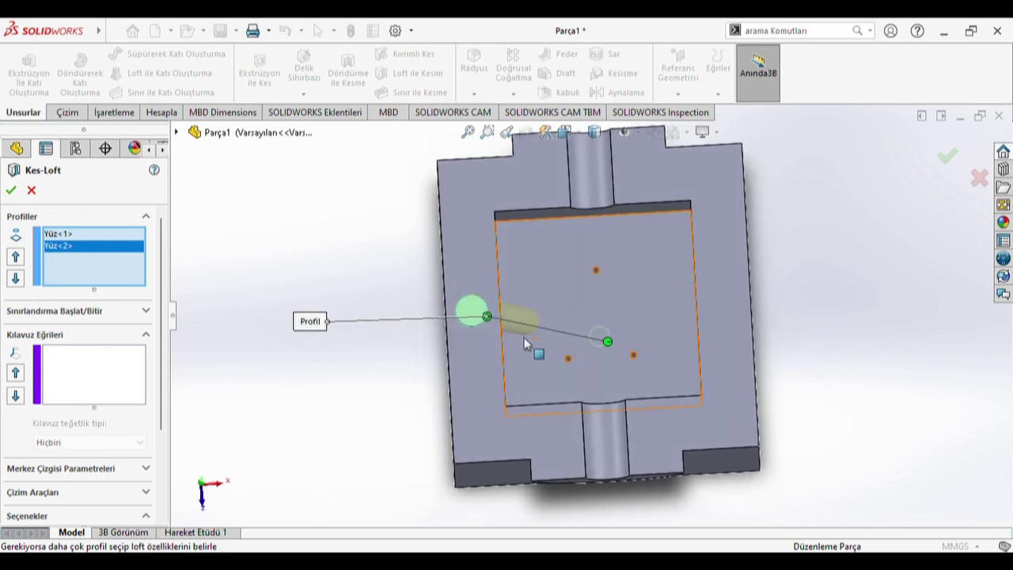
{"action": "left_click", "coordinate": [120, 313]}
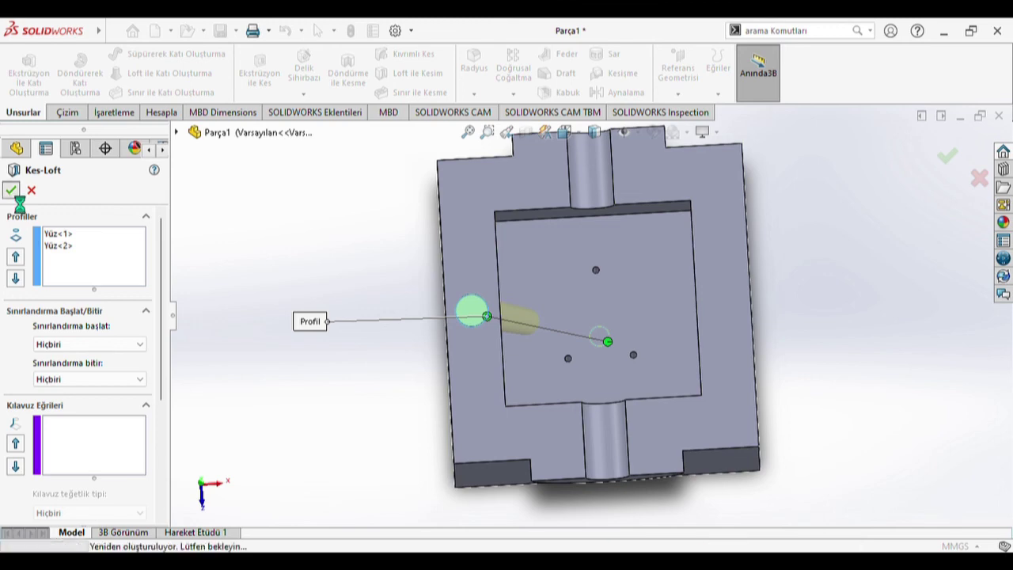
{"action": "middle_click_drag", "start_coordinate": [485, 345], "coordinate": [511, 325]}
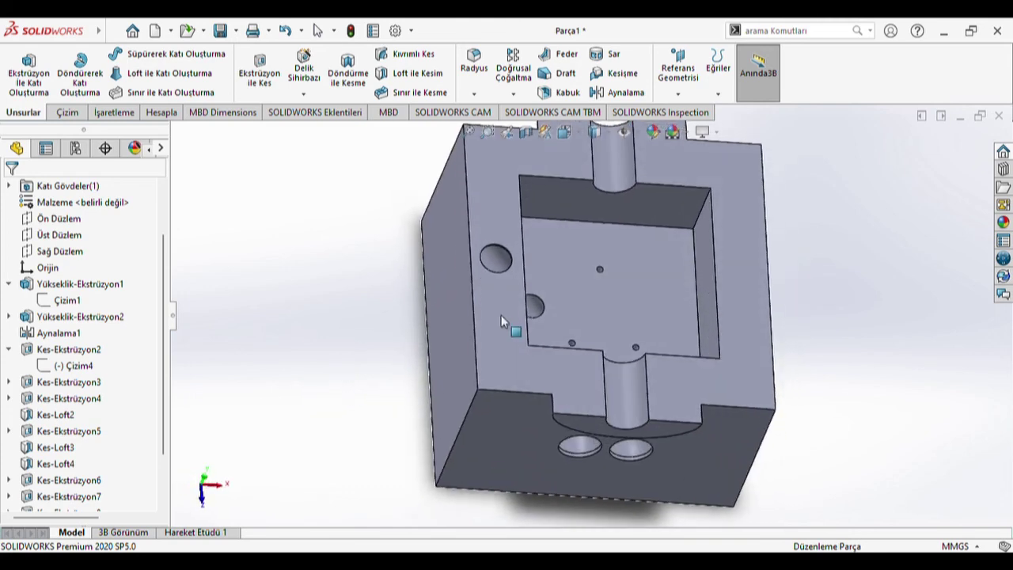
{"action": "middle_click_drag", "start_coordinate": [581, 314], "coordinate": [576, 324]}
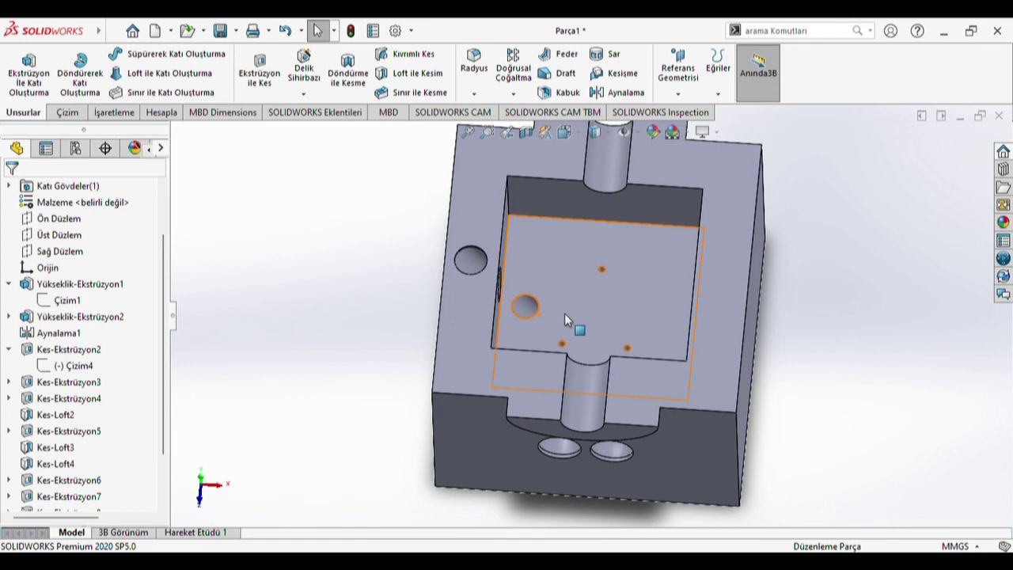
{"action": "middle_click_drag", "start_coordinate": [566, 313], "coordinate": [789, 303]}
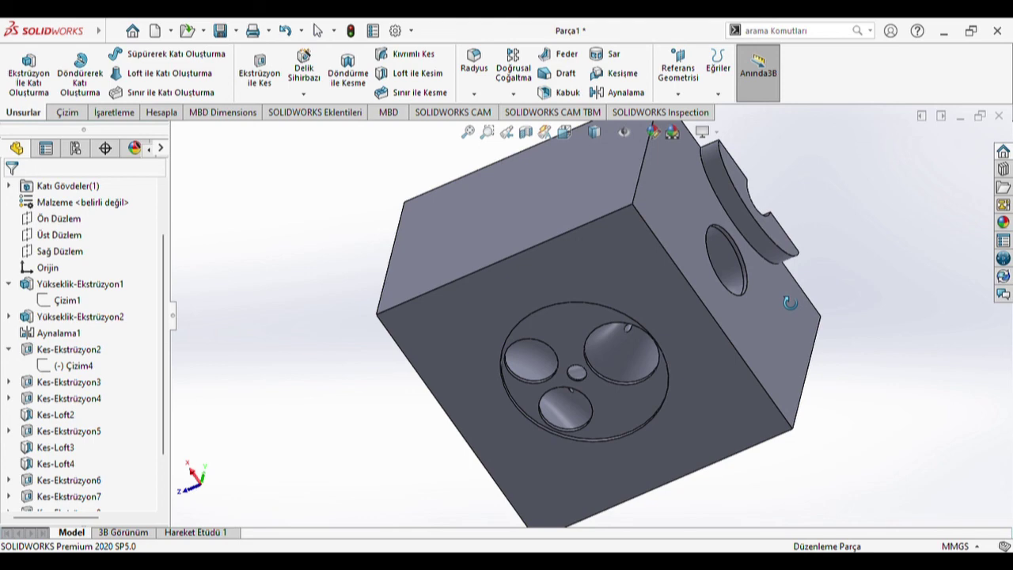
{"action": "mouse_move", "coordinate": [625, 353]}
{"action": "middle_mouse_down"}
{"action": "mouse_move", "coordinate": [630, 386]}
{"action": "mouse_move", "coordinate": [588, 402]}
{"action": "mouse_move", "coordinate": [611, 351]}
{"action": "mouse_move", "coordinate": [689, 422]}
{"action": "mouse_move", "coordinate": [717, 477]}
{"action": "mouse_move", "coordinate": [640, 414]}
{"action": "mouse_move", "coordinate": [654, 421]}
{"action": "mouse_move", "coordinate": [618, 348]}
{"action": "middle_mouse_up"}
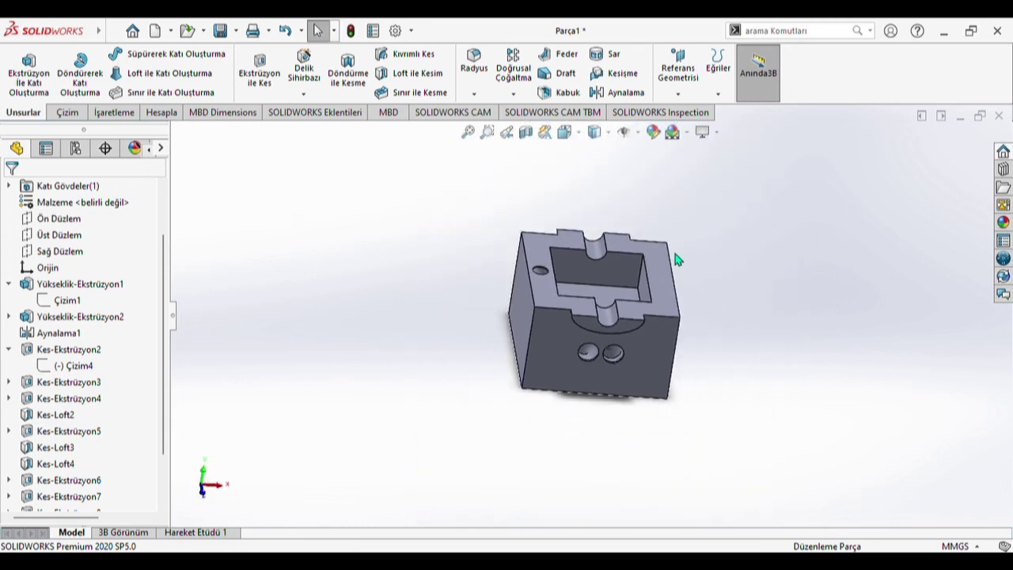